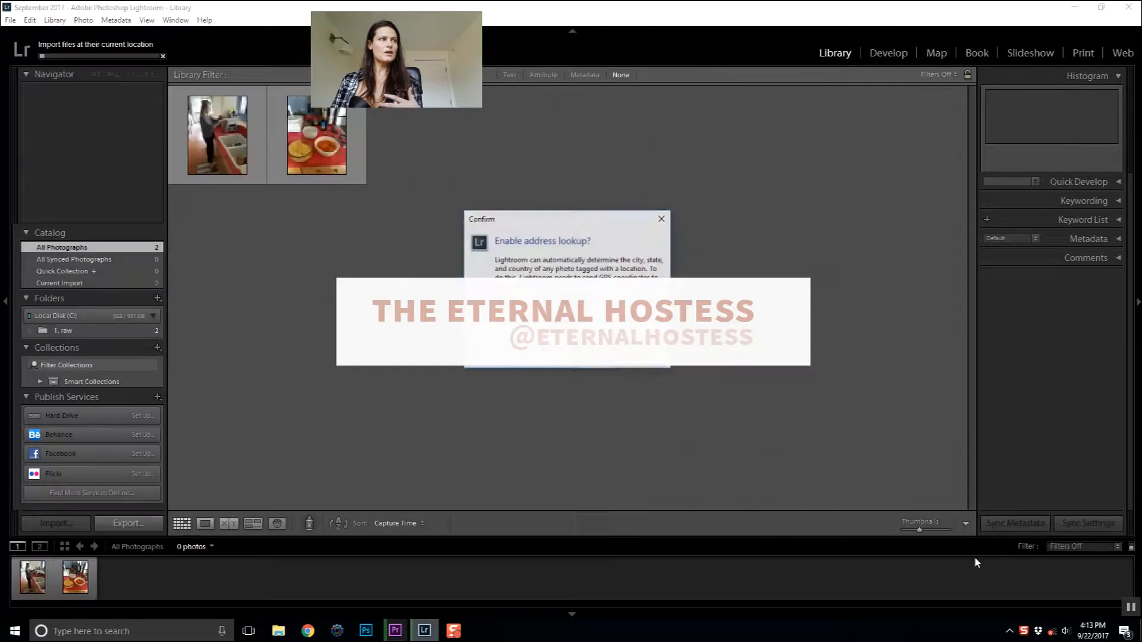
Step: Answer the address lookup prompt to close it while the photos import
{"action": "left_click", "coordinate": [606, 356]}
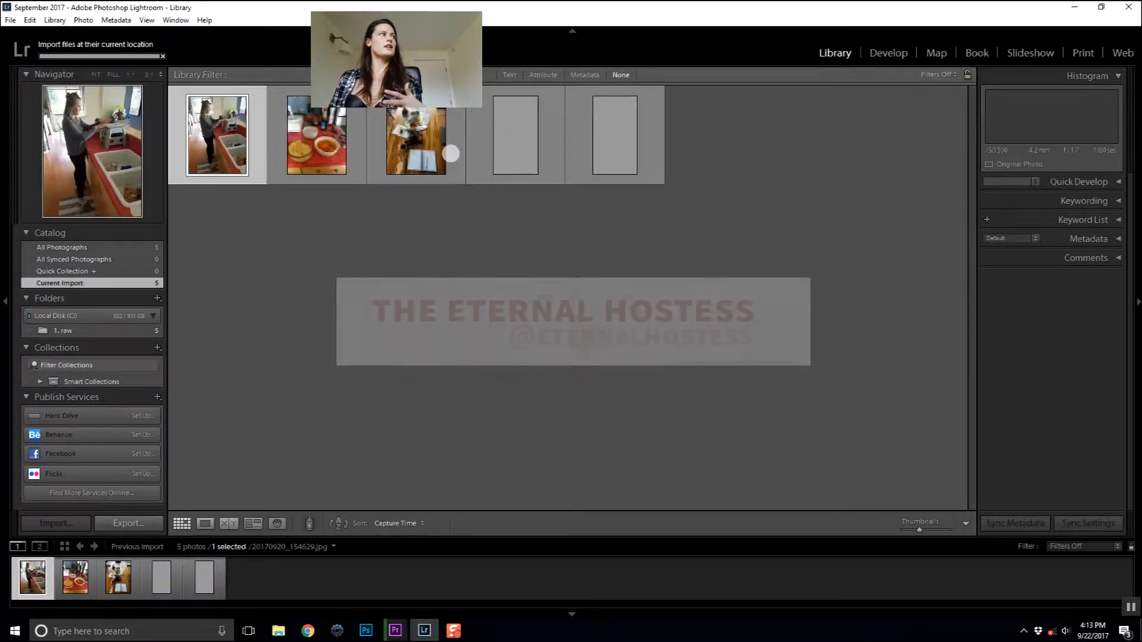
{"action": "left_click", "coordinate": [102, 56]}
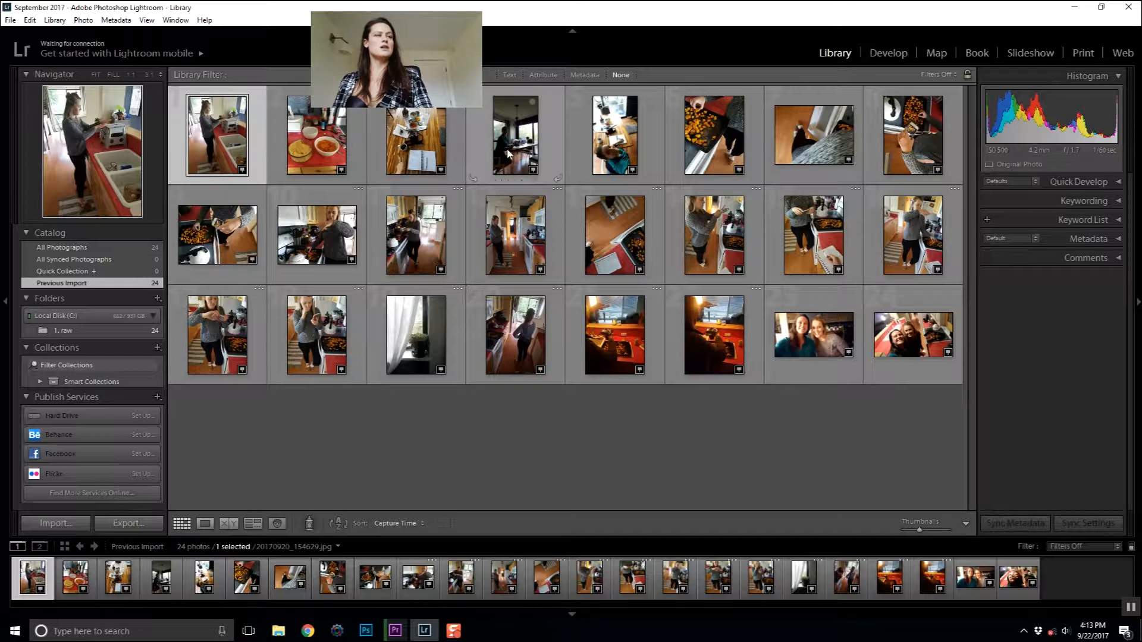
Step: Select five non-adjacent photos in the grid: the second, fourth, sixth, eleventh and thirteenth
{"action": "key", "text": "Right"}
{"action": "key", "text": "Right"}
{"action": "key", "text": "Right"}
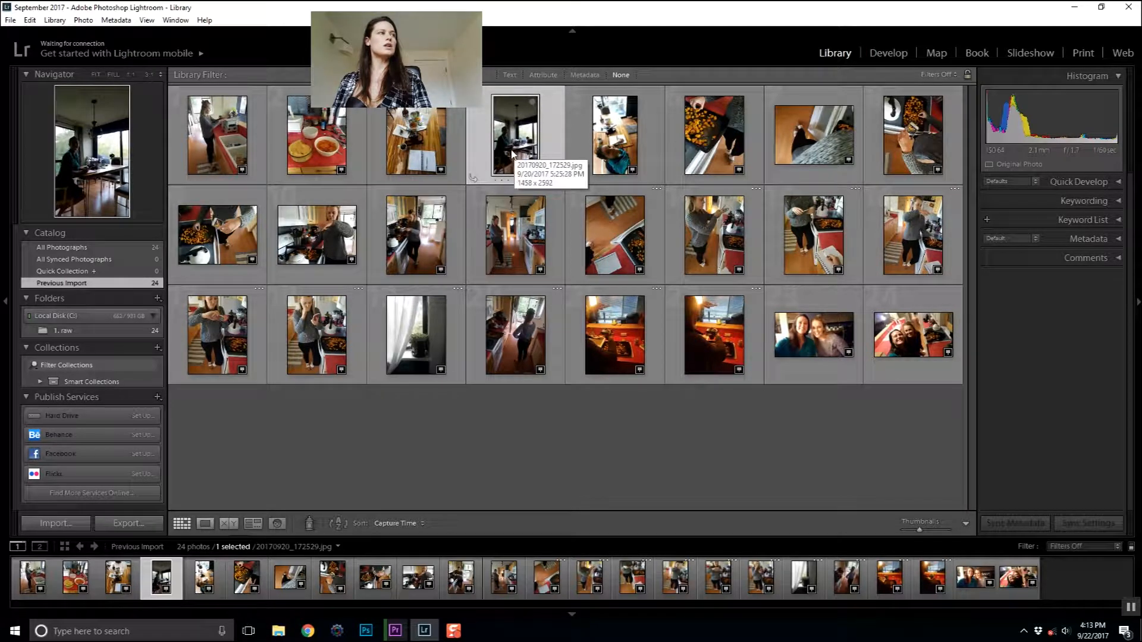
{"action": "left_click", "coordinate": [347, 145], "text": "ctrl"}
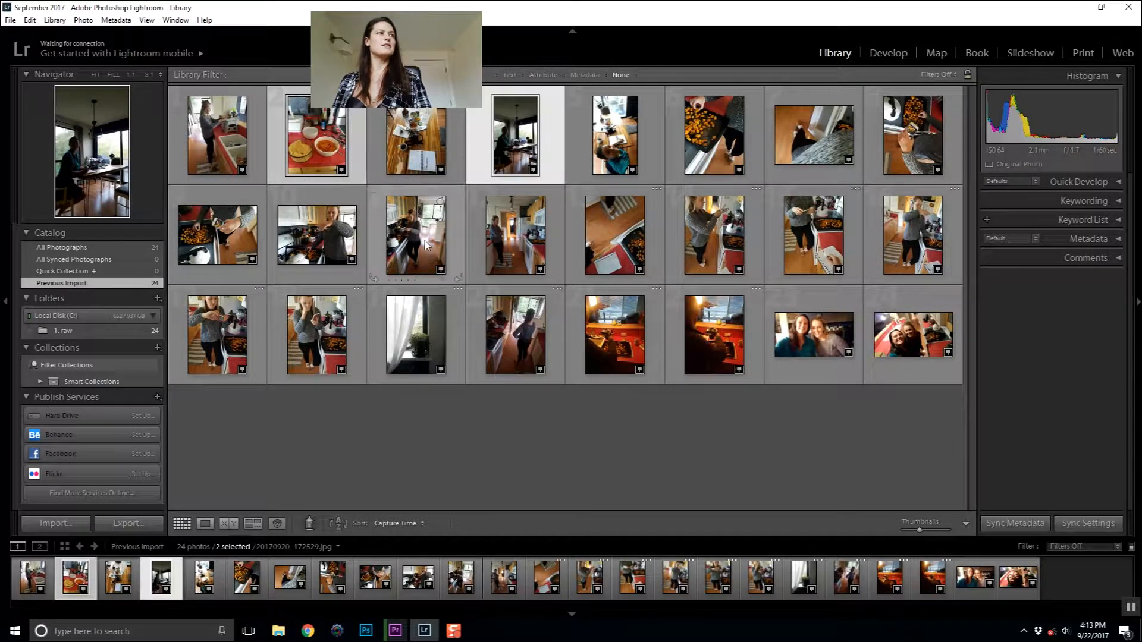
{"action": "left_click", "coordinate": [416, 235], "text": "ctrl"}
{"action": "left_click", "coordinate": [614, 235], "text": "ctrl"}
{"action": "left_click", "coordinate": [691, 160], "text": "ctrl"}
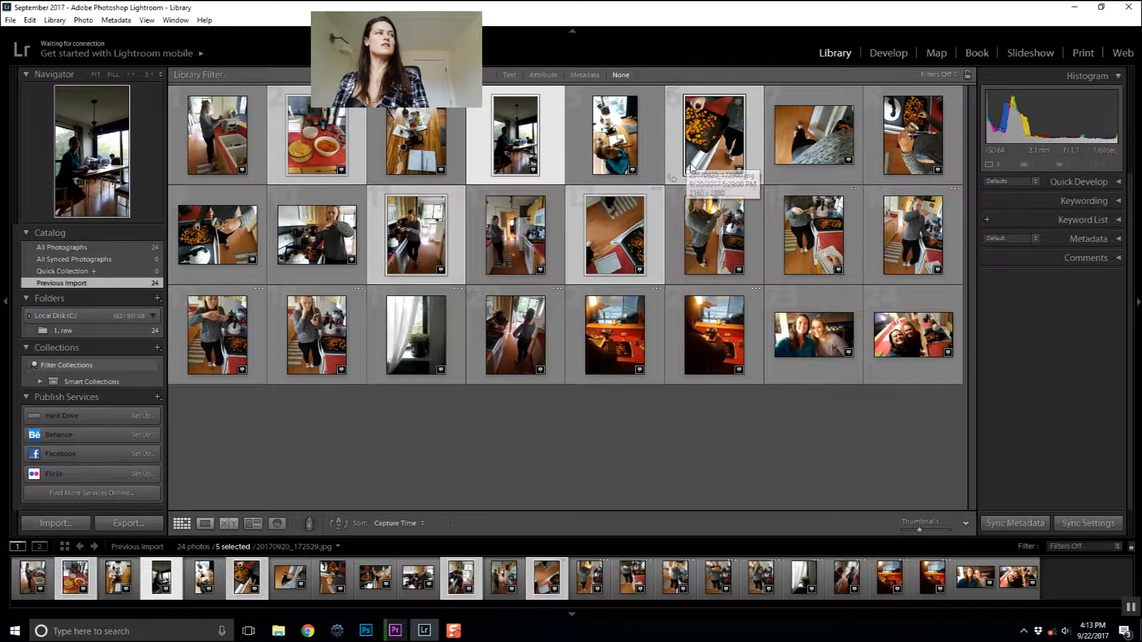
Step: Select a continuous range starting at the first photo, extend it into the second row and narrow it to the first three photos
{"action": "left_click", "coordinate": [192, 141]}
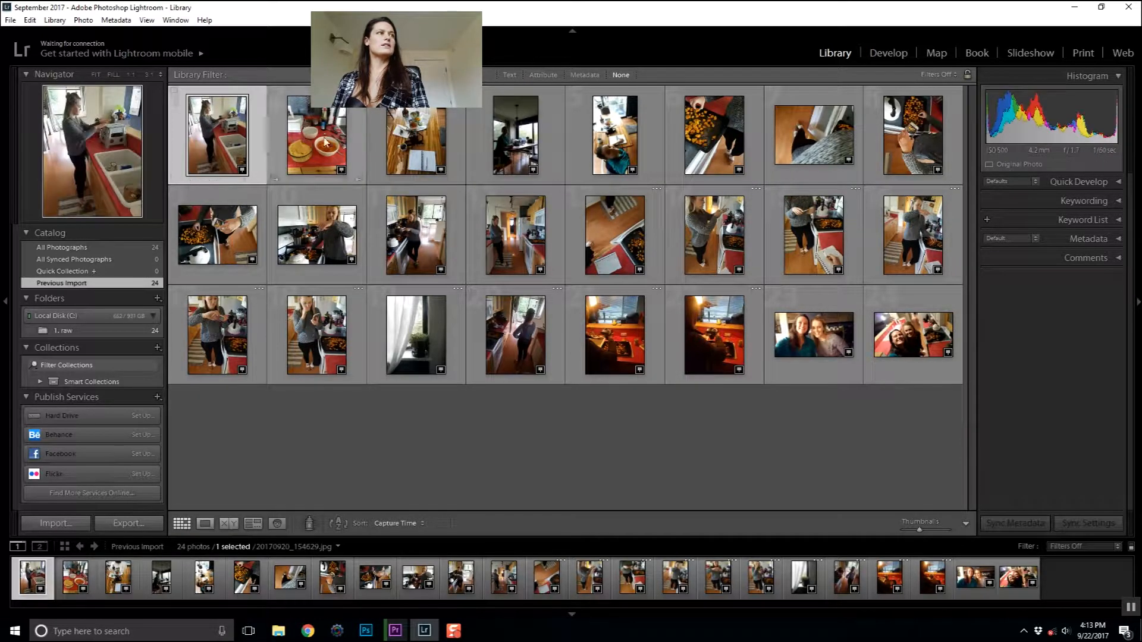
{"action": "left_click", "coordinate": [619, 141], "text": "shift"}
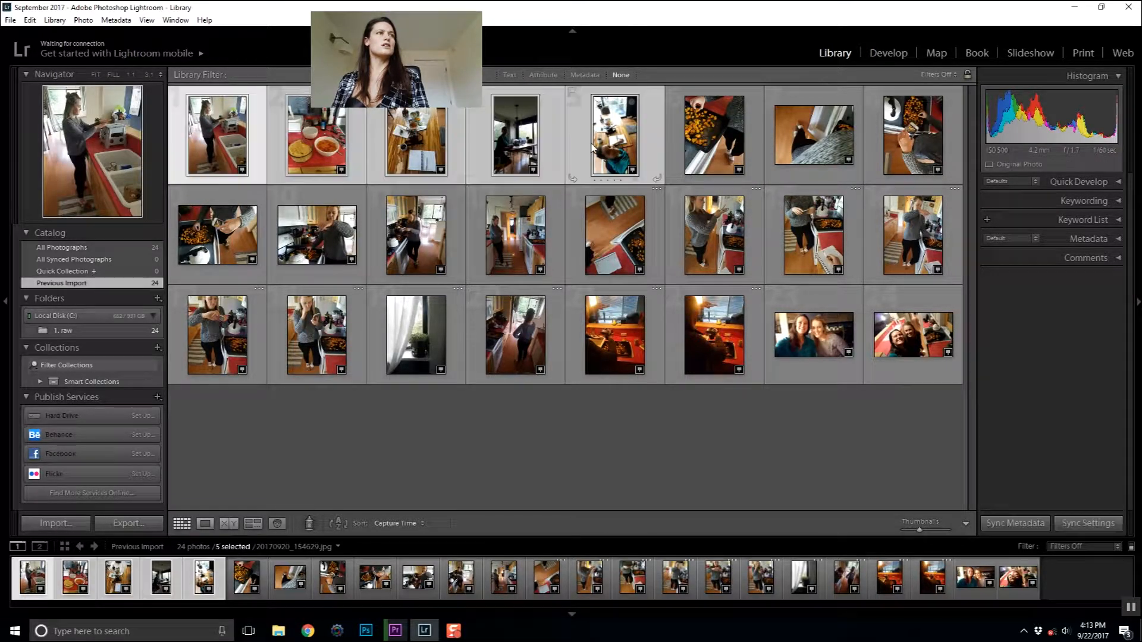
{"action": "left_click", "coordinate": [883, 140], "text": "shift"}
{"action": "left_click", "coordinate": [298, 250], "text": "shift"}
{"action": "left_click", "coordinate": [485, 247], "text": "shift"}
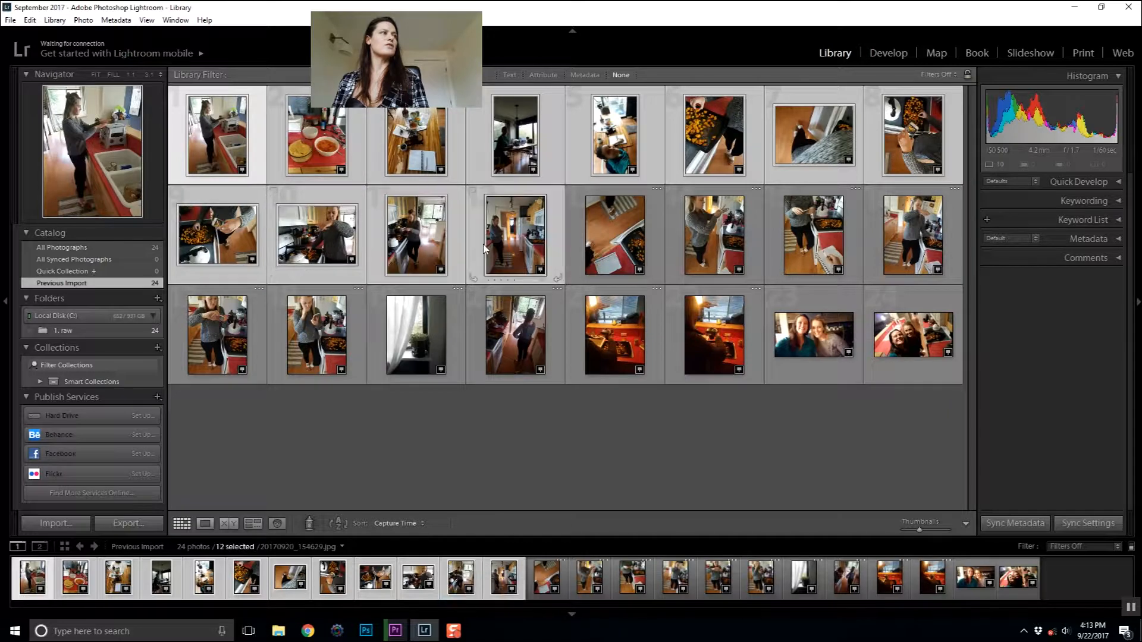
{"action": "left_click", "coordinate": [325, 230], "text": "shift"}
{"action": "left_click", "coordinate": [200, 241], "text": "shift"}
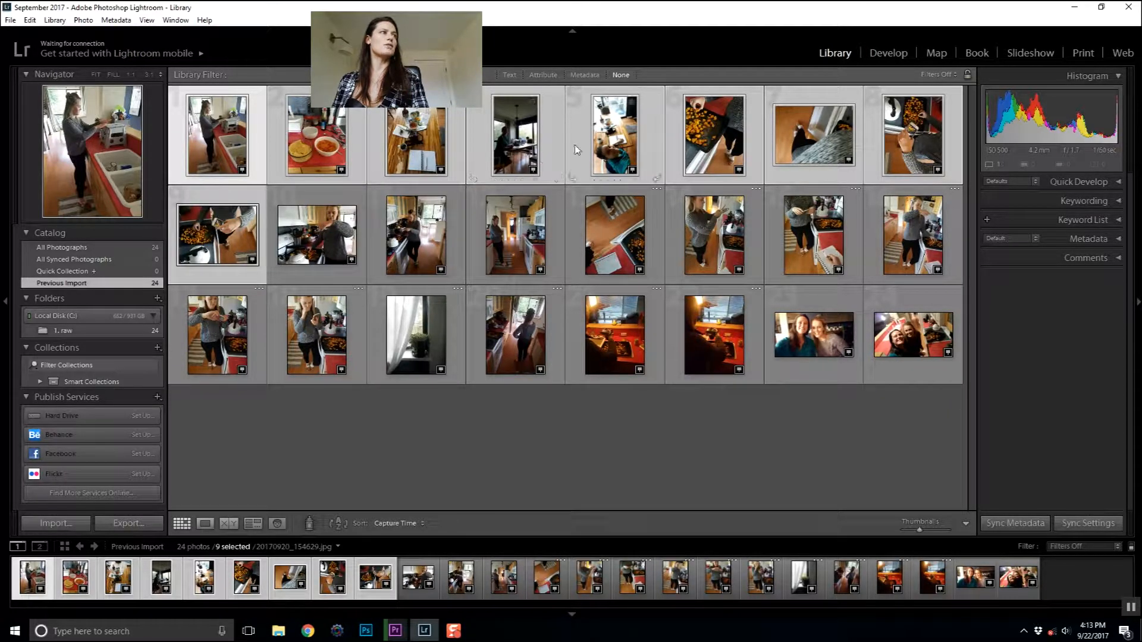
{"action": "left_click", "coordinate": [577, 151], "text": "shift"}
{"action": "left_click", "coordinate": [432, 153], "text": "shift"}
{"action": "left_click", "coordinate": [307, 150], "text": "shift"}
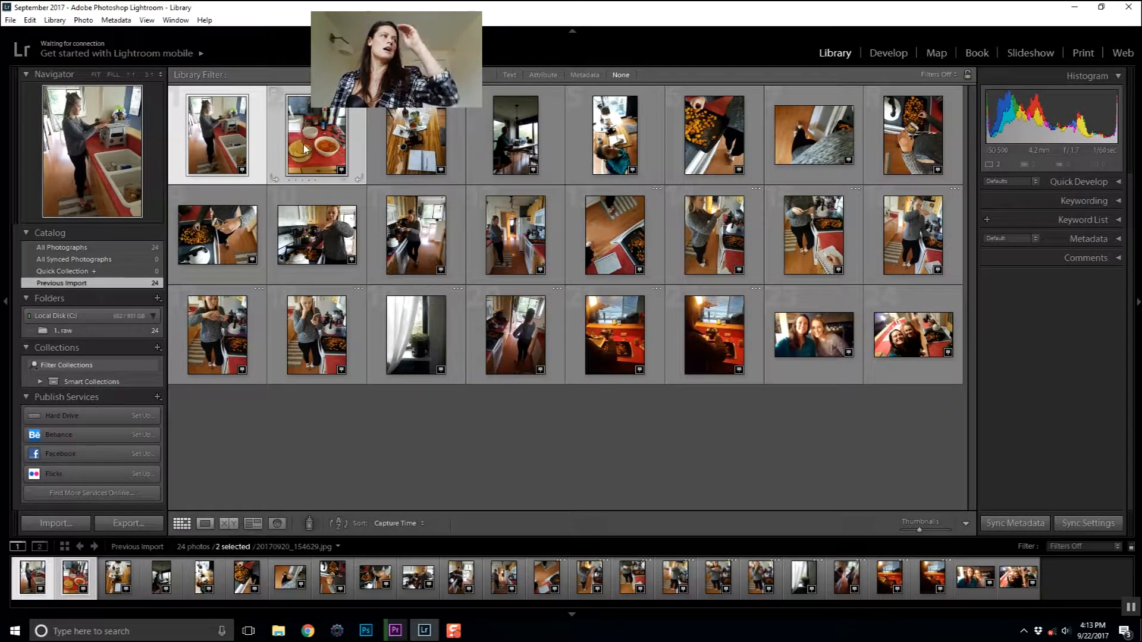
{"action": "left_click", "coordinate": [418, 152], "text": "shift"}
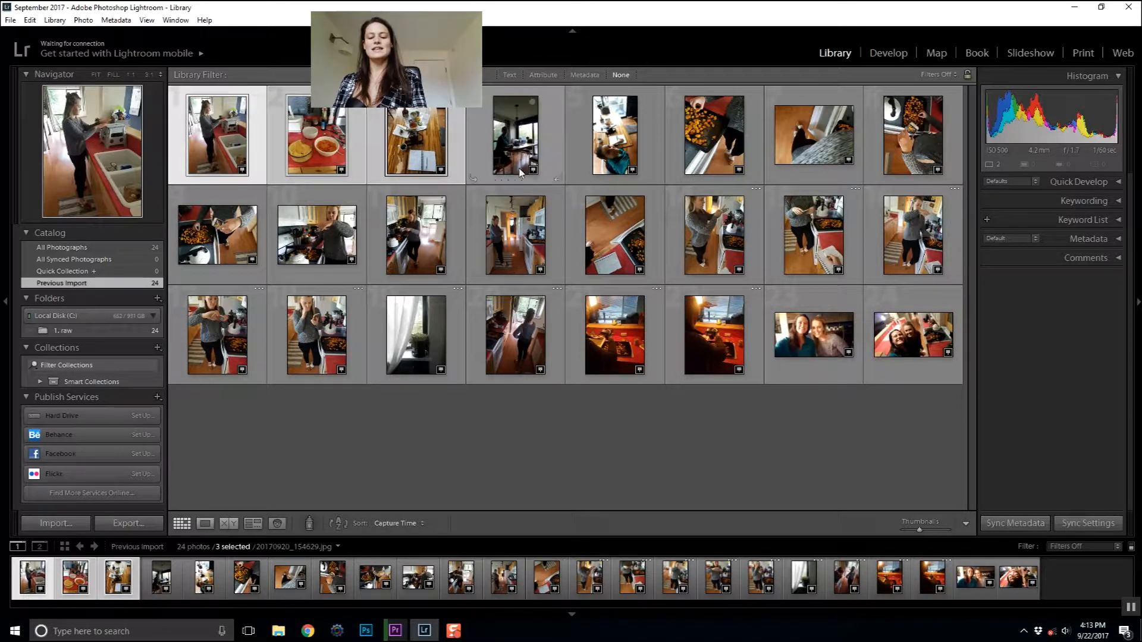
Step: Compare the three selected photos in Survey view, cycling Lights Out through dimmed, black and normal twice
{"action": "key", "text": "n"}
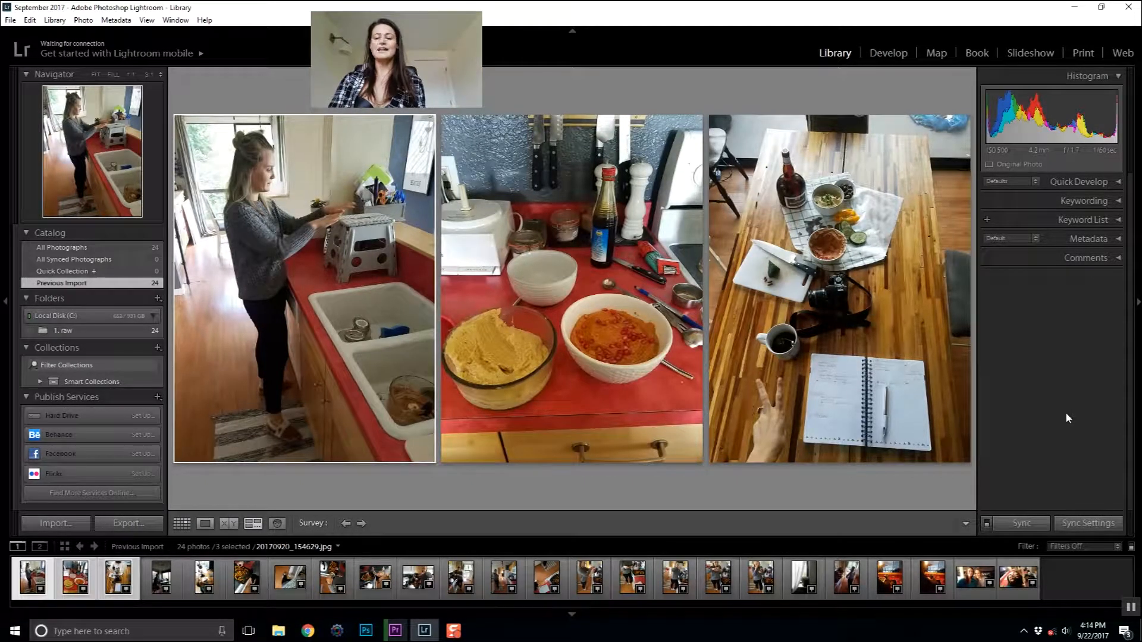
{"action": "key", "text": "l"}
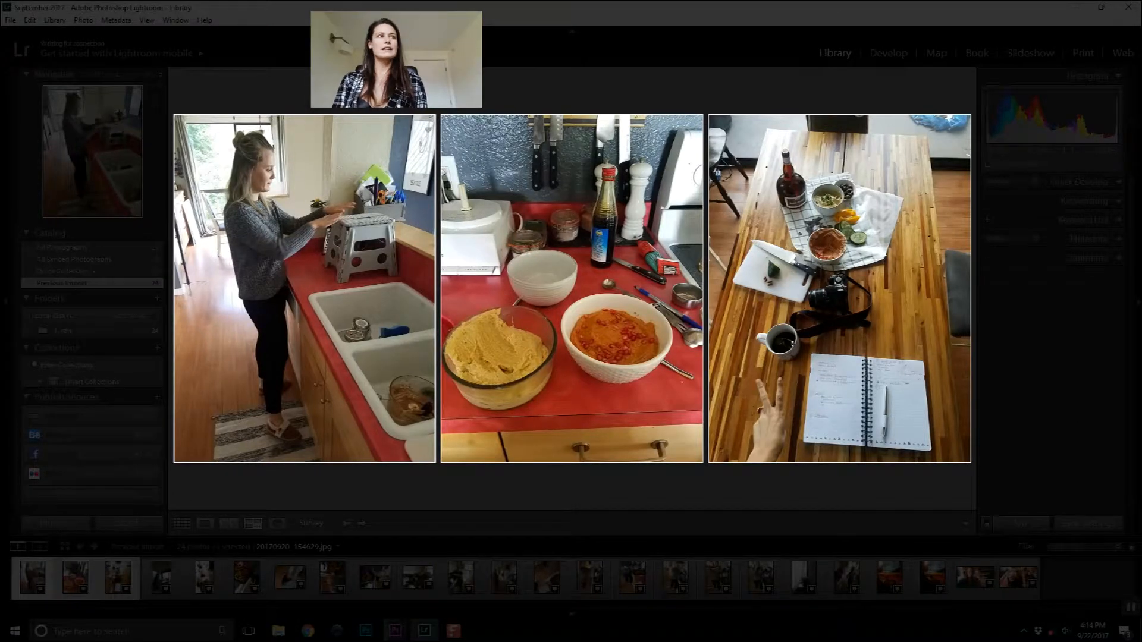
{"action": "key", "text": "l"}
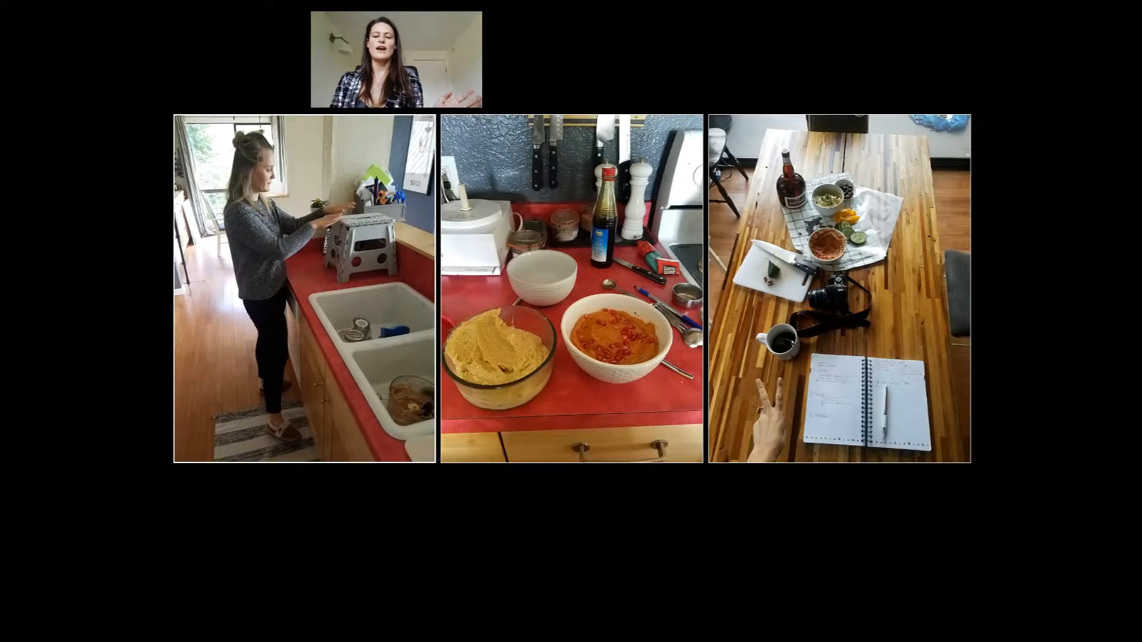
{"action": "key", "text": "l"}
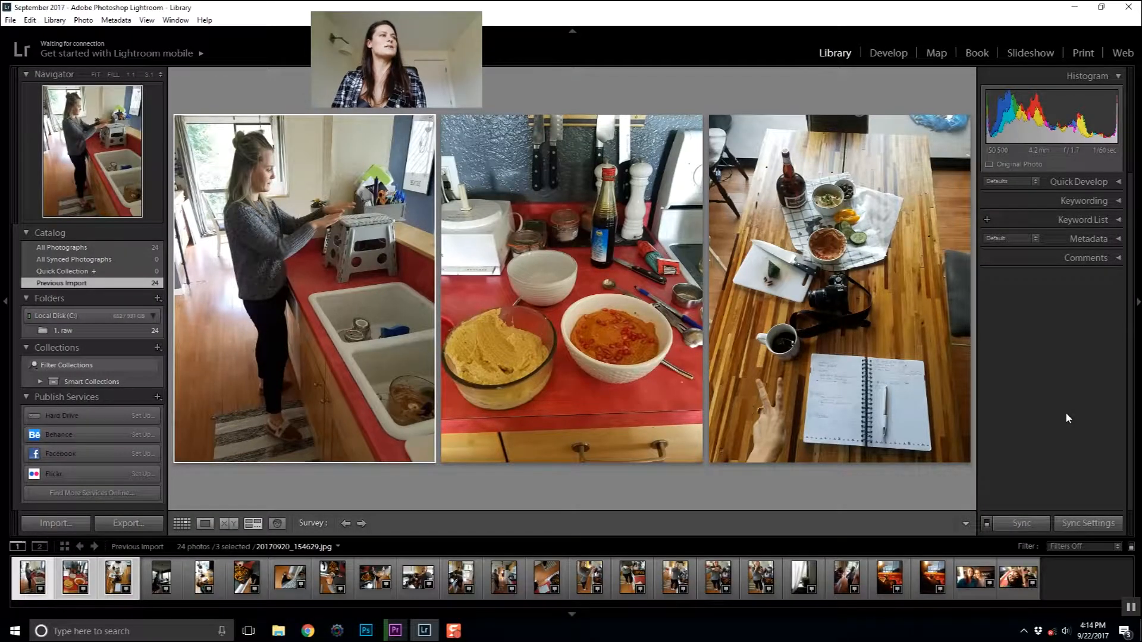
{"action": "key", "text": "l"}
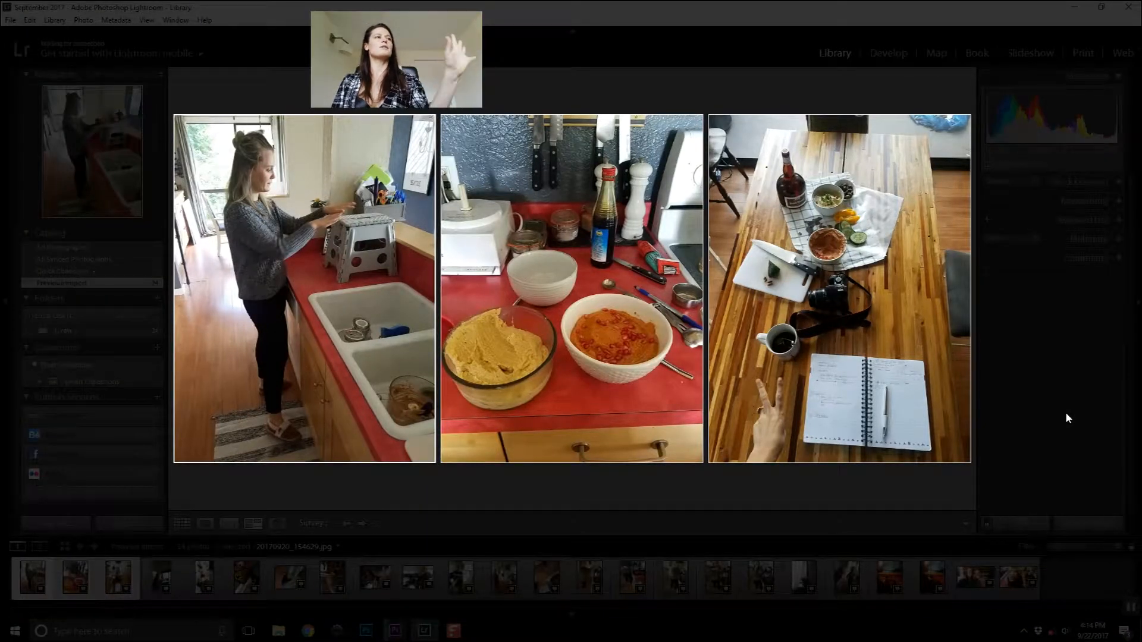
{"action": "key", "text": "l"}
{"action": "key", "text": "l"}
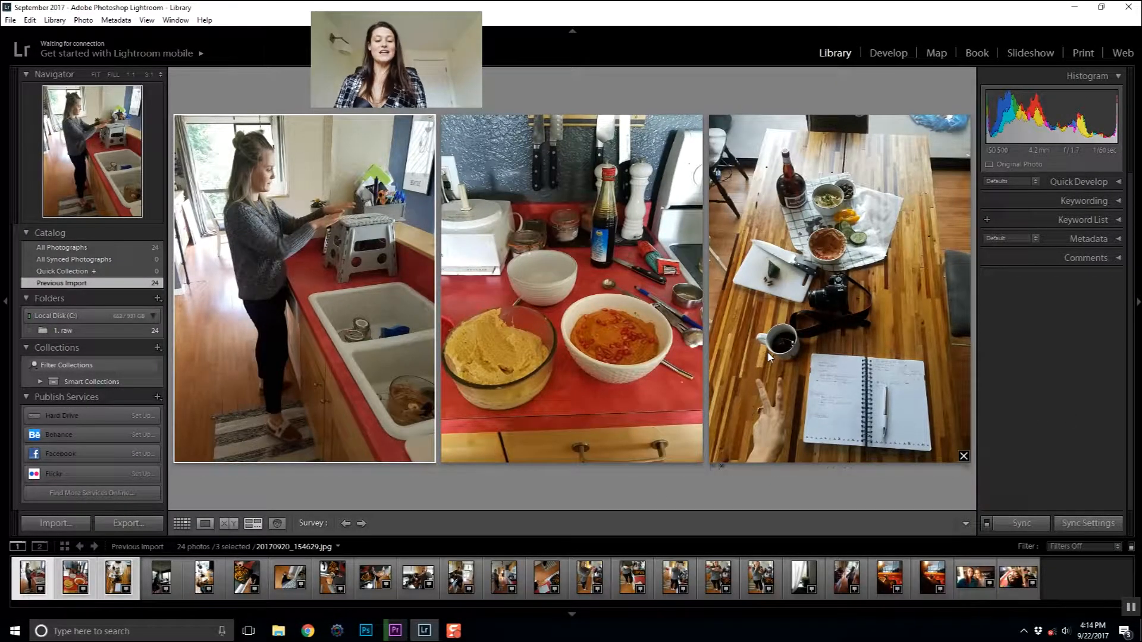
Step: Switch the selected photos between Develop, Grid and Survey views, dim the lights for a second round, and end in the grid
{"action": "key", "text": "d"}
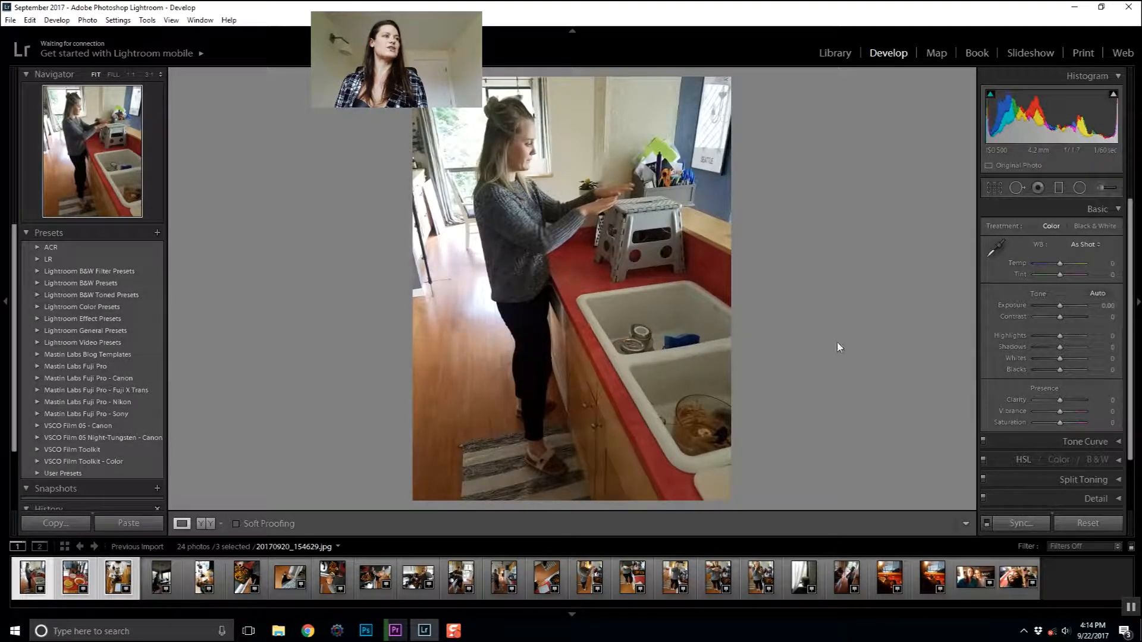
{"action": "key", "text": "g"}
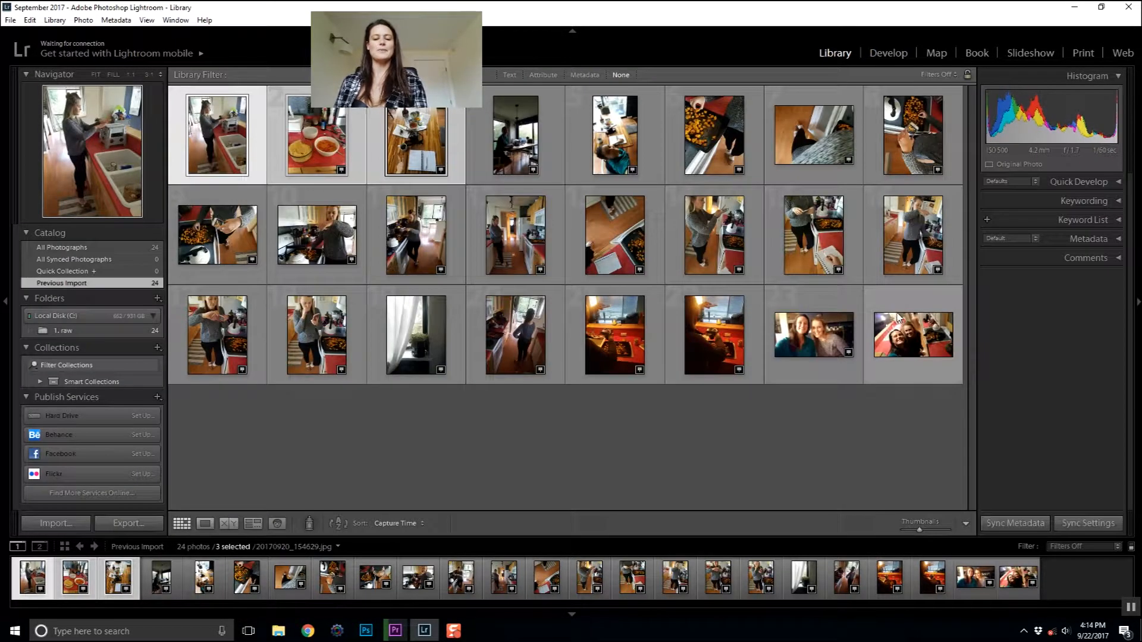
{"action": "key", "text": "n"}
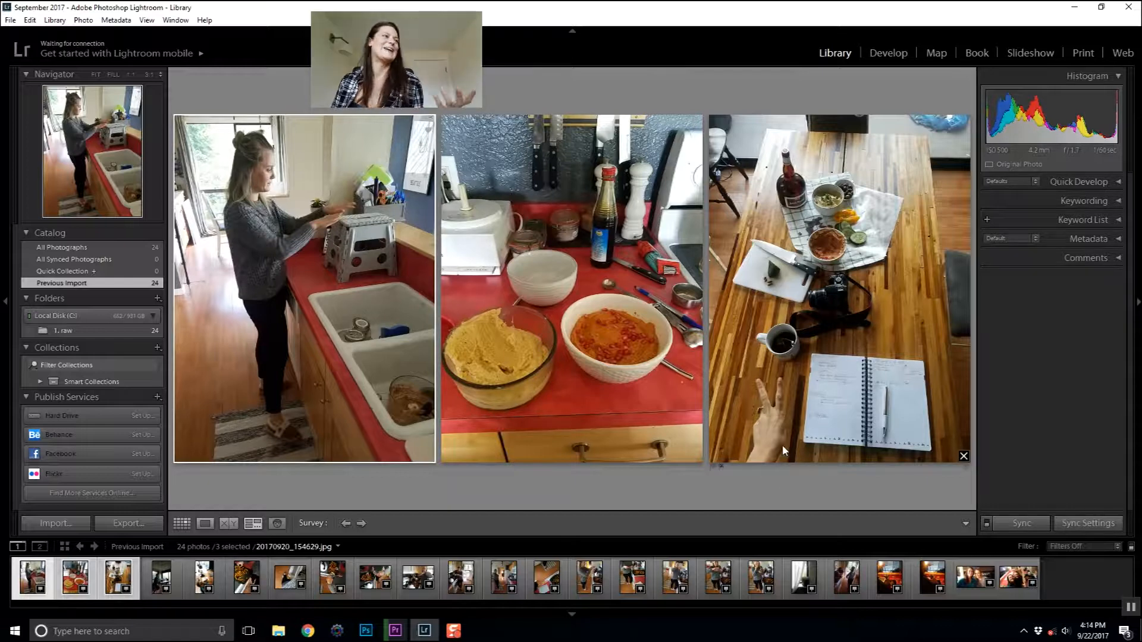
{"action": "key", "text": "l"}
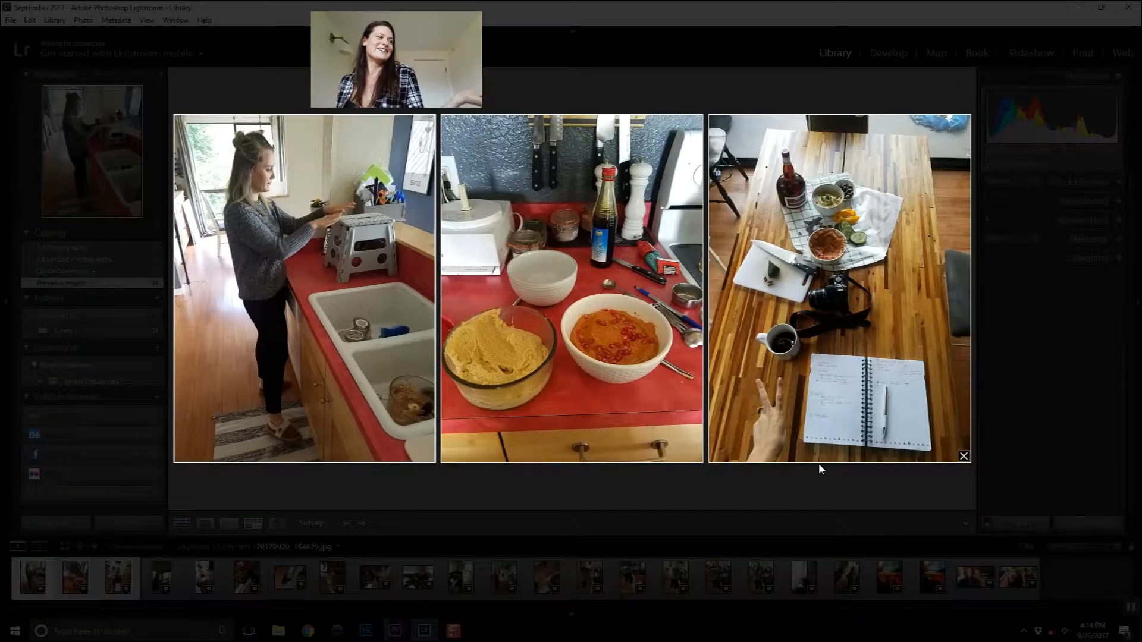
{"action": "key", "text": "d"}
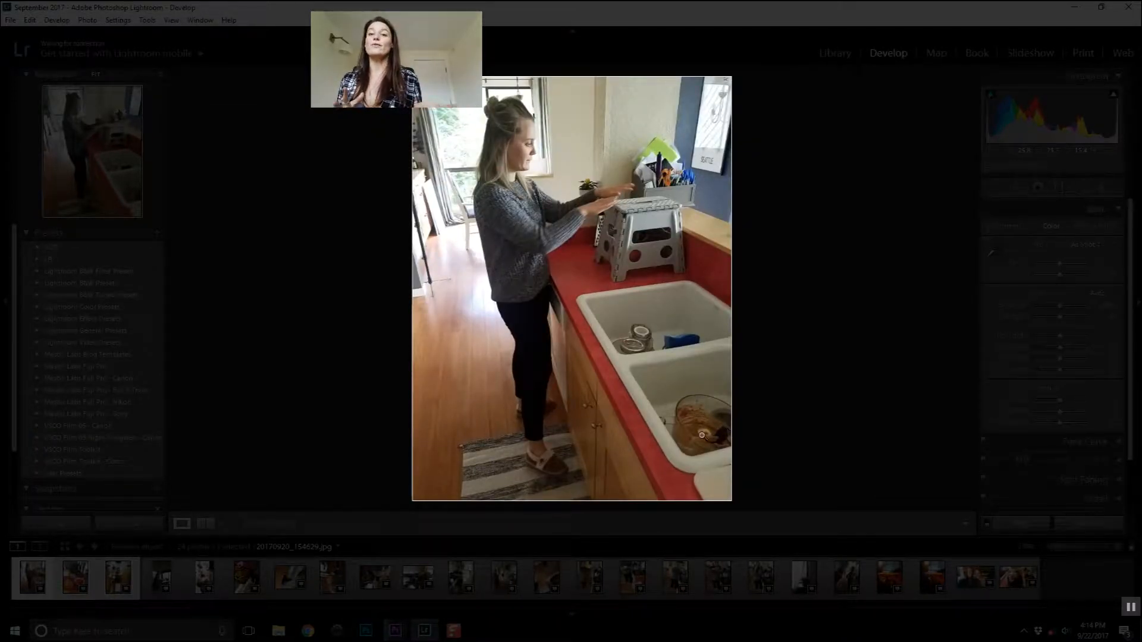
{"action": "key", "text": "n"}
{"action": "key", "text": "g"}
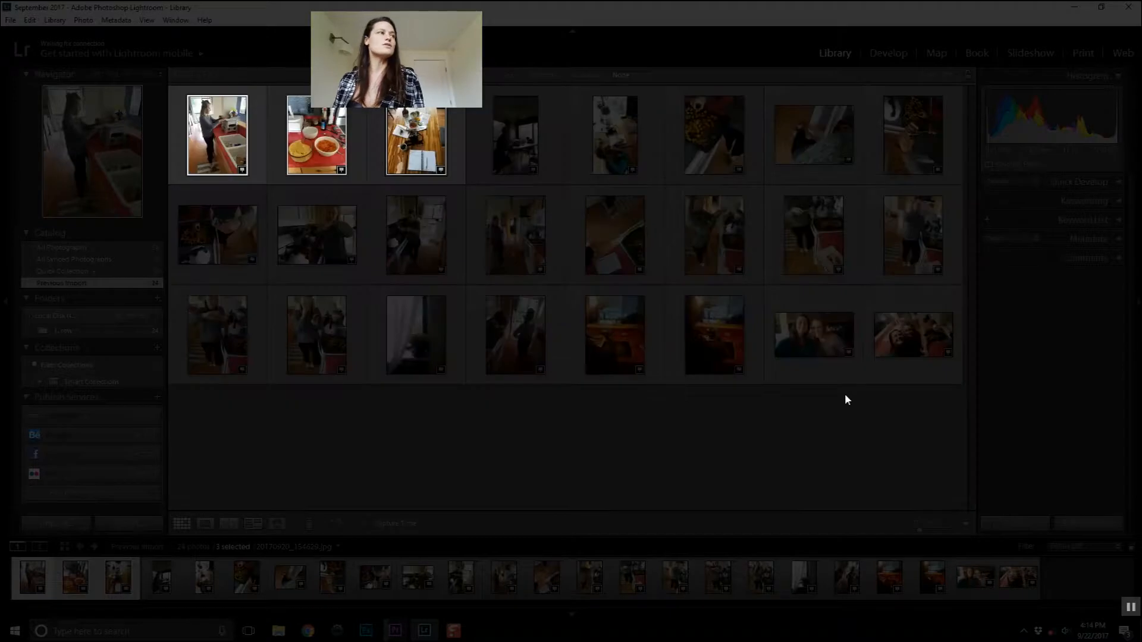
Step: Deselect all photos in the grid and turn the interface lights back on
{"action": "left_click", "coordinate": [498, 437]}
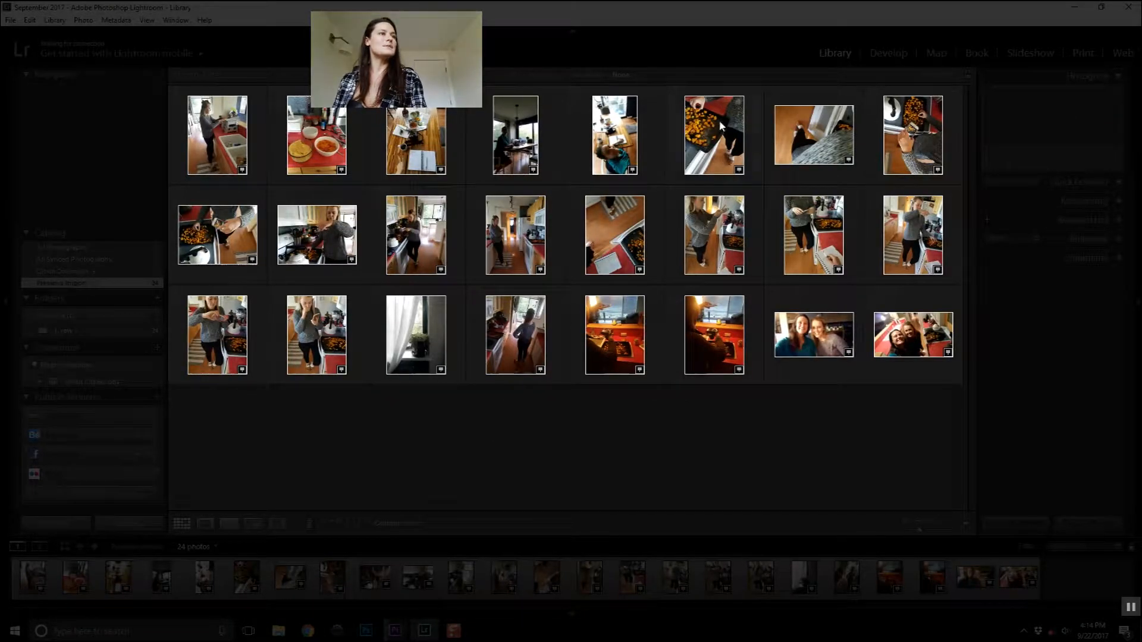
{"action": "key", "text": "l"}
{"action": "key", "text": "l"}
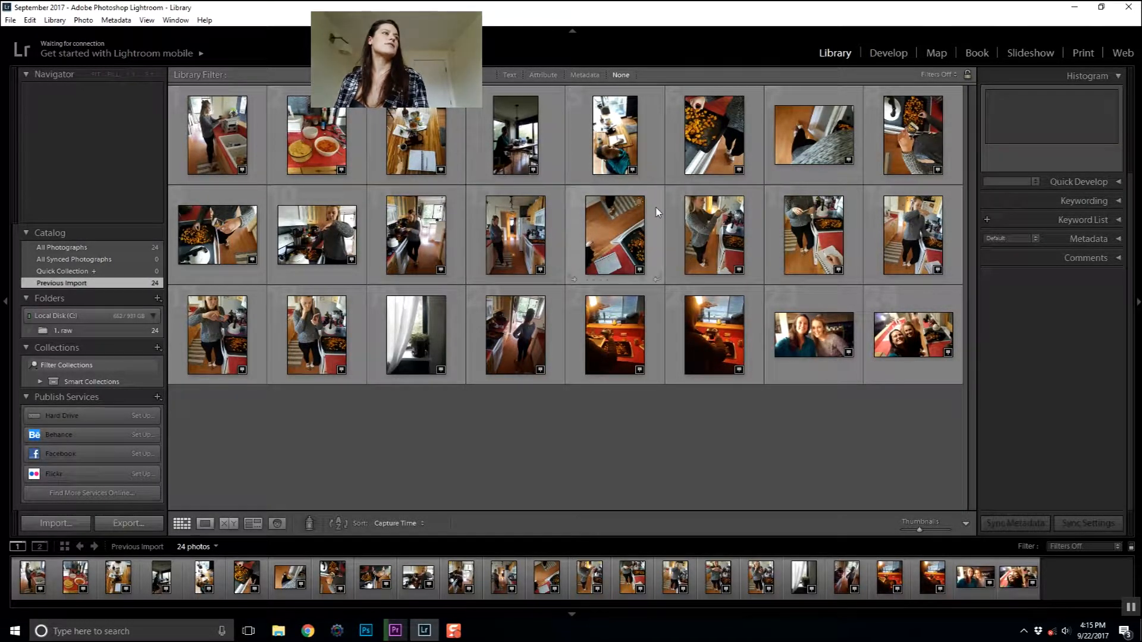
Step: Open the fourth photo, the dark shot of the woman at the dining table, in the Develop module
{"action": "key", "text": "d"}
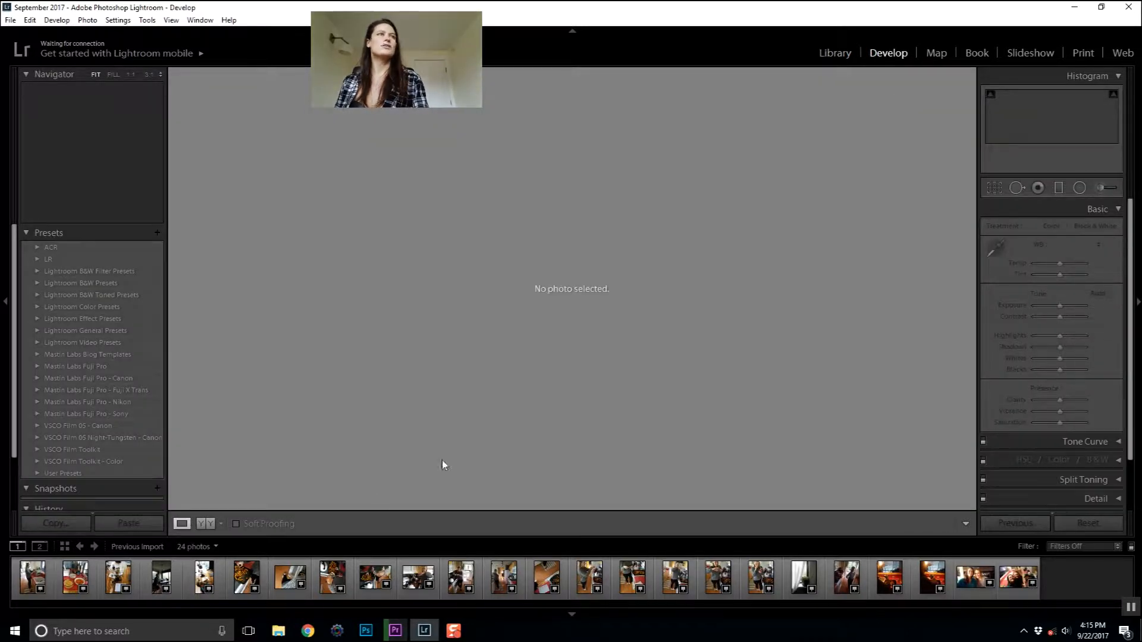
{"action": "left_click", "coordinate": [40, 581]}
{"action": "key", "text": "Right"}
{"action": "key", "text": "Right"}
{"action": "key", "text": "Right"}
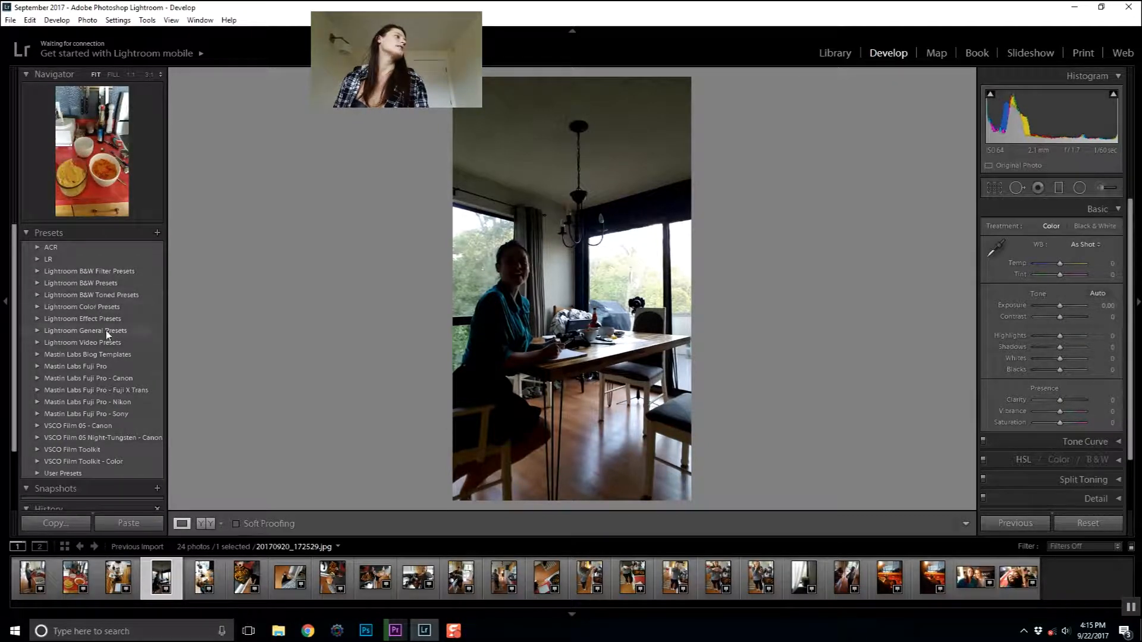
Step: Browse the develop presets, look through the VSCO Film 05 - Canon set and collapse it again
{"action": "scroll", "coordinate": [115, 289], "scroll_direction": "down", "scroll_amount": 1}
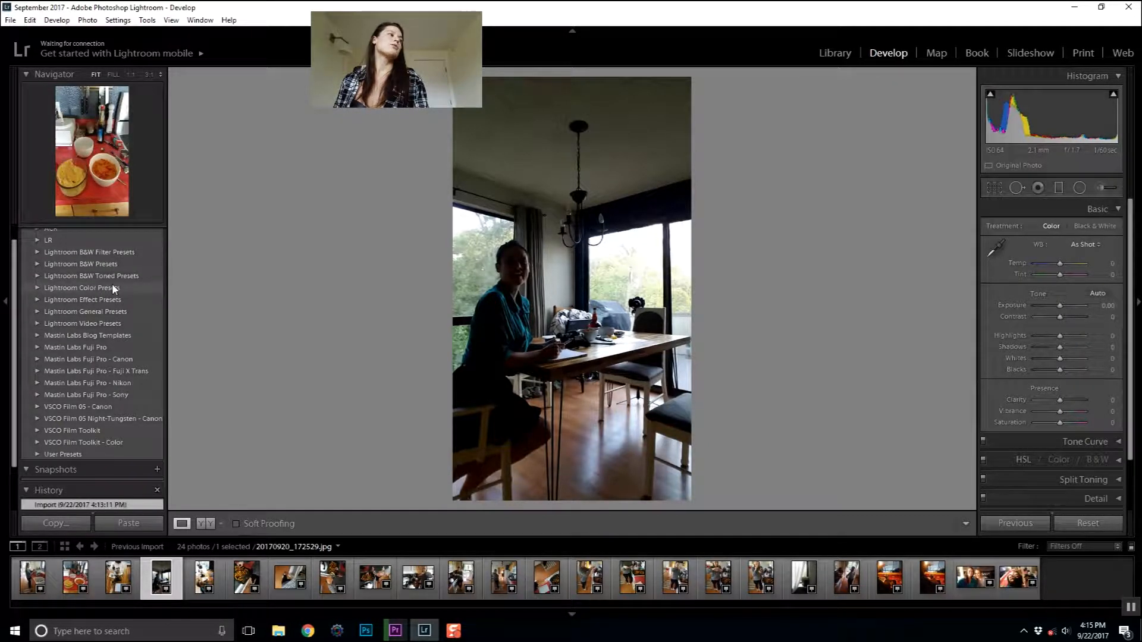
{"action": "scroll", "coordinate": [112, 283], "scroll_direction": "down", "scroll_amount": 1}
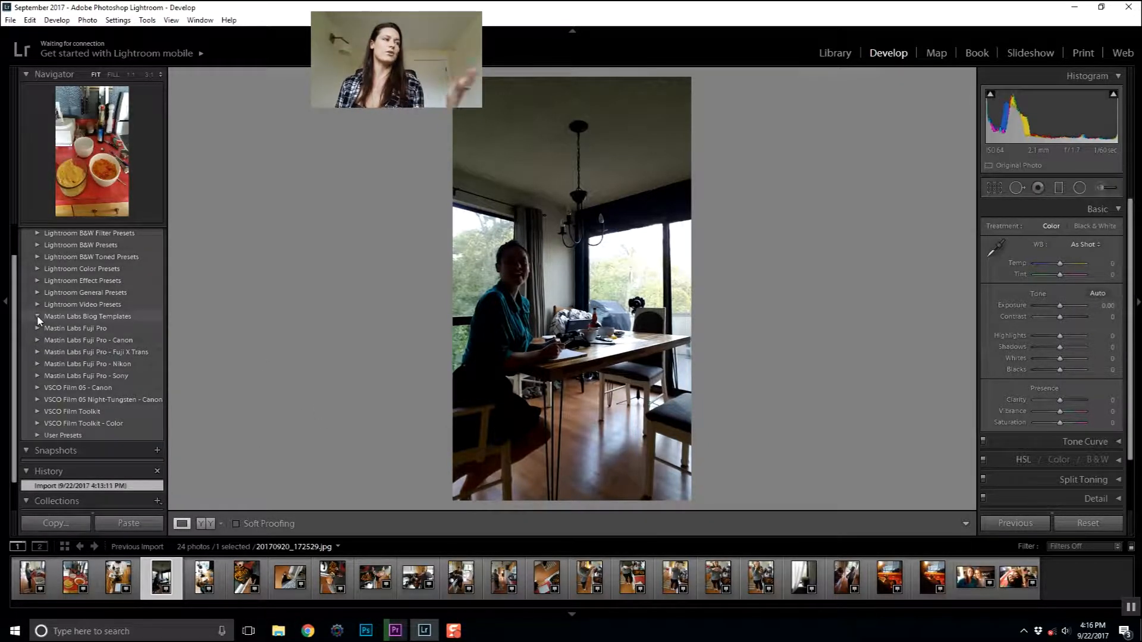
{"action": "left_click", "coordinate": [37, 387]}
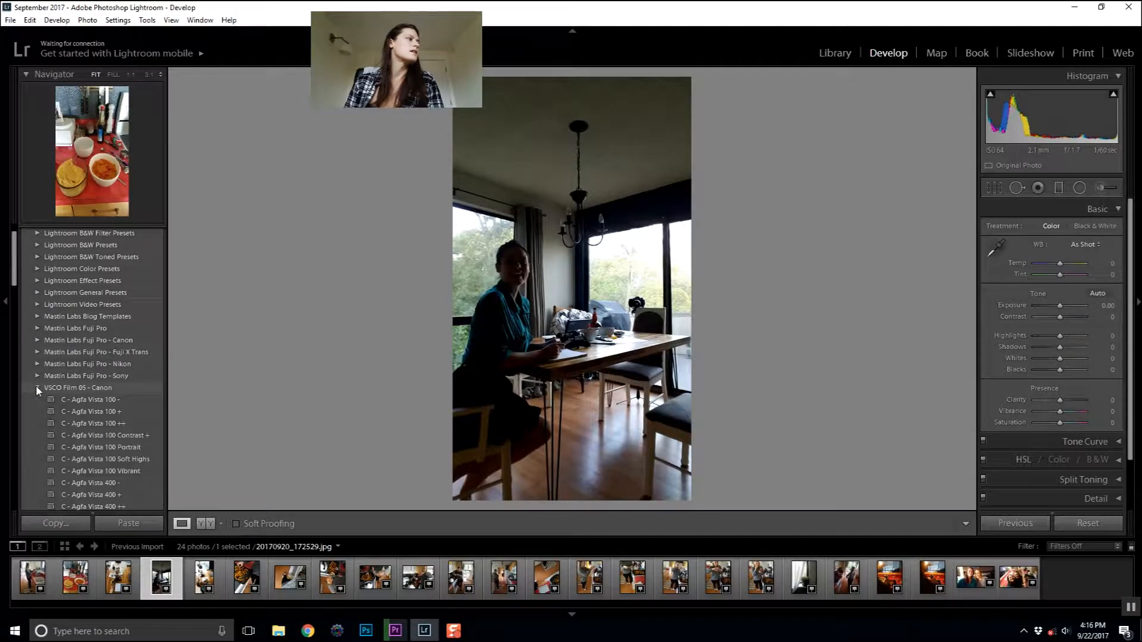
{"action": "scroll", "coordinate": [88, 286], "scroll_direction": "down", "scroll_amount": 10}
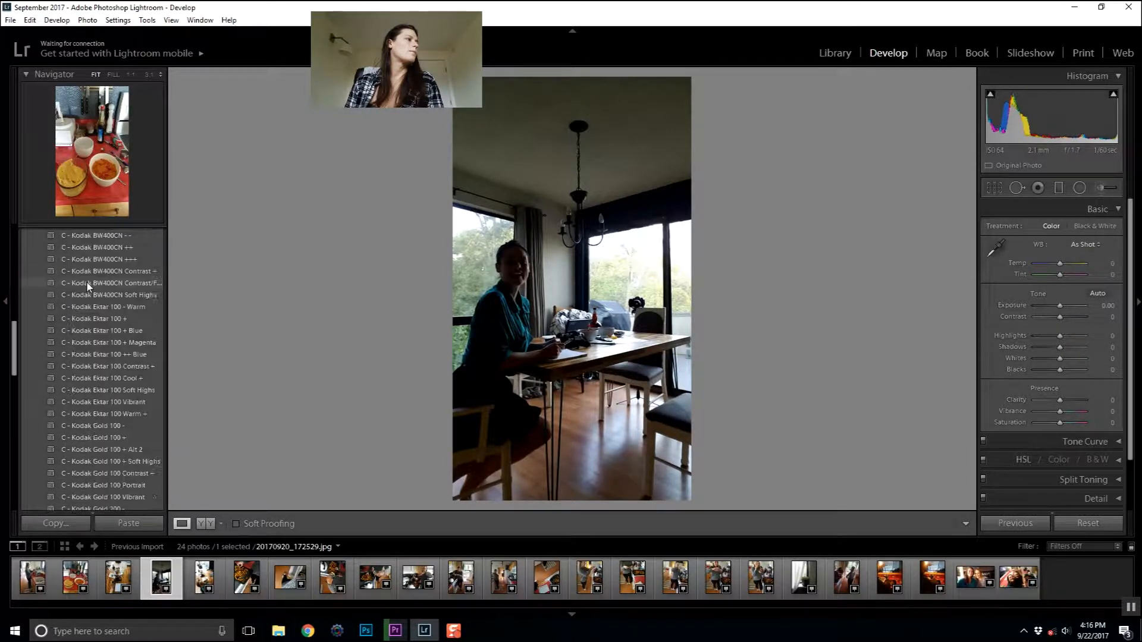
{"action": "scroll", "coordinate": [90, 287], "scroll_direction": "down", "scroll_amount": 8}
{"action": "scroll", "coordinate": [102, 324], "scroll_direction": "up", "scroll_amount": 7}
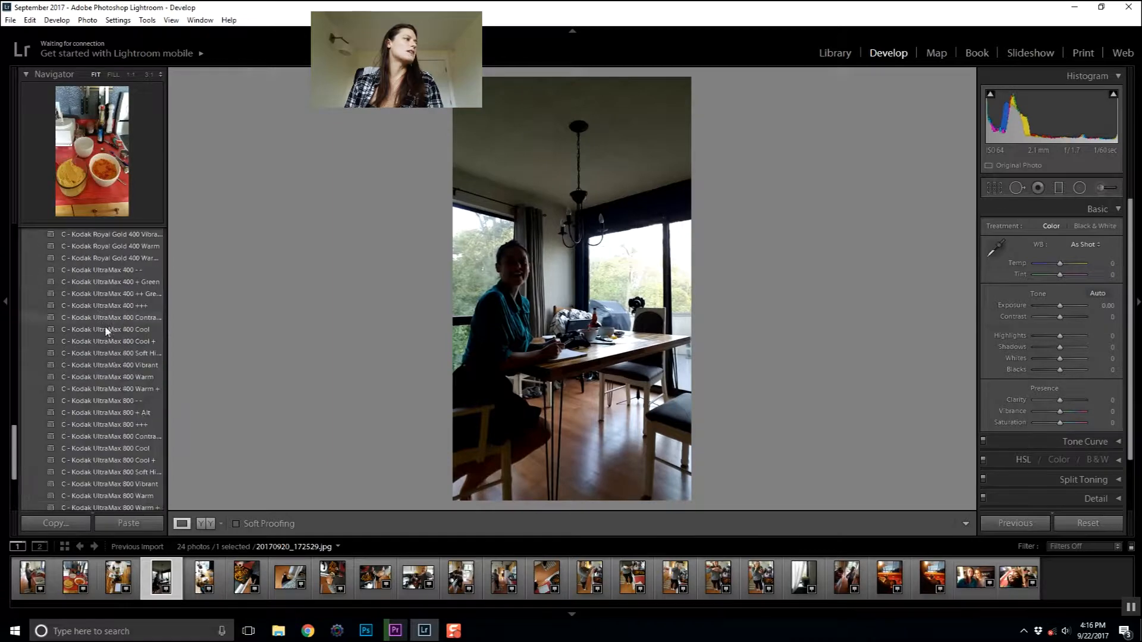
{"action": "scroll", "coordinate": [110, 363], "scroll_direction": "up", "scroll_amount": 10}
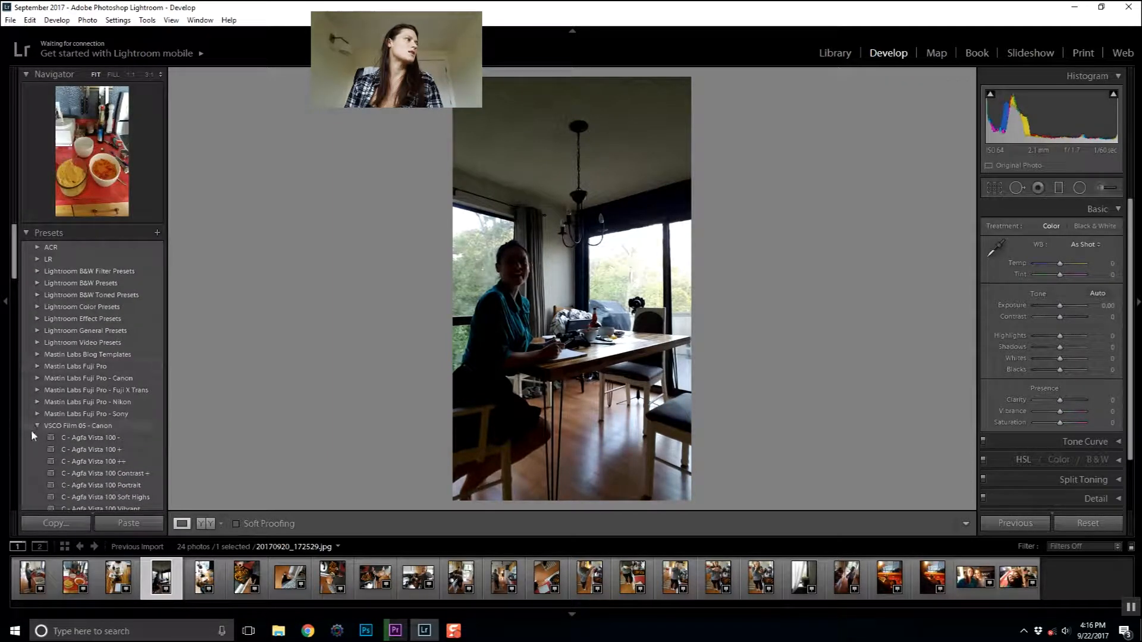
{"action": "left_click", "coordinate": [39, 423]}
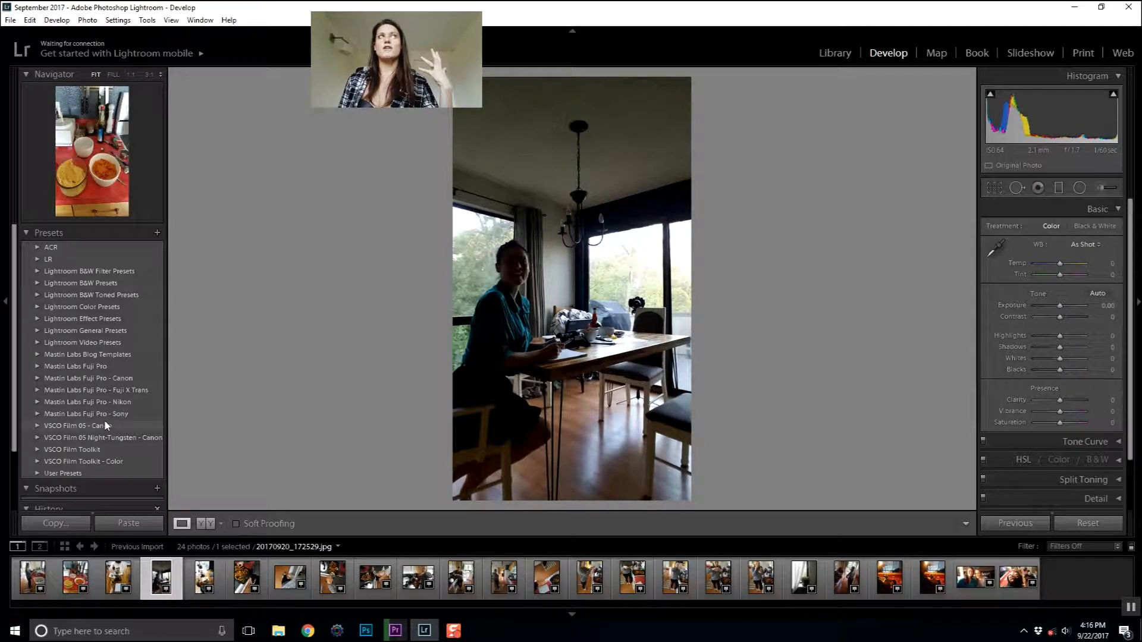
{"action": "scroll", "coordinate": [55, 407], "scroll_direction": "down", "scroll_amount": 3}
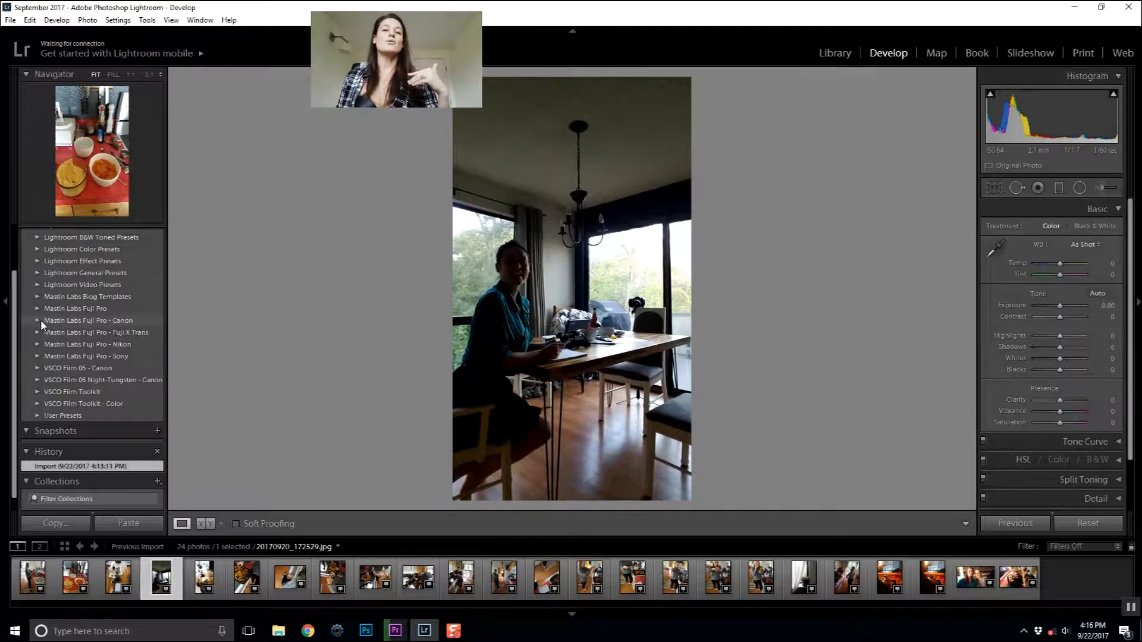
Step: Apply the C - Kodak Gold 200 - preset from the VSCO Film 05 - Canon set to the dining table photo
{"action": "left_click", "coordinate": [37, 369]}
{"action": "scroll", "coordinate": [70, 352], "scroll_direction": "down", "scroll_amount": 10}
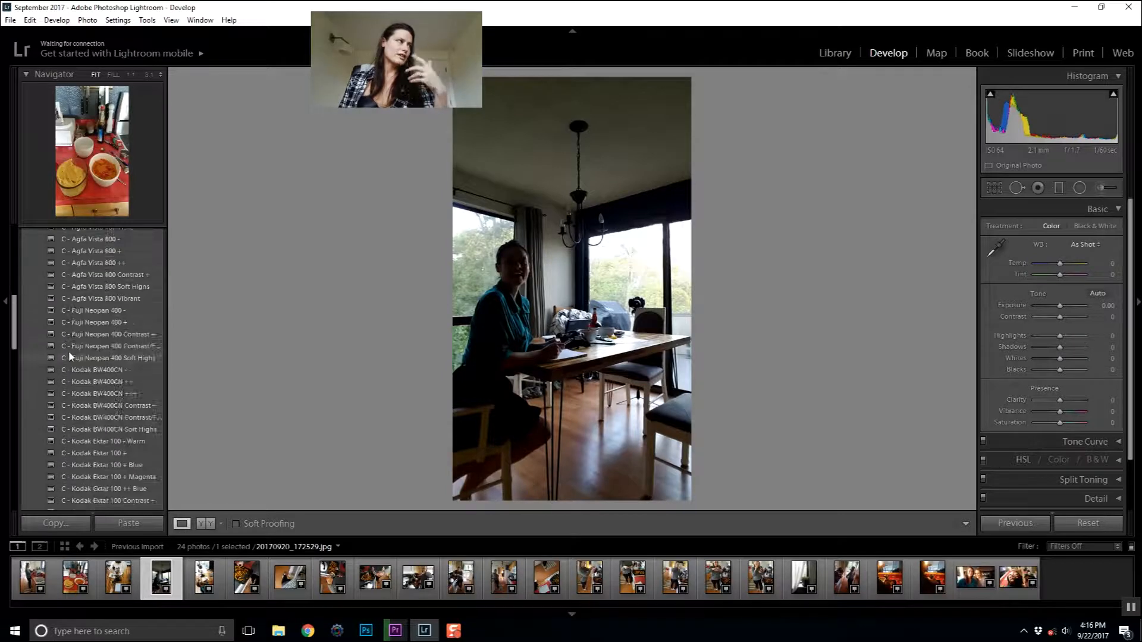
{"action": "scroll", "coordinate": [68, 353], "scroll_direction": "down", "scroll_amount": 2}
{"action": "scroll", "coordinate": [110, 321], "scroll_direction": "down", "scroll_amount": 6}
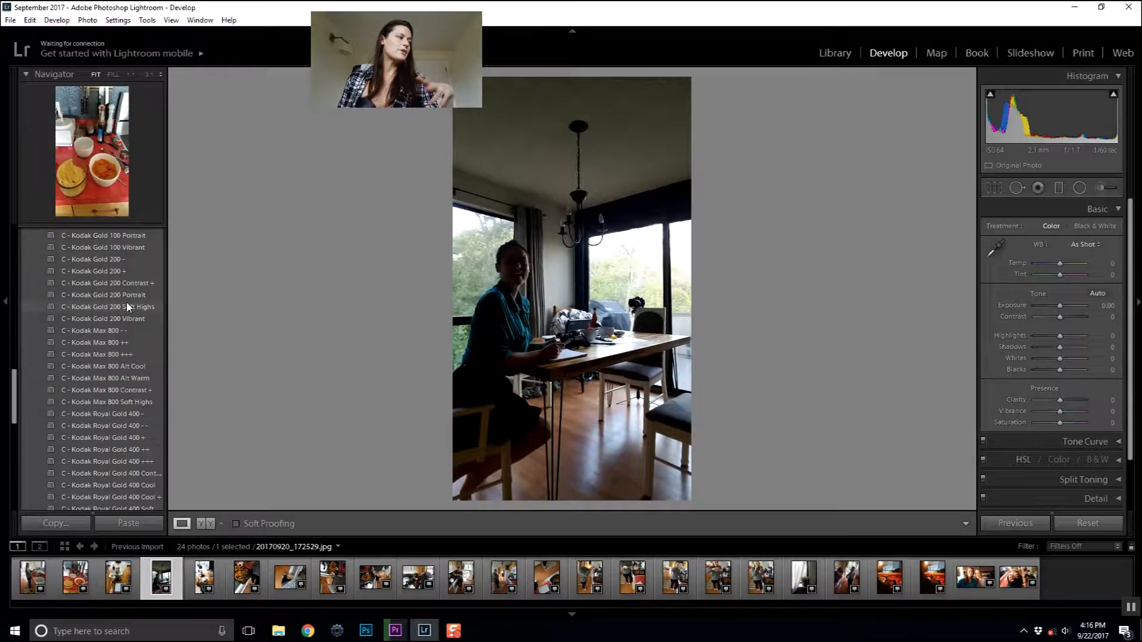
{"action": "left_click", "coordinate": [144, 259]}
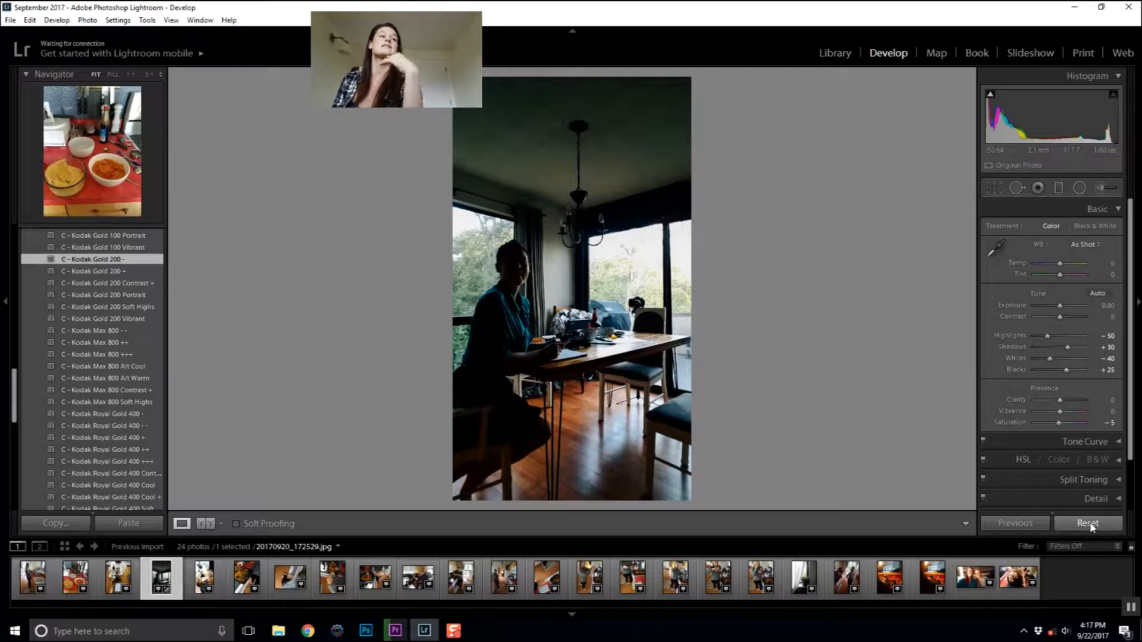
Step: Compare the dining table photo before and after the preset several times, ending on the edited version
{"action": "key", "text": "backslash"}
{"action": "key", "text": "backslash"}
{"action": "key", "text": "backslash"}
{"action": "key", "text": "backslash"}
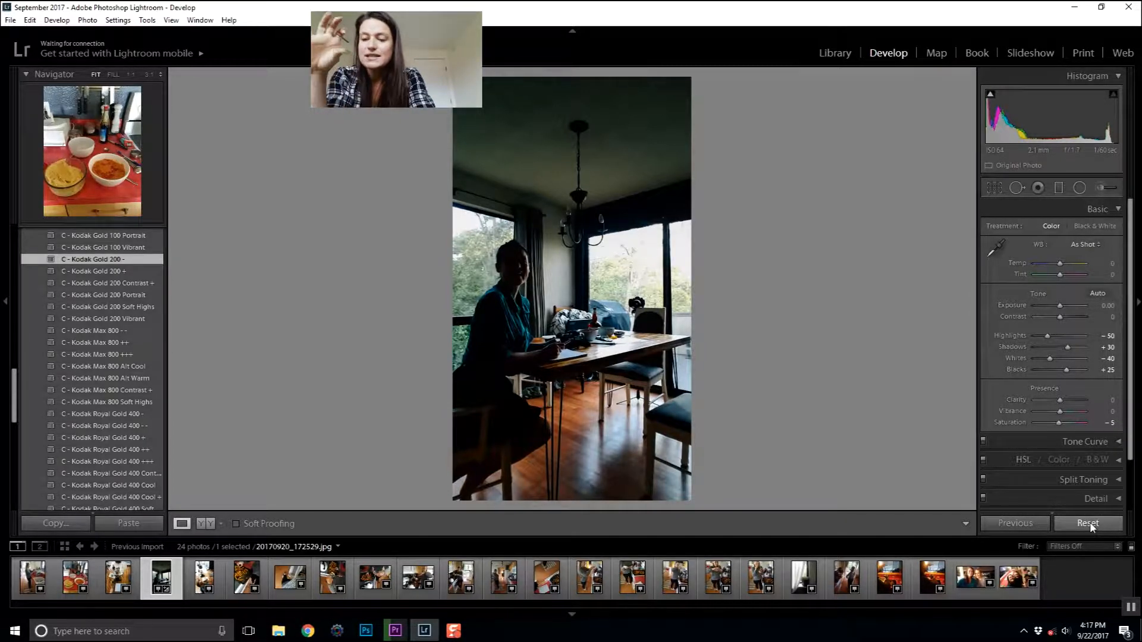
{"action": "key", "text": "backslash"}
{"action": "key", "text": "backslash"}
{"action": "key", "text": "backslash"}
{"action": "key", "text": "backslash"}
{"action": "key", "text": "backslash"}
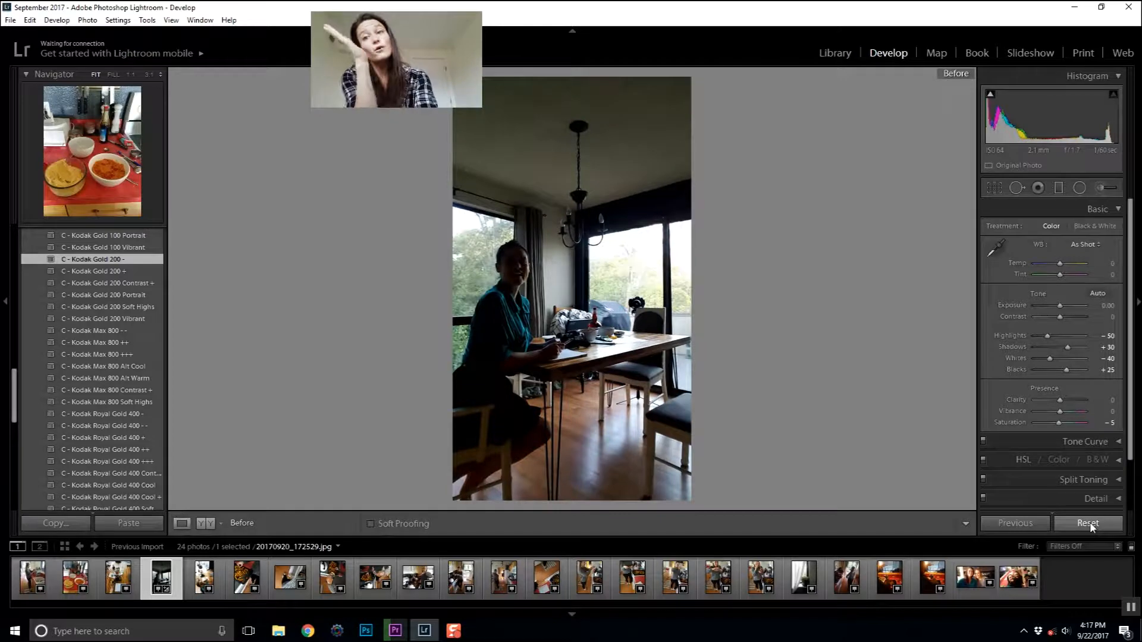
{"action": "key", "text": "backslash"}
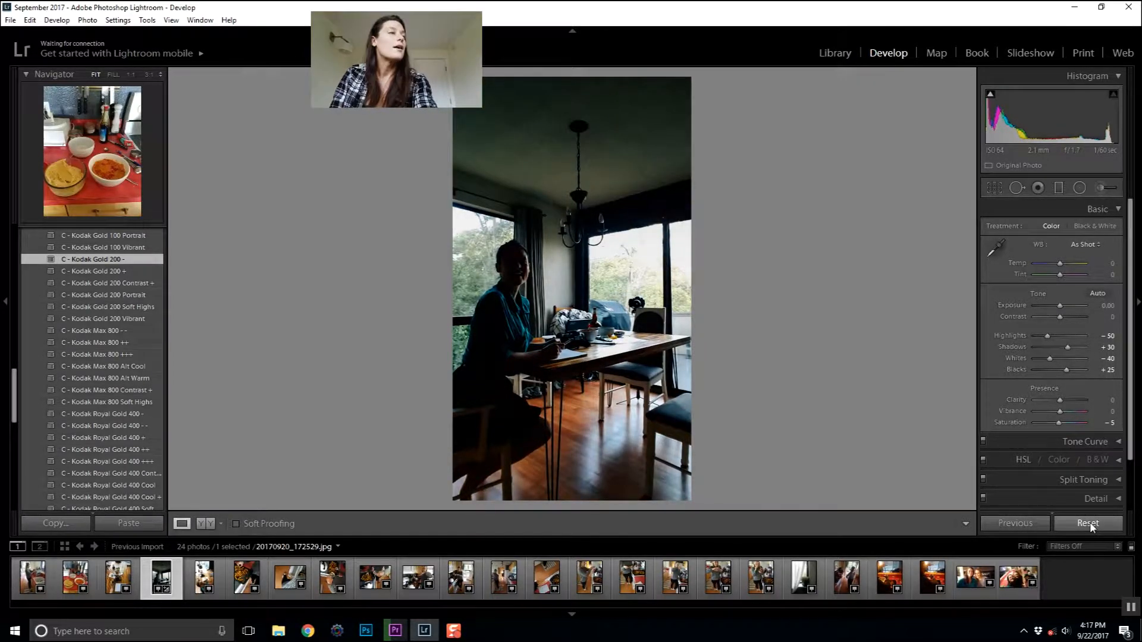
{"action": "key", "text": "backslash"}
{"action": "key", "text": "backslash"}
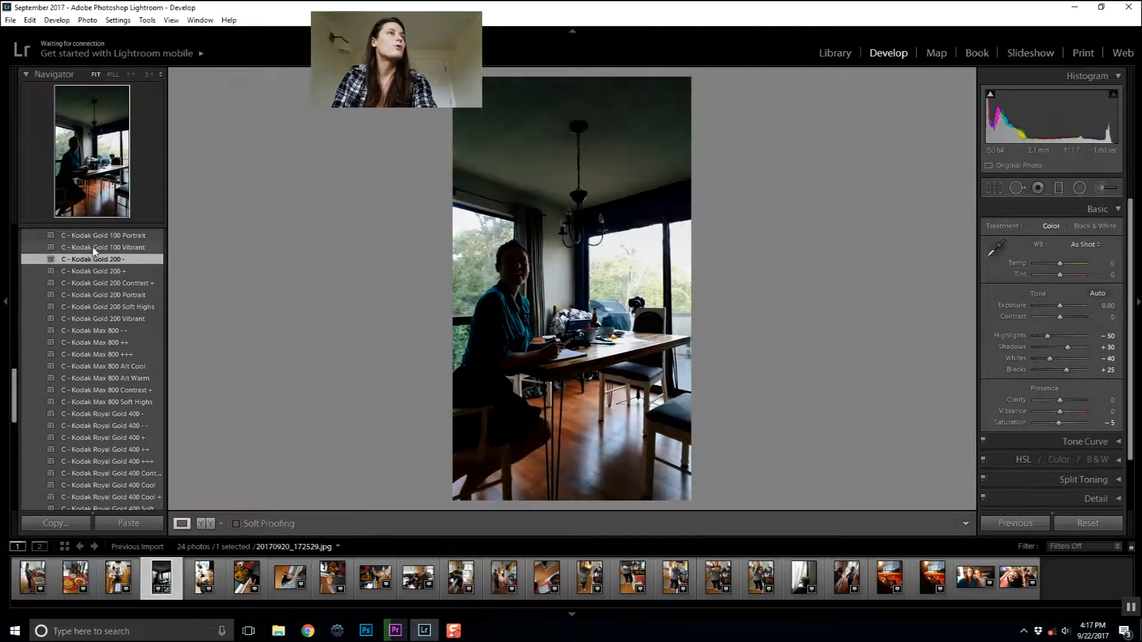
{"action": "key", "text": "backslash"}
{"action": "key", "text": "backslash"}
{"action": "key", "text": "backslash"}
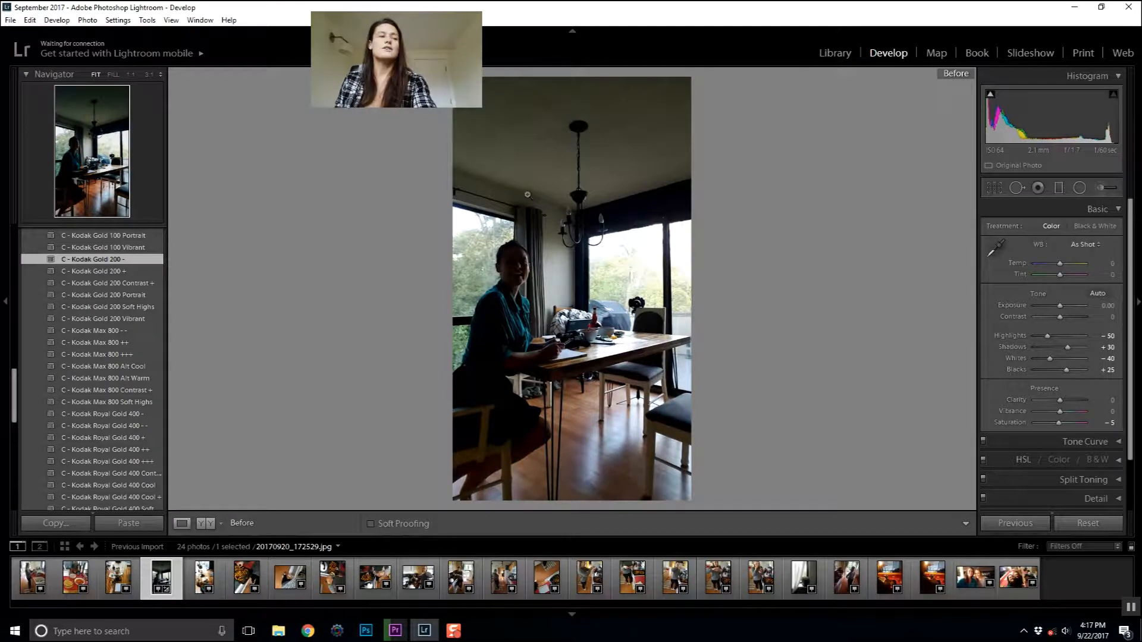
{"action": "key", "text": "backslash"}
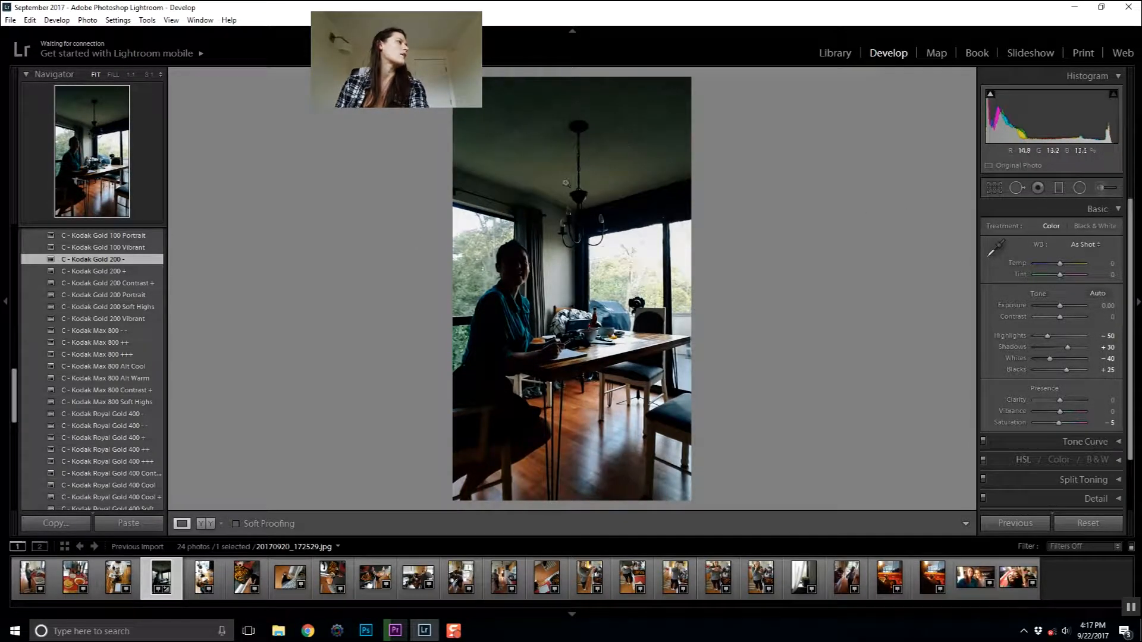
{"action": "key", "text": "backslash"}
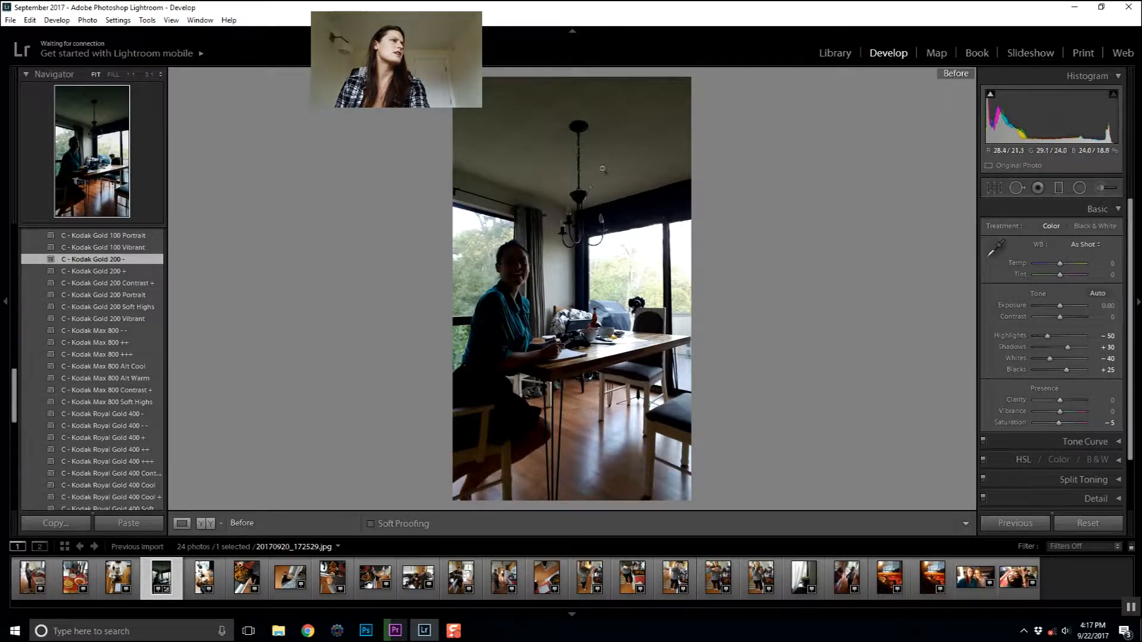
{"action": "key", "text": "backslash"}
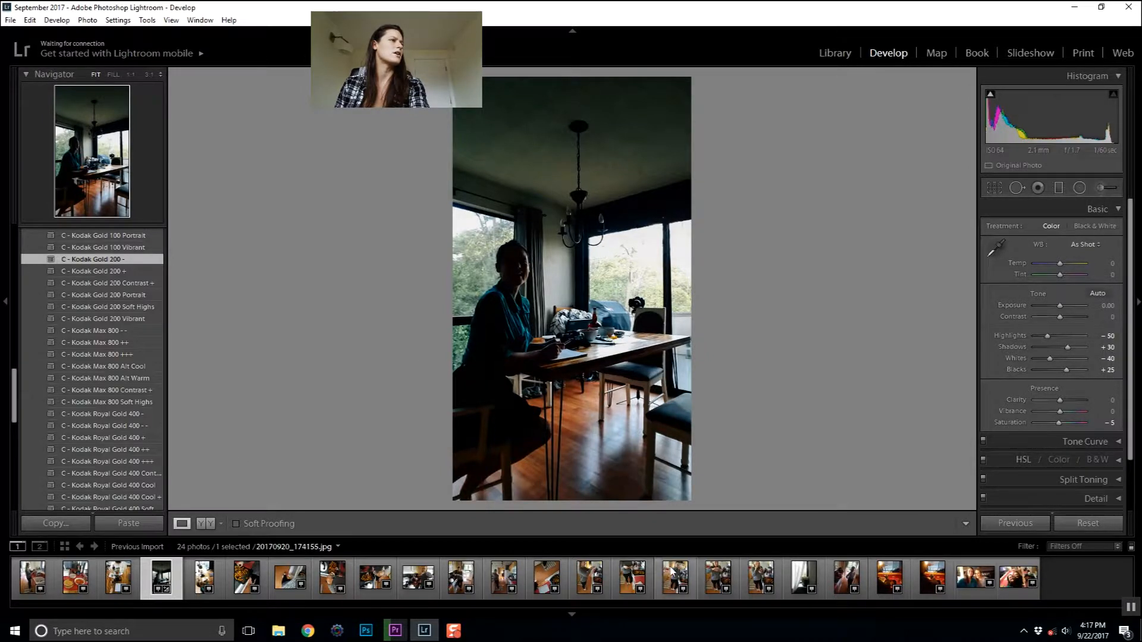
Step: Open 20170920_174211.jpg, the woman holding a phone by the stove, and apply the C - Kodak Gold 200 - preset
{"action": "left_click", "coordinate": [641, 582]}
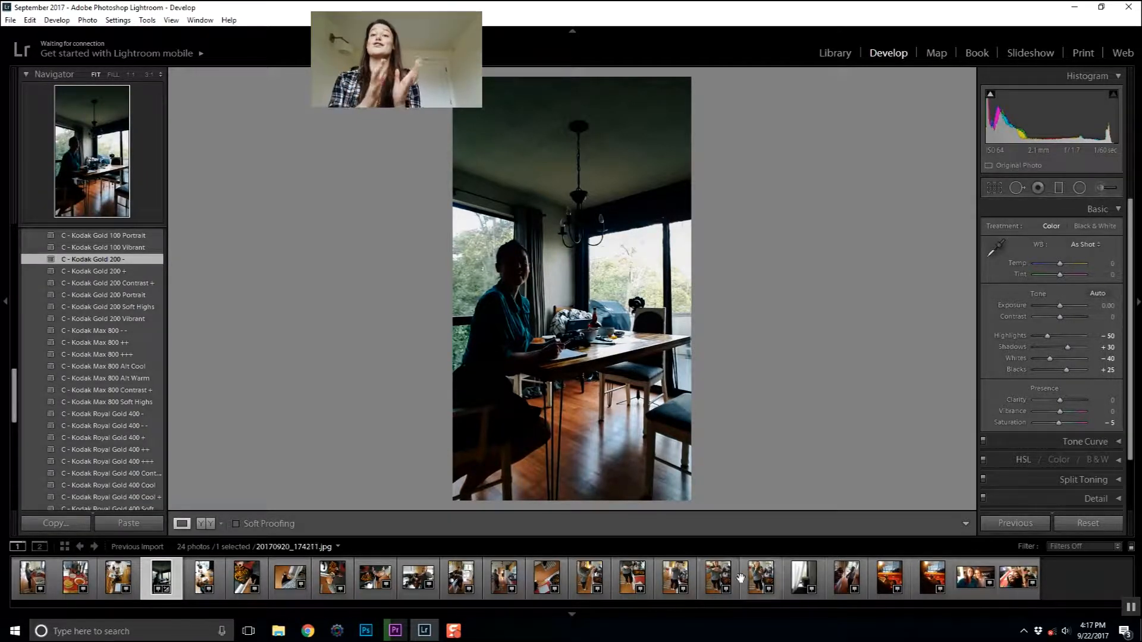
{"action": "left_click", "coordinate": [720, 578]}
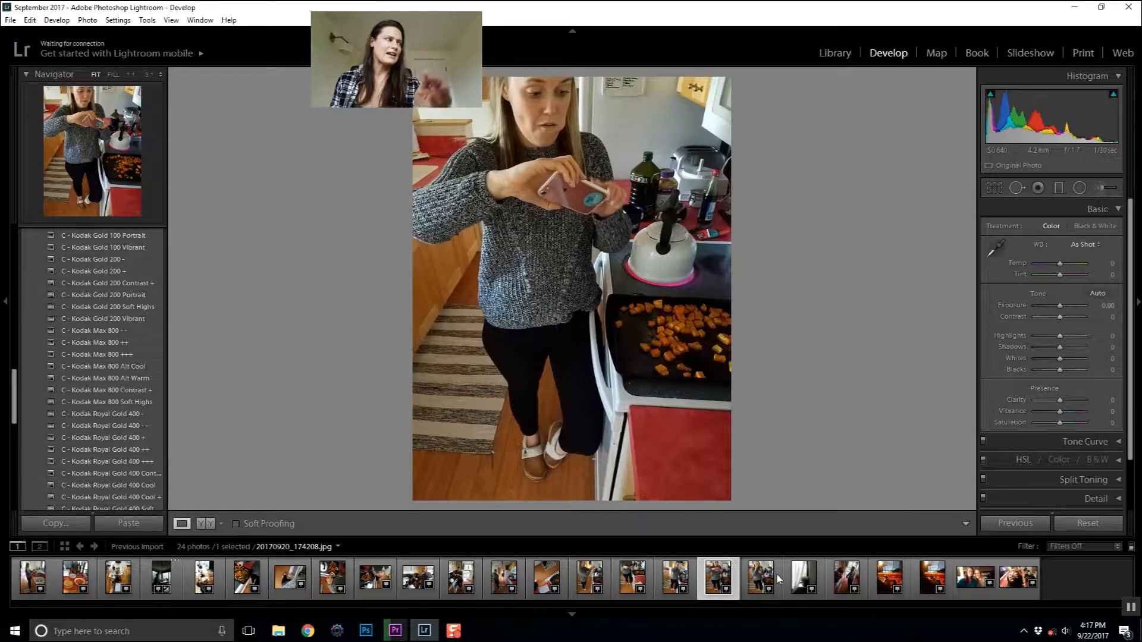
{"action": "left_click", "coordinate": [773, 577]}
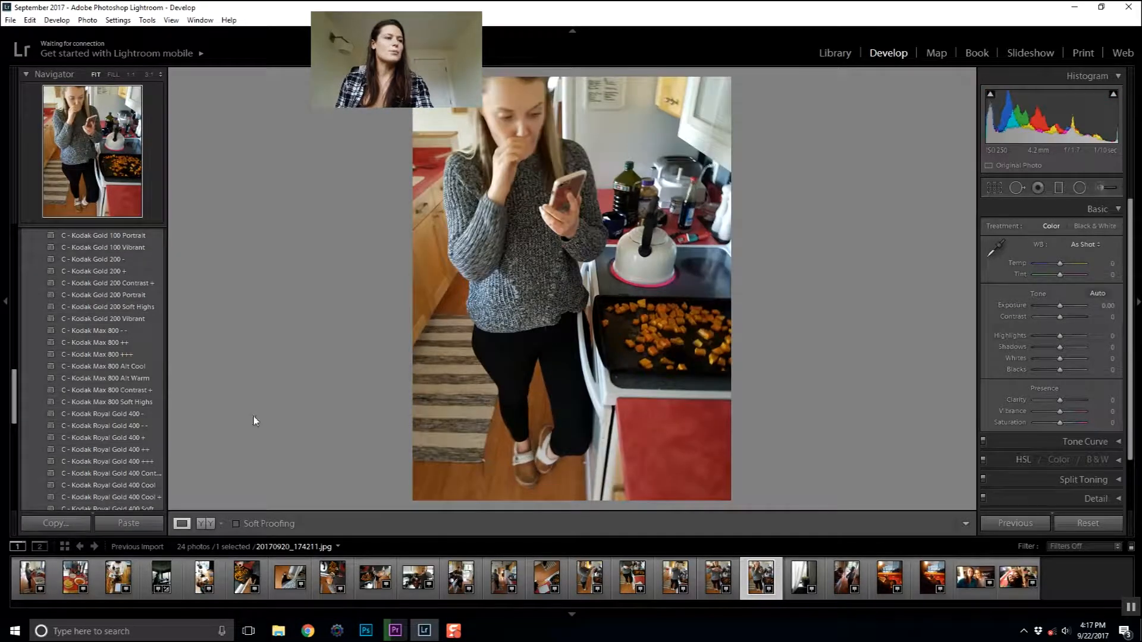
{"action": "left_click", "coordinate": [113, 259]}
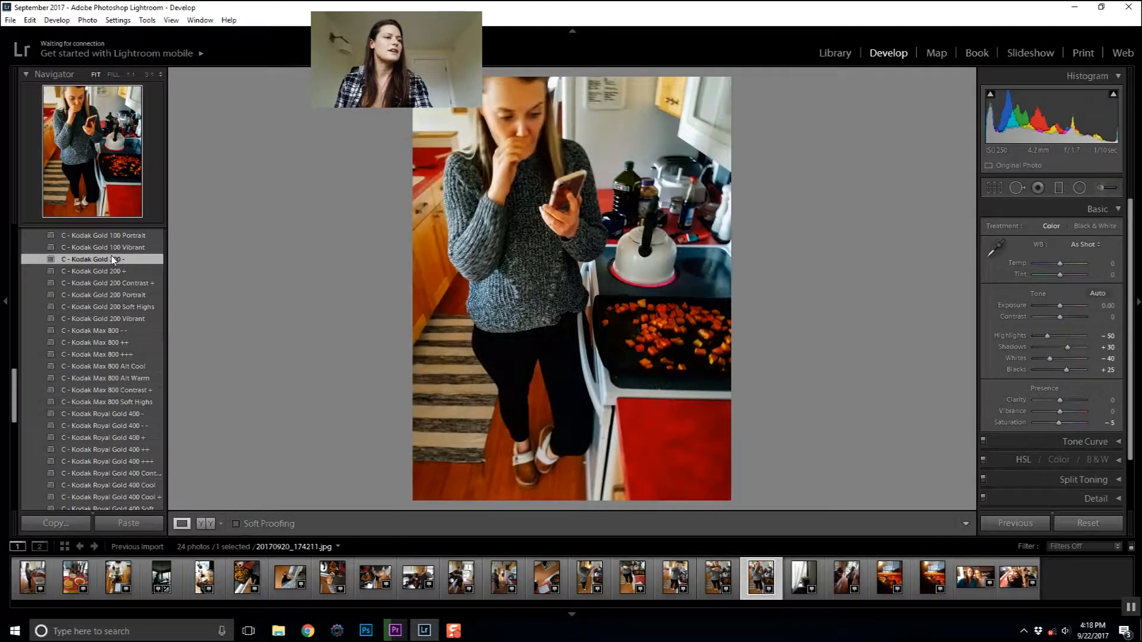
Step: Compare the kitchen photo before and after the Kodak Gold 200 preset, ending on the edited version
{"action": "key", "text": "backslash"}
{"action": "key", "text": "backslash"}
{"action": "key", "text": "backslash"}
{"action": "key", "text": "backslash"}
{"action": "key", "text": "backslash"}
{"action": "key", "text": "backslash"}
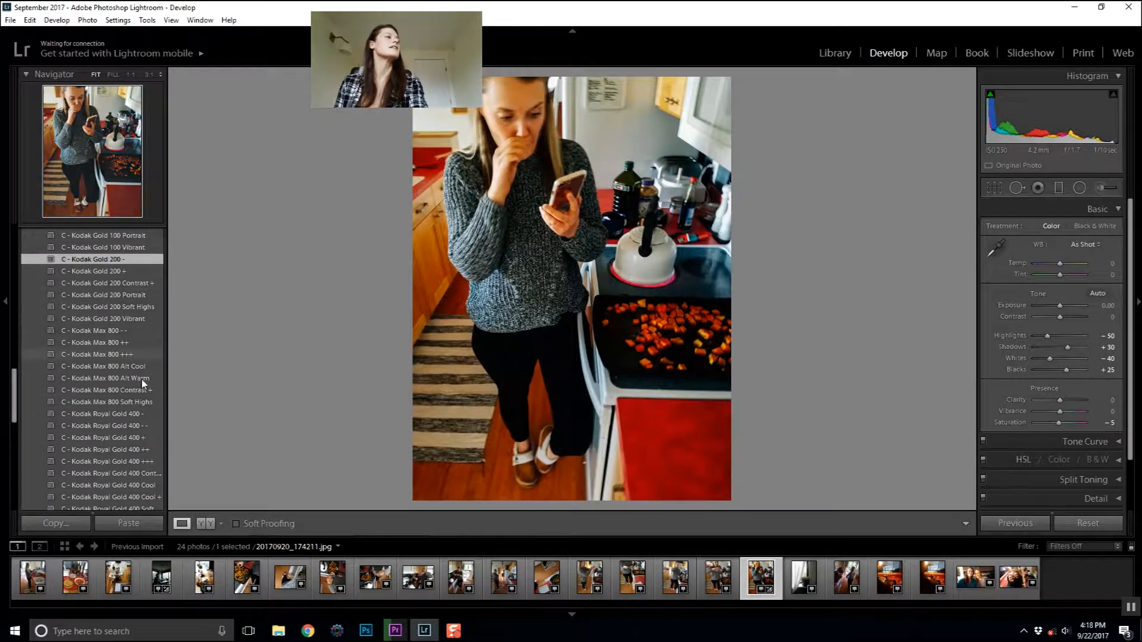
Step: Apply the C - Kodak Royal Gold 400 ++ preset to the kitchen photo and compare it with the original
{"action": "scroll", "coordinate": [143, 384], "scroll_direction": "down", "scroll_amount": 5}
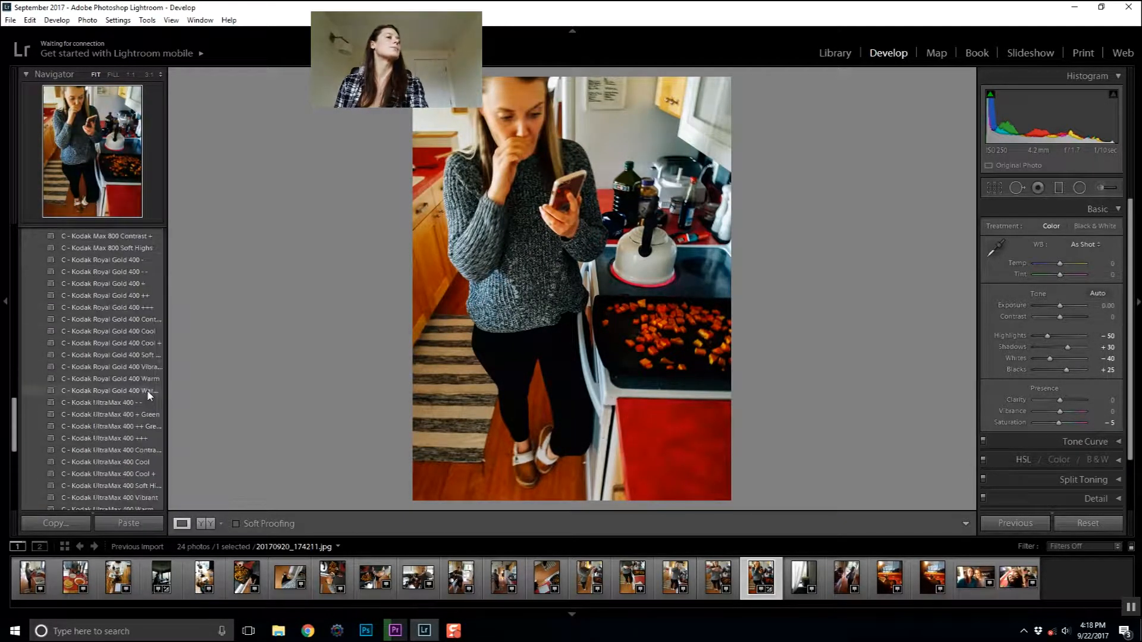
{"action": "left_click", "coordinate": [122, 296]}
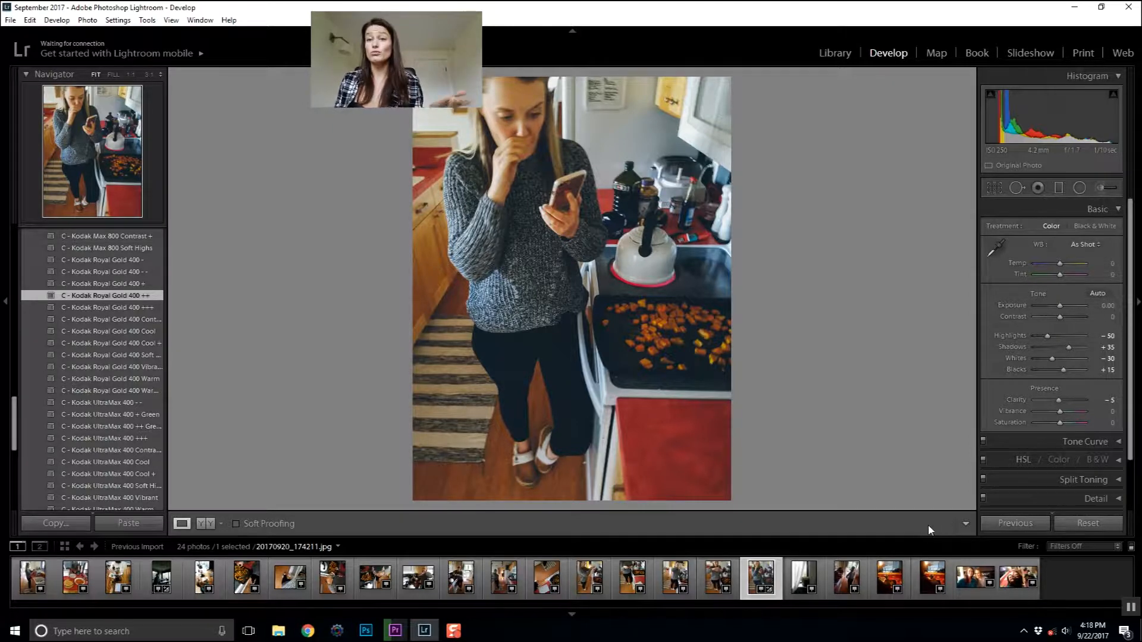
{"action": "key", "text": "backslash"}
{"action": "key", "text": "backslash"}
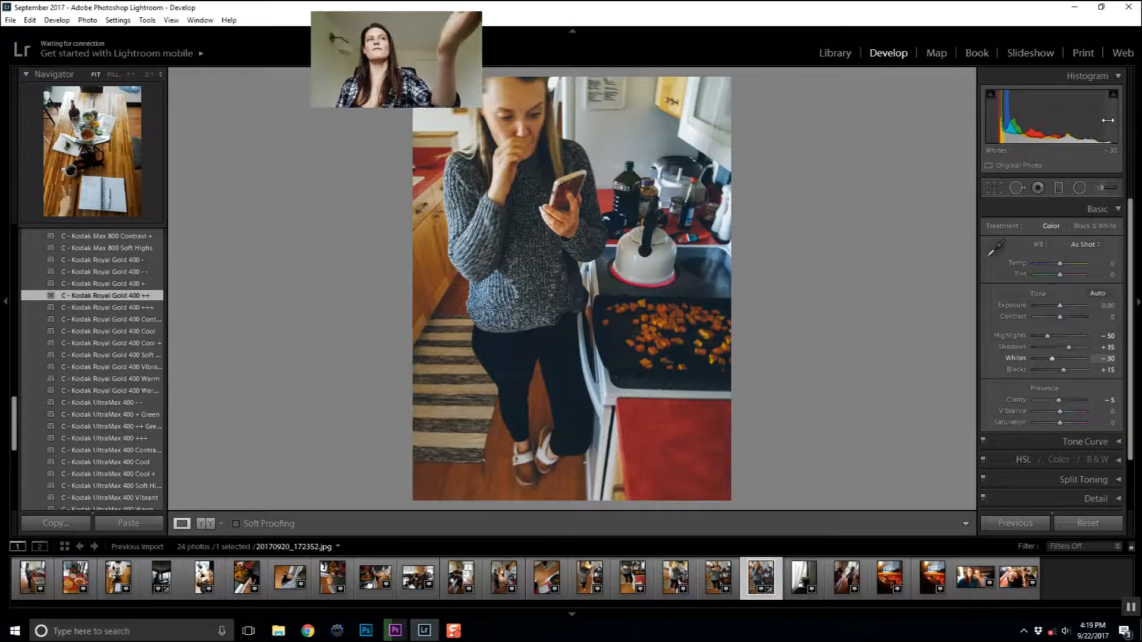
Step: Adjust the photo's tones directly in the histogram to Exposure +0.88, Highlights -100 and Shadows +100, trying dark and bright extremes on the way
{"action": "left_click_drag", "start_coordinate": [1092, 122], "coordinate": [1020, 108]}
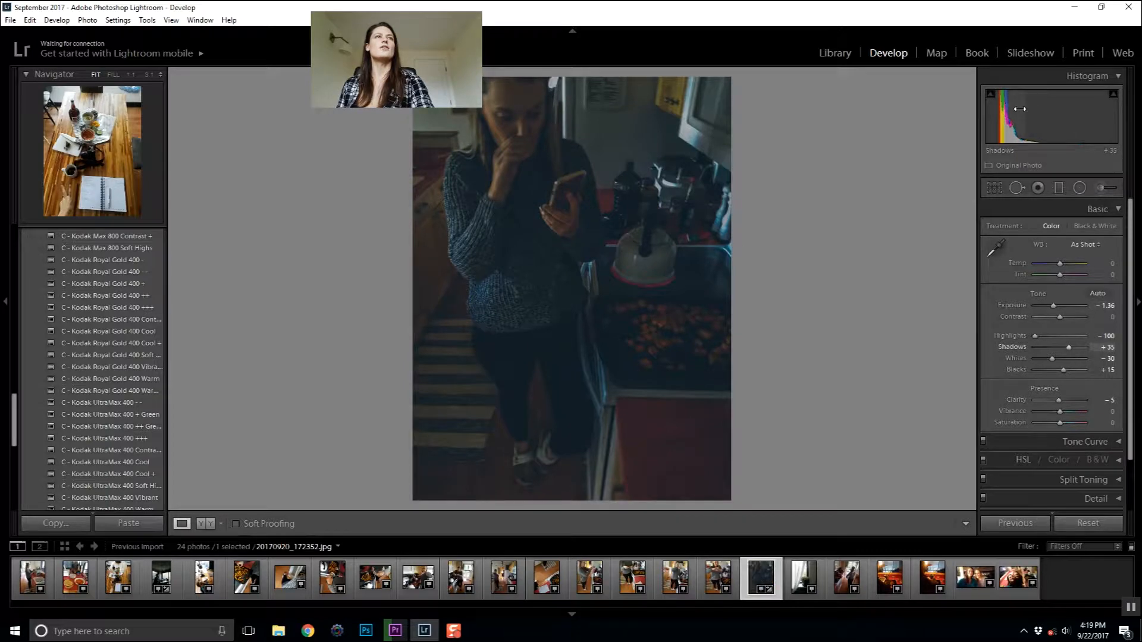
{"action": "left_click_drag", "start_coordinate": [1022, 119], "coordinate": [1078, 118]}
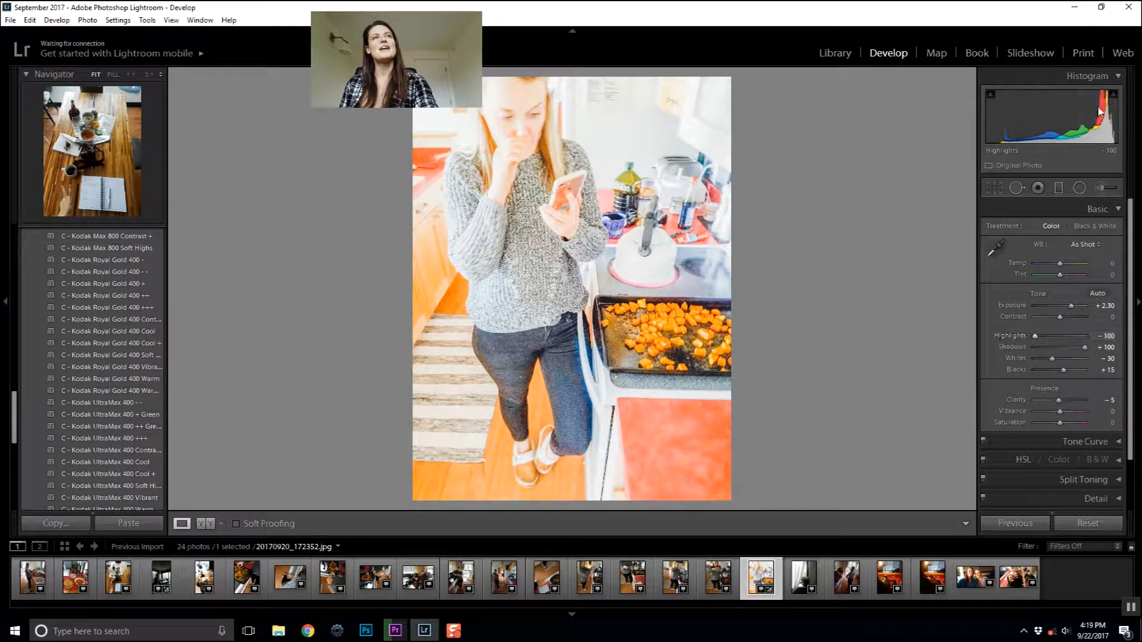
{"action": "left_click_drag", "start_coordinate": [1068, 119], "coordinate": [988, 116]}
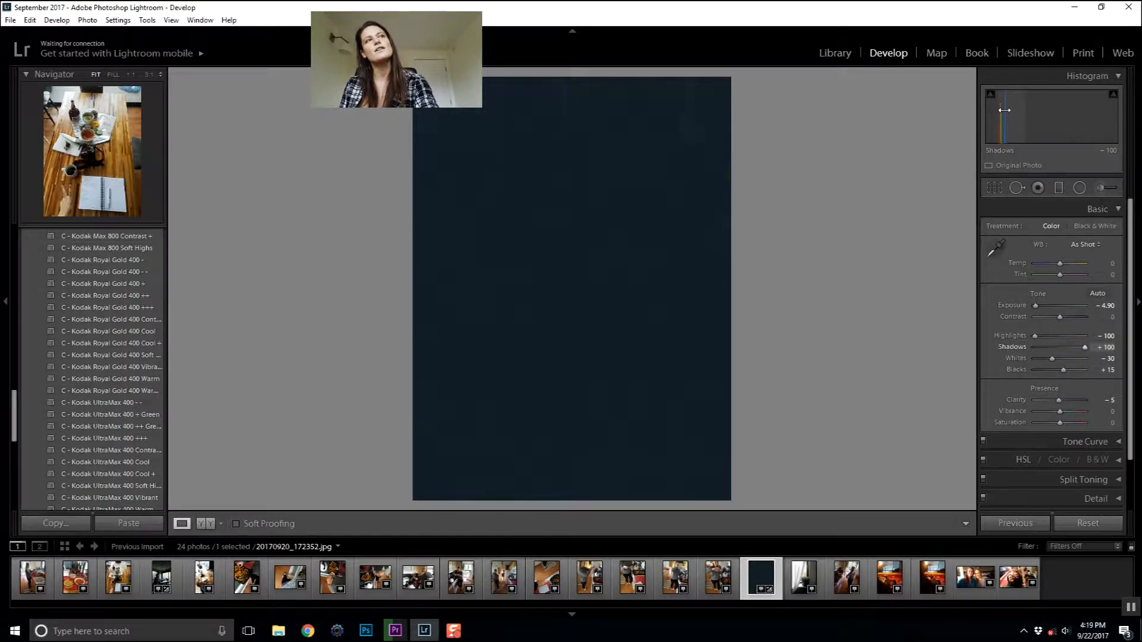
{"action": "left_click_drag", "start_coordinate": [1030, 126], "coordinate": [1059, 127]}
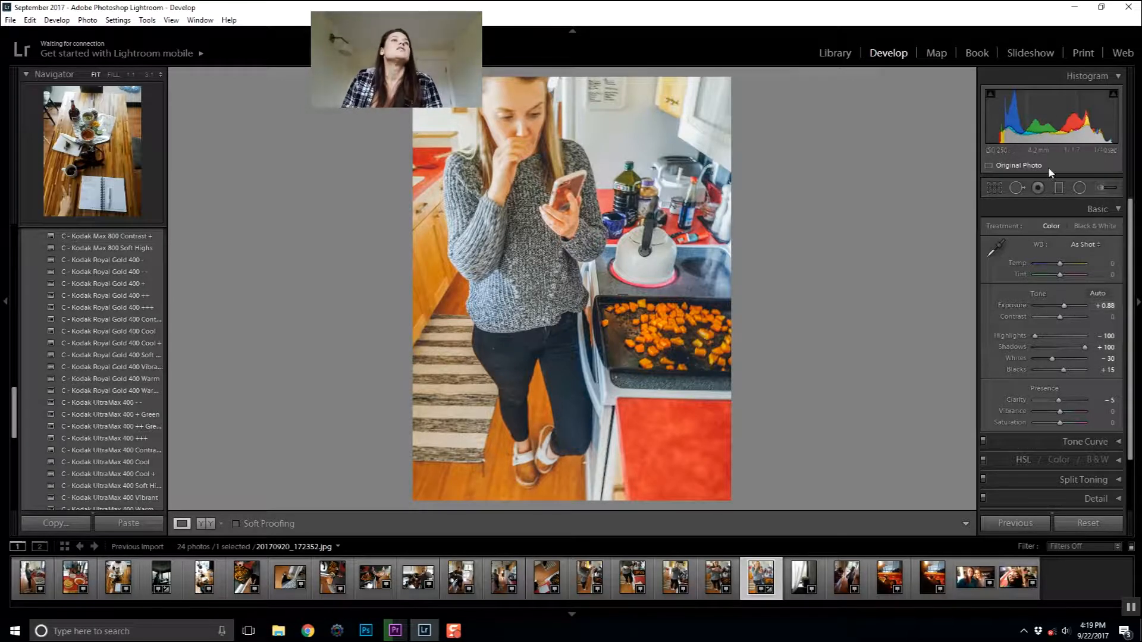
Step: Start Crop & Straighten on the kitchen photo and set the crop aspect to Original
{"action": "left_click", "coordinate": [995, 188]}
{"action": "mouse_move", "coordinate": [730, 78]}
{"action": "left_mouse_down"}
{"action": "mouse_move", "coordinate": [693, 107]}
{"action": "mouse_move", "coordinate": [728, 61]}
{"action": "left_mouse_up"}
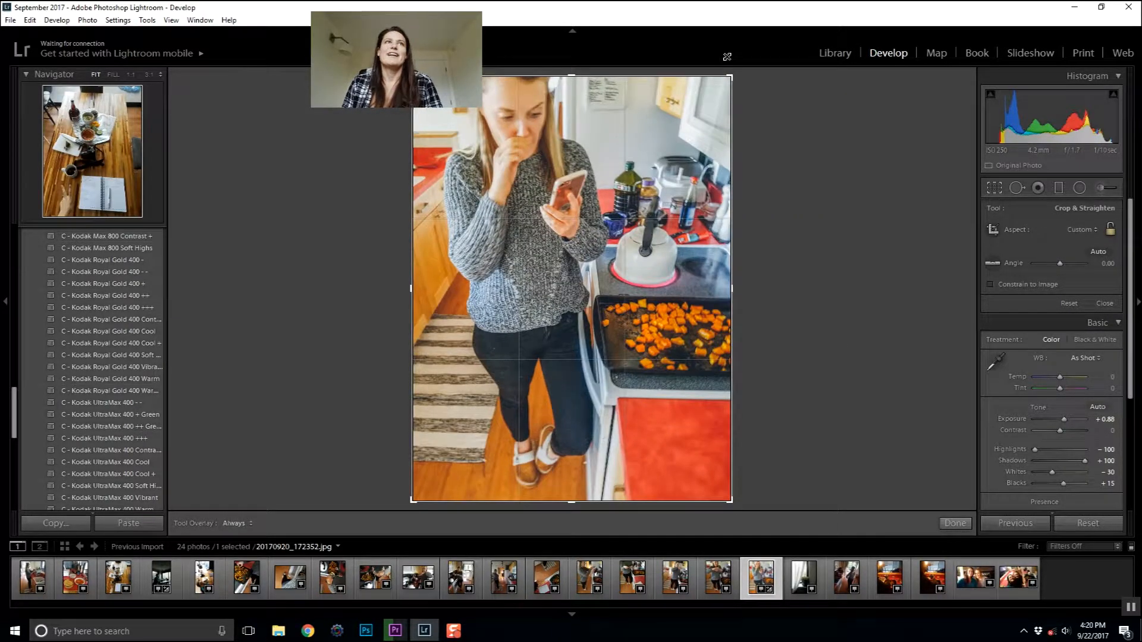
{"action": "left_click", "coordinate": [1093, 230]}
{"action": "left_click", "coordinate": [1099, 226]}
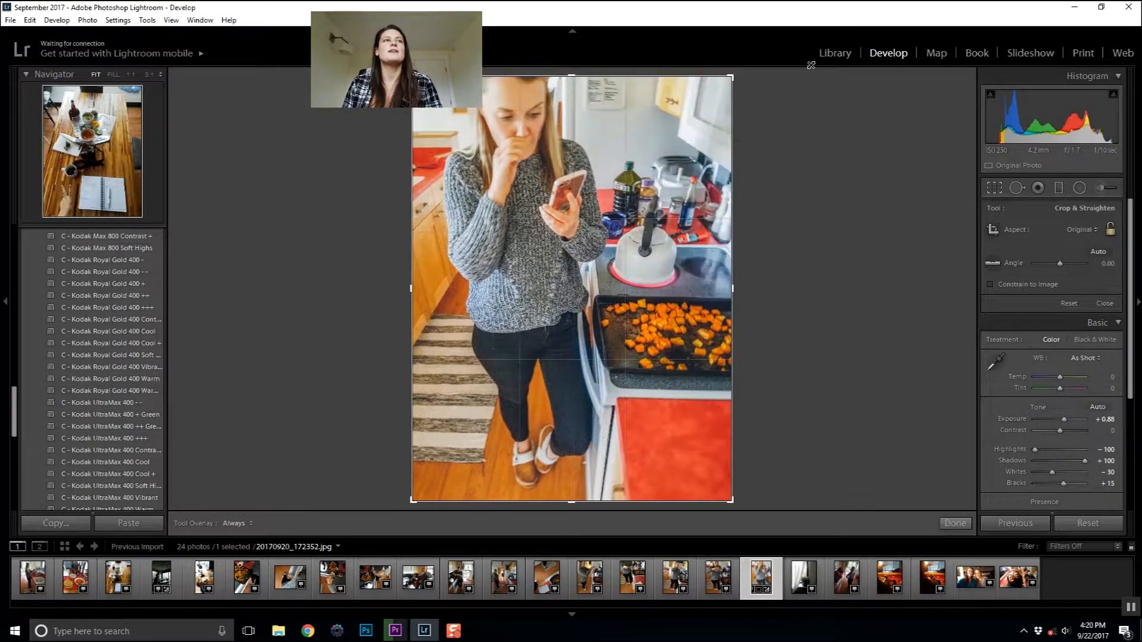
Step: Try a 16 x 10 crop, narrow the frame around the woman, rotate it to -19.02 and apply it
{"action": "left_click", "coordinate": [1096, 232]}
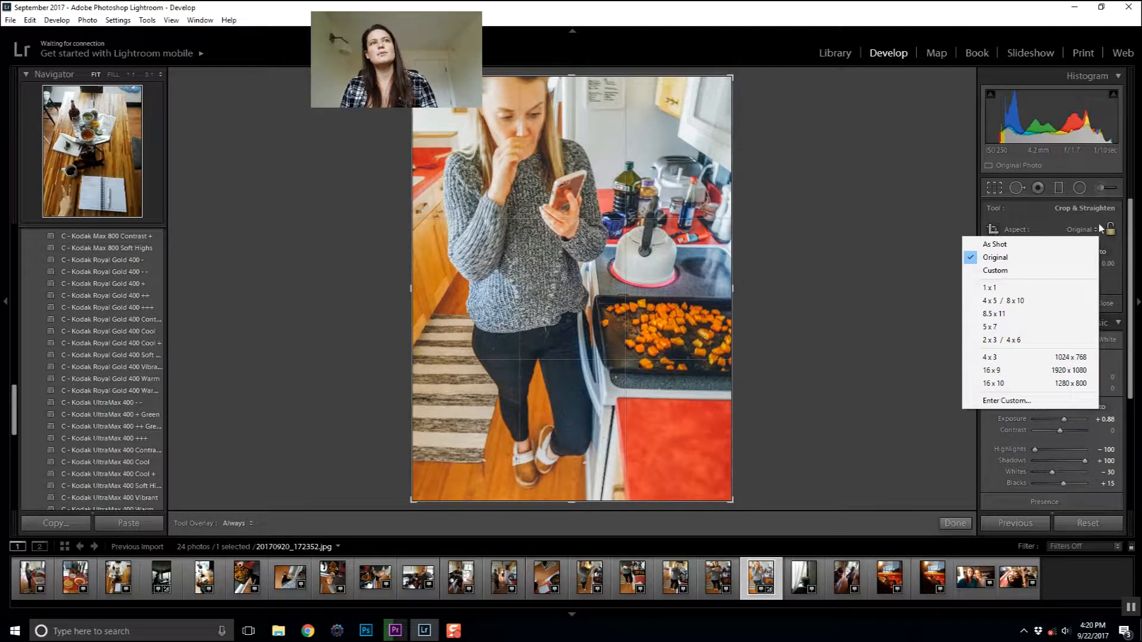
{"action": "left_click", "coordinate": [992, 383]}
{"action": "left_click_drag", "start_coordinate": [732, 77], "coordinate": [568, 68]}
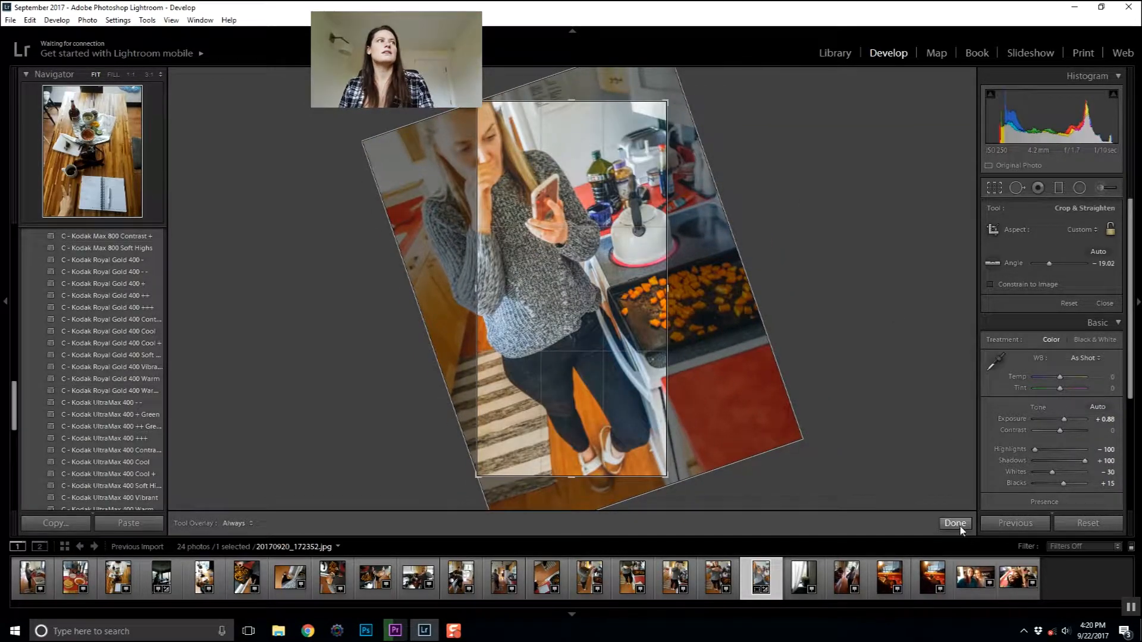
{"action": "left_click", "coordinate": [955, 522]}
Step: Undo the rotation and the crop on the kitchen photo, back to the full frame with the Original aspect
{"action": "key", "text": "ctrl+z"}
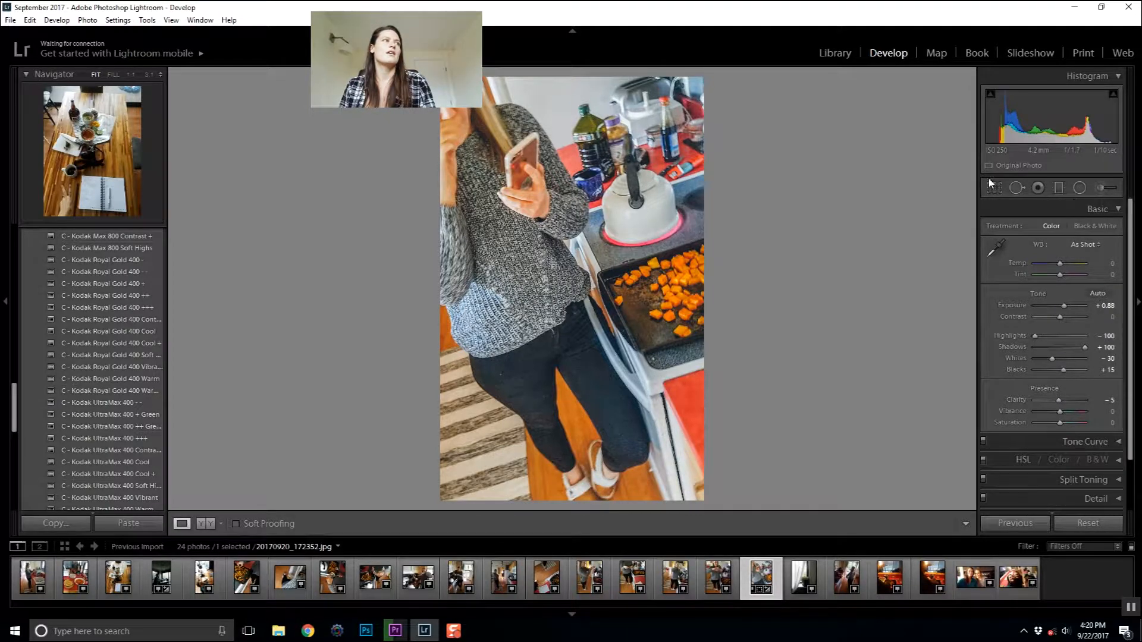
{"action": "key", "text": "ctrl+z"}
{"action": "key", "text": "ctrl+z"}
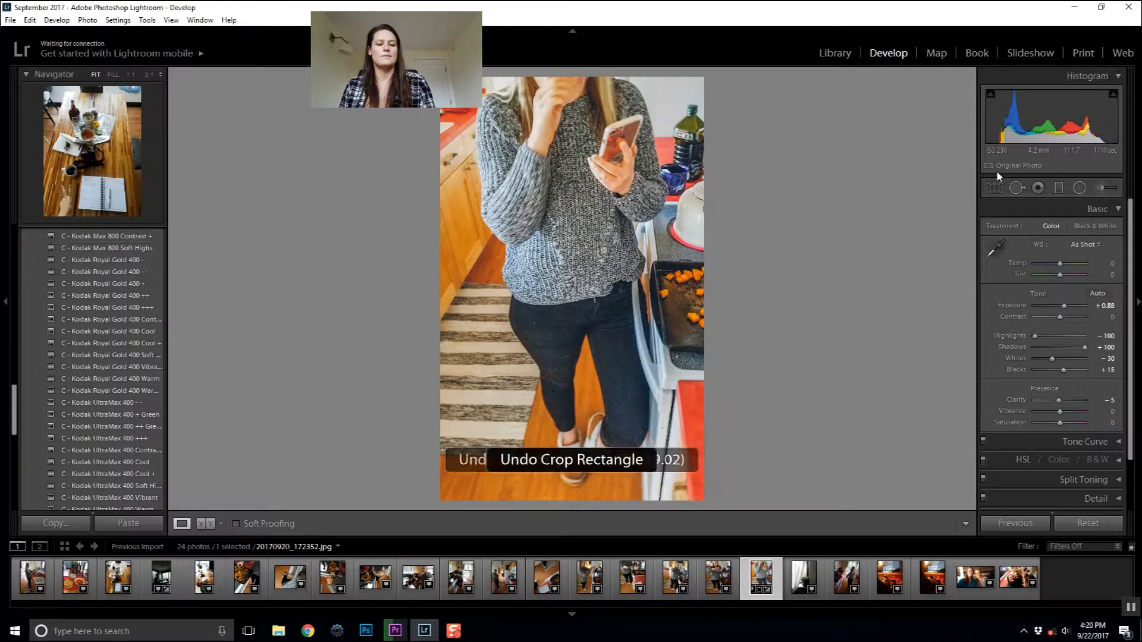
{"action": "key", "text": "ctrl+z"}
Step: Reopen Crop & Straighten on the kitchen photo and try resizing and rotating the crop frame from its upper corner
{"action": "left_click", "coordinate": [994, 188]}
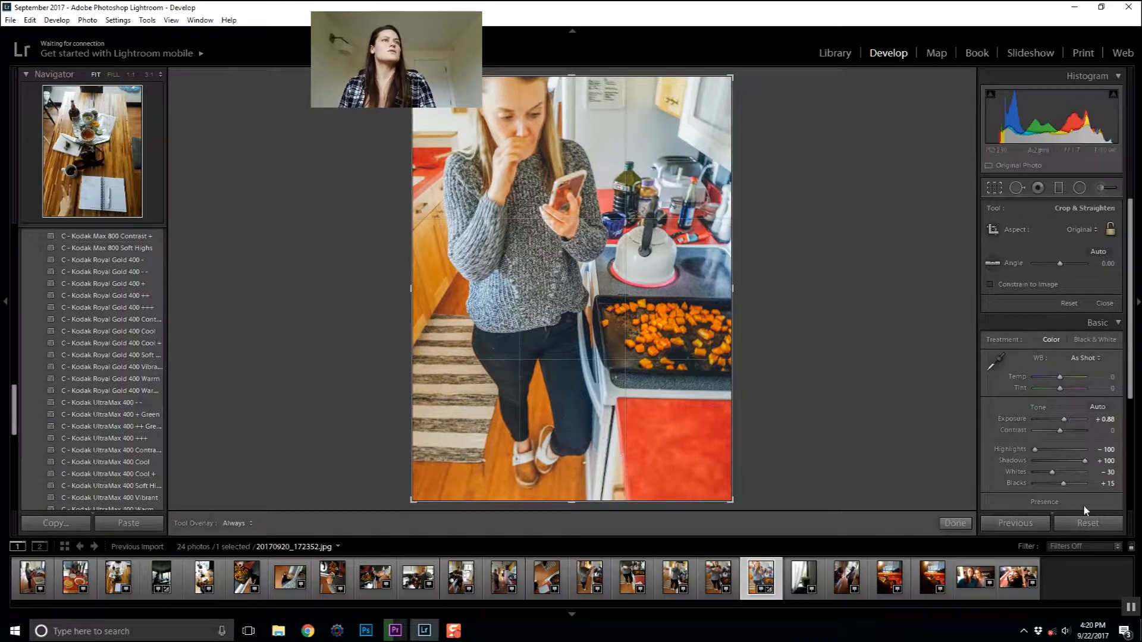
{"action": "left_click_drag", "start_coordinate": [732, 77], "coordinate": [636, 204]}
{"action": "left_click_drag", "start_coordinate": [703, 75], "coordinate": [924, 198]}
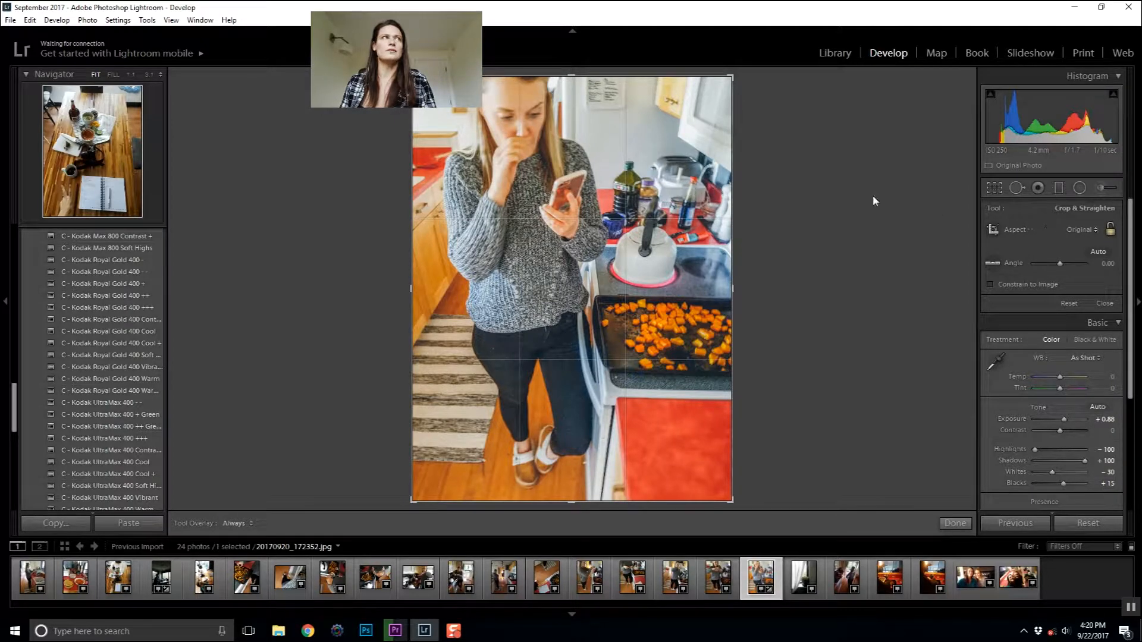
{"action": "left_click_drag", "start_coordinate": [731, 77], "coordinate": [748, 54]}
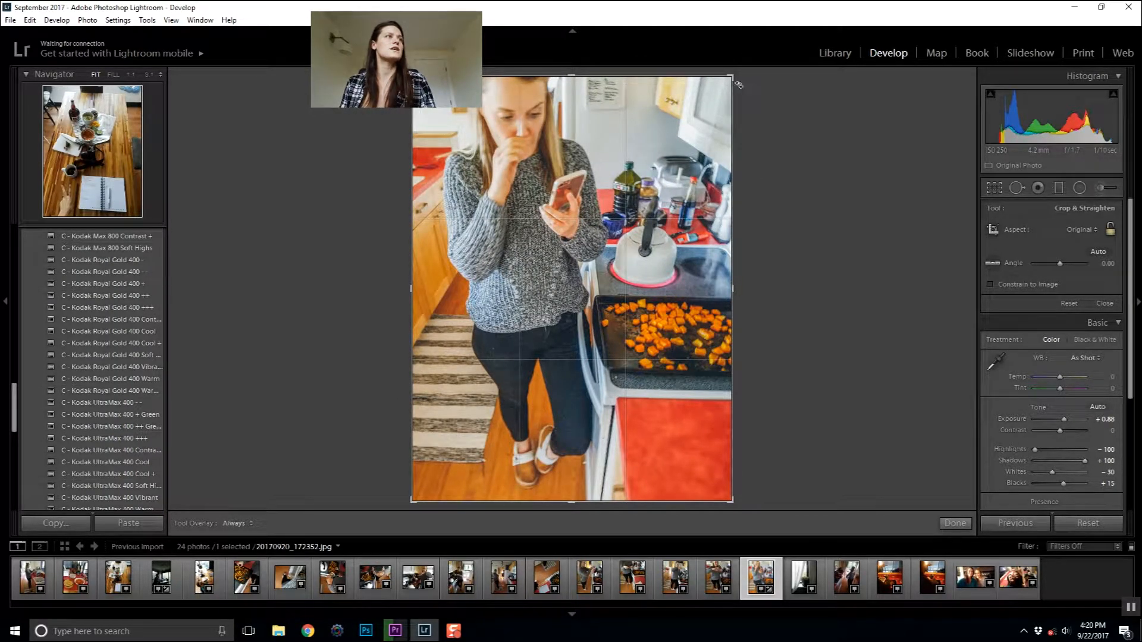
Step: Try free-form crops of the kitchen photo without fixed proportions and undo each one
{"action": "left_click_drag", "start_coordinate": [727, 78], "coordinate": [800, 318]}
{"action": "key", "text": "ctrl+z"}
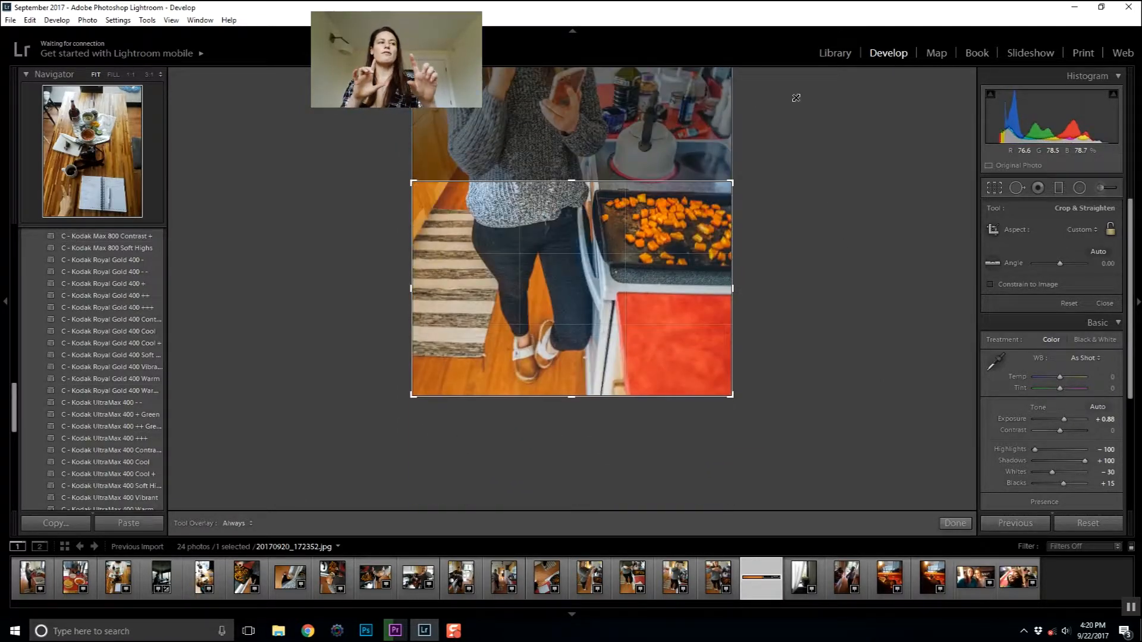
{"action": "left_click_drag", "start_coordinate": [731, 78], "coordinate": [837, 226]}
{"action": "key", "text": "ctrl+z"}
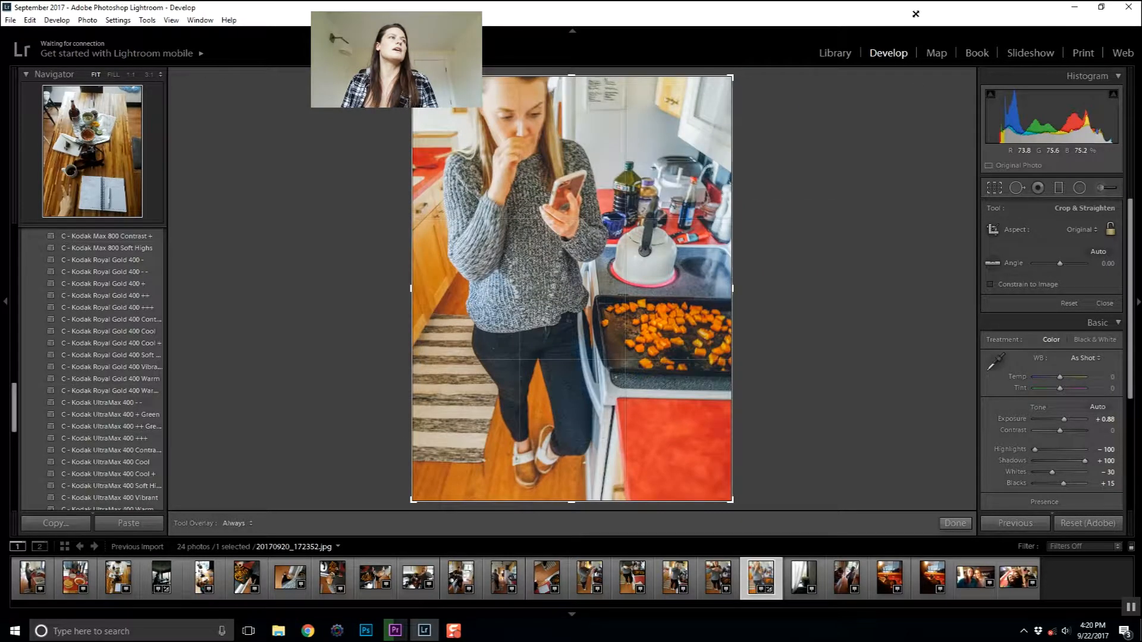
Step: Try two proportional crops of the kitchen photo, one small and one landscape, undo each, and close the crop tool
{"action": "left_click_drag", "start_coordinate": [731, 77], "coordinate": [624, 187]}
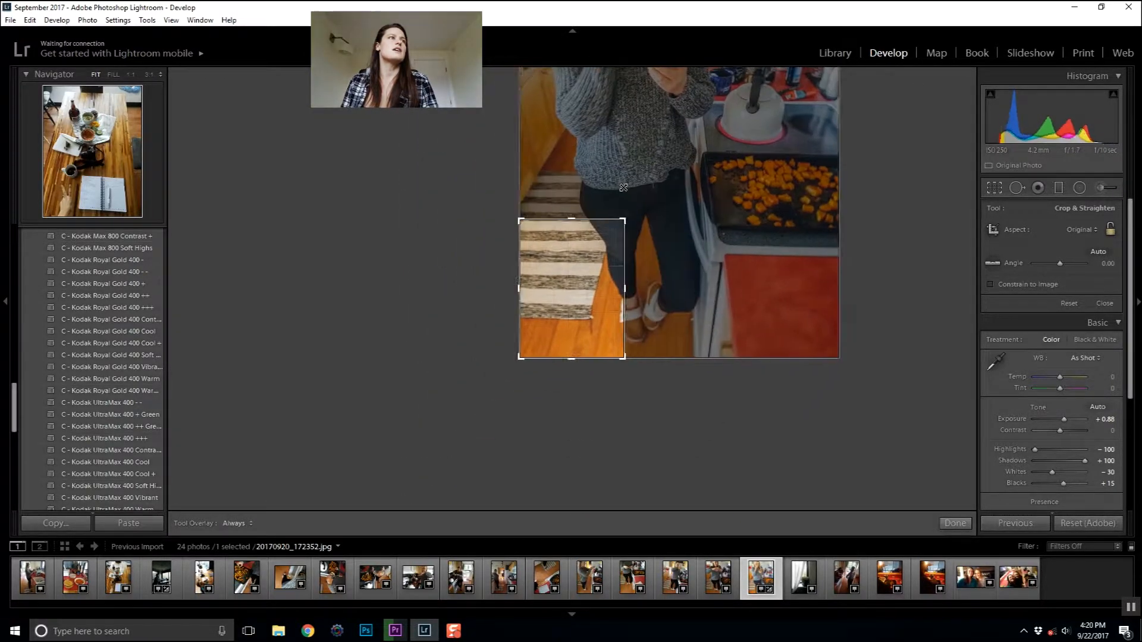
{"action": "key", "text": "ctrl+z"}
{"action": "left_click_drag", "start_coordinate": [732, 76], "coordinate": [780, 123]}
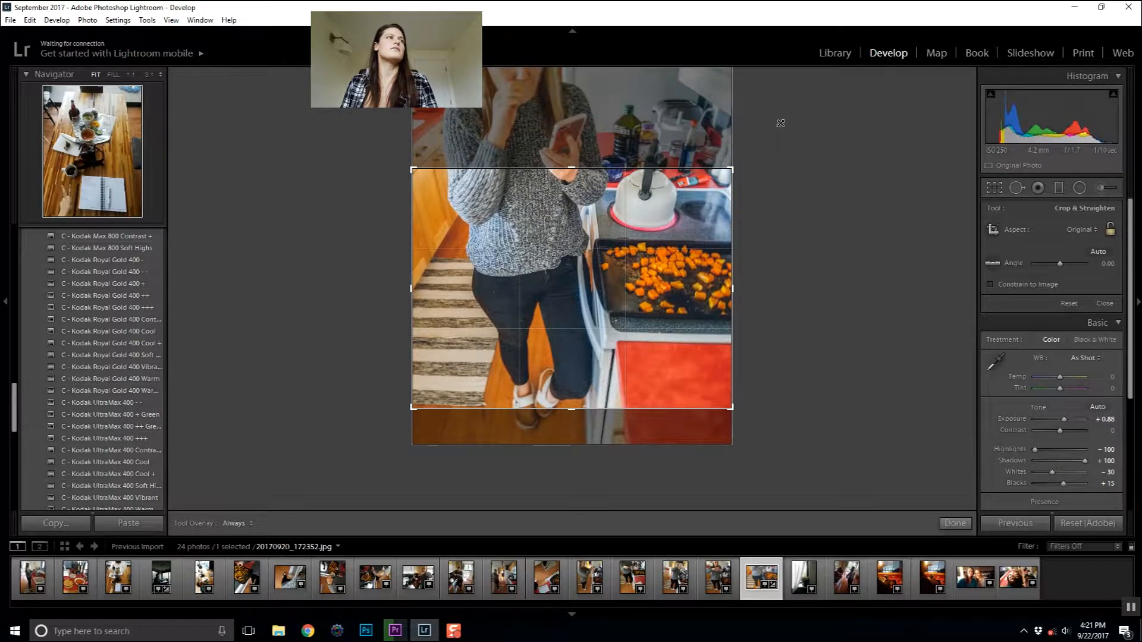
{"action": "key", "text": "ctrl+z"}
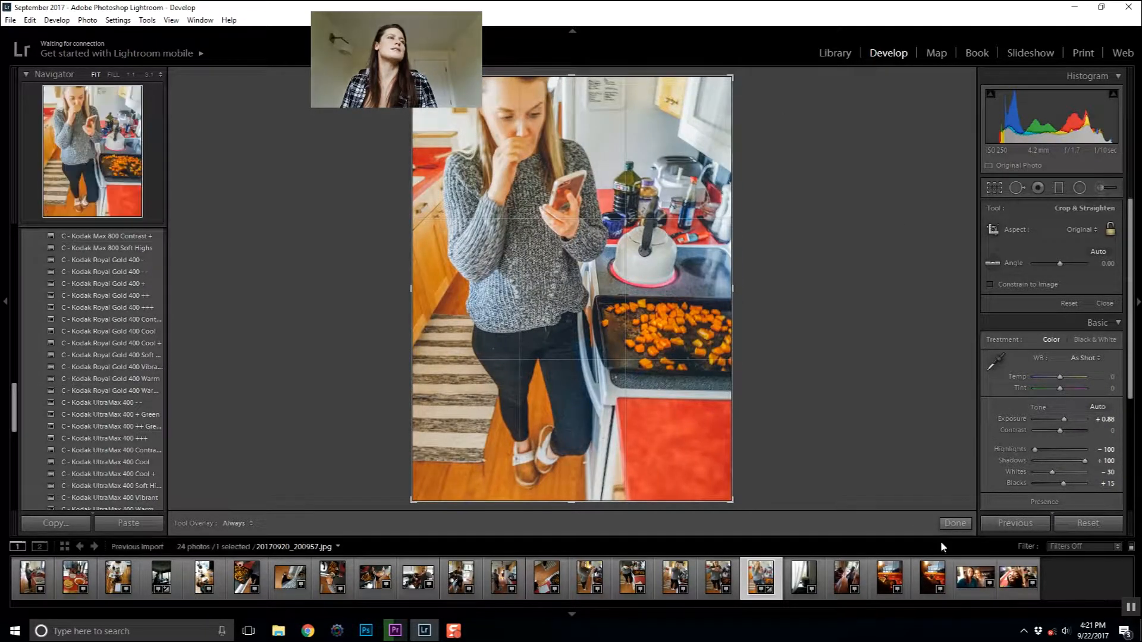
{"action": "left_click", "coordinate": [950, 523]}
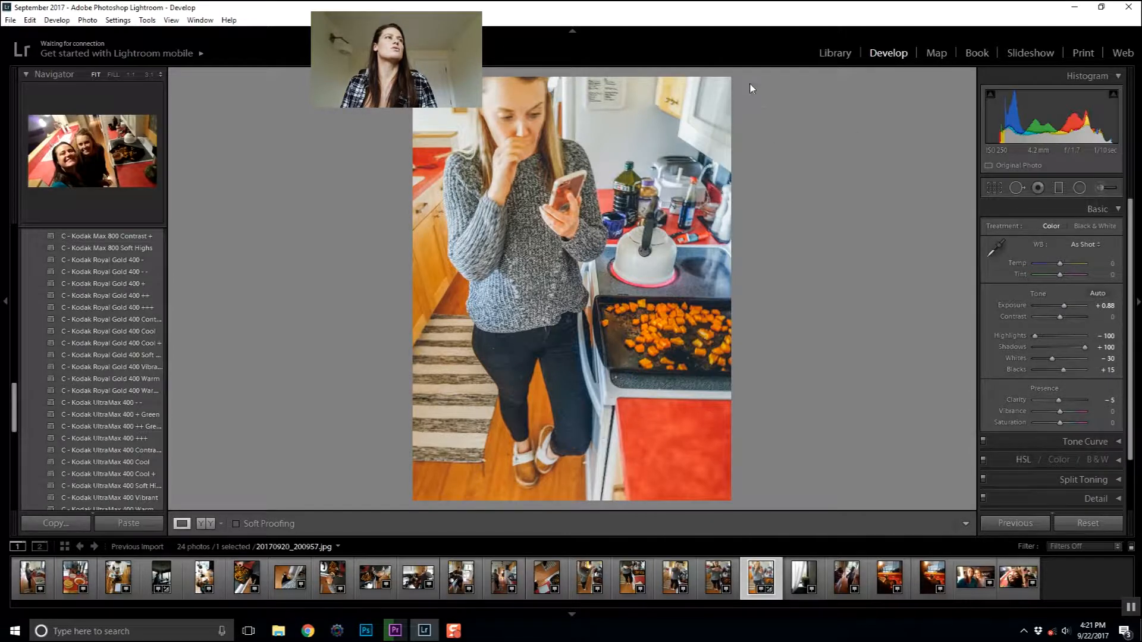
Step: Reopen Crop & Straighten, tilt the kitchen photo slightly clockwise within its Original proportions, and apply the crop
{"action": "key", "text": "r"}
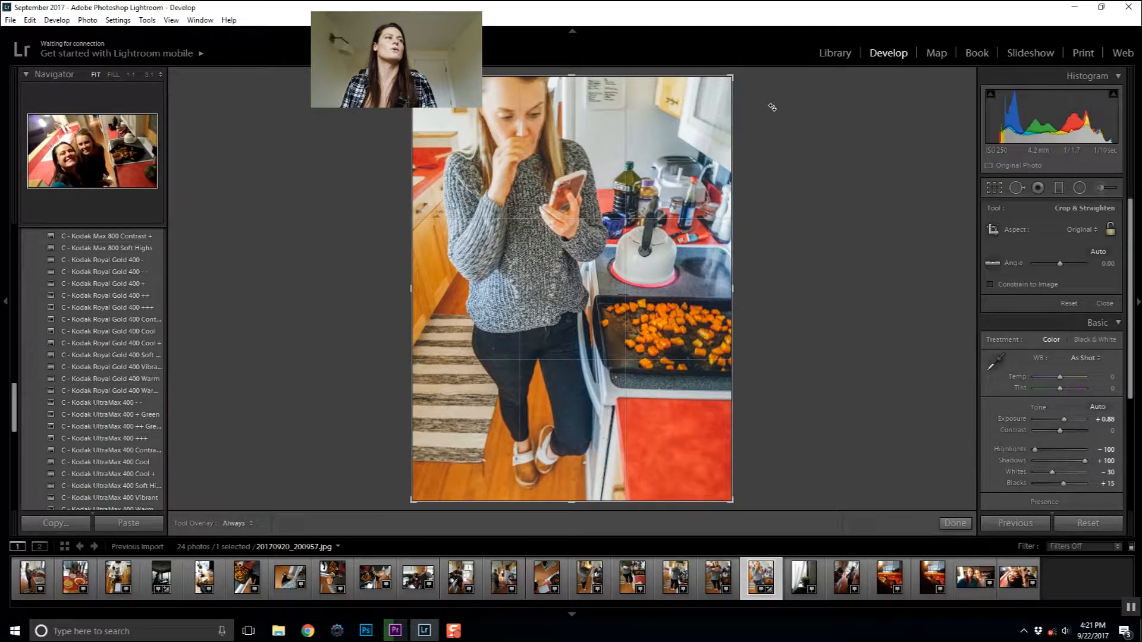
{"action": "left_click_drag", "start_coordinate": [754, 82], "coordinate": [764, 116]}
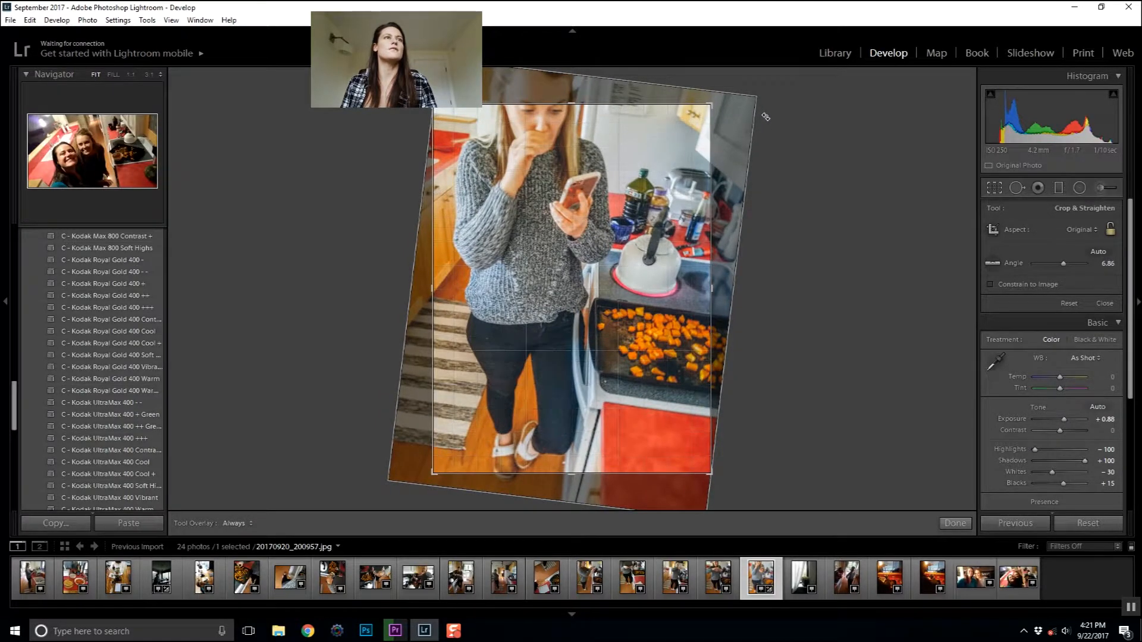
{"action": "left_click_drag", "start_coordinate": [726, 97], "coordinate": [737, 73]}
{"action": "key", "text": "Return"}
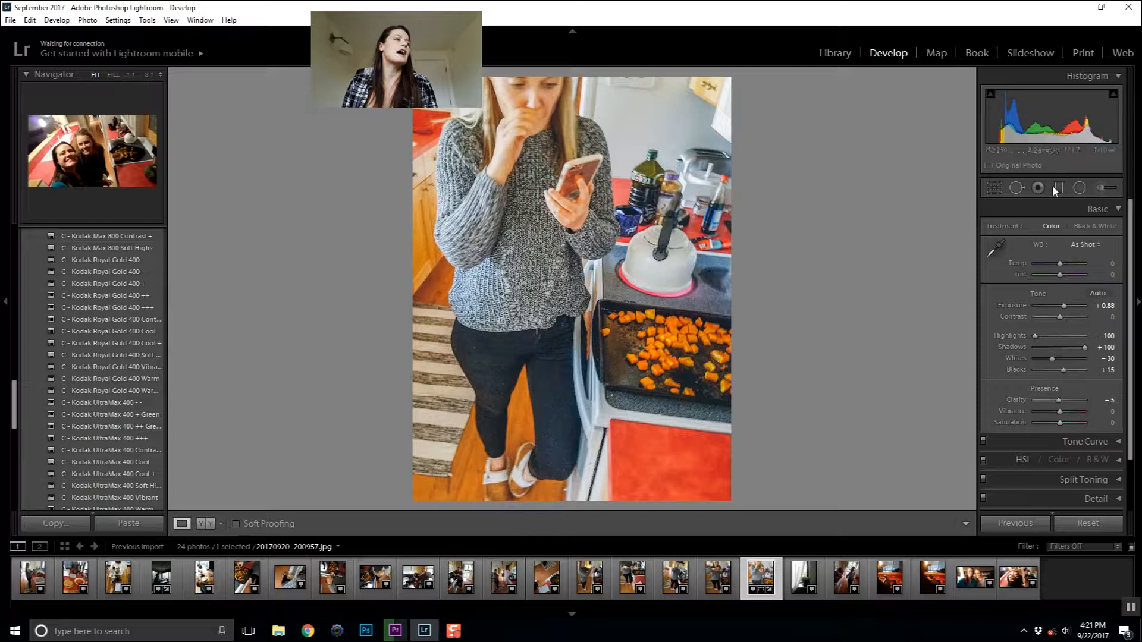
Step: Try a size 75 Heal spot on the phone's camera lens, delete it, and close Spot Removal
{"action": "left_click", "coordinate": [1021, 188]}
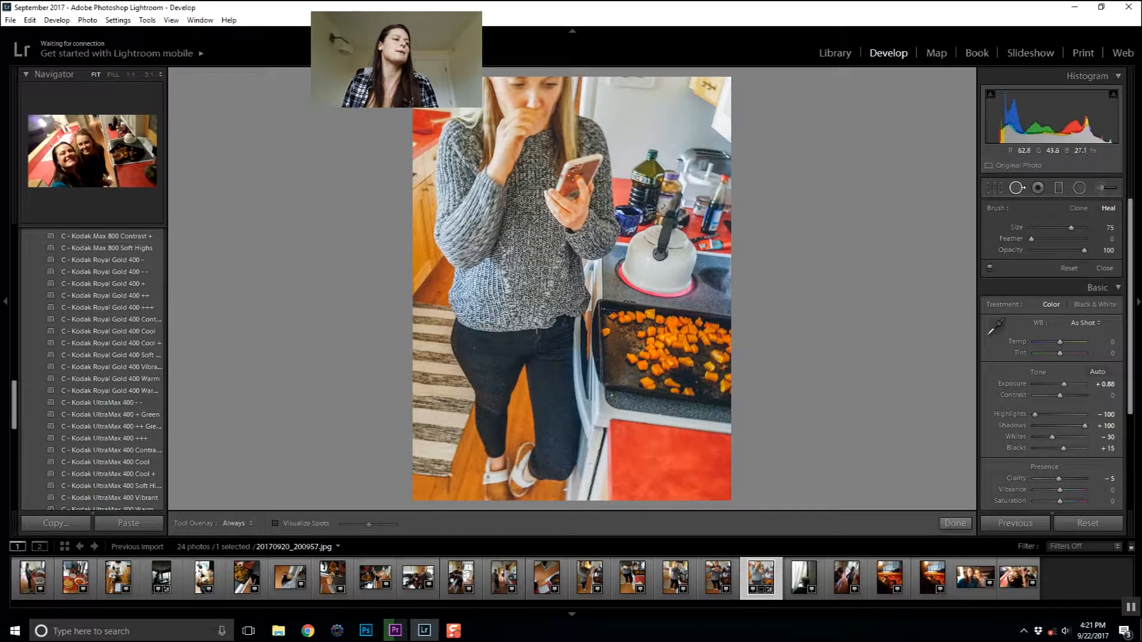
{"action": "left_click", "coordinate": [569, 175]}
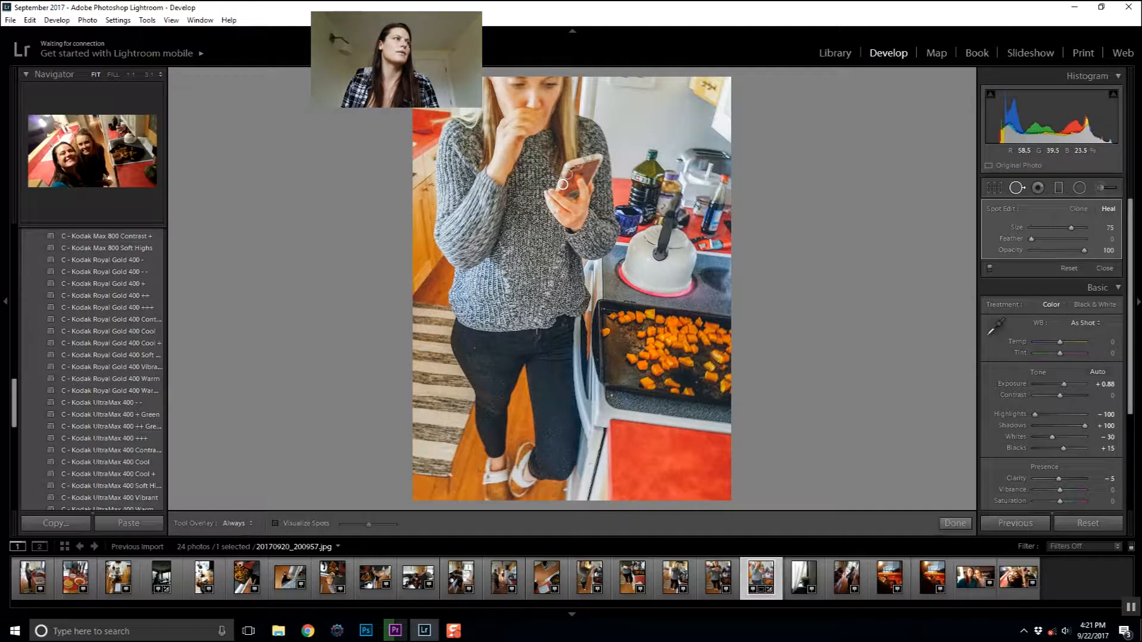
{"action": "key", "text": "Delete"}
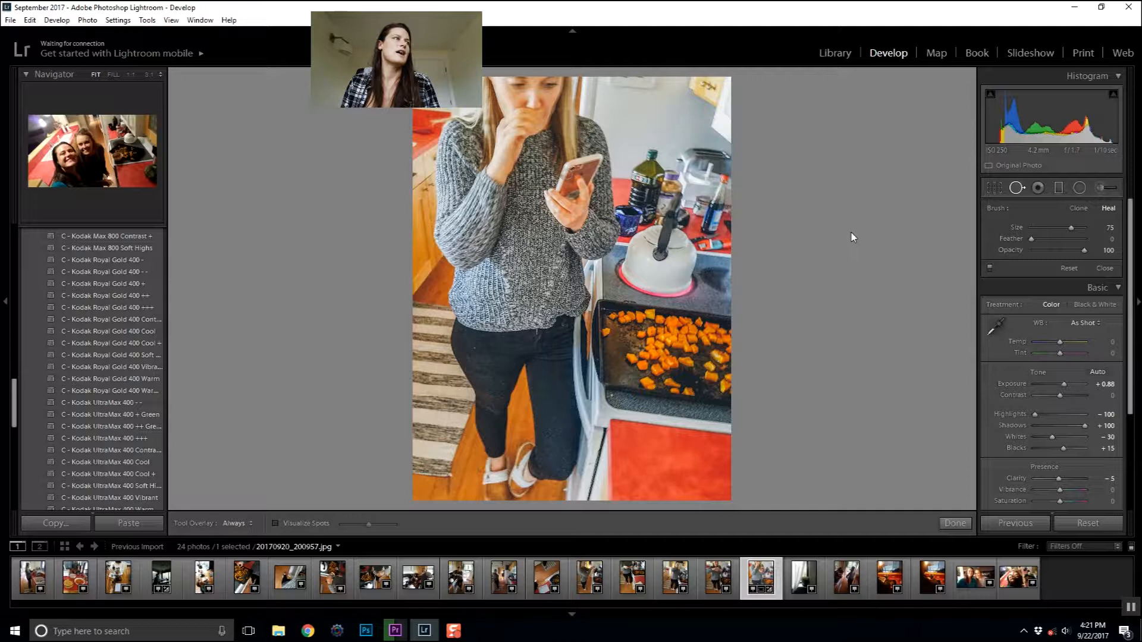
{"action": "left_click", "coordinate": [951, 524]}
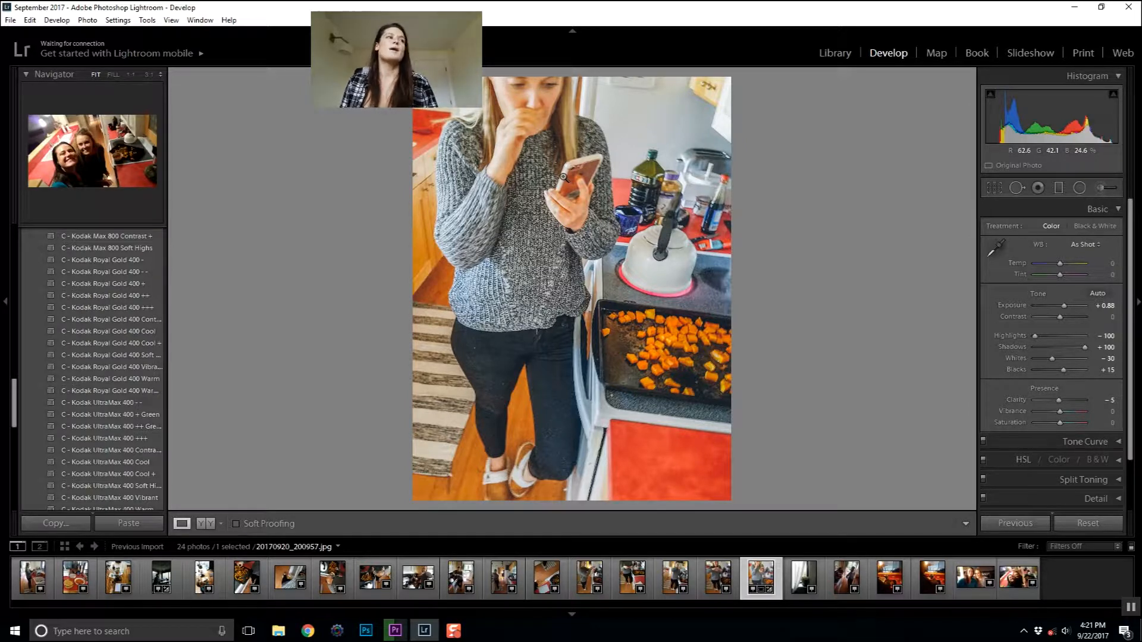
Step: Try healing the phone's camera lens again with the source moved onto the green bottle's neck, delete the spot and close Spot Removal
{"action": "key", "text": "q"}
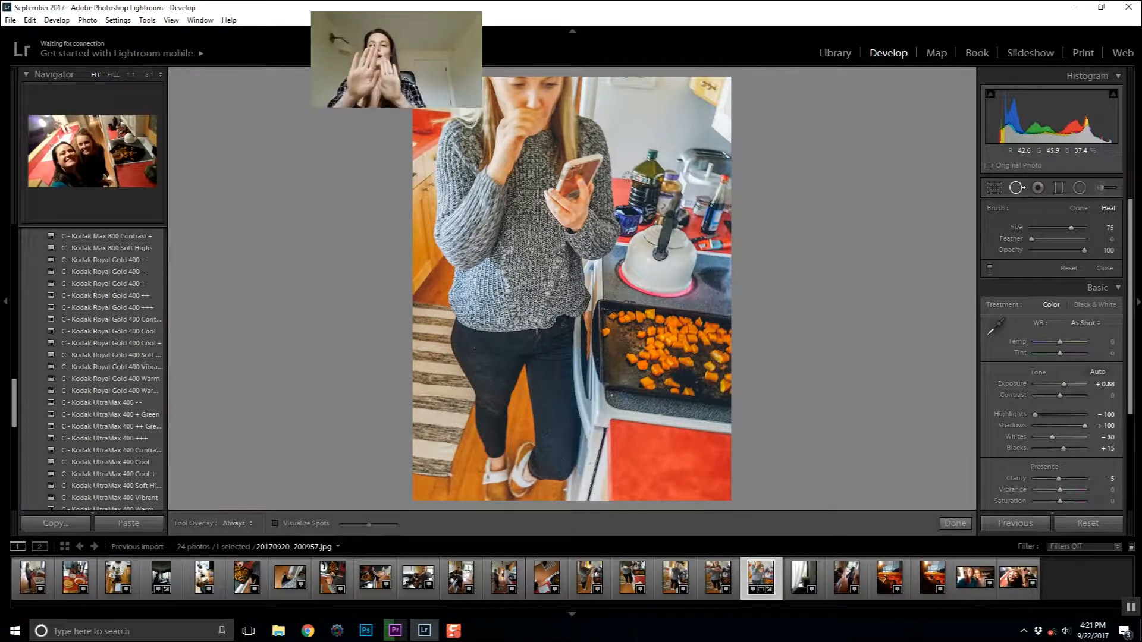
{"action": "left_click", "coordinate": [568, 173]}
{"action": "mouse_move", "coordinate": [562, 185]}
{"action": "left_mouse_down"}
{"action": "mouse_move", "coordinate": [631, 134]}
{"action": "mouse_move", "coordinate": [650, 166]}
{"action": "mouse_move", "coordinate": [653, 157]}
{"action": "left_mouse_up"}
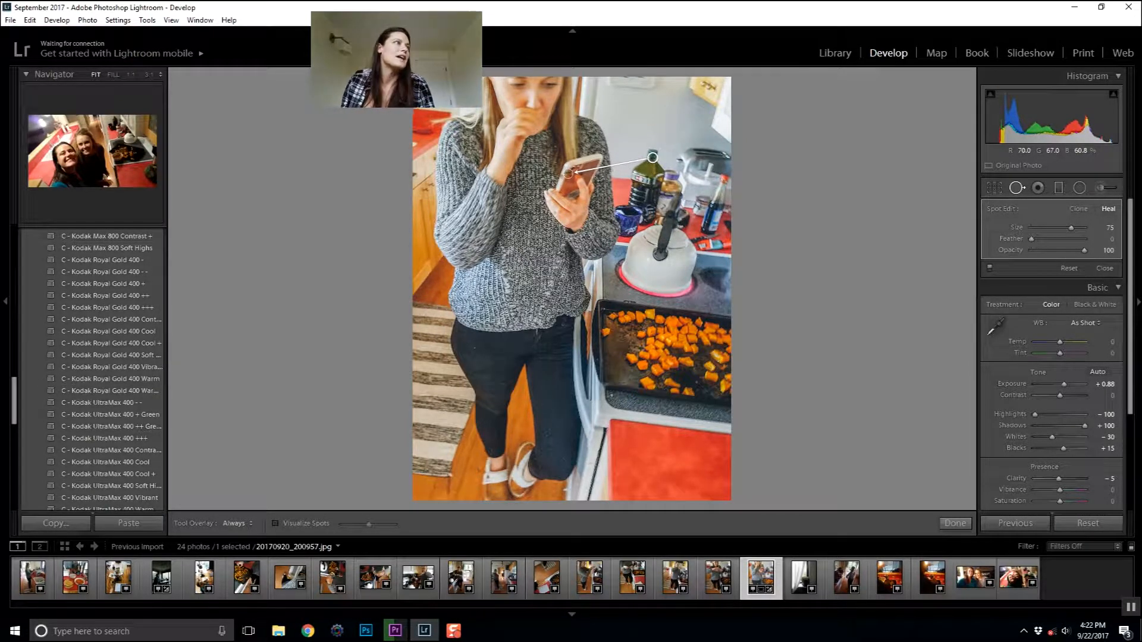
{"action": "key", "text": "Delete"}
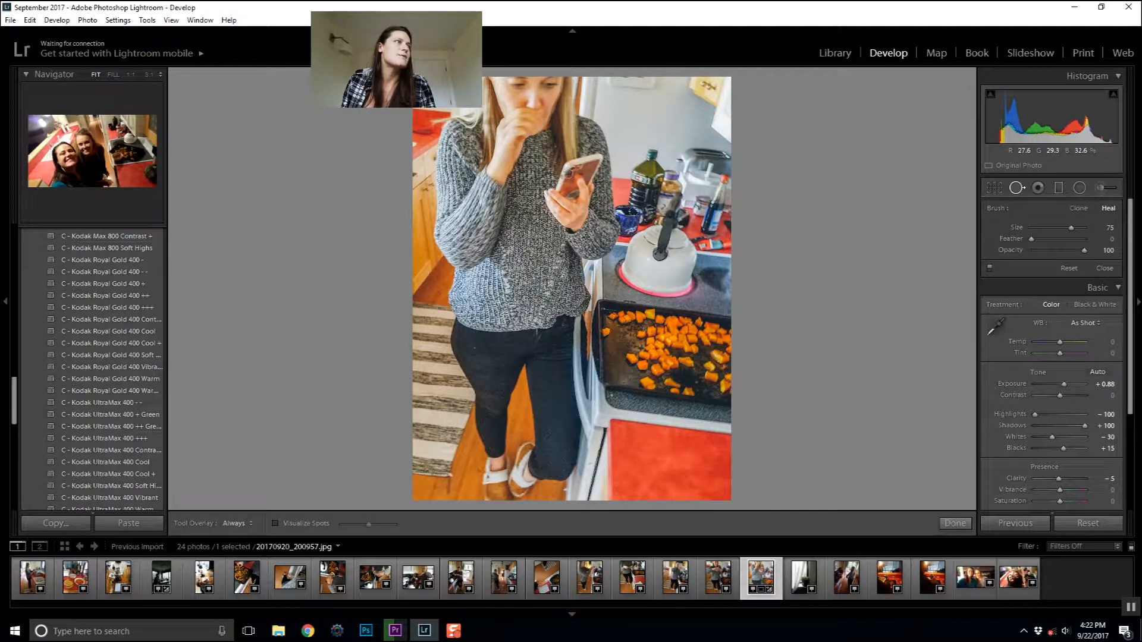
{"action": "left_click", "coordinate": [955, 522]}
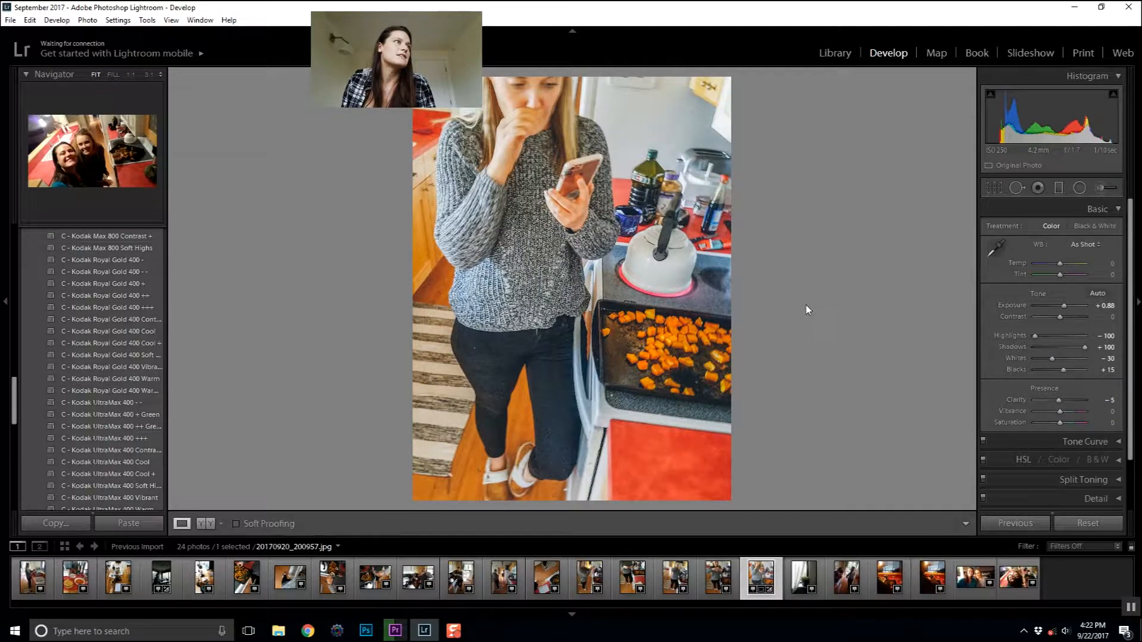
Step: Heal the phone's camera lens with a size 75 spot sampled from lower on the phone's edge, and return to the full photo
{"action": "key", "text": "z"}
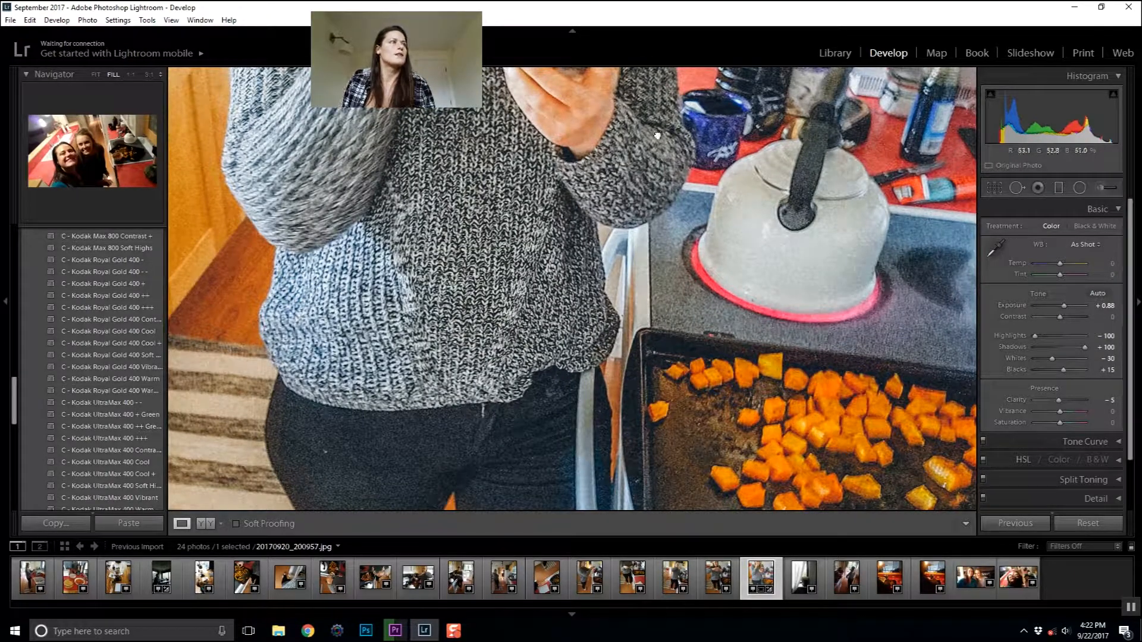
{"action": "left_click_drag", "start_coordinate": [628, 214], "coordinate": [665, 426]}
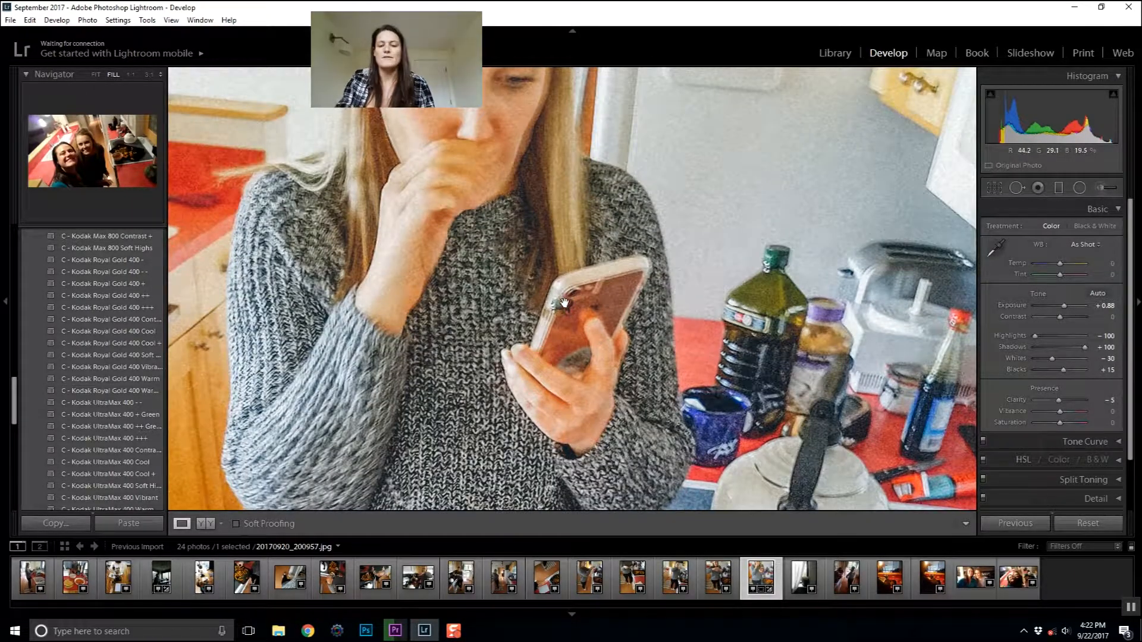
{"action": "left_click_drag", "start_coordinate": [603, 295], "coordinate": [564, 257]}
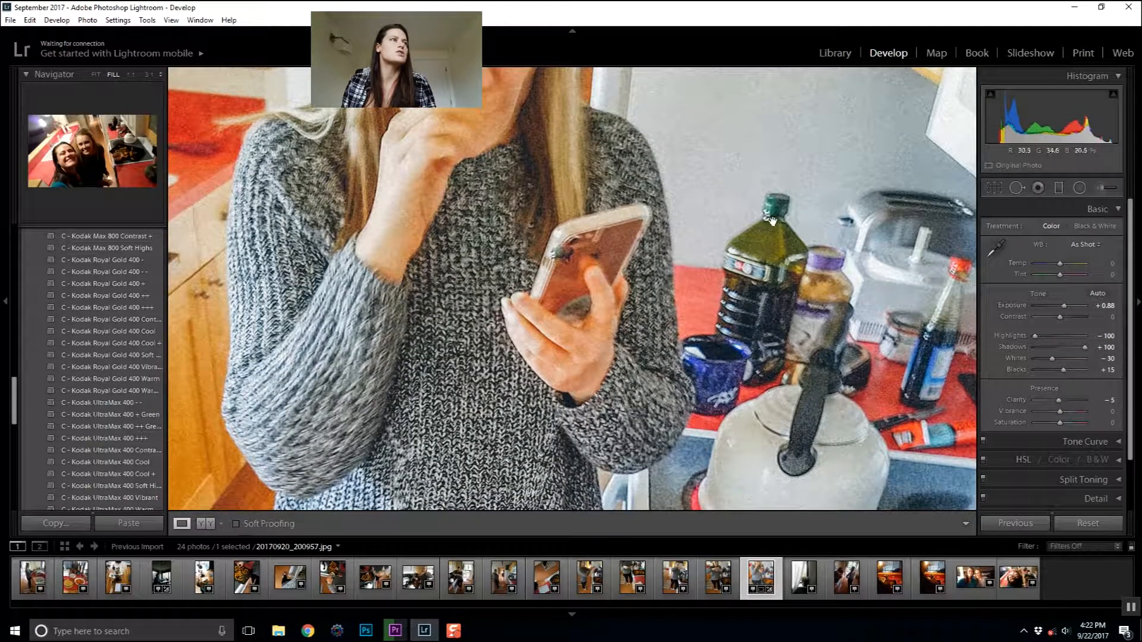
{"action": "left_click", "coordinate": [1018, 188]}
{"action": "left_click", "coordinate": [562, 255]}
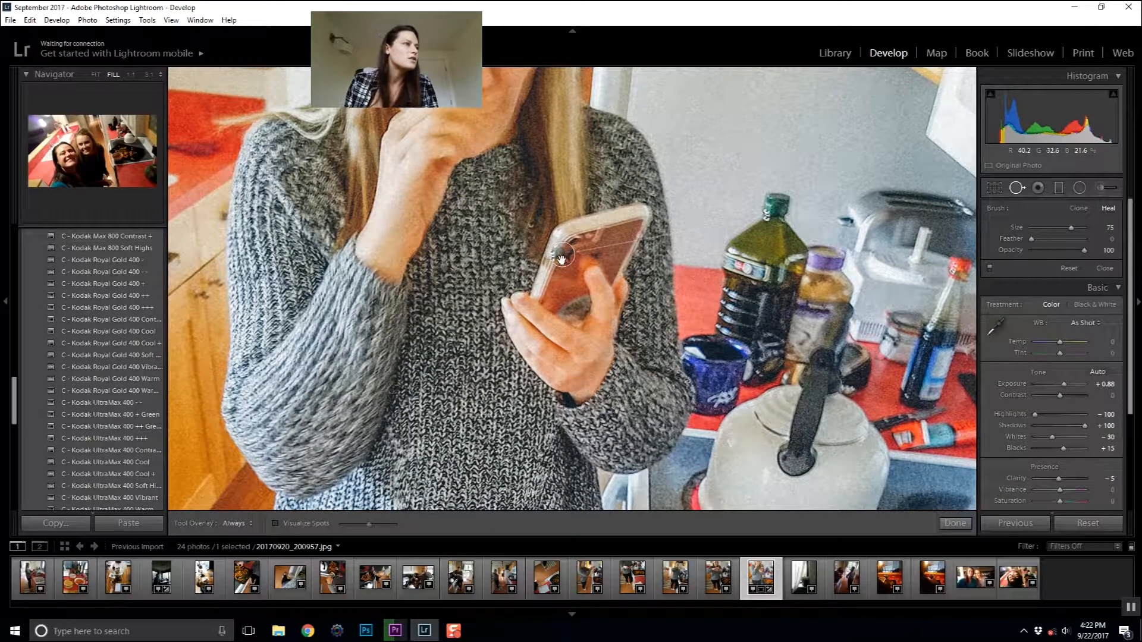
{"action": "left_click_drag", "start_coordinate": [778, 212], "coordinate": [551, 286]}
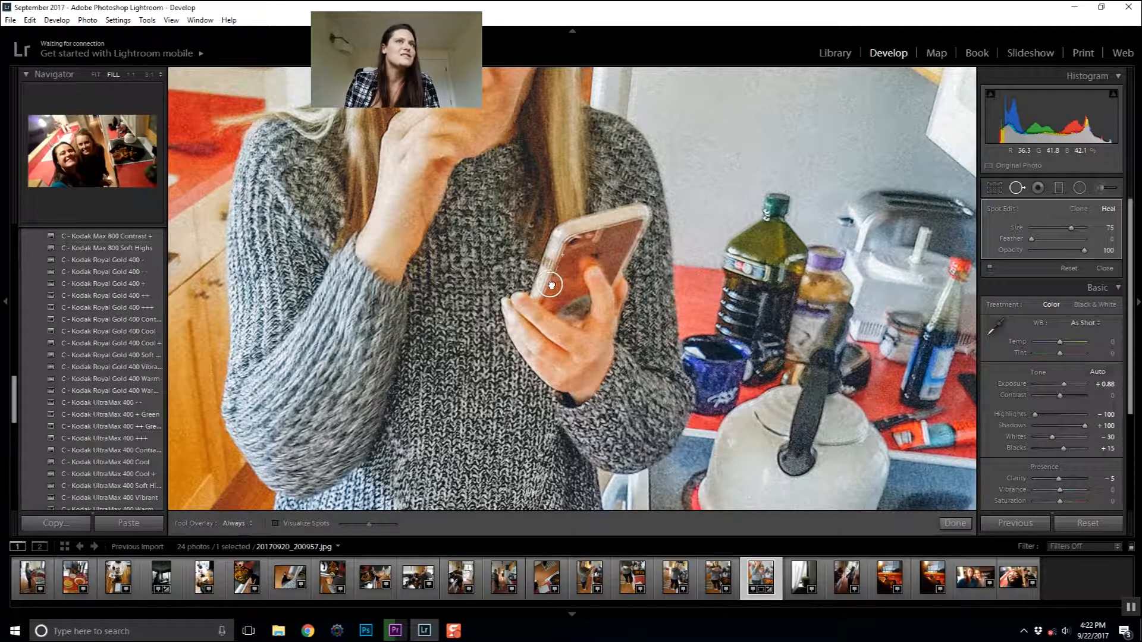
{"action": "key", "text": "q"}
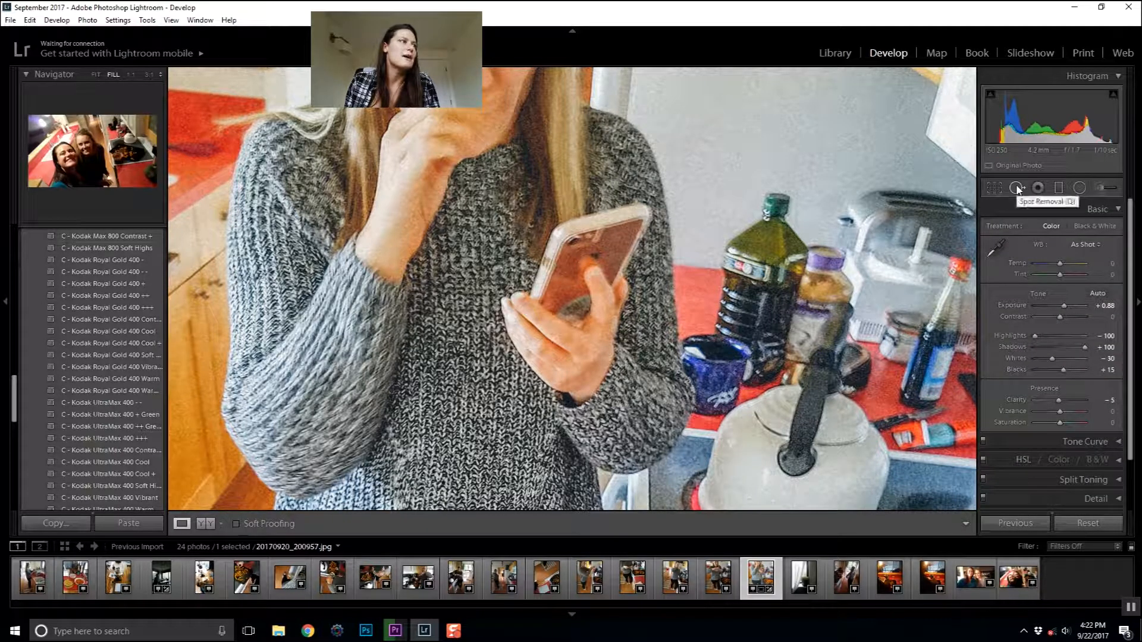
{"action": "left_click", "coordinate": [768, 269]}
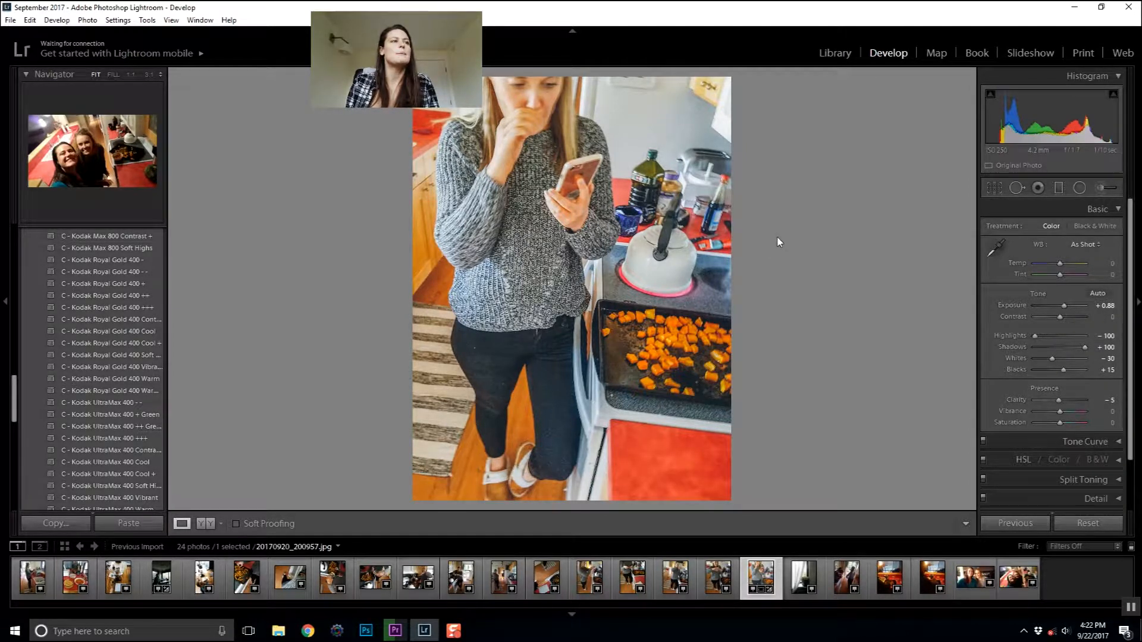
Step: Heal away the lone squash cube at the baking tray's left edge with a size 76 spot sampled from the bare tray just below
{"action": "left_click", "coordinate": [1013, 192]}
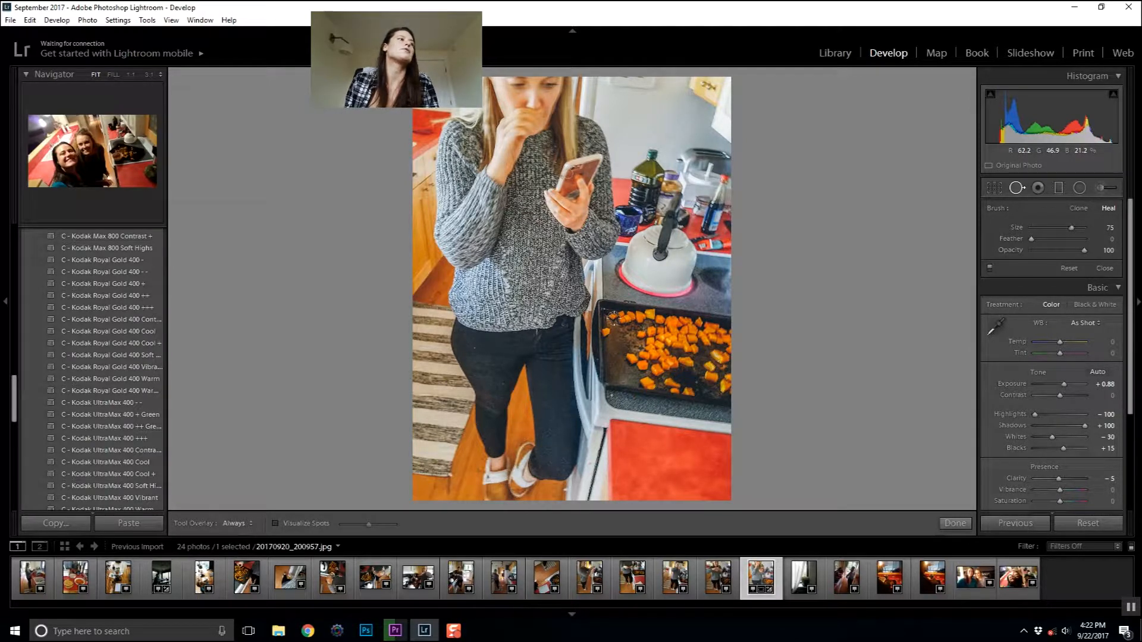
{"action": "left_click", "coordinate": [603, 347]}
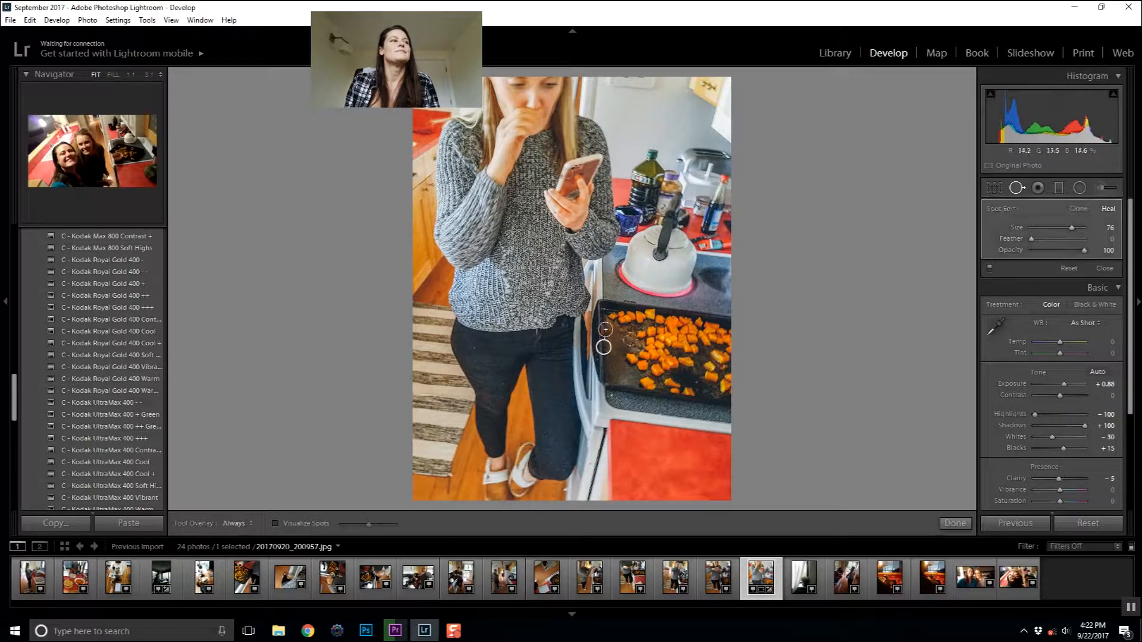
{"action": "left_click", "coordinate": [621, 345]}
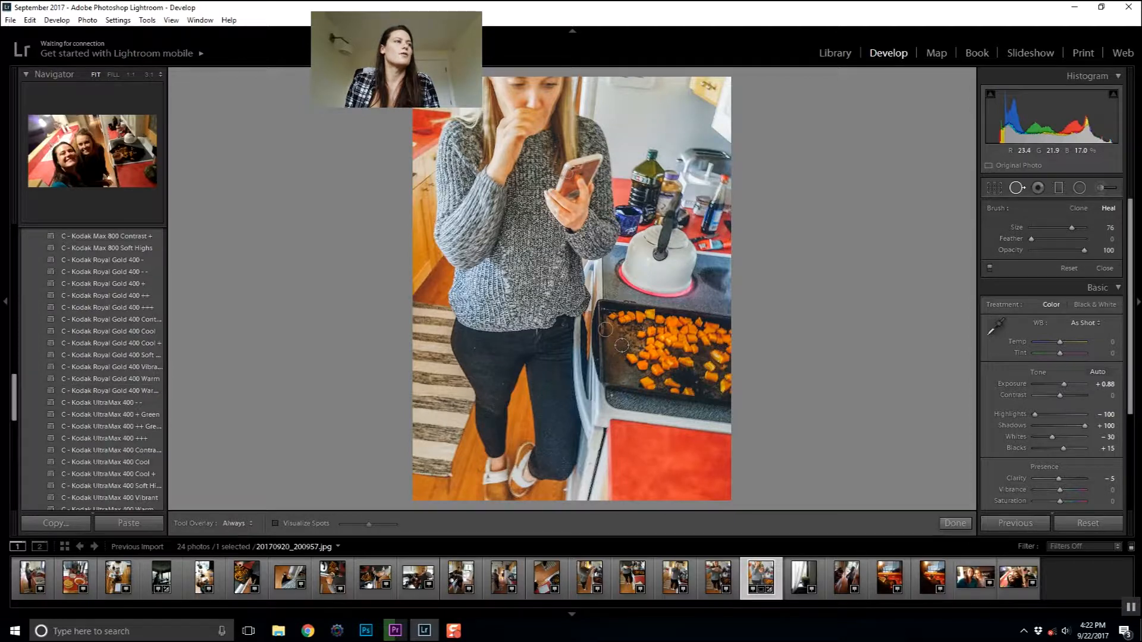
{"action": "key", "text": "q"}
Step: Reopen Spot Removal, select the healed spot on the baking tray to inspect its source, and close the tool
{"action": "left_click", "coordinate": [1017, 188]}
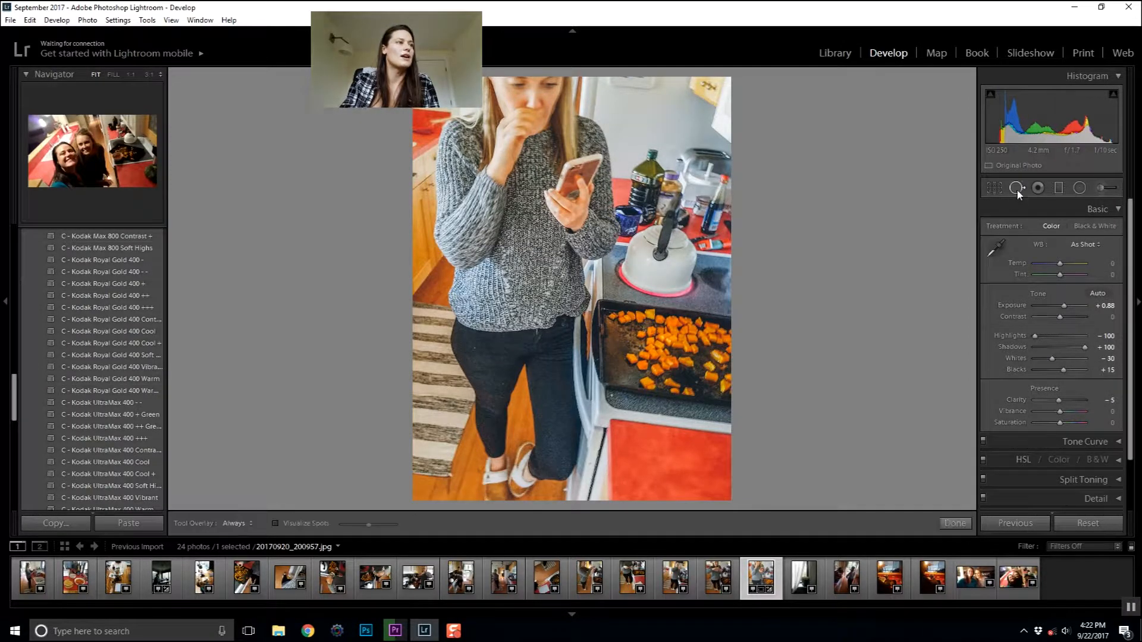
{"action": "left_click", "coordinate": [606, 329]}
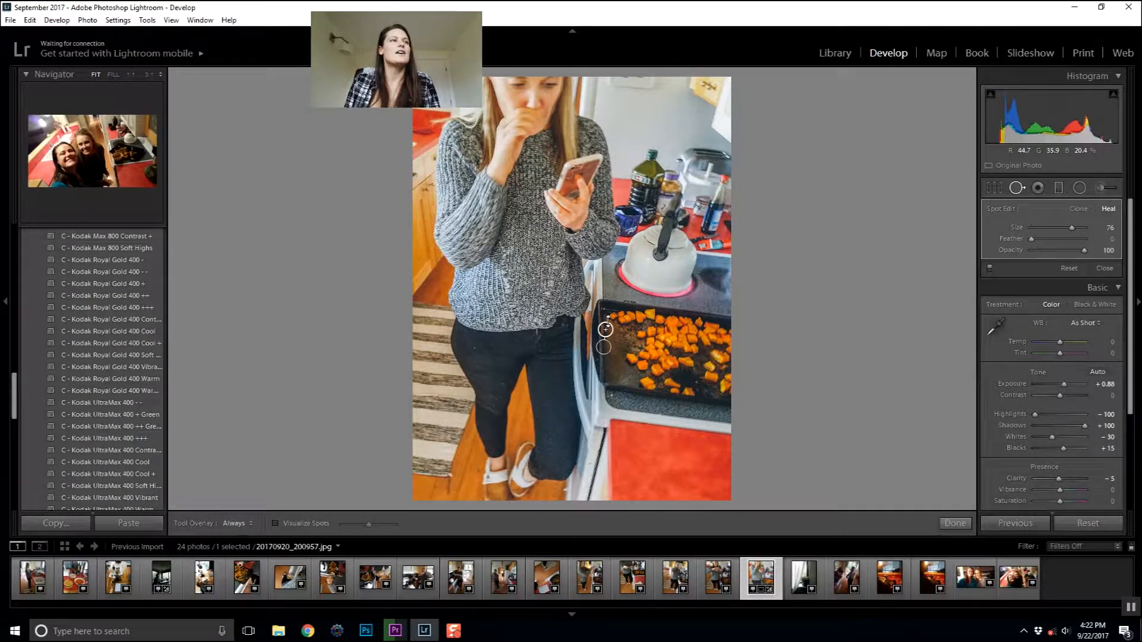
{"action": "left_click", "coordinate": [955, 523]}
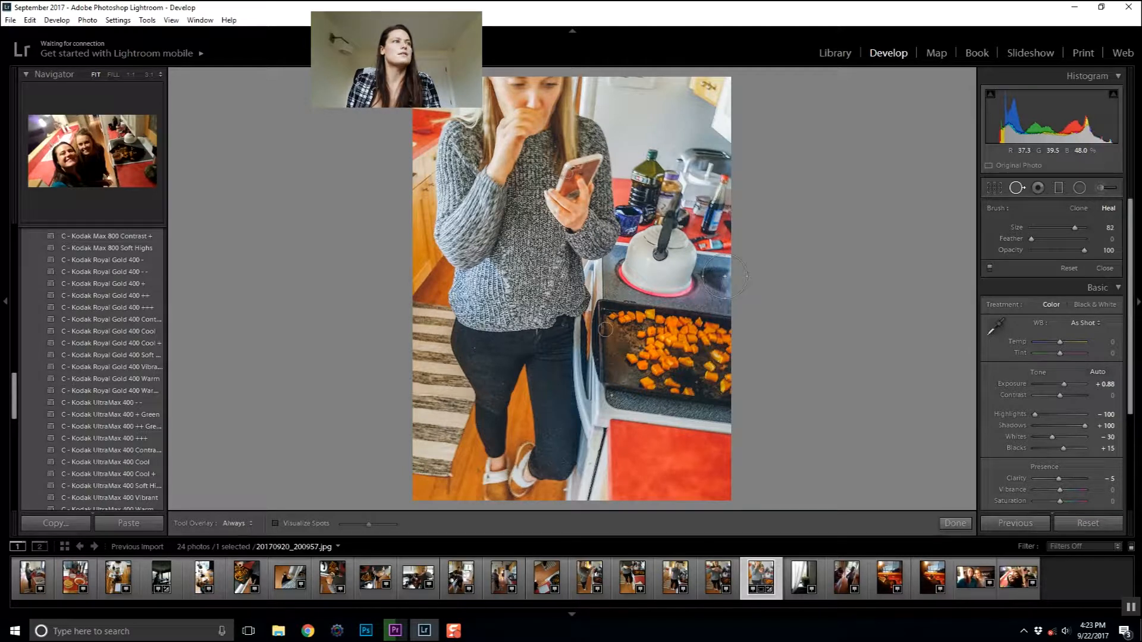
{"action": "key", "text": "q"}
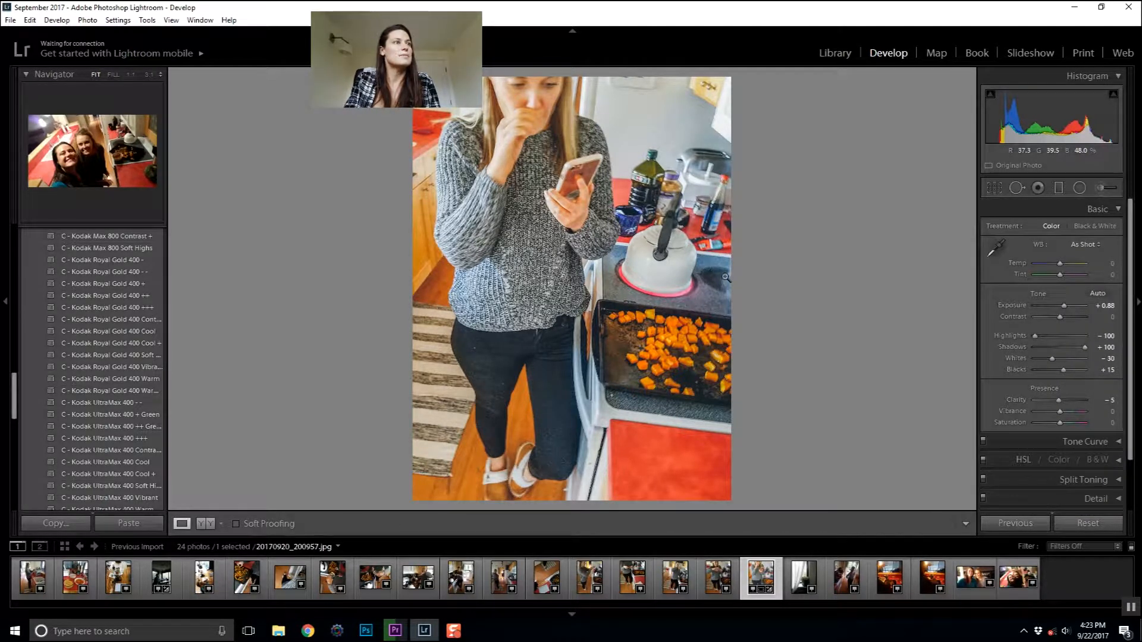
Step: Try diagonal Graduated Filters with Exposure 1.00 from the kitchen photo's upper area, delete the gradient and close the tool
{"action": "left_click", "coordinate": [1059, 189]}
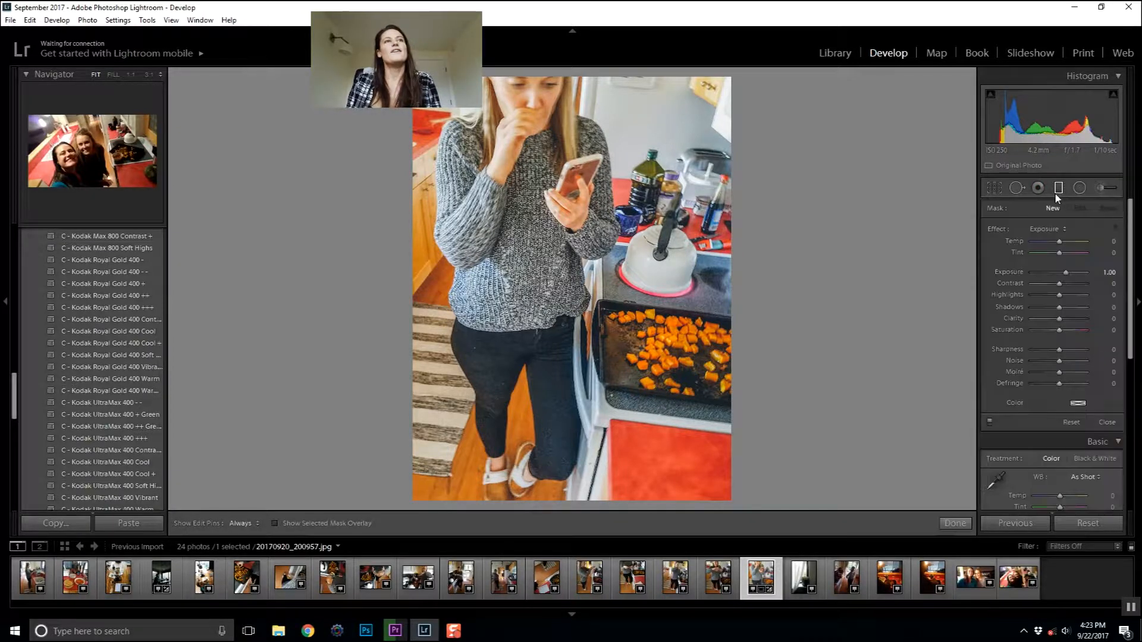
{"action": "left_click_drag", "start_coordinate": [594, 77], "coordinate": [751, 455]}
{"action": "left_click_drag", "start_coordinate": [583, 48], "coordinate": [754, 210]}
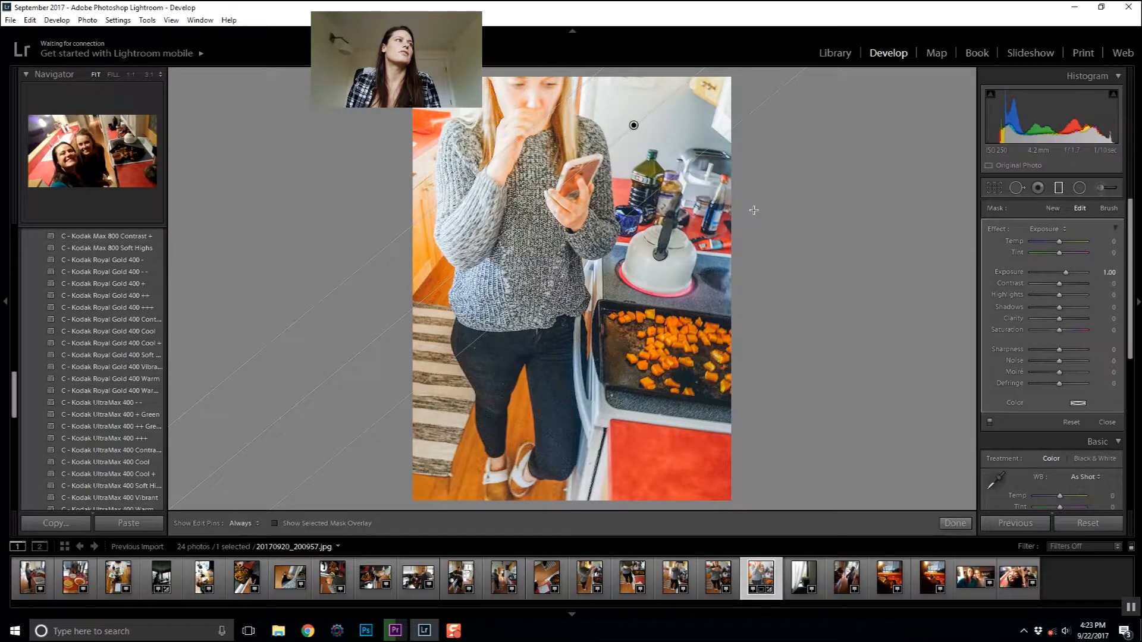
{"action": "key", "text": "Delete"}
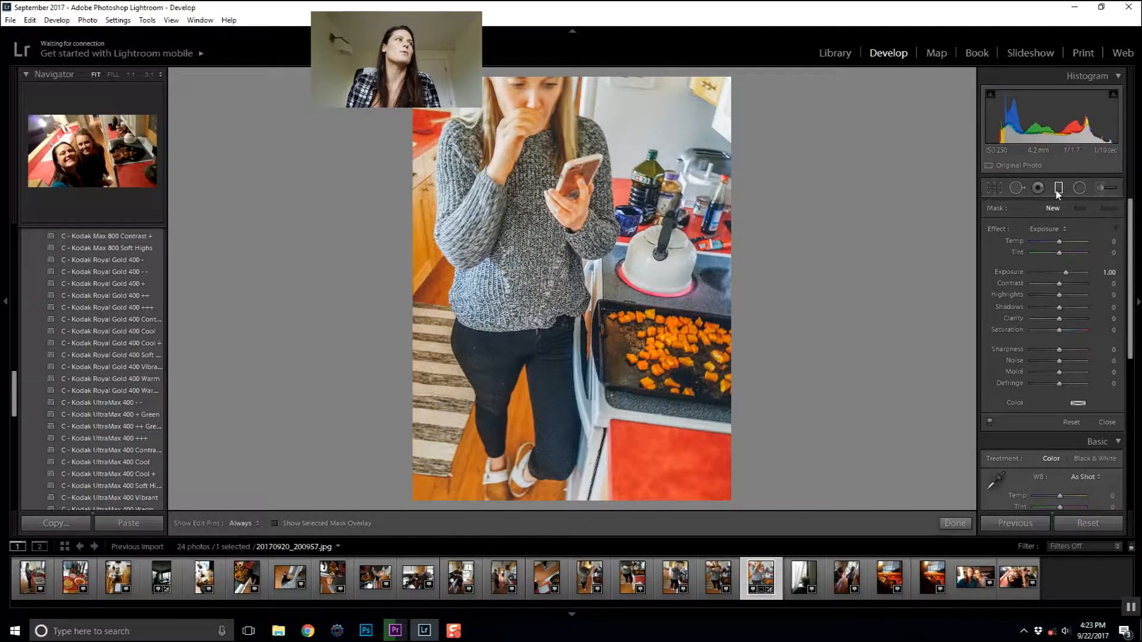
{"action": "left_click", "coordinate": [1058, 190]}
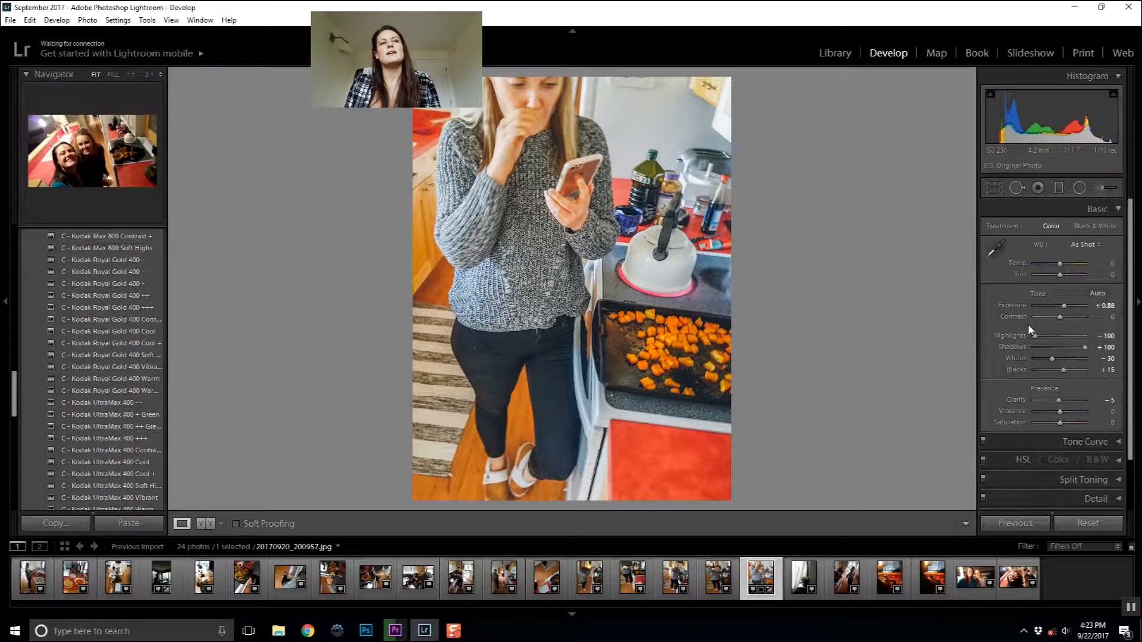
Step: Open the Graduated Filter on the kitchen photo and set the photo's overall Exposure to −0.12
{"action": "left_click", "coordinate": [1060, 190]}
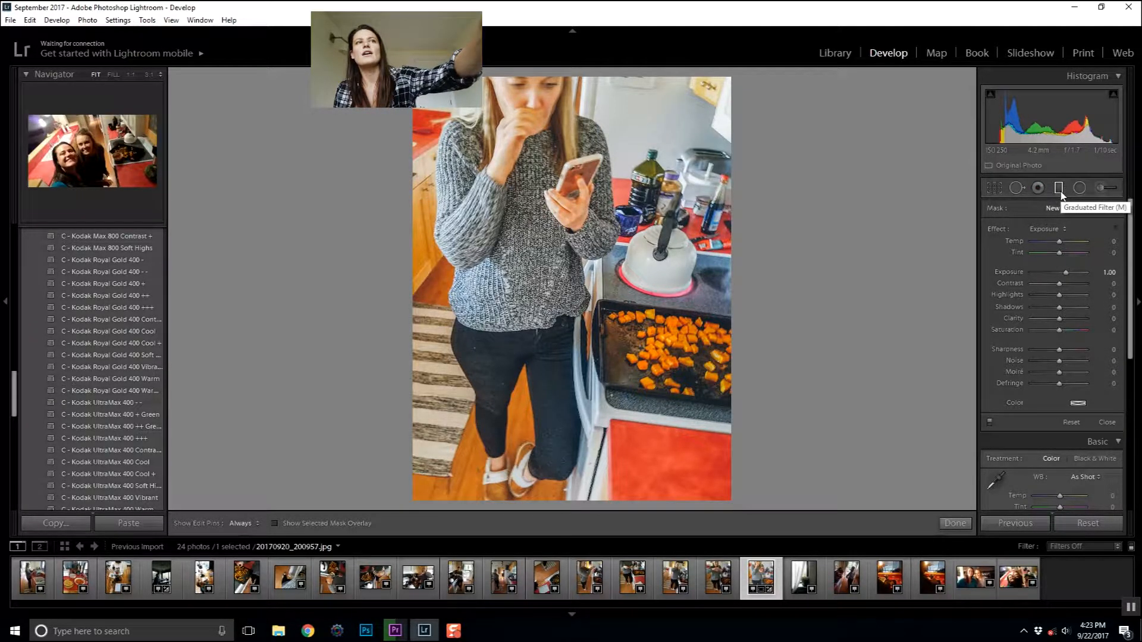
{"action": "scroll", "coordinate": [1030, 386], "scroll_direction": "down", "scroll_amount": 3}
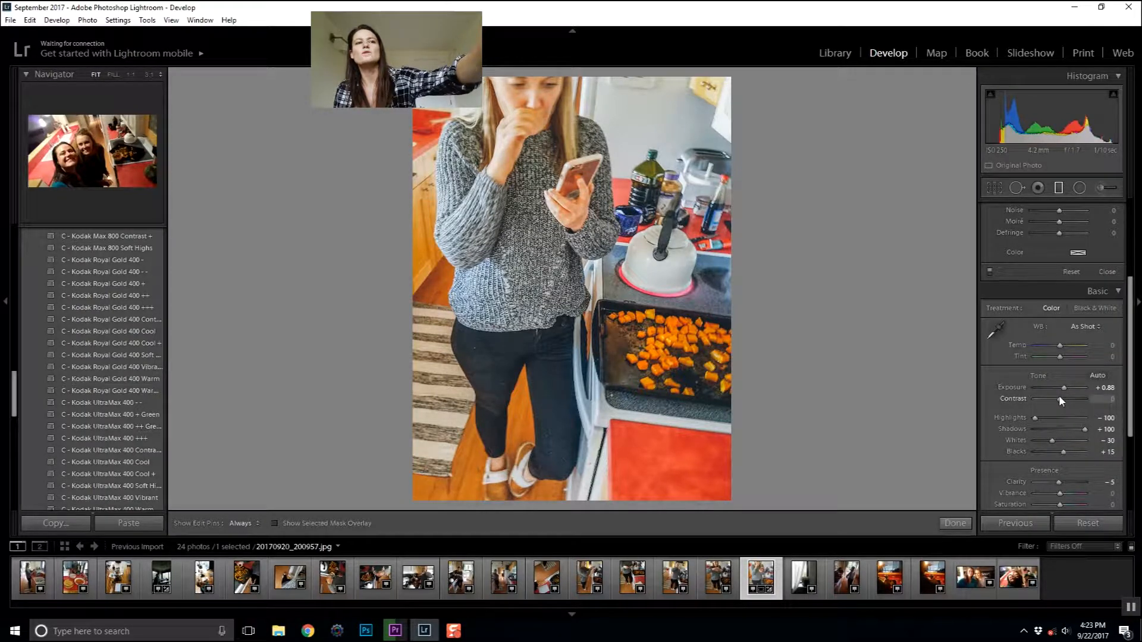
{"action": "mouse_move", "coordinate": [1063, 388]}
{"action": "left_mouse_down"}
{"action": "mouse_move", "coordinate": [1080, 387]}
{"action": "mouse_move", "coordinate": [1042, 384]}
{"action": "mouse_move", "coordinate": [1075, 386]}
{"action": "mouse_move", "coordinate": [1047, 391]}
{"action": "mouse_move", "coordinate": [1059, 388]}
{"action": "left_mouse_up"}
{"action": "scroll", "coordinate": [1054, 318], "scroll_direction": "up", "scroll_amount": 1}
{"action": "scroll", "coordinate": [1054, 318], "scroll_direction": "up", "scroll_amount": 2}
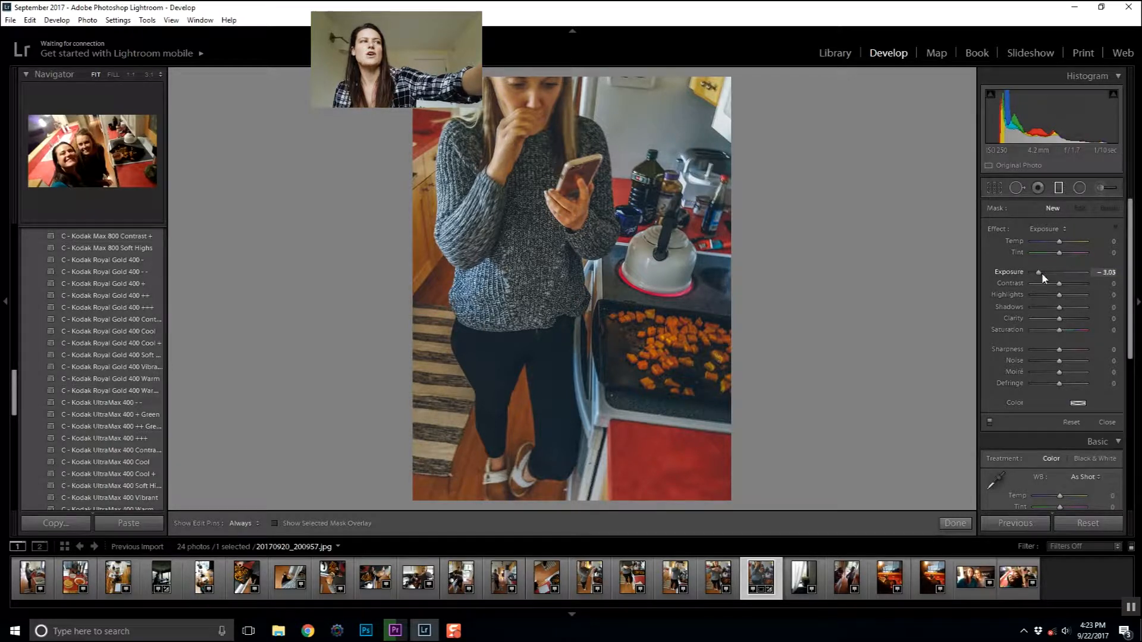
Step: Draw a slightly tilted Graduated Filter from the kitchen photo's top edge past its middle, set its Exposure to 0.31 and close the tool
{"action": "left_click_drag", "start_coordinate": [1039, 274], "coordinate": [1062, 273]}
{"action": "left_click_drag", "start_coordinate": [596, 74], "coordinate": [610, 352]}
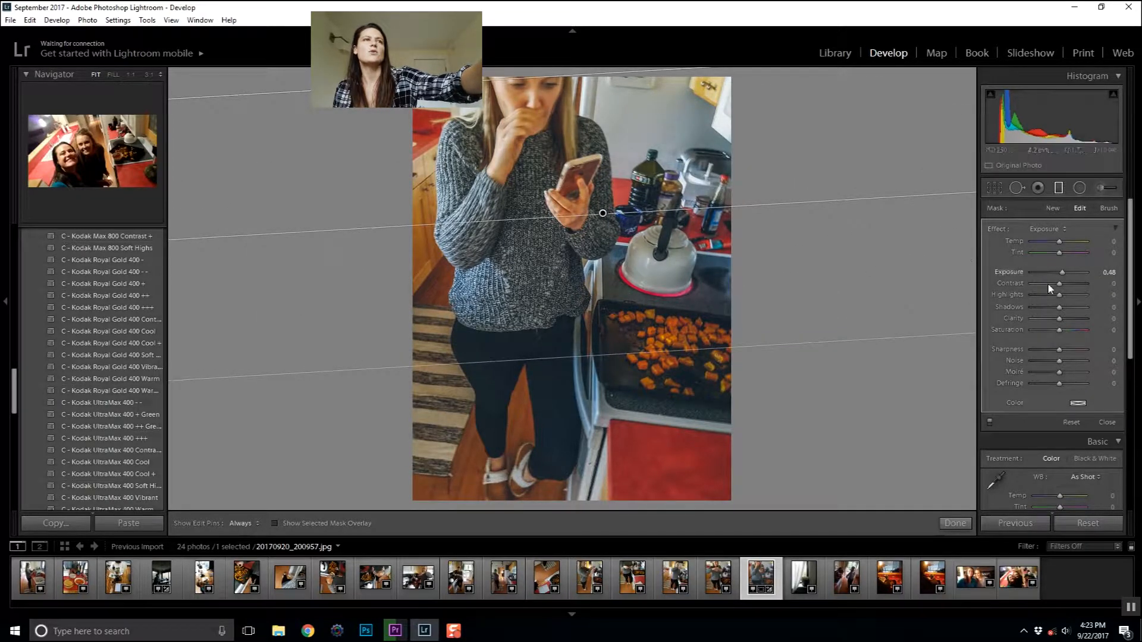
{"action": "mouse_move", "coordinate": [1080, 274]}
{"action": "left_mouse_down"}
{"action": "mouse_move", "coordinate": [1015, 276]}
{"action": "mouse_move", "coordinate": [1134, 271]}
{"action": "mouse_move", "coordinate": [1045, 274]}
{"action": "mouse_move", "coordinate": [1063, 275]}
{"action": "left_mouse_up"}
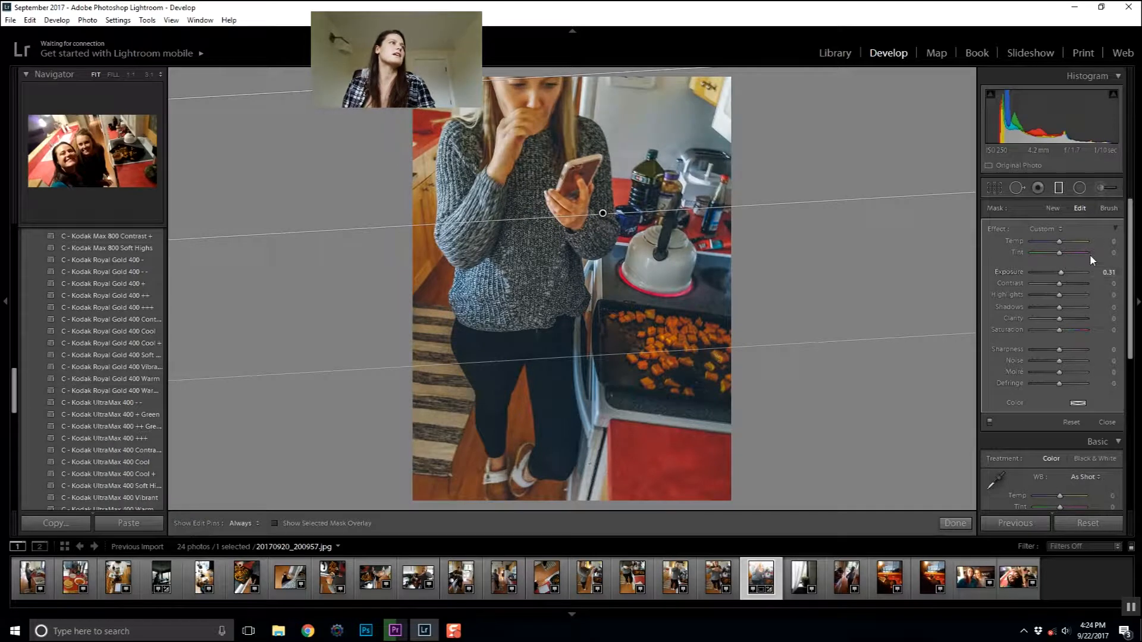
{"action": "key", "text": "Return"}
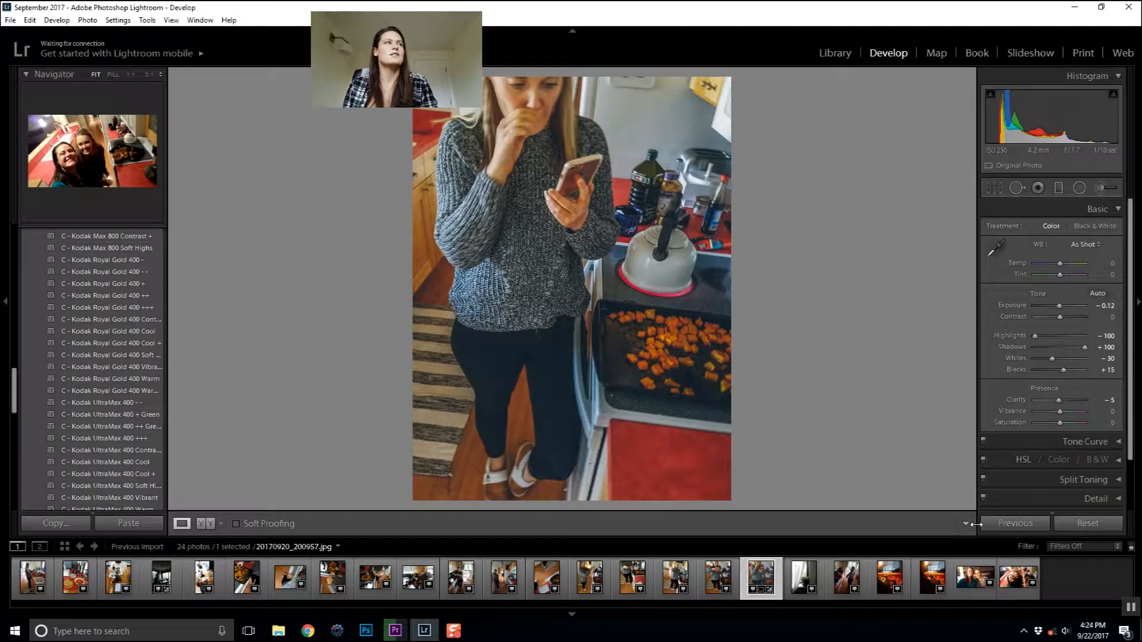
Step: Switch to photo 20170920_172618.jpg, try an overall Exposure of +2.98, and set it to +0.24
{"action": "left_click", "coordinate": [200, 578]}
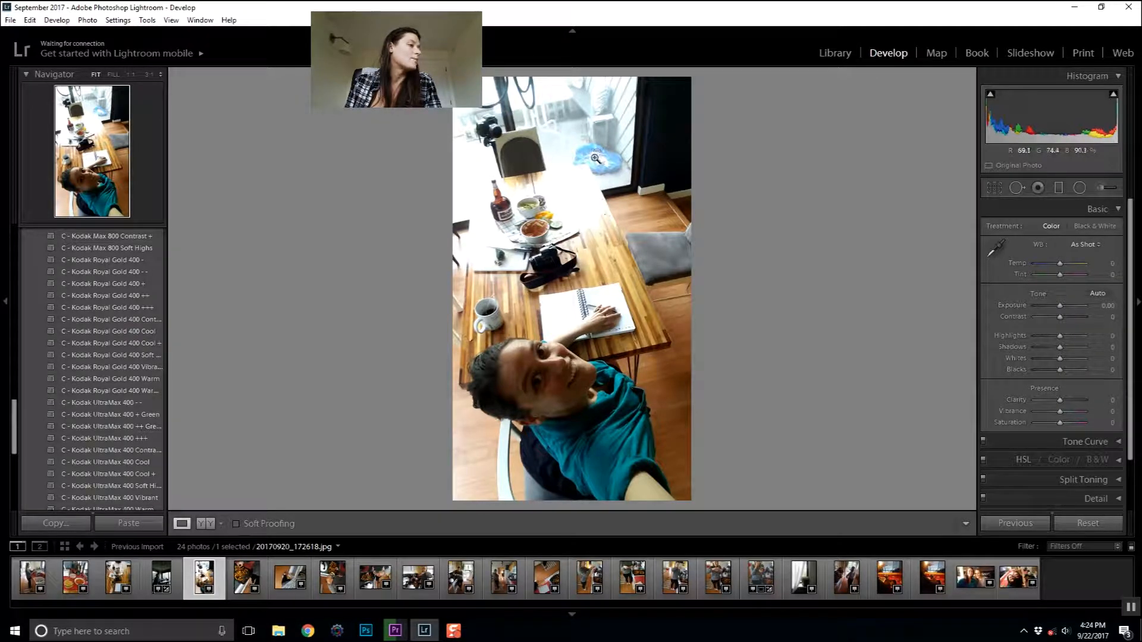
{"action": "left_click", "coordinate": [1059, 189]}
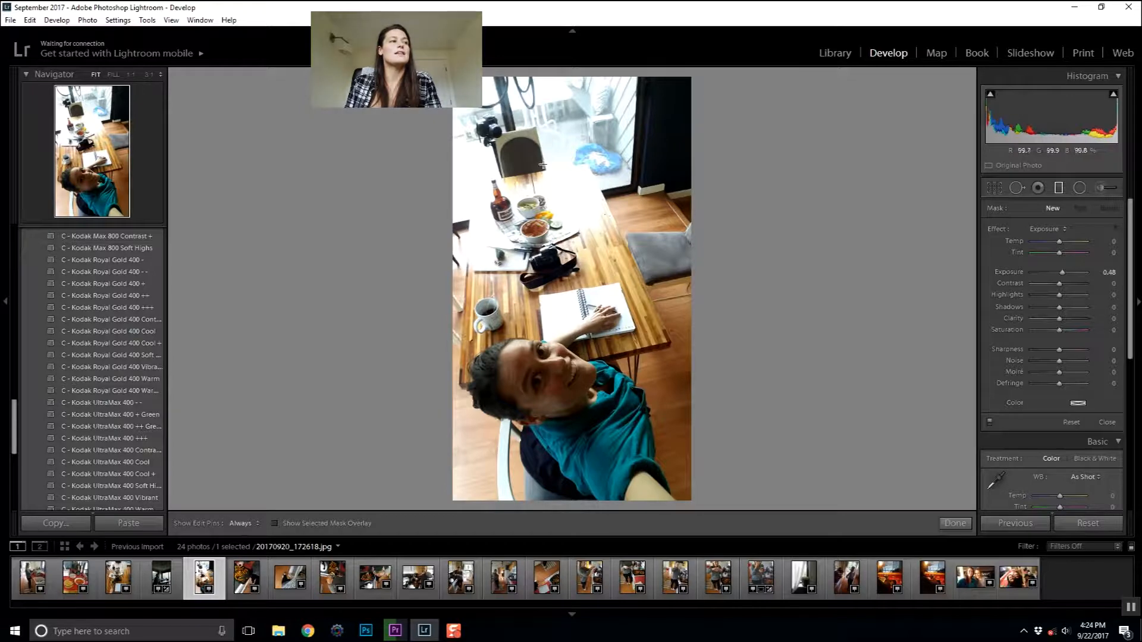
{"action": "left_click", "coordinate": [1063, 187]}
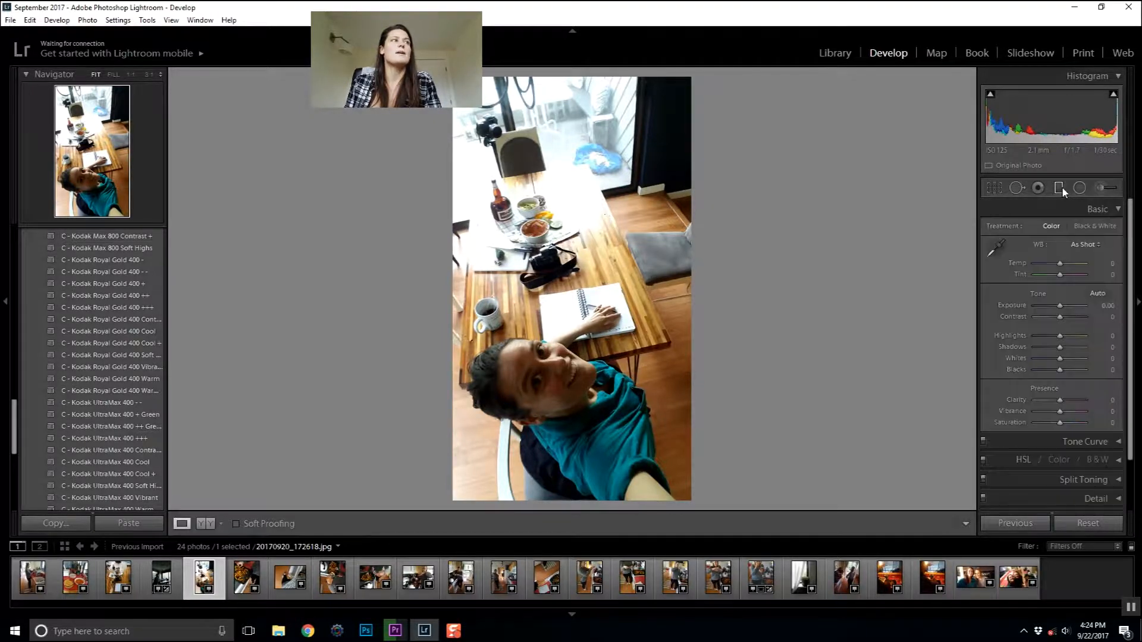
{"action": "left_click_drag", "start_coordinate": [1063, 304], "coordinate": [1079, 299]}
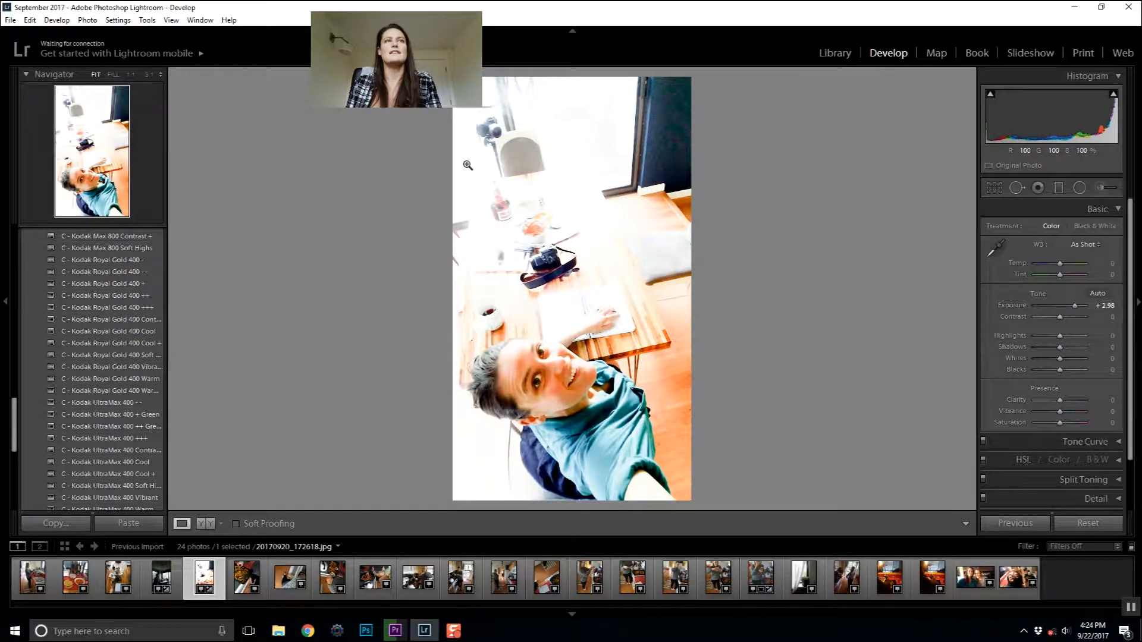
{"action": "left_click", "coordinate": [1061, 306]}
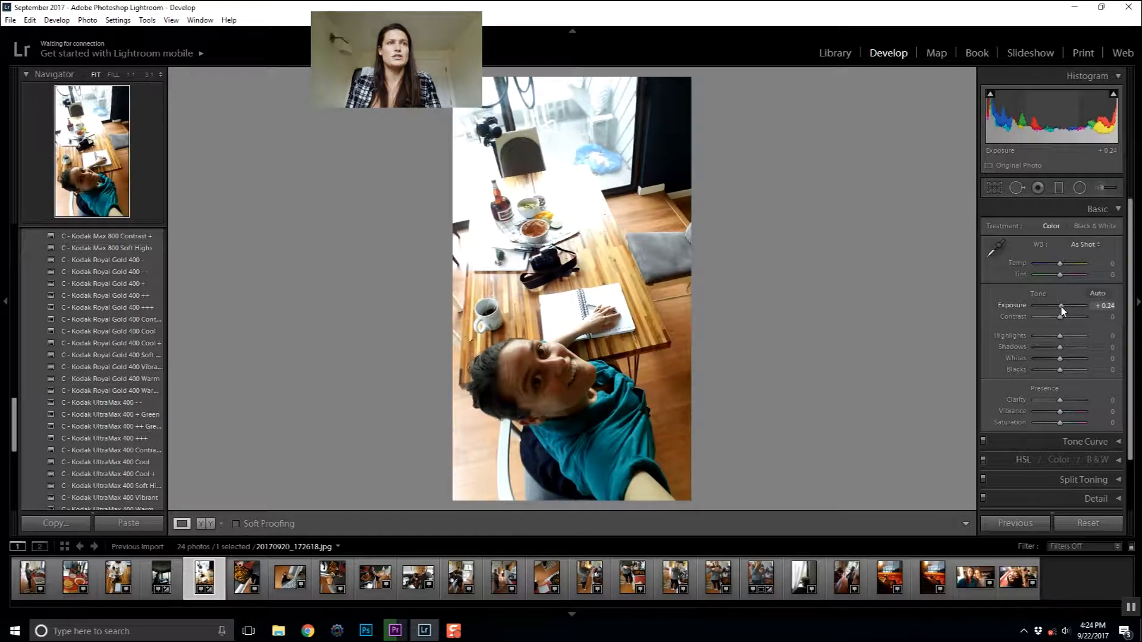
Step: Draw a diagonal Graduated Filter from the selfie's bottom edge up to the table, set its Exposure to 4.00 and close the tool
{"action": "left_click", "coordinate": [1059, 185]}
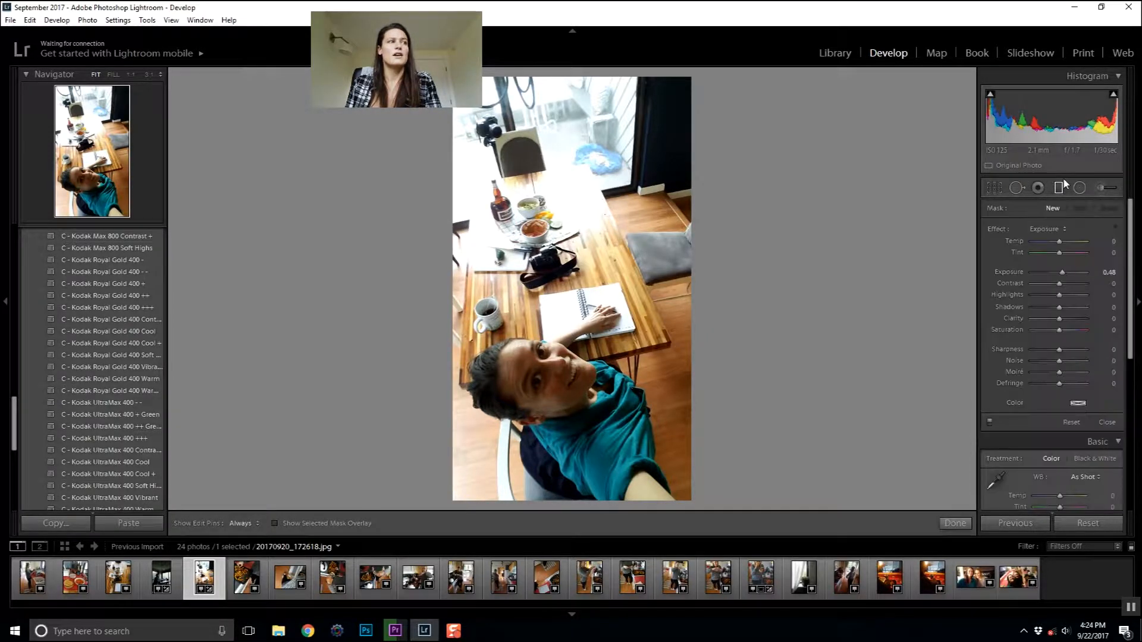
{"action": "left_click_drag", "start_coordinate": [636, 507], "coordinate": [567, 233]}
{"action": "left_click_drag", "start_coordinate": [1062, 272], "coordinate": [1097, 280]}
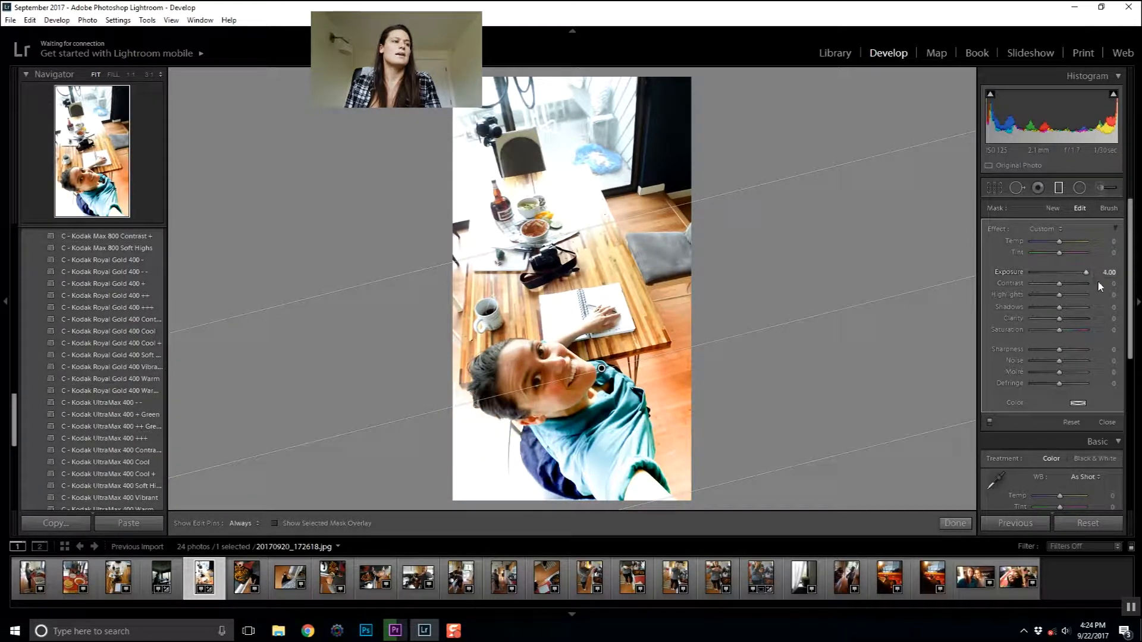
{"action": "left_click", "coordinate": [955, 523]}
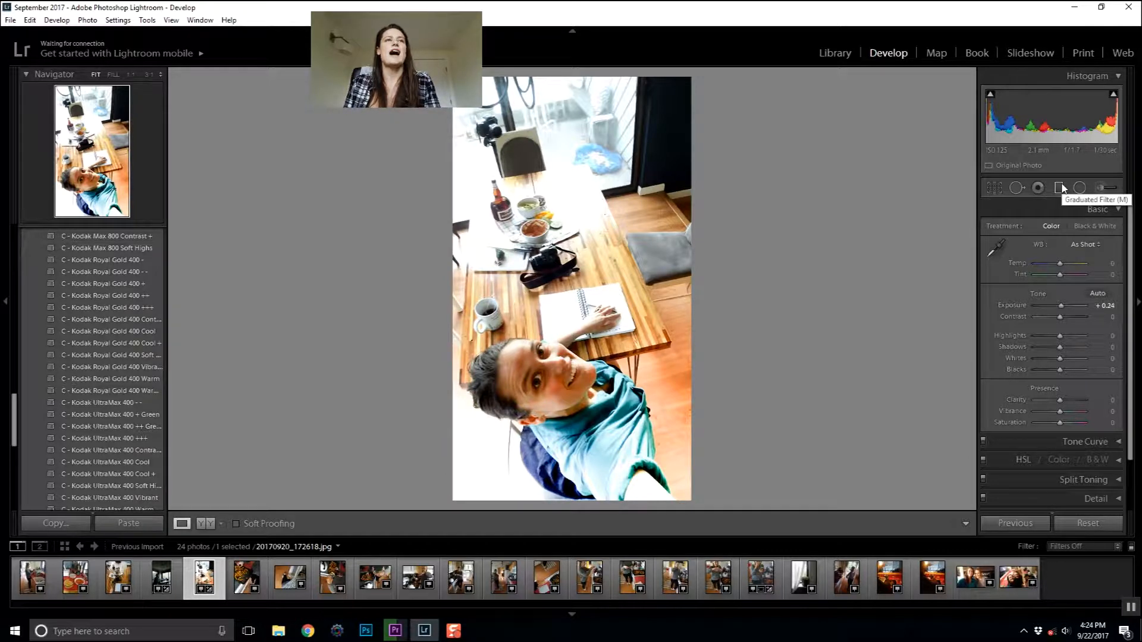
Step: Set the Adjustment Brush size to 13.0 and close the tool
{"action": "left_click", "coordinate": [1102, 188]}
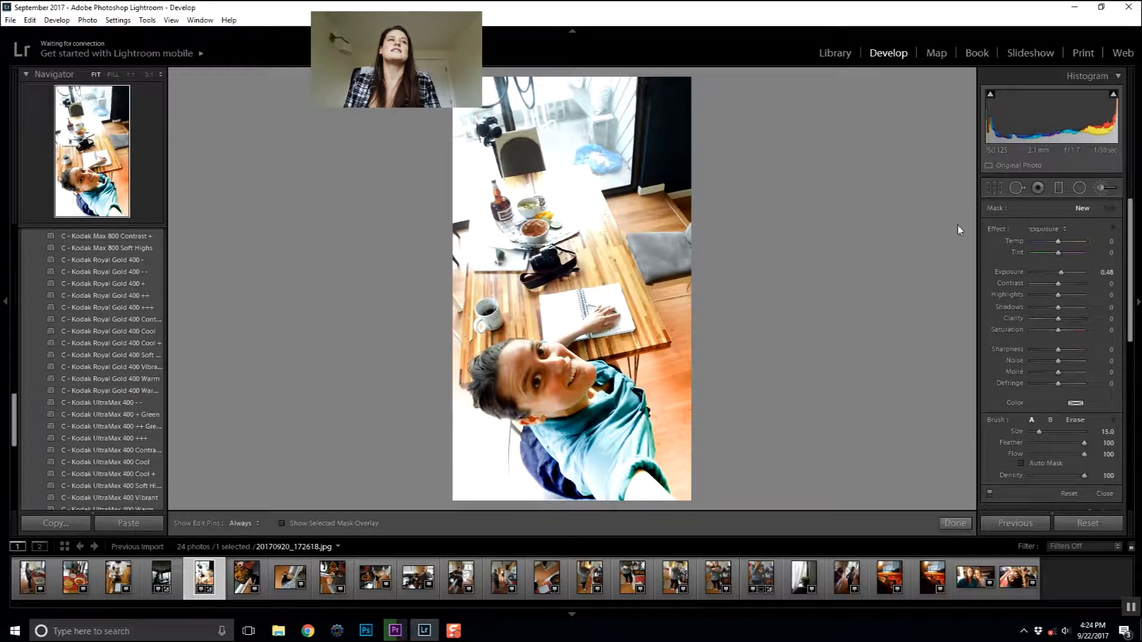
{"action": "scroll", "coordinate": [689, 279], "scroll_direction": "down", "scroll_amount": 8}
{"action": "scroll", "coordinate": [659, 266], "scroll_direction": "down", "scroll_amount": 1}
{"action": "scroll", "coordinate": [659, 266], "scroll_direction": "up", "scroll_amount": 8}
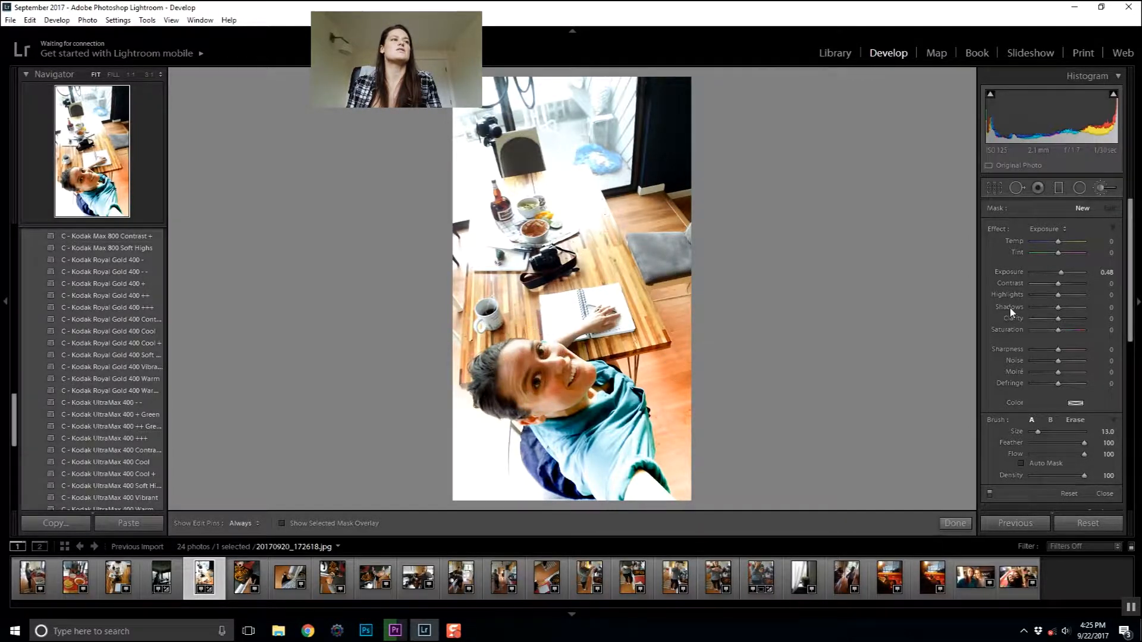
{"action": "left_click", "coordinate": [966, 524]}
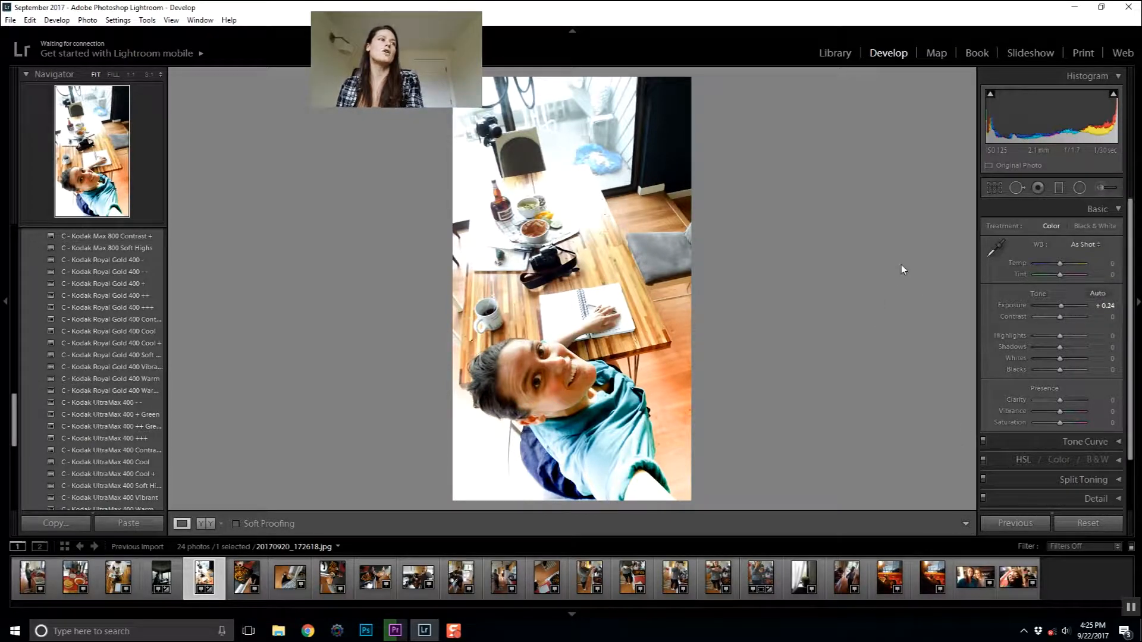
{"action": "key", "text": "k"}
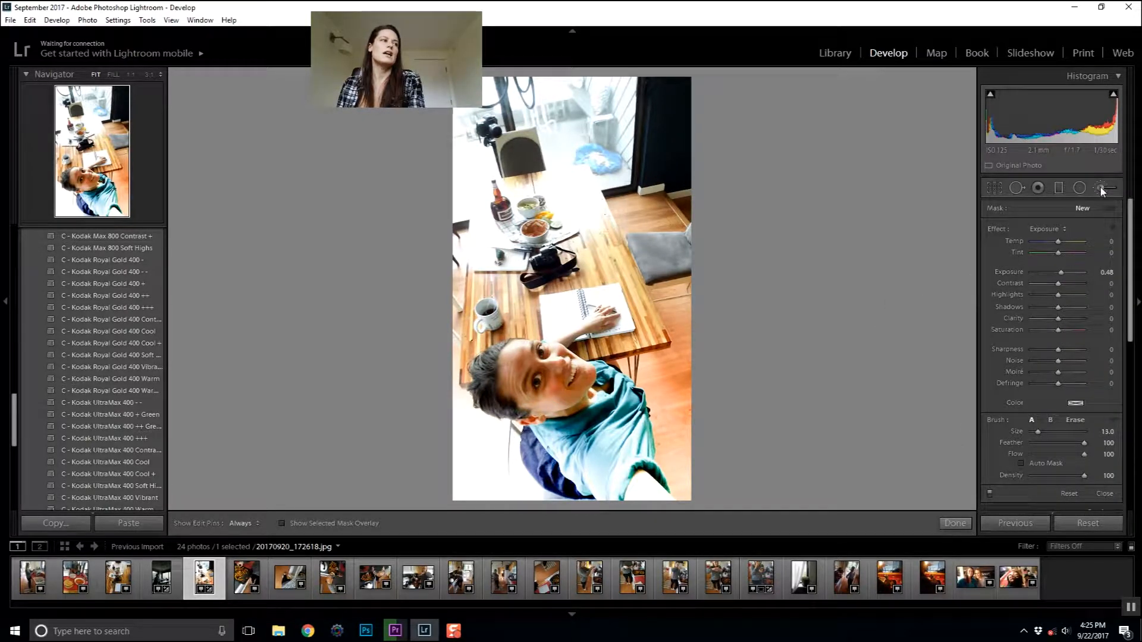
{"action": "left_click", "coordinate": [1100, 188]}
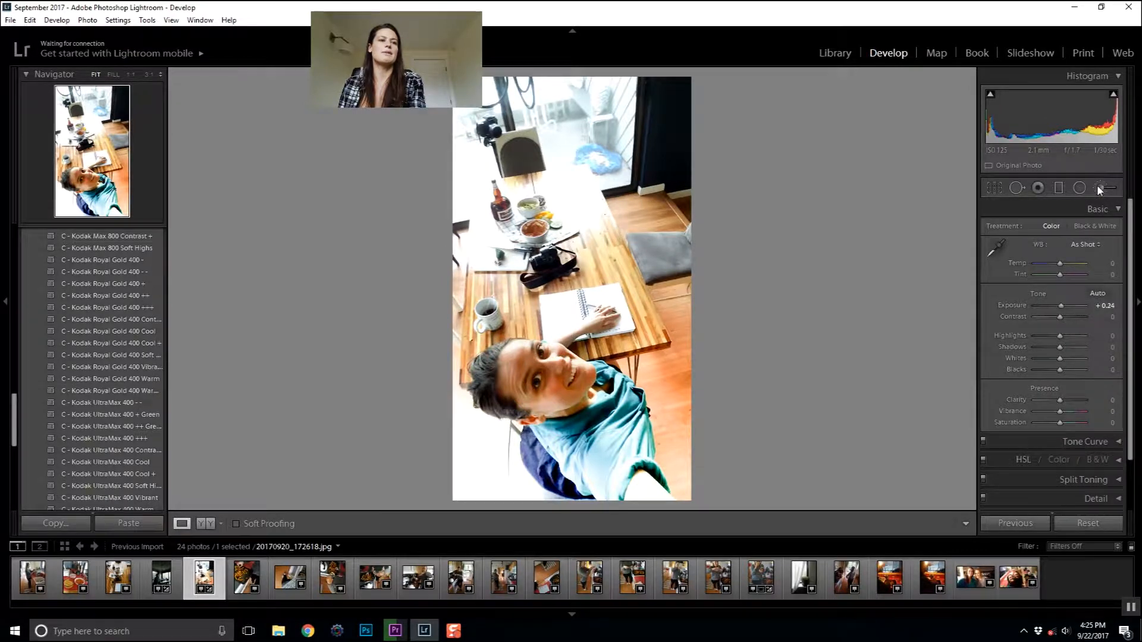
Step: Paint over the face in the selfie with the Adjustment Brush, set the stroke's Exposure to 0.23 and close the tool
{"action": "left_click", "coordinate": [1098, 187]}
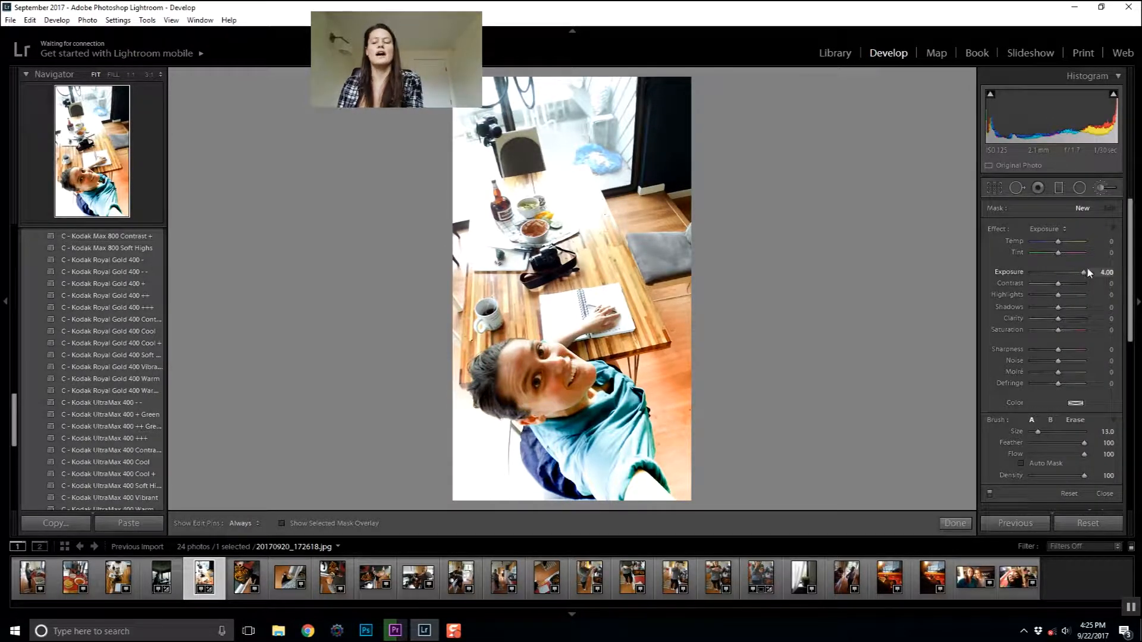
{"action": "mouse_move", "coordinate": [531, 378]}
{"action": "left_mouse_down"}
{"action": "mouse_move", "coordinate": [573, 389]}
{"action": "mouse_move", "coordinate": [550, 373]}
{"action": "mouse_move", "coordinate": [527, 370]}
{"action": "mouse_move", "coordinate": [561, 391]}
{"action": "mouse_move", "coordinate": [517, 381]}
{"action": "left_mouse_up"}
{"action": "mouse_move", "coordinate": [1035, 272]}
{"action": "left_mouse_down"}
{"action": "mouse_move", "coordinate": [1099, 282]}
{"action": "mouse_move", "coordinate": [999, 294]}
{"action": "mouse_move", "coordinate": [1129, 294]}
{"action": "mouse_move", "coordinate": [1079, 289]}
{"action": "mouse_move", "coordinate": [1013, 316]}
{"action": "left_mouse_up"}
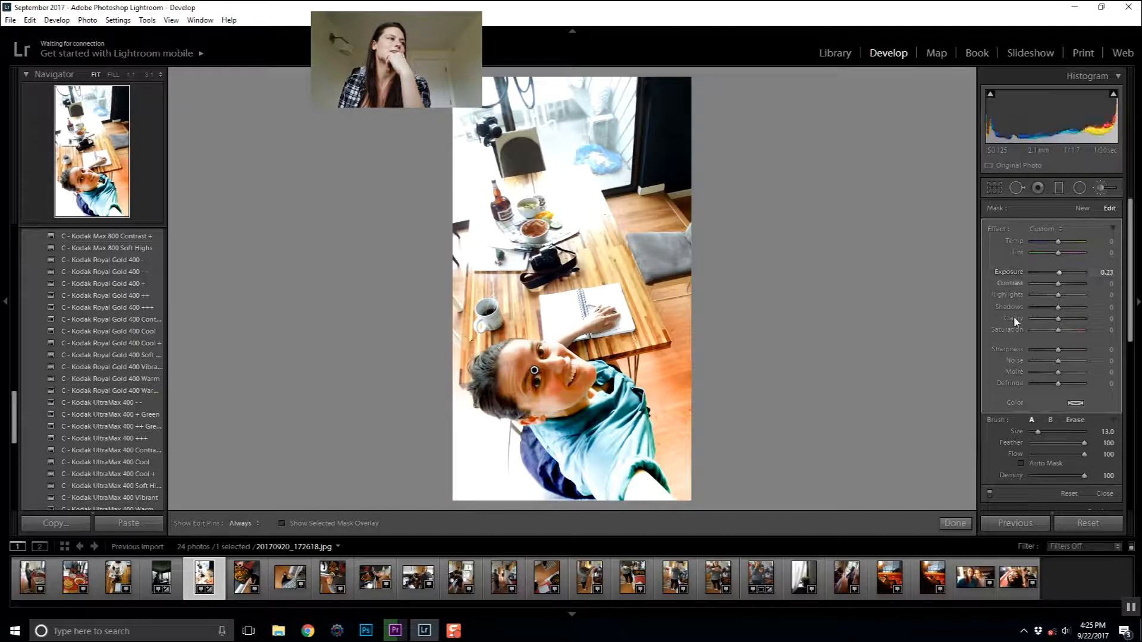
{"action": "left_click", "coordinate": [953, 523]}
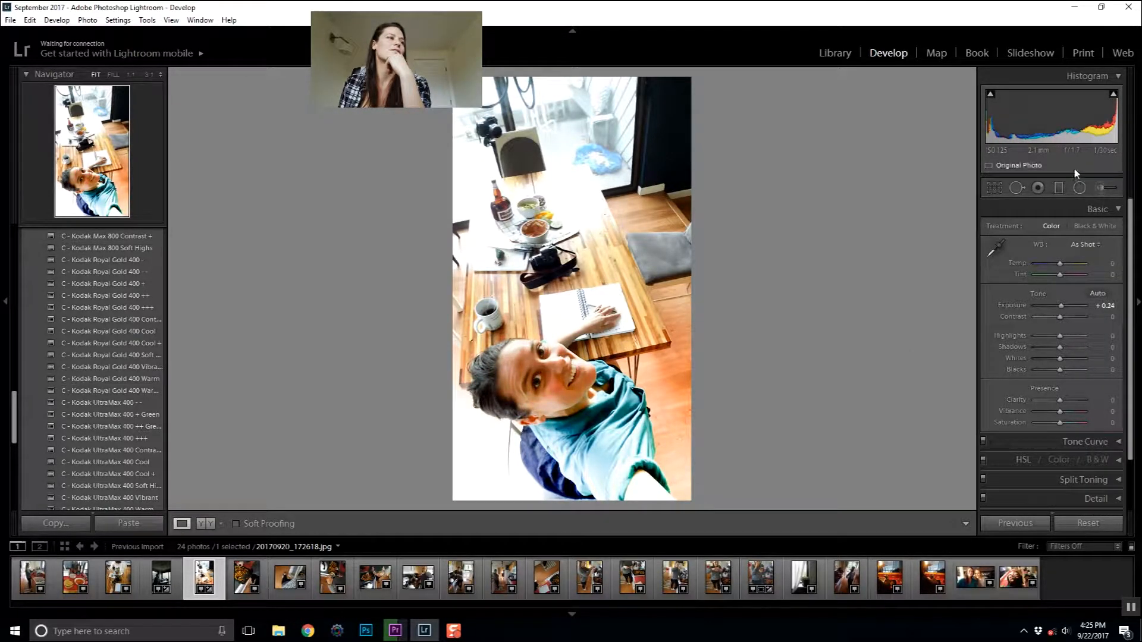
Step: Reopen the Adjustment Brush, try Exposure 4.00 on the selfie's face, delete the brush adjustment and close the tool
{"action": "left_click", "coordinate": [1100, 187]}
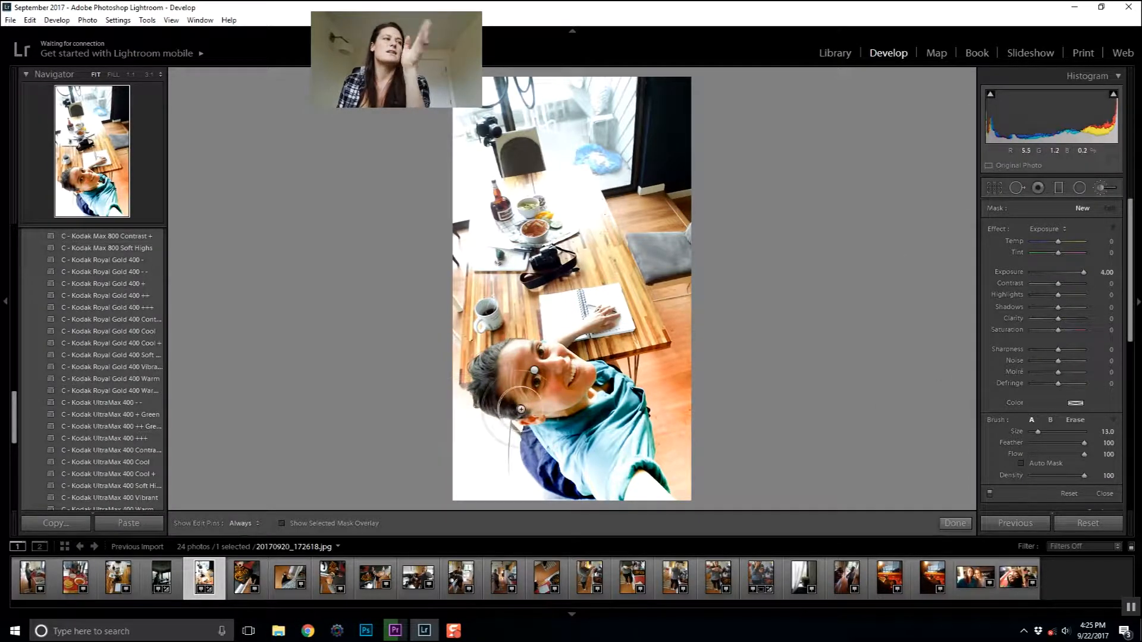
{"action": "left_click", "coordinate": [535, 371]}
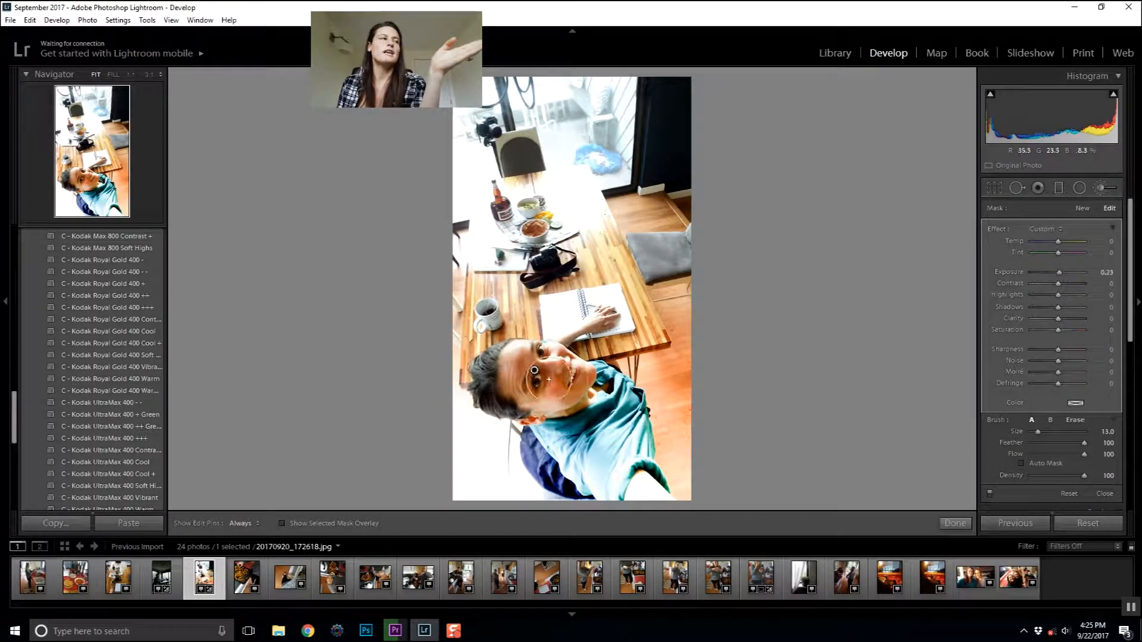
{"action": "mouse_move", "coordinate": [534, 370]}
{"action": "left_mouse_down"}
{"action": "mouse_move", "coordinate": [562, 280]}
{"action": "mouse_move", "coordinate": [660, 252]}
{"action": "mouse_move", "coordinate": [524, 384]}
{"action": "mouse_move", "coordinate": [535, 374]}
{"action": "mouse_move", "coordinate": [546, 263]}
{"action": "mouse_move", "coordinate": [558, 373]}
{"action": "mouse_move", "coordinate": [544, 381]}
{"action": "left_mouse_up"}
{"action": "left_click", "coordinate": [1086, 273]}
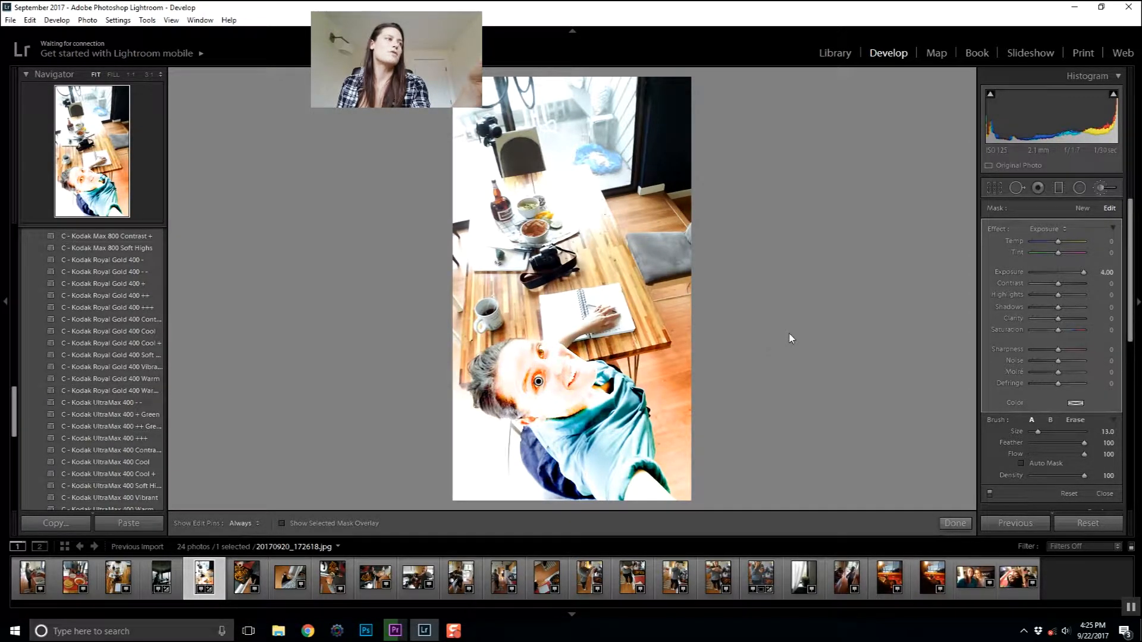
{"action": "key", "text": "Delete"}
{"action": "left_click", "coordinate": [963, 524]}
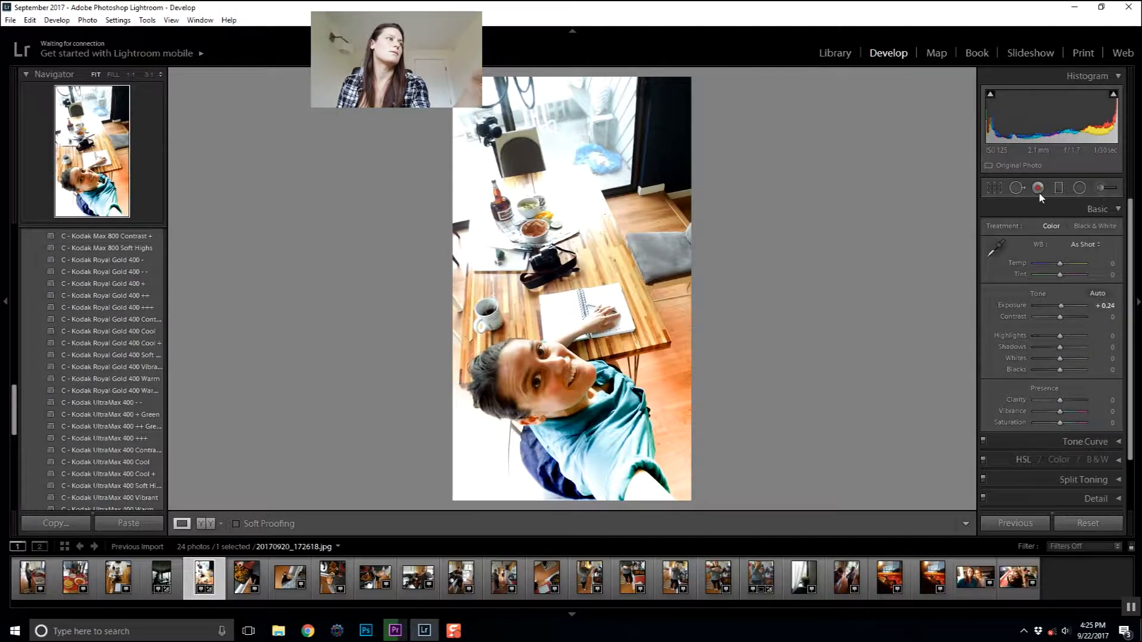
Step: Compare the Black & White and Color treatments on the selfie twice and return it to Color
{"action": "left_click", "coordinate": [1097, 210]}
{"action": "left_click", "coordinate": [1096, 209]}
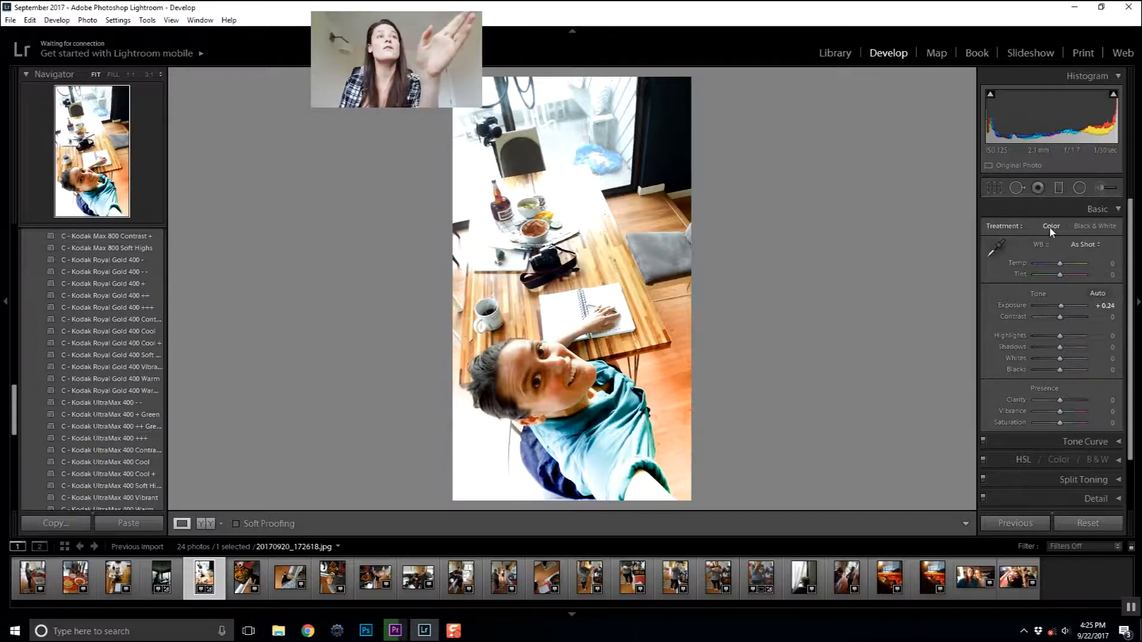
{"action": "left_click", "coordinate": [1091, 229]}
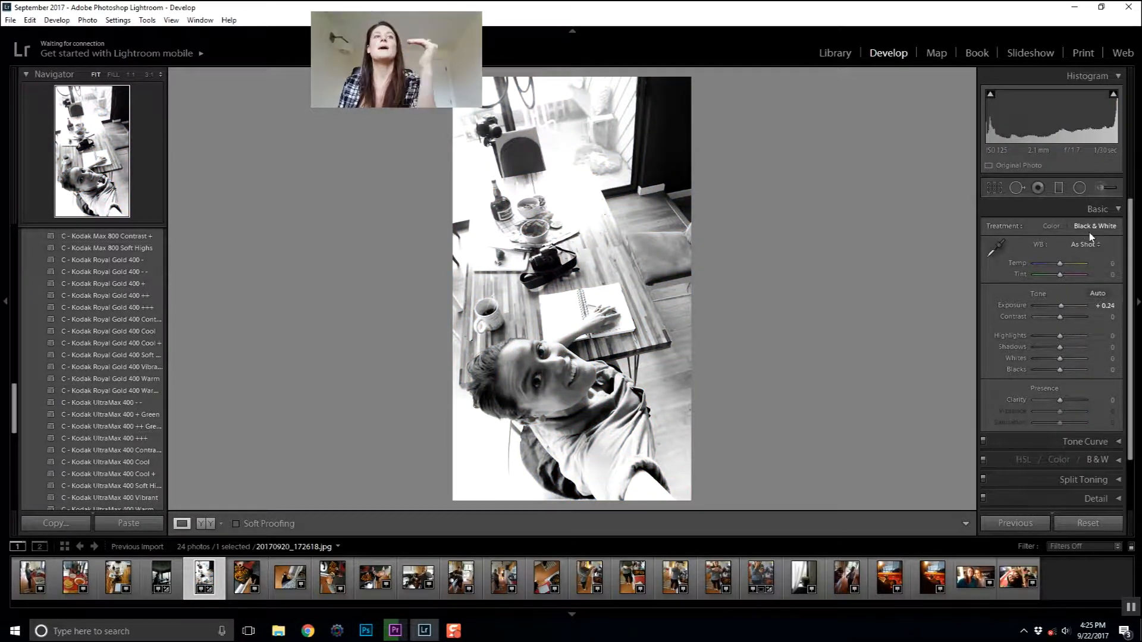
{"action": "left_click", "coordinate": [1050, 226]}
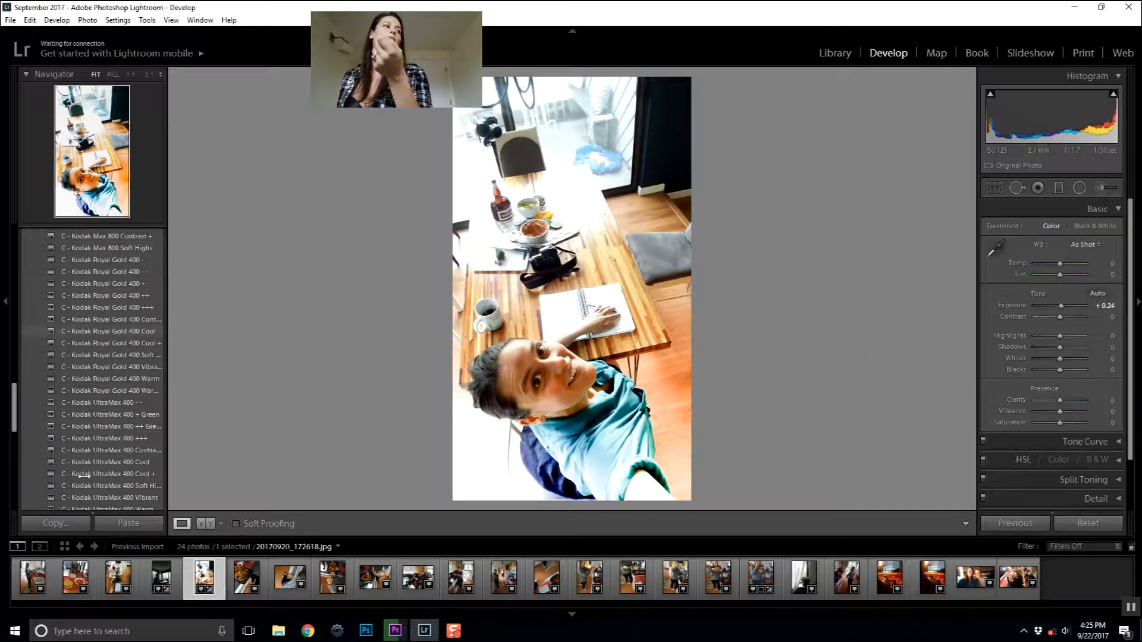
{"action": "left_click", "coordinate": [1099, 226]}
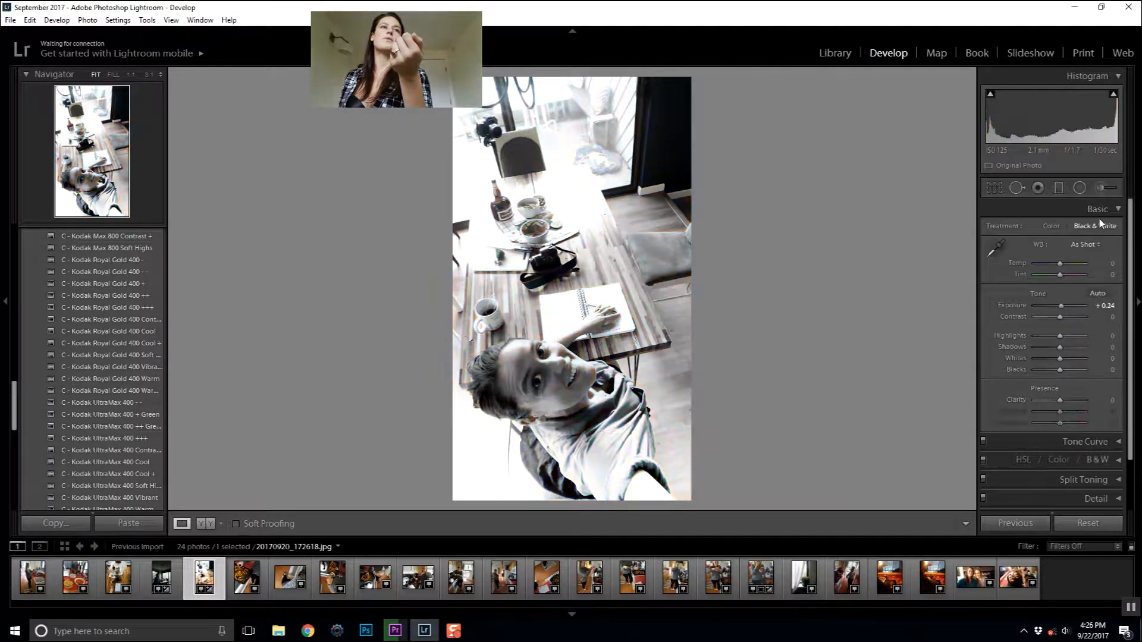
{"action": "left_click", "coordinate": [1051, 227]}
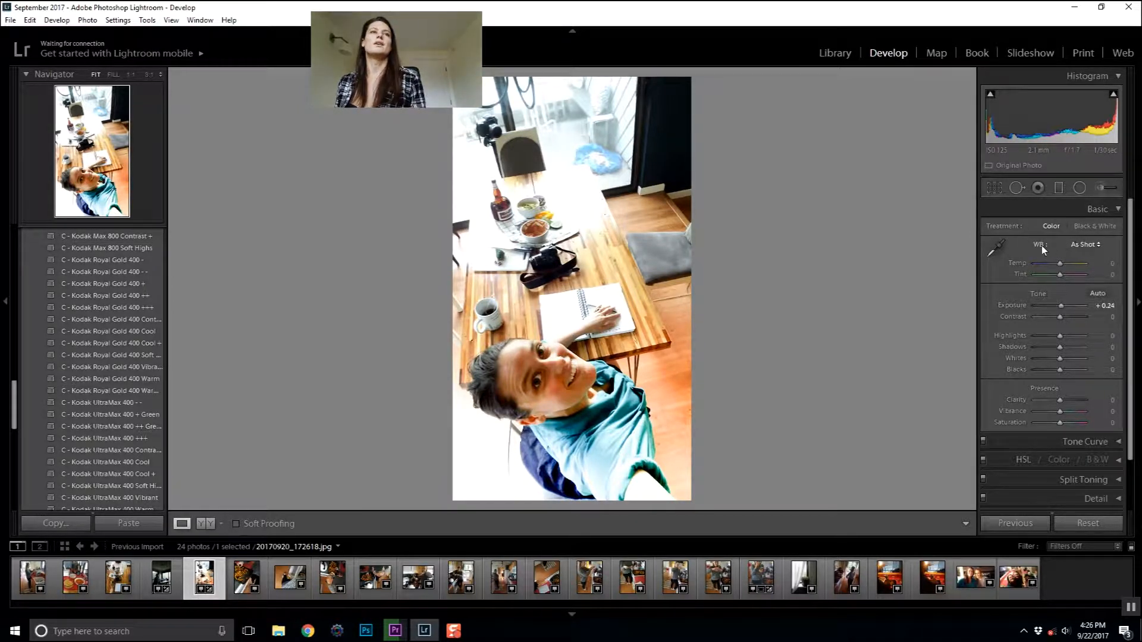
Step: Set the white balance to Auto on the selfie and on photo 20170920_182554.jpg
{"action": "left_click", "coordinate": [1092, 244]}
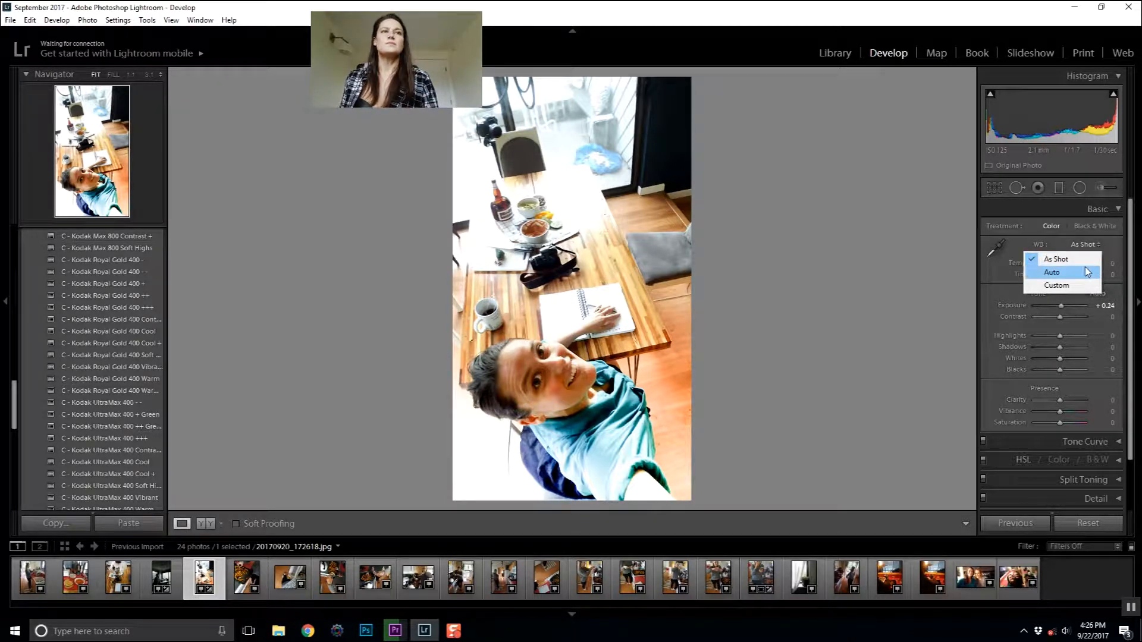
{"action": "left_click", "coordinate": [1088, 272]}
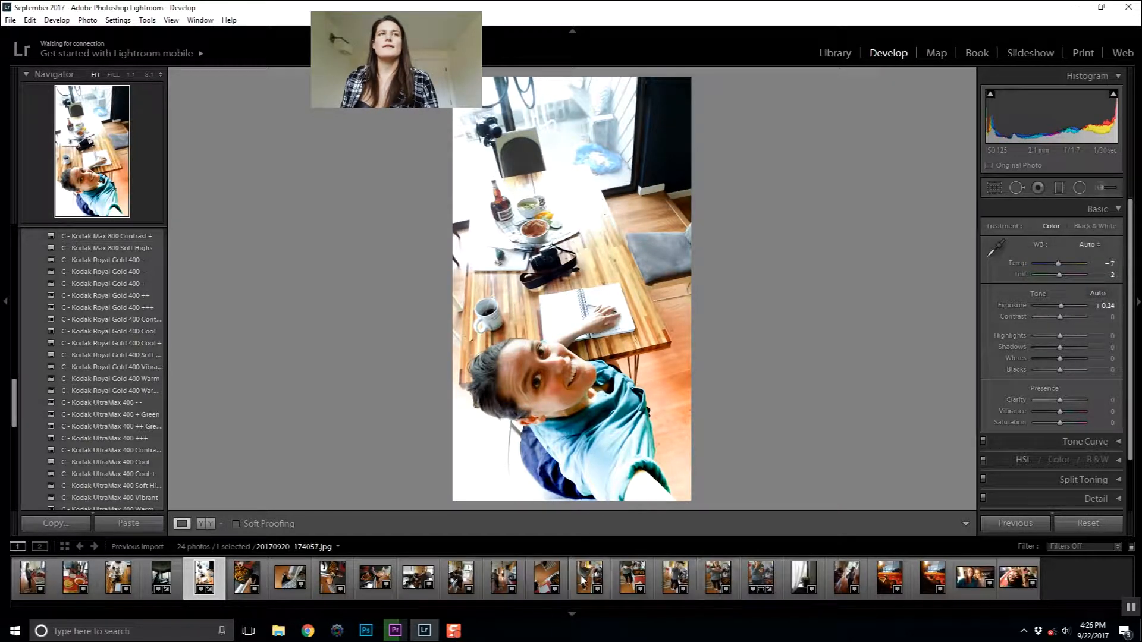
{"action": "left_click", "coordinate": [890, 577]}
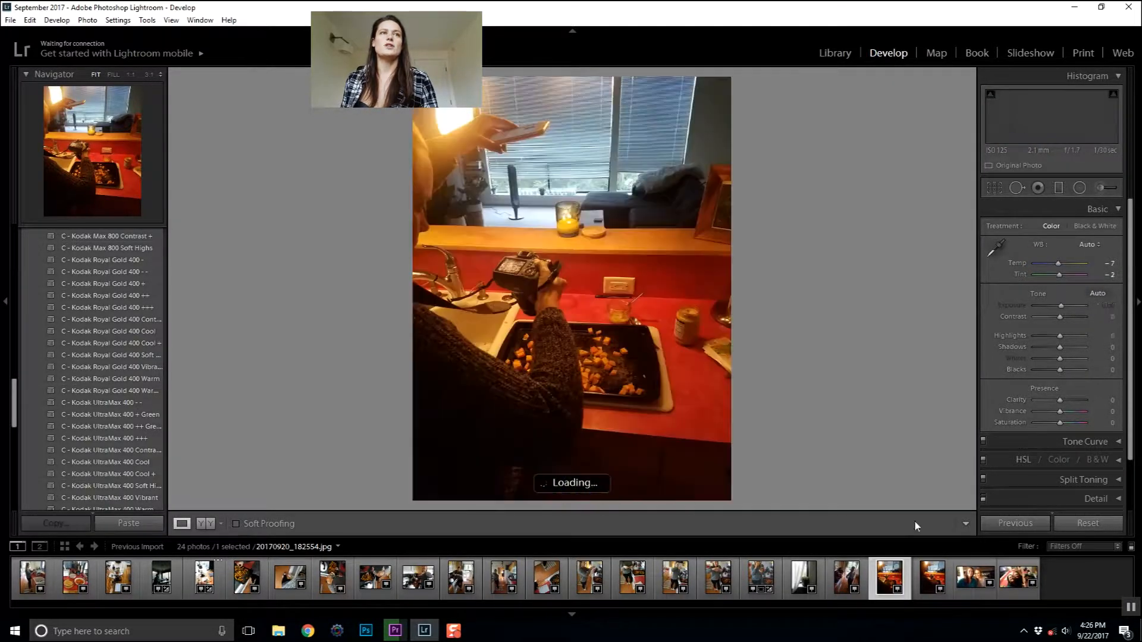
{"action": "left_click", "coordinate": [1097, 243]}
{"action": "left_click", "coordinate": [1084, 275]}
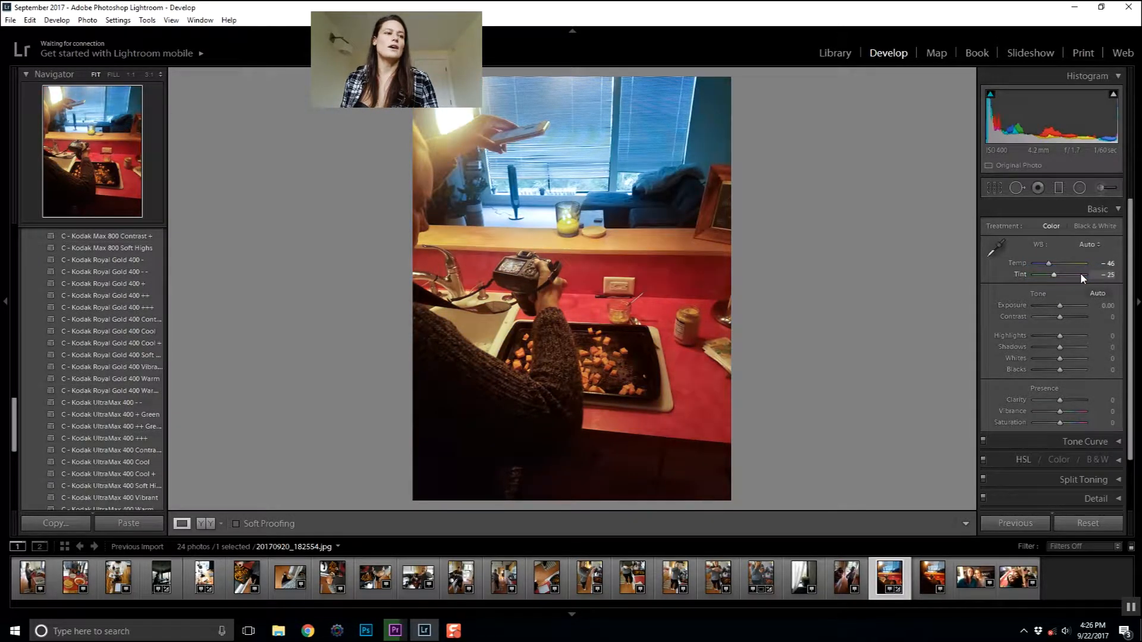
Step: Compare the Auto, Custom and As Shot white balance options on photo 20170920_182554.jpg and return it to As Shot
{"action": "left_click", "coordinate": [1084, 245]}
{"action": "left_click", "coordinate": [1090, 260]}
{"action": "left_click", "coordinate": [1094, 245]}
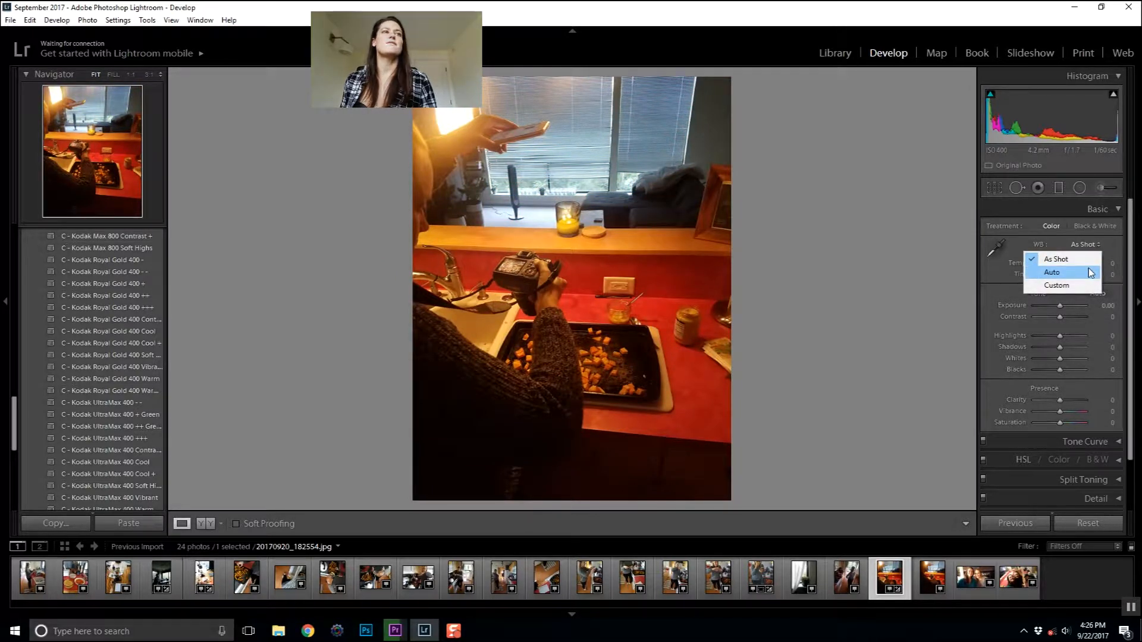
{"action": "left_click", "coordinate": [1091, 272]}
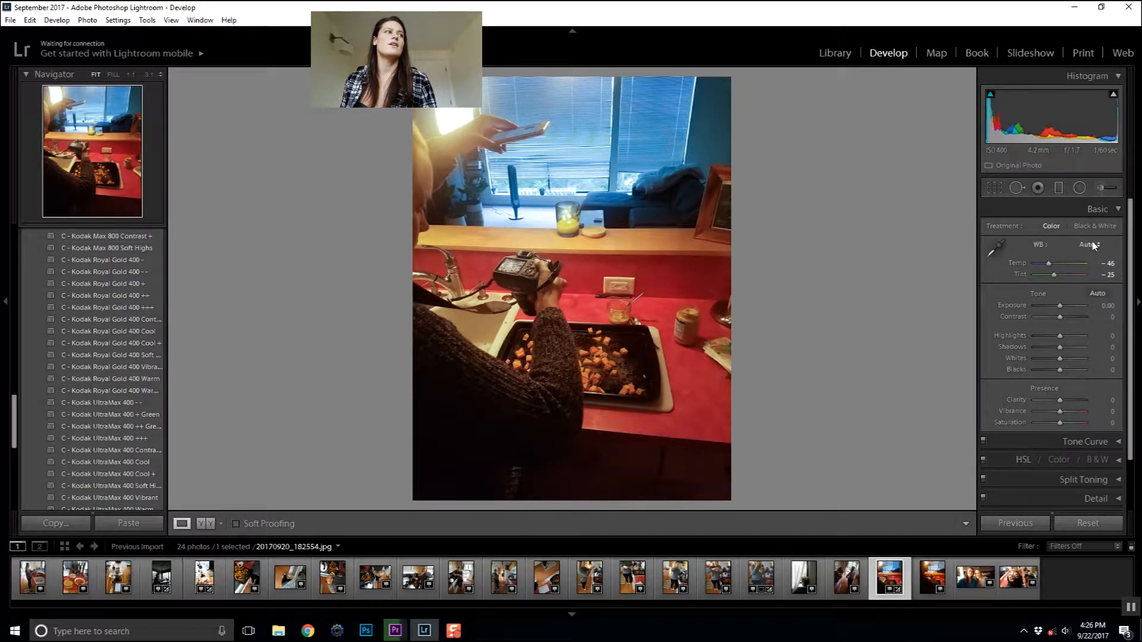
{"action": "left_click", "coordinate": [1088, 244]}
{"action": "left_click", "coordinate": [1093, 285]}
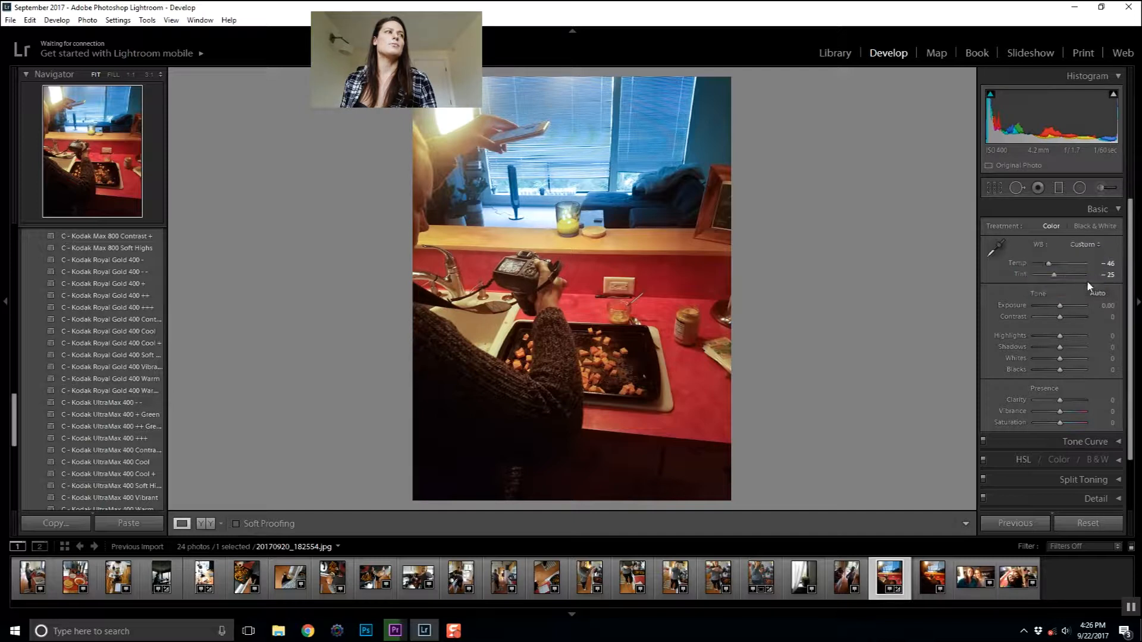
{"action": "left_click", "coordinate": [1084, 251]}
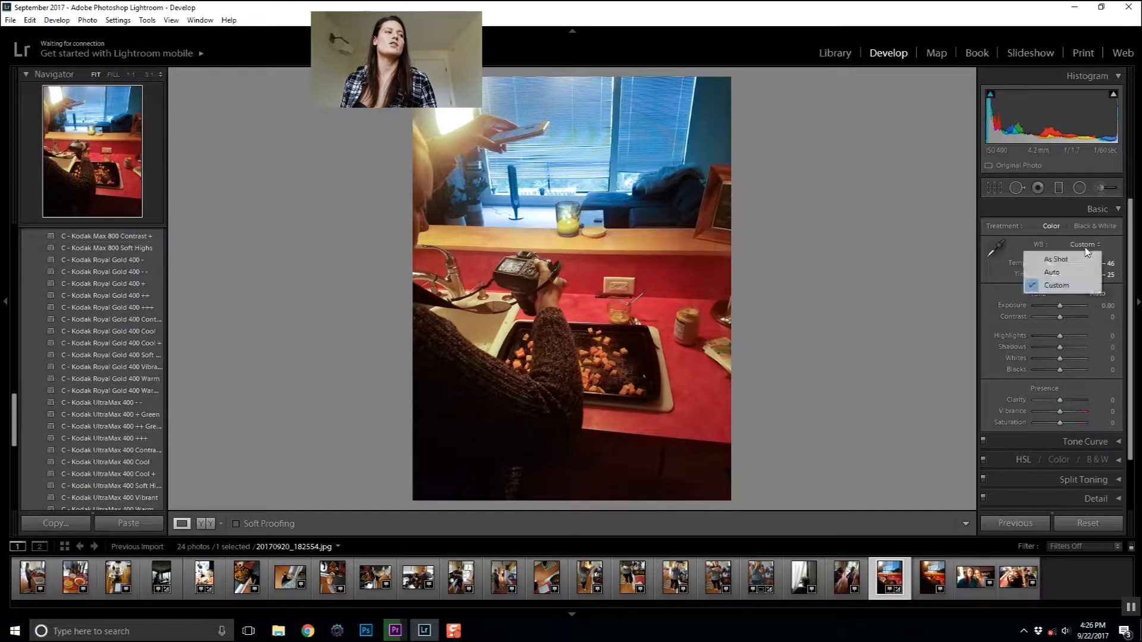
{"action": "left_click", "coordinate": [1074, 287]}
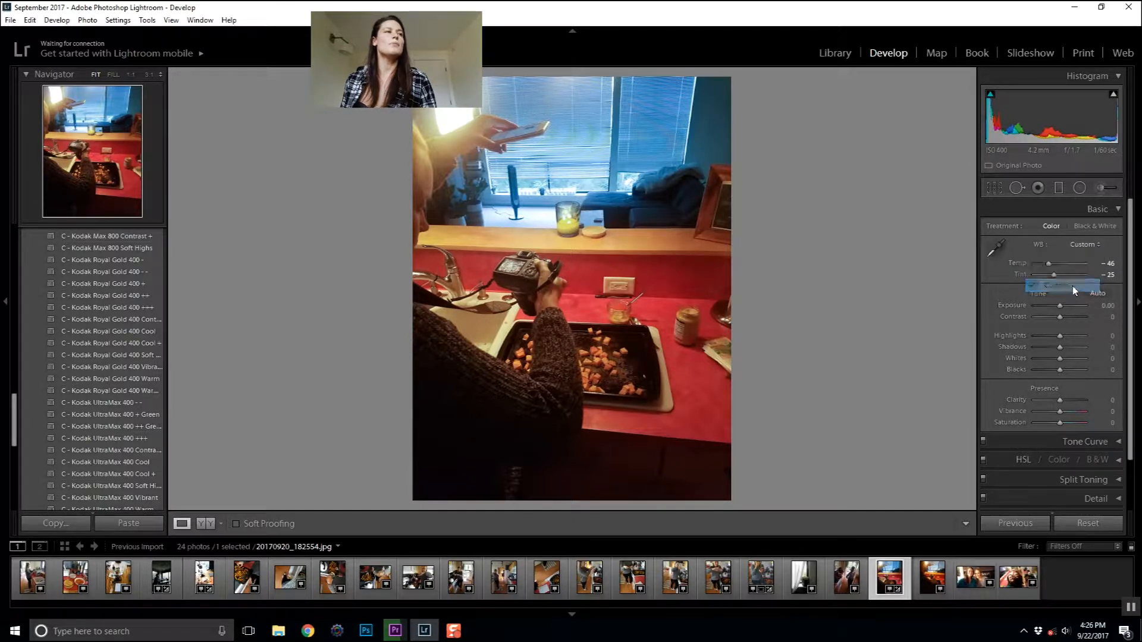
{"action": "left_click", "coordinate": [1084, 244]}
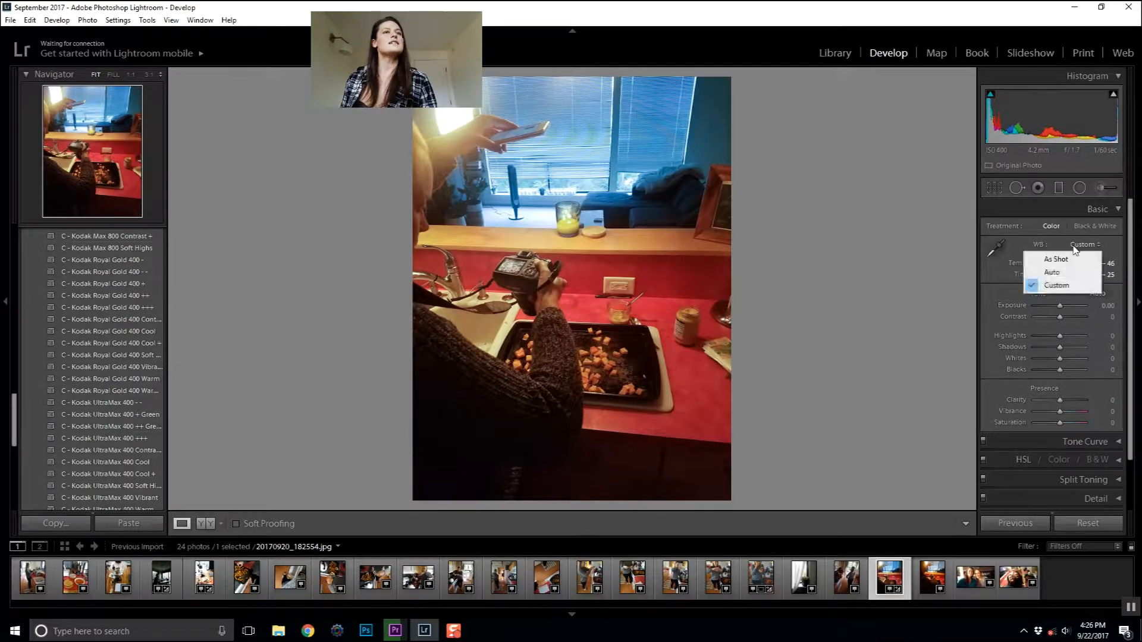
{"action": "left_click", "coordinate": [1080, 264]}
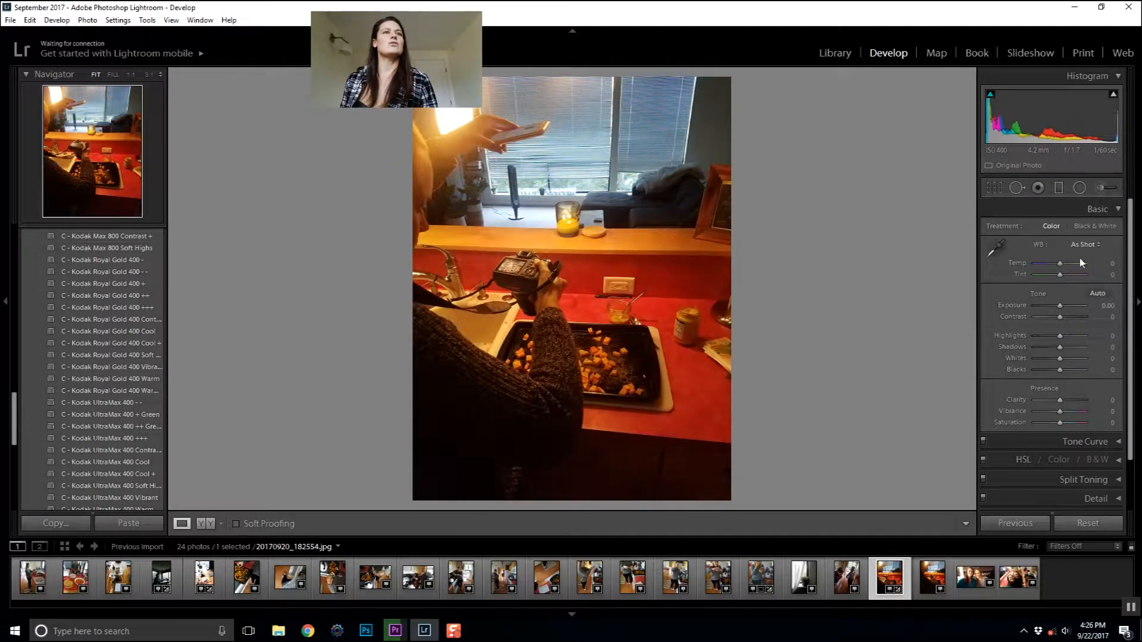
Step: Widen the presets panel, try to sample the bright windowsill with the White Balance Selector and put the selector away
{"action": "left_click", "coordinate": [1003, 251]}
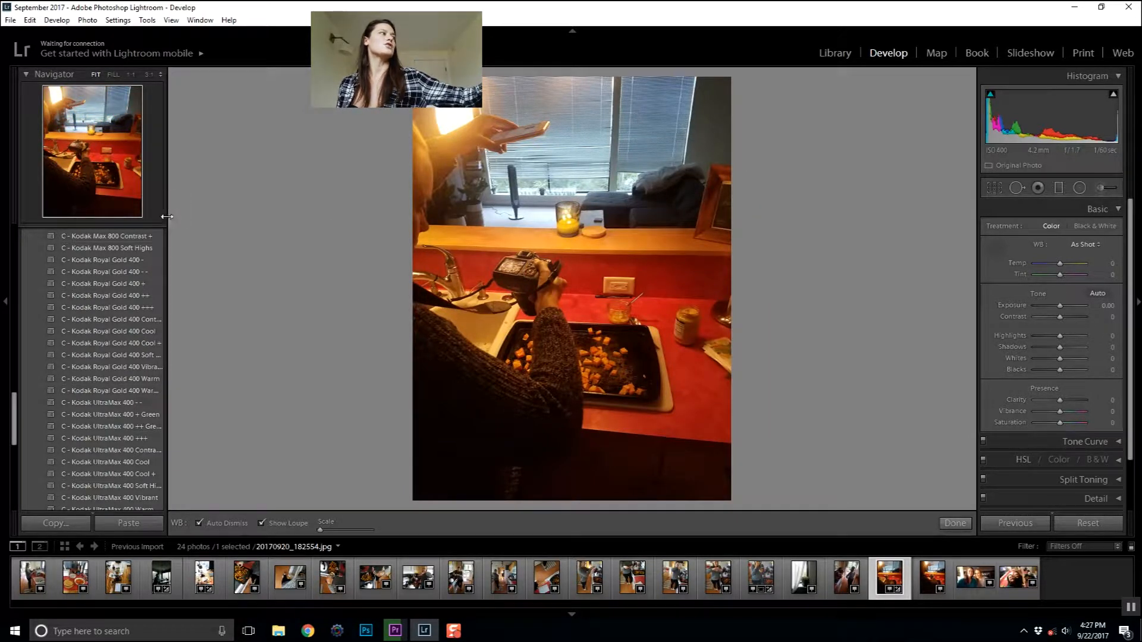
{"action": "left_click_drag", "start_coordinate": [167, 217], "coordinate": [247, 217]}
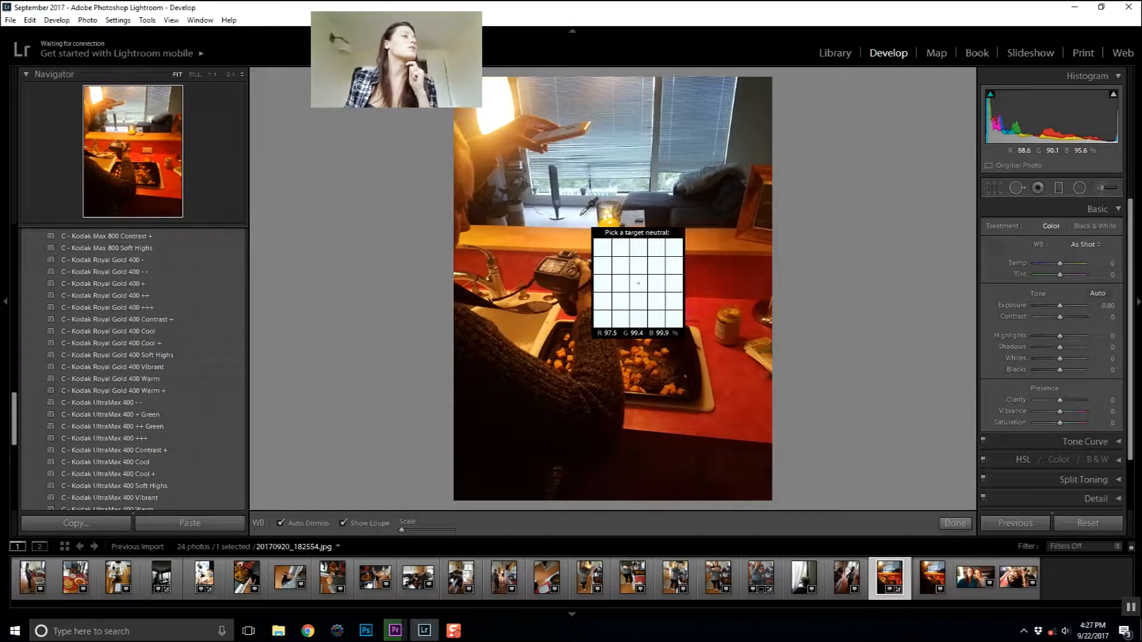
{"action": "left_click", "coordinate": [582, 213]}
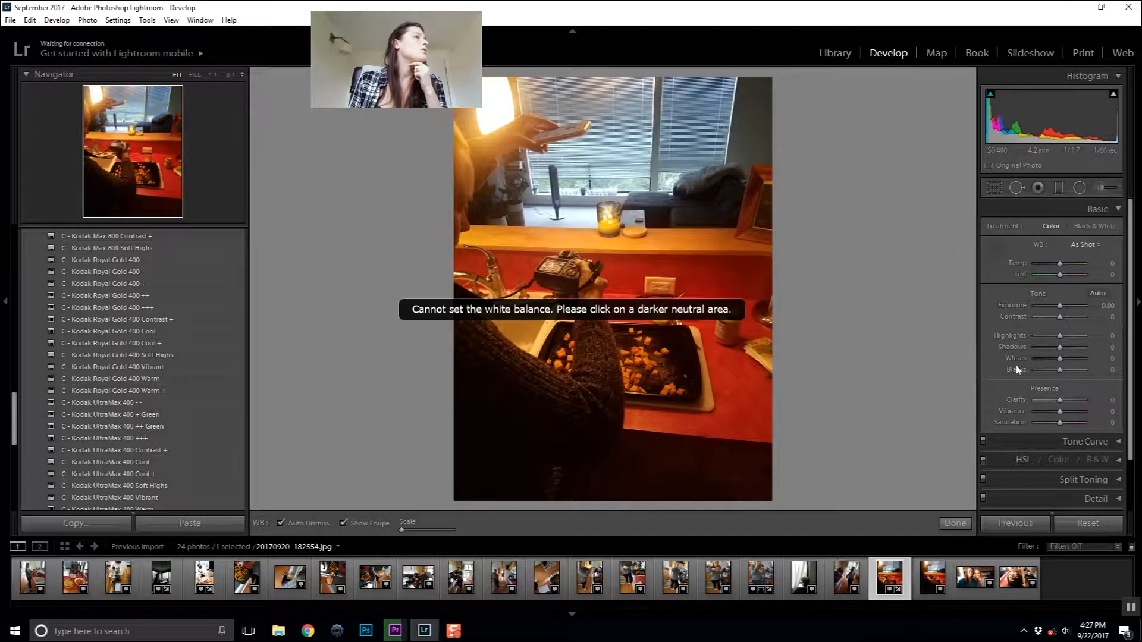
{"action": "left_click", "coordinate": [997, 247]}
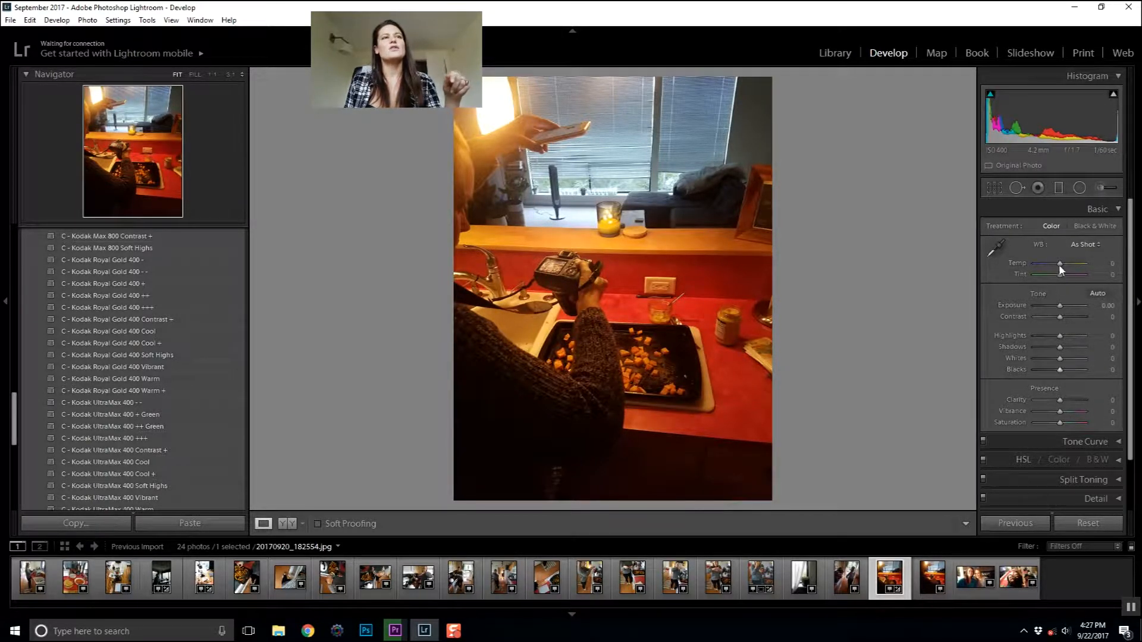
Step: Try warmer and cooler Temp values from +36 to -38 on the kitchen photo and reset Temp to 0
{"action": "mouse_move", "coordinate": [1058, 266]}
{"action": "left_mouse_down"}
{"action": "mouse_move", "coordinate": [1023, 265]}
{"action": "mouse_move", "coordinate": [1092, 269]}
{"action": "mouse_move", "coordinate": [1058, 268]}
{"action": "mouse_move", "coordinate": [1068, 263]}
{"action": "left_mouse_up"}
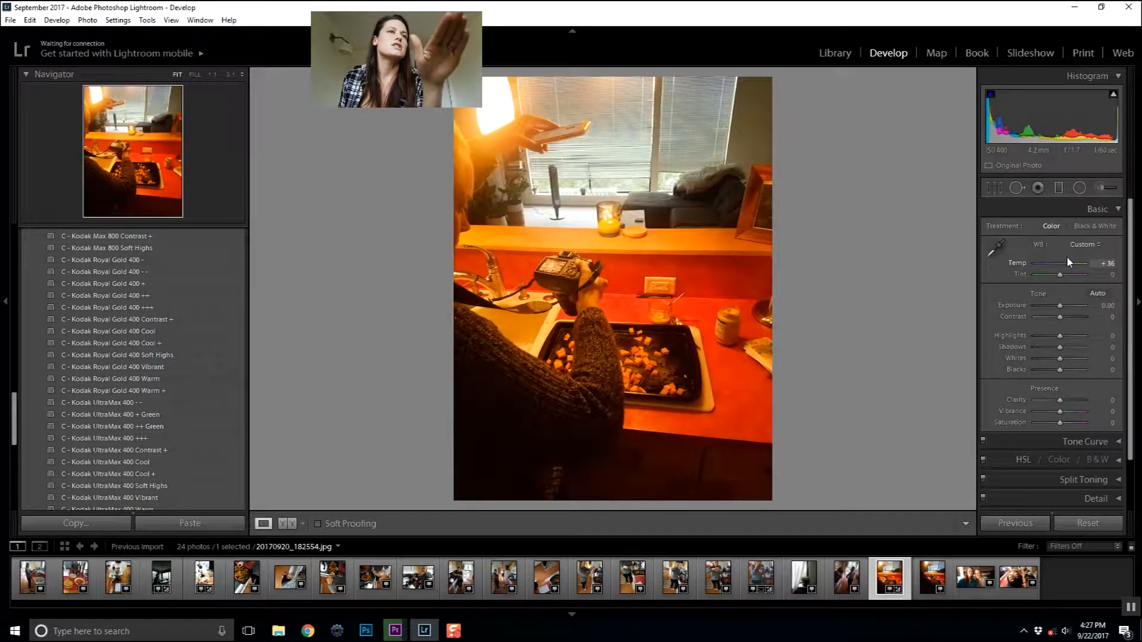
{"action": "left_click_drag", "start_coordinate": [1065, 258], "coordinate": [1052, 258]}
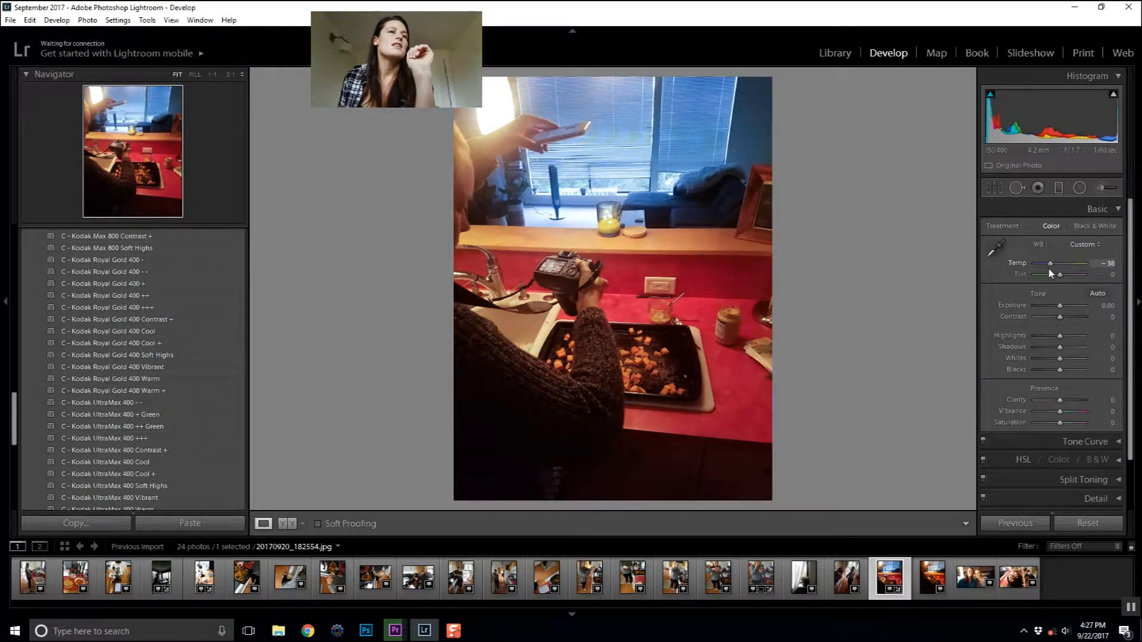
{"action": "left_click_drag", "start_coordinate": [1049, 269], "coordinate": [1059, 268]}
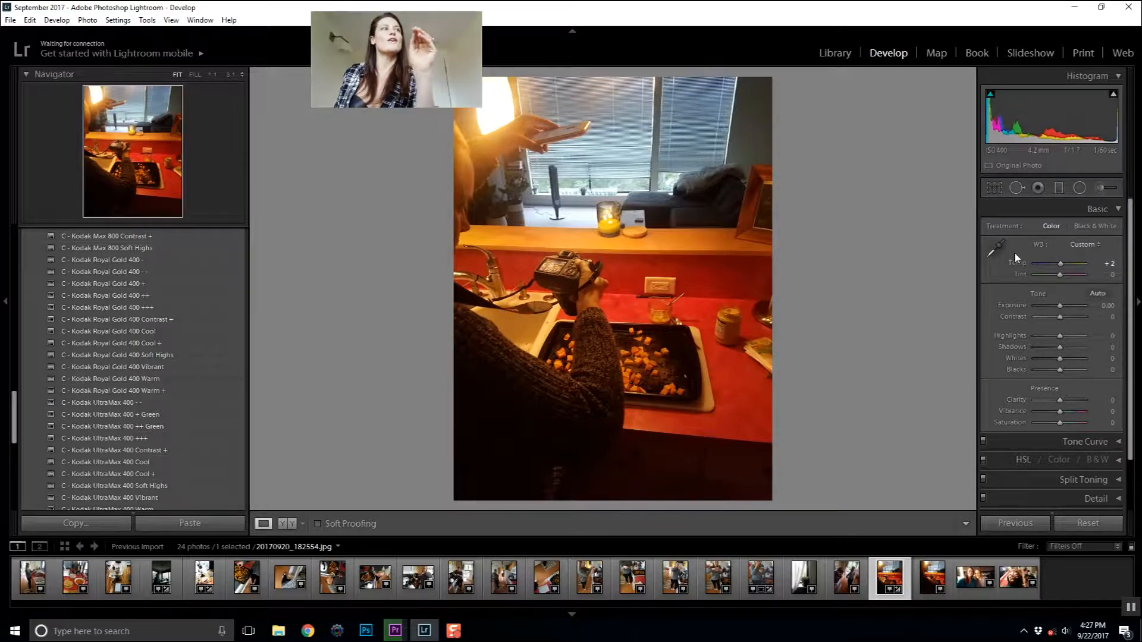
{"action": "left_click_drag", "start_coordinate": [1060, 265], "coordinate": [1064, 267]}
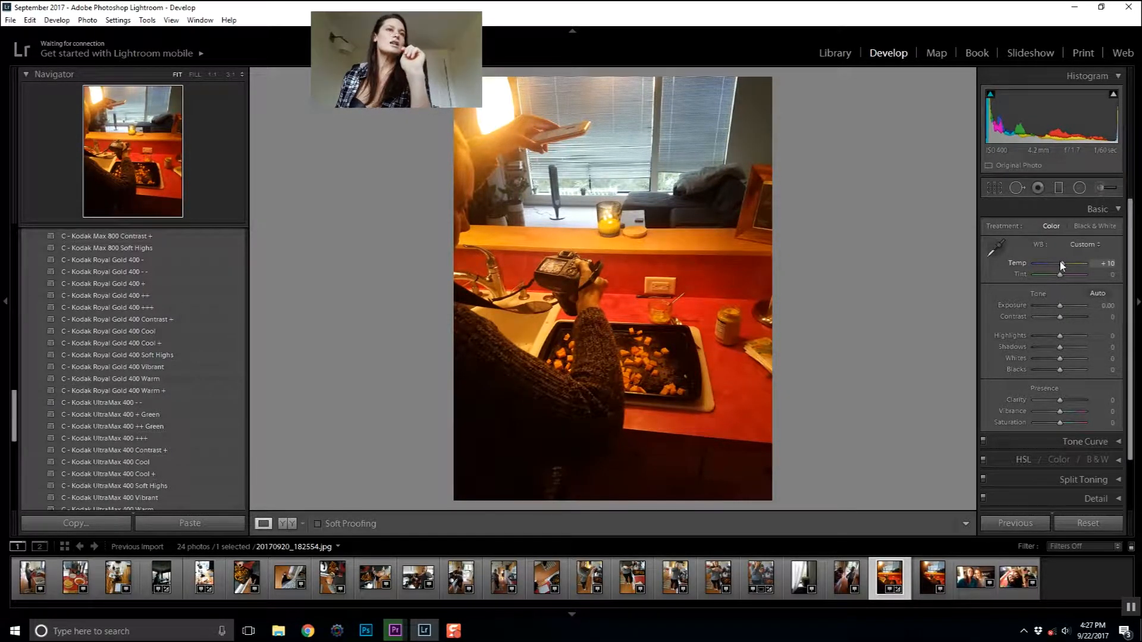
{"action": "double_click", "coordinate": [1060, 263]}
Step: Try small positive Tint shifts and Contrast +100 on the kitchen photo, leaving Tint at +5
{"action": "mouse_move", "coordinate": [1060, 276]}
{"action": "left_mouse_down"}
{"action": "mouse_move", "coordinate": [1023, 276]}
{"action": "mouse_move", "coordinate": [1098, 277]}
{"action": "mouse_move", "coordinate": [1049, 277]}
{"action": "mouse_move", "coordinate": [1063, 274]}
{"action": "left_mouse_up"}
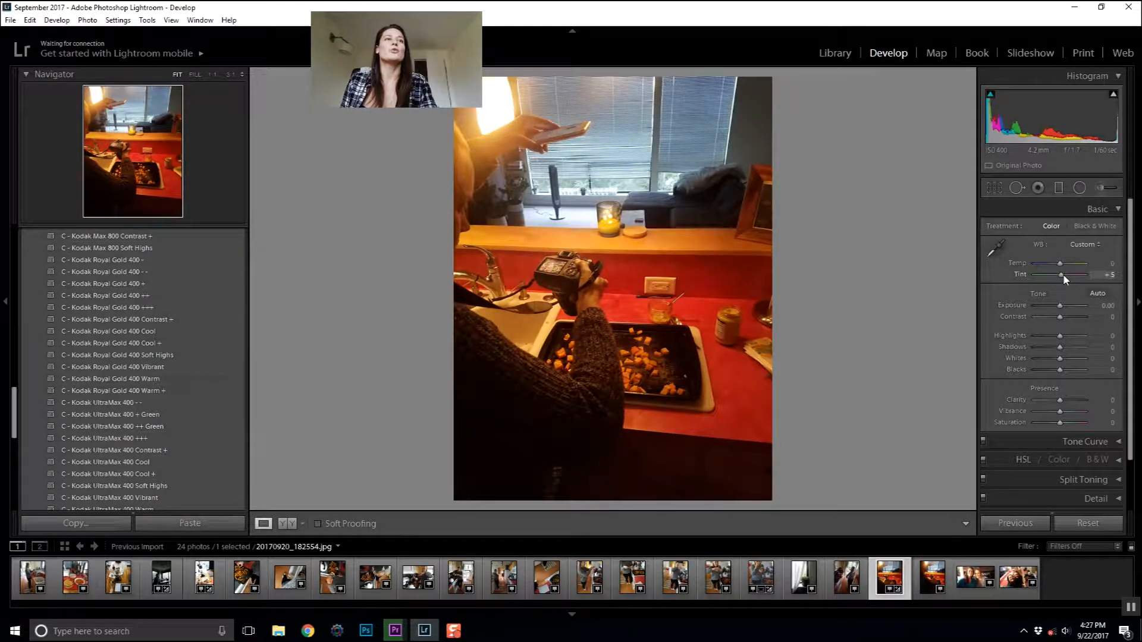
{"action": "left_click_drag", "start_coordinate": [1062, 274], "coordinate": [1061, 277]}
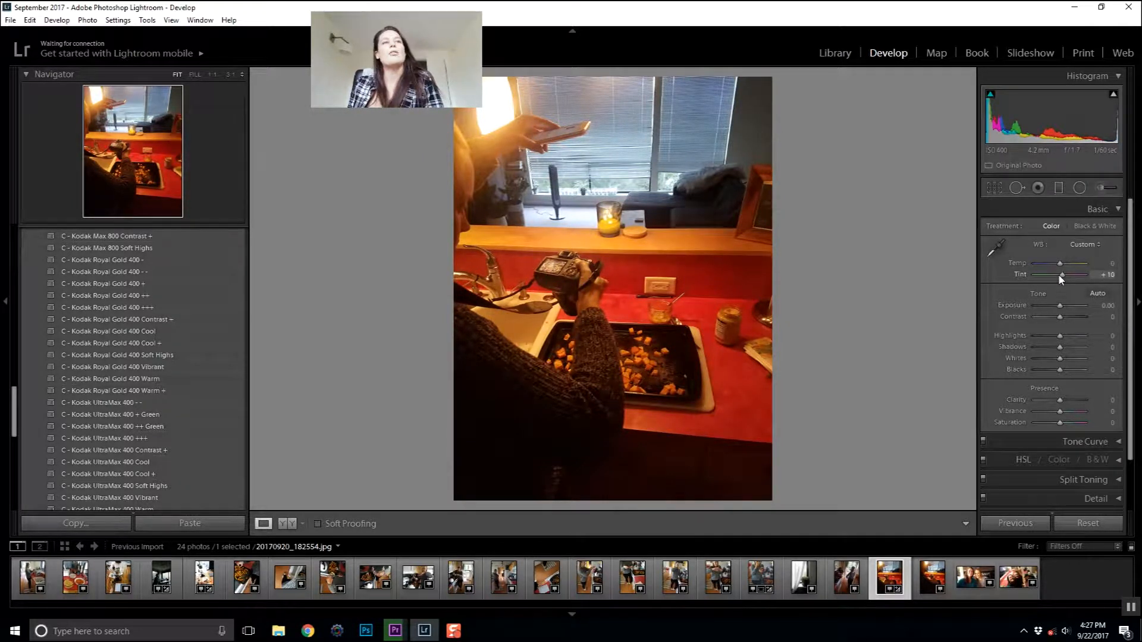
{"action": "double_click", "coordinate": [1059, 275]}
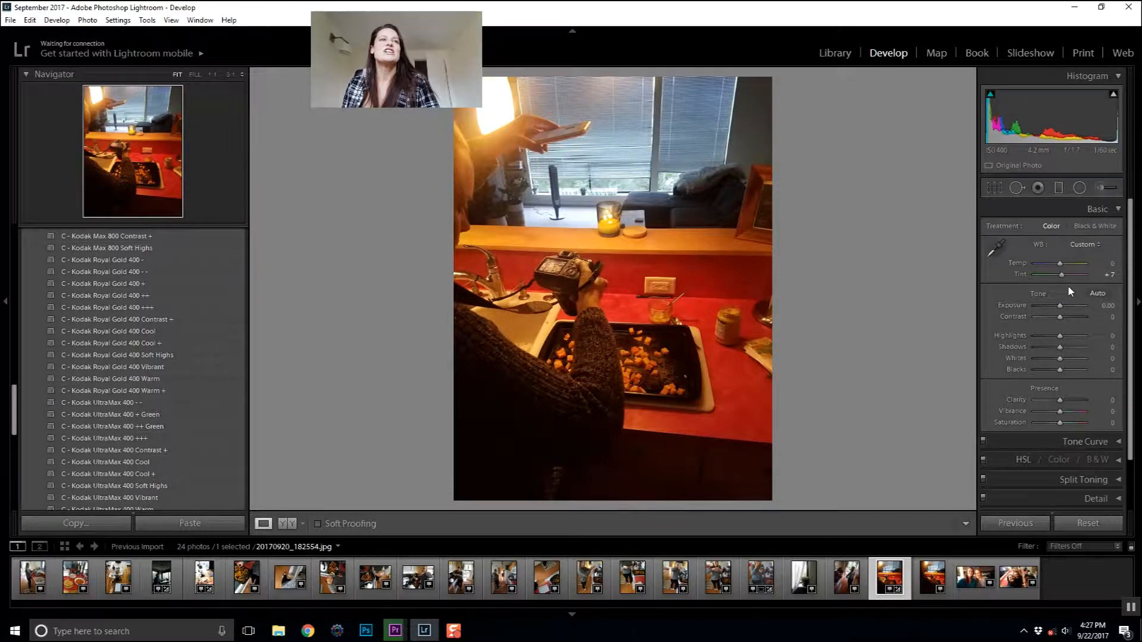
{"action": "left_click_drag", "start_coordinate": [1060, 317], "coordinate": [1091, 309]}
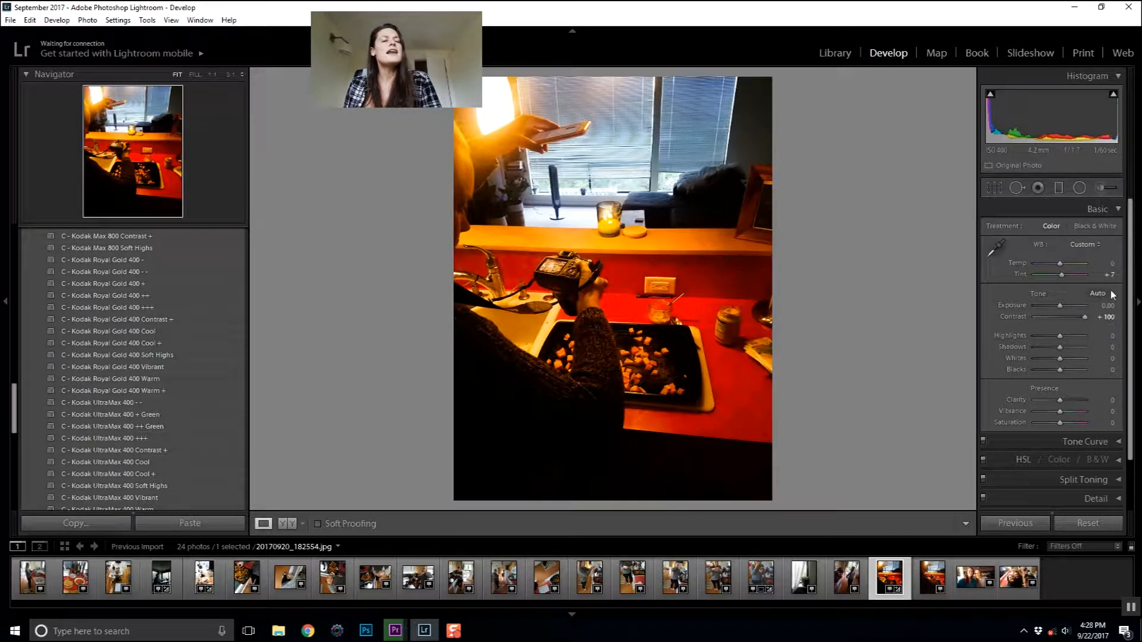
{"action": "left_click_drag", "start_coordinate": [1062, 276], "coordinate": [1063, 276]}
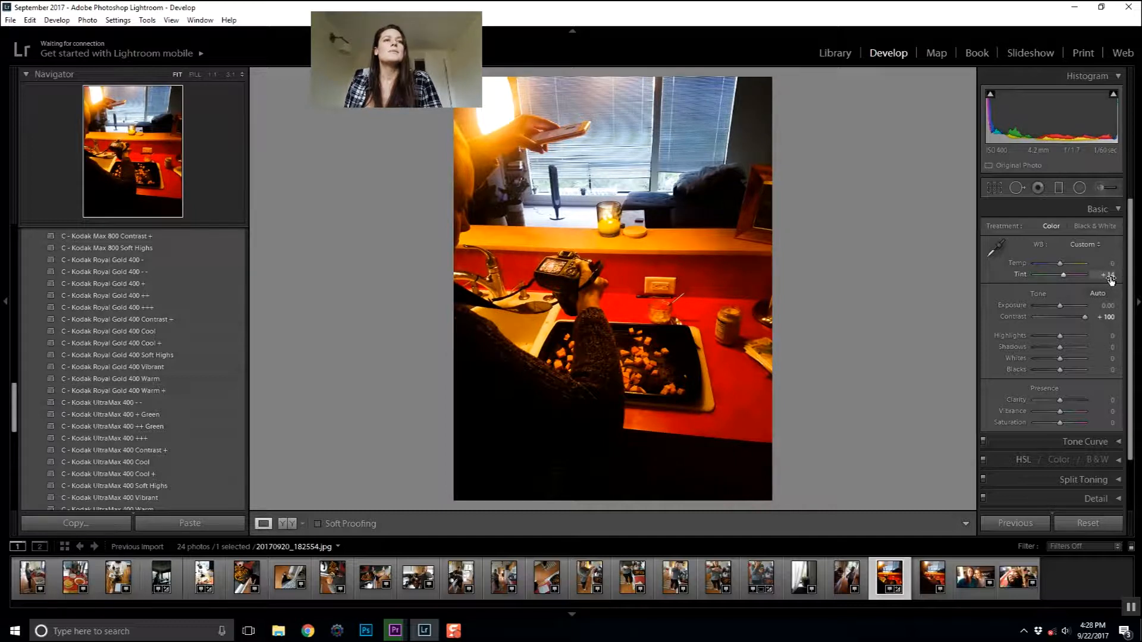
{"action": "mouse_move", "coordinate": [1066, 276]}
{"action": "left_mouse_down"}
{"action": "mouse_move", "coordinate": [1085, 277]}
{"action": "mouse_move", "coordinate": [1034, 283]}
{"action": "mouse_move", "coordinate": [1084, 289]}
{"action": "mouse_move", "coordinate": [1066, 287]}
{"action": "left_mouse_up"}
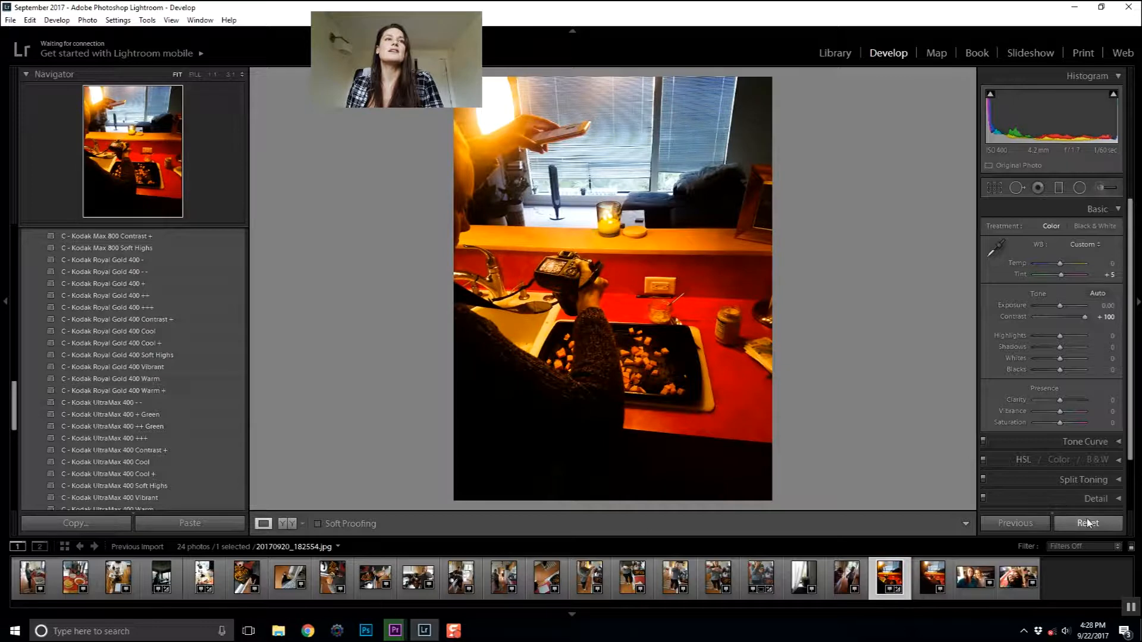
Step: Reset all the kitchen photo's Develop settings, try an Exposure change and reset the photo again
{"action": "left_click", "coordinate": [1088, 523]}
{"action": "mouse_move", "coordinate": [1060, 305]}
{"action": "left_mouse_down"}
{"action": "mouse_move", "coordinate": [1084, 308]}
{"action": "mouse_move", "coordinate": [1058, 306]}
{"action": "mouse_move", "coordinate": [1066, 312]}
{"action": "left_mouse_up"}
{"action": "left_click", "coordinate": [1065, 524]}
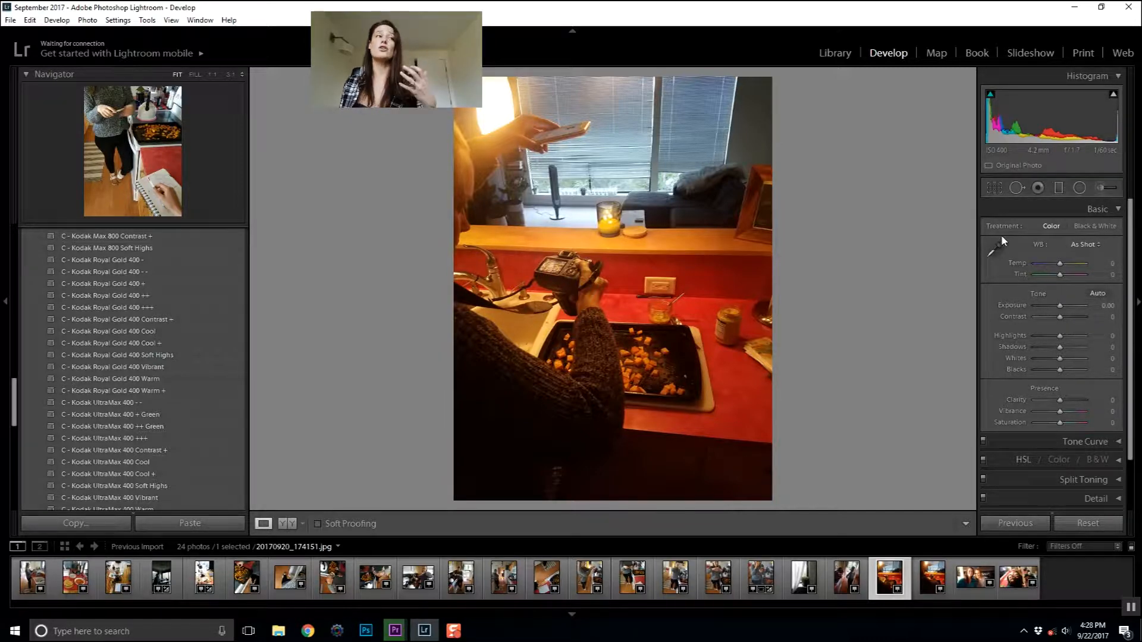
Step: Set Exposure to +0.24 on the kitchen photo, compare Contrast at -100 and +100, and set Contrast to -17
{"action": "left_click_drag", "start_coordinate": [1058, 306], "coordinate": [1015, 315]}
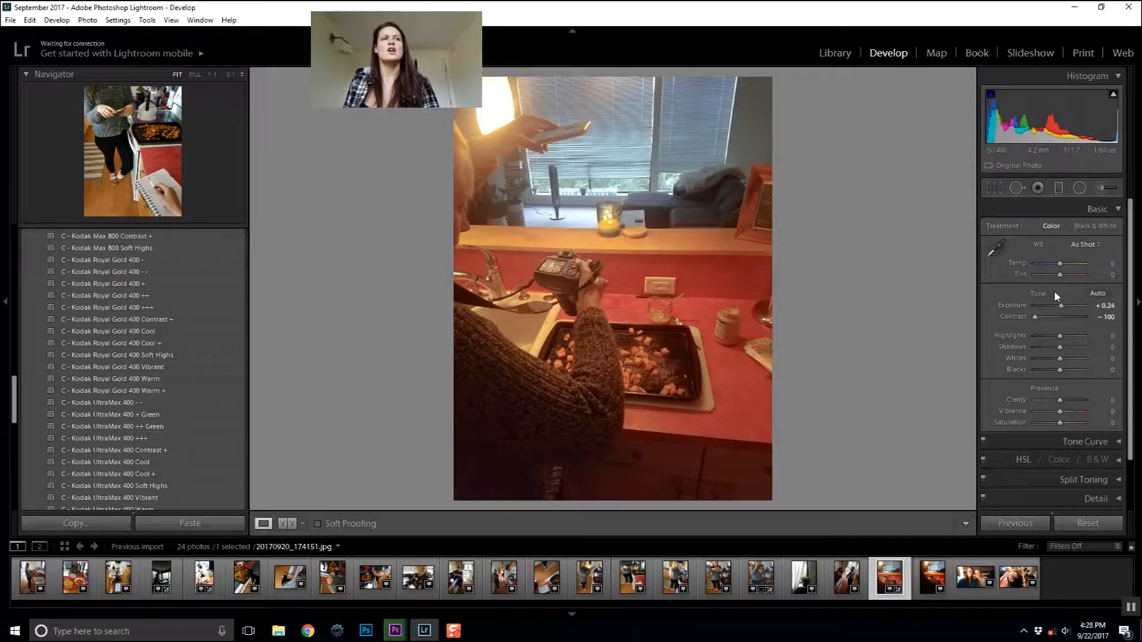
{"action": "left_click_drag", "start_coordinate": [1061, 317], "coordinate": [1109, 314]}
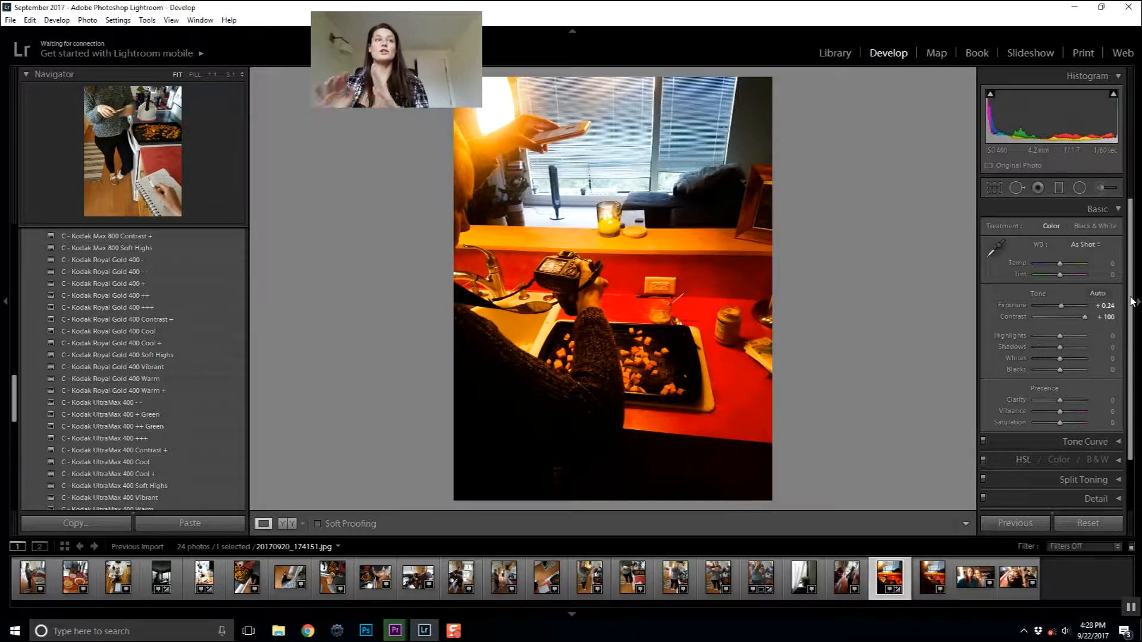
{"action": "left_click_drag", "start_coordinate": [1079, 318], "coordinate": [1068, 318]}
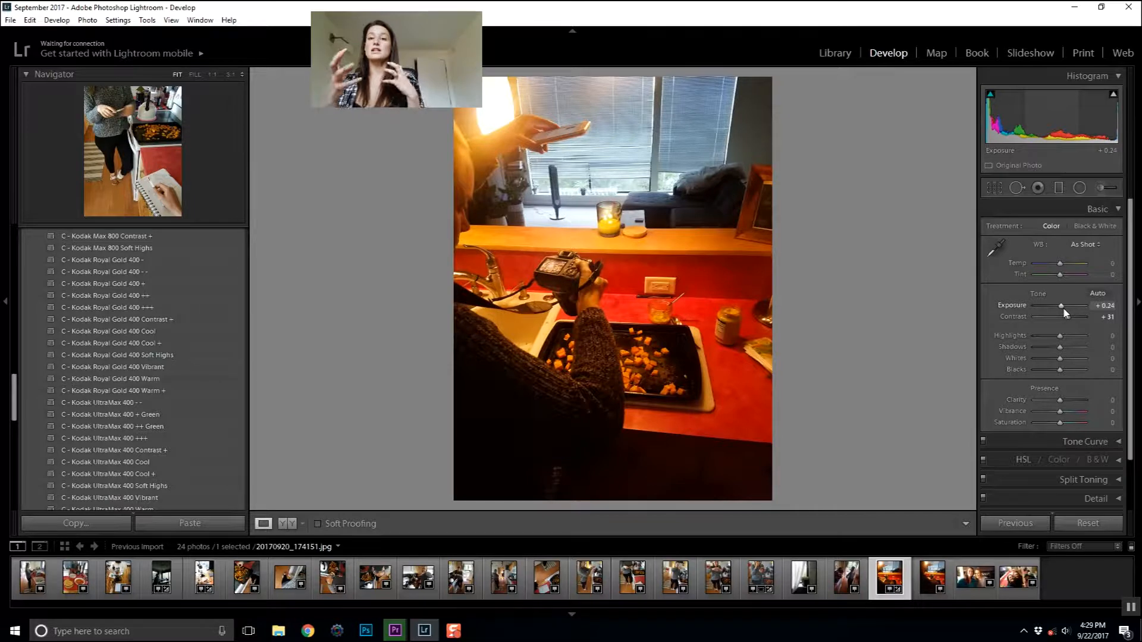
{"action": "left_click_drag", "start_coordinate": [1065, 316], "coordinate": [1056, 319]}
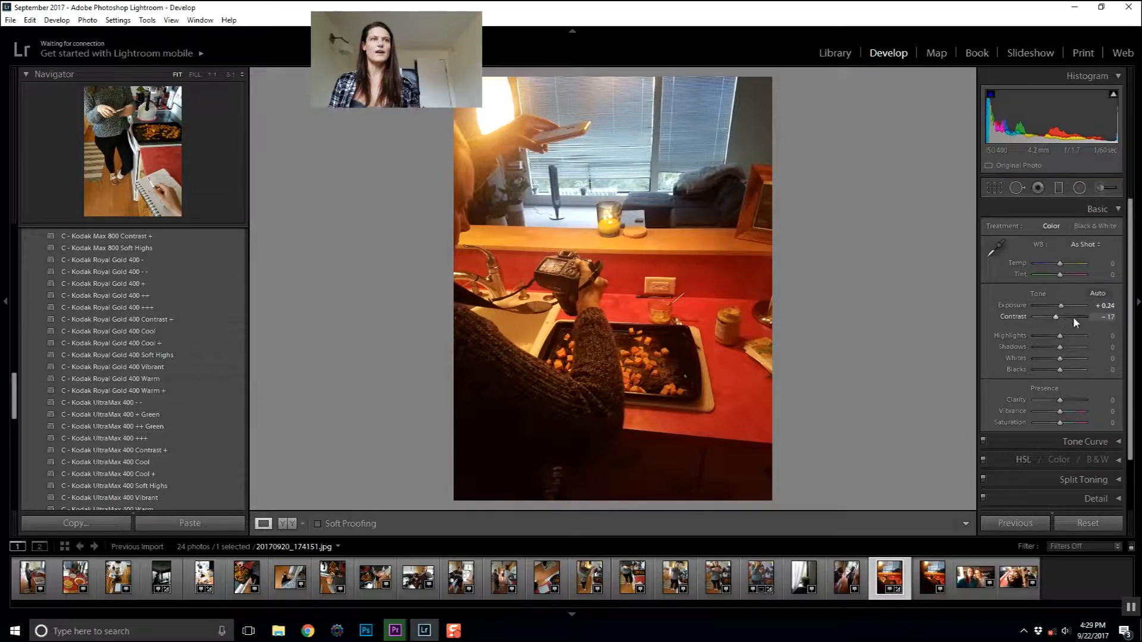
Step: Open photo 20170920_172954.jpg, examine the face close up with Contrast at +100 and set Contrast to +5
{"action": "left_click", "coordinate": [418, 577]}
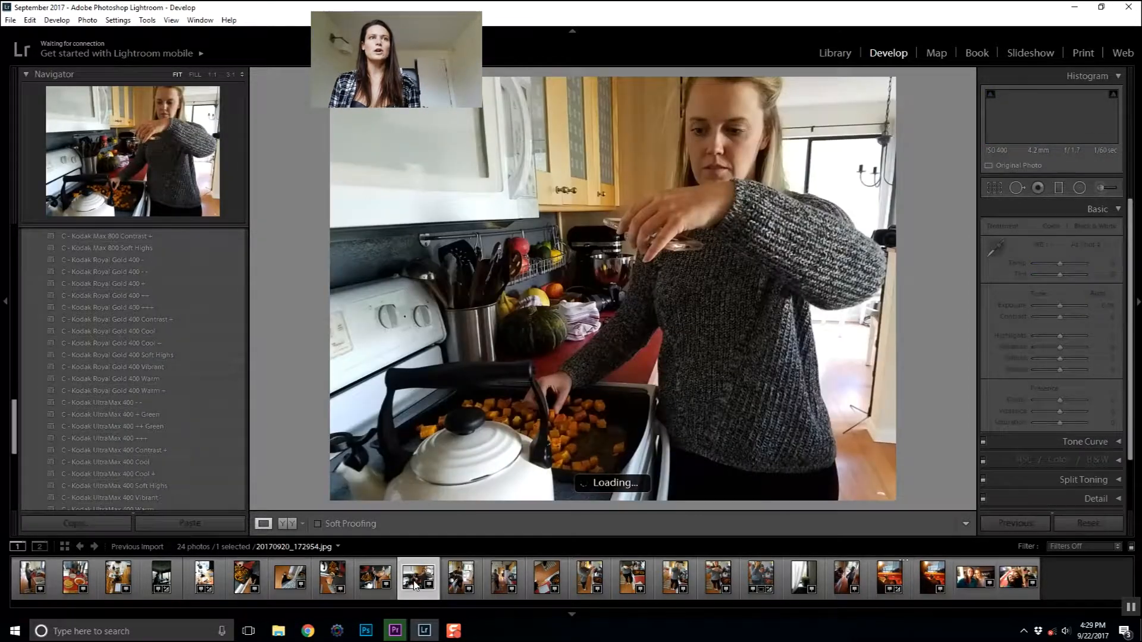
{"action": "left_click_drag", "start_coordinate": [1060, 317], "coordinate": [1099, 321]}
{"action": "left_click", "coordinate": [744, 140]}
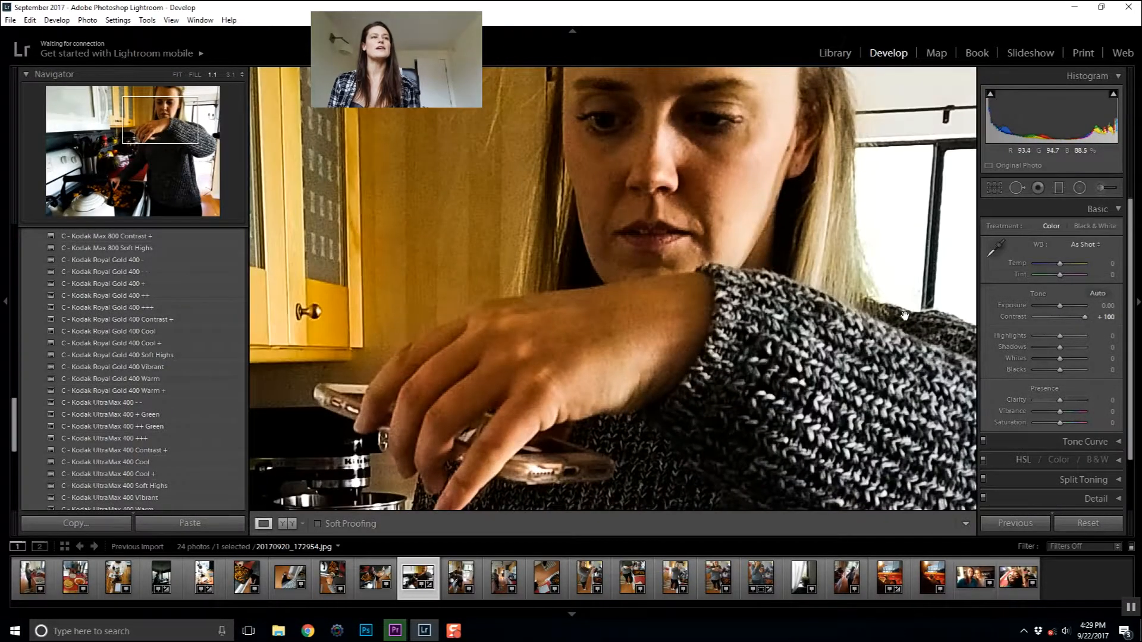
{"action": "mouse_move", "coordinate": [1085, 316]}
{"action": "left_mouse_down"}
{"action": "mouse_move", "coordinate": [1031, 318]}
{"action": "mouse_move", "coordinate": [1101, 319]}
{"action": "left_mouse_up"}
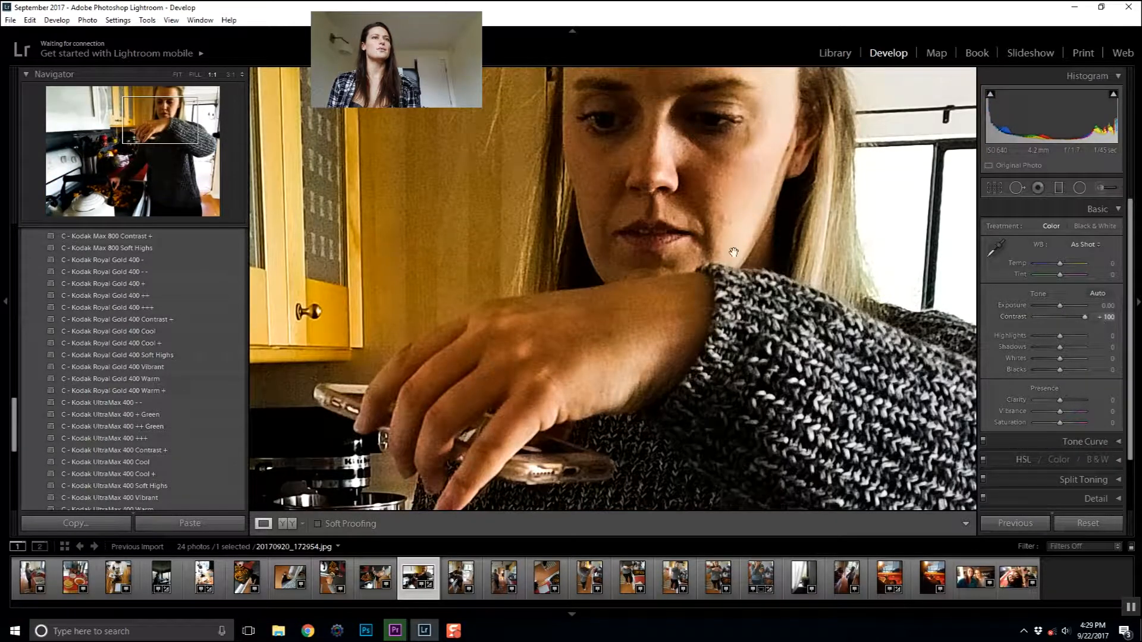
{"action": "left_click", "coordinate": [1062, 316]}
{"action": "key", "text": "z"}
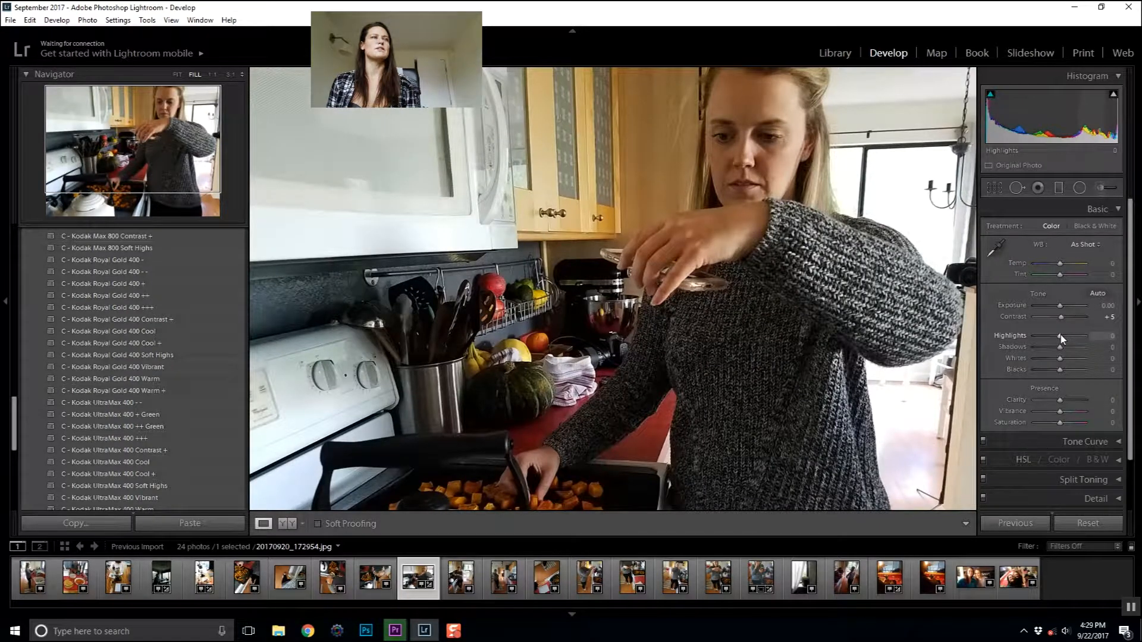
Step: Try strong Highlights and Whites changes on the whole photo, and set Highlights to +5 and Whites to -5
{"action": "left_click_drag", "start_coordinate": [1061, 335], "coordinate": [1037, 338]}
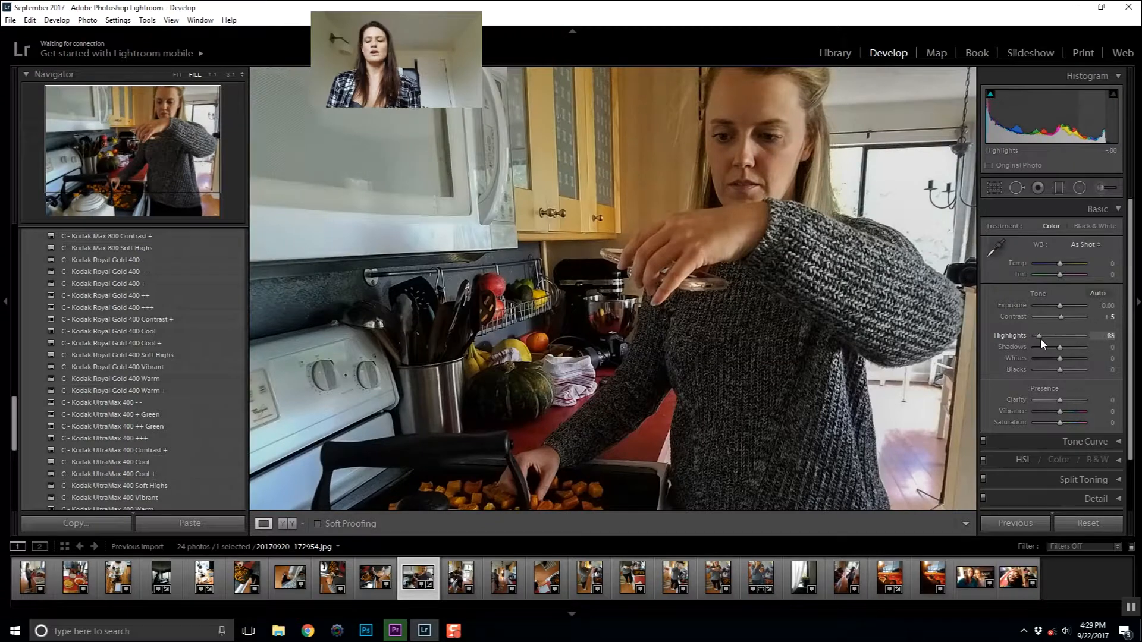
{"action": "key", "text": "ctrl+minus"}
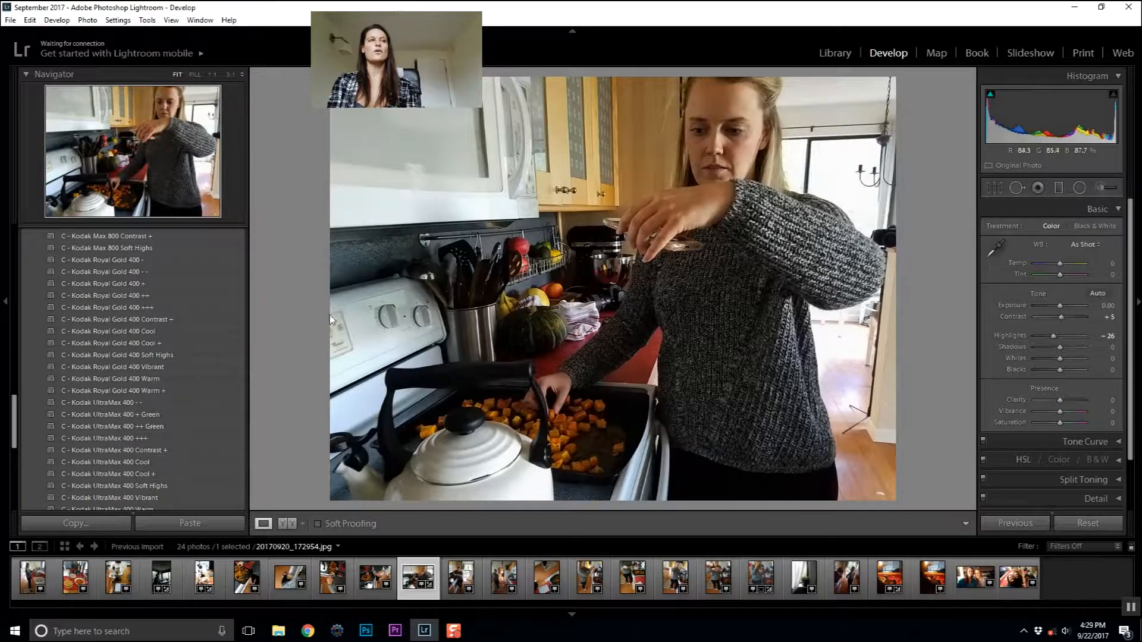
{"action": "left_click_drag", "start_coordinate": [1053, 336], "coordinate": [1085, 359]}
{"action": "left_click_drag", "start_coordinate": [1090, 337], "coordinate": [1061, 340]}
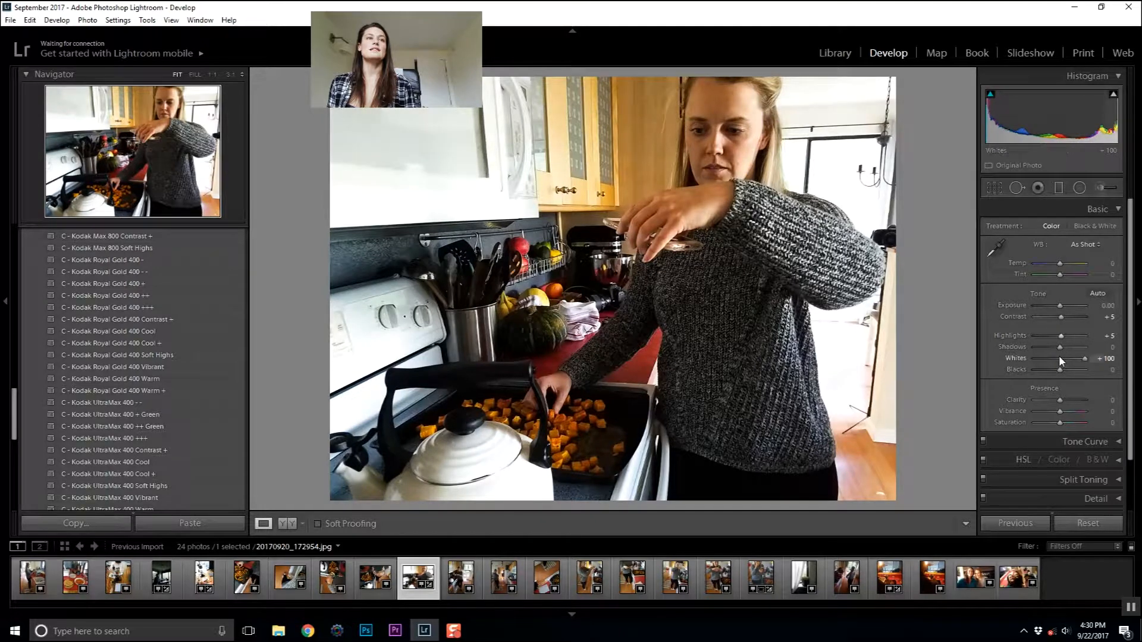
{"action": "left_click", "coordinate": [1059, 358]}
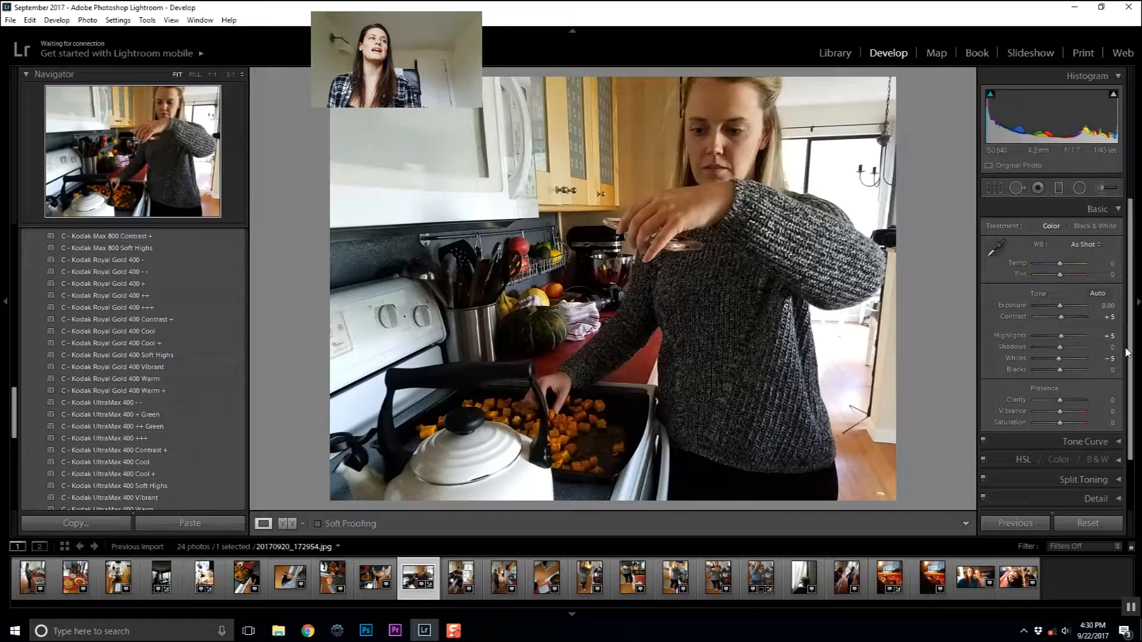
Step: Set Exposure to +0.24 and Contrast to -5, and try Highlights and Whites at +100 with Shadows and Blacks at -100
{"action": "left_click_drag", "start_coordinate": [1060, 305], "coordinate": [1066, 306]}
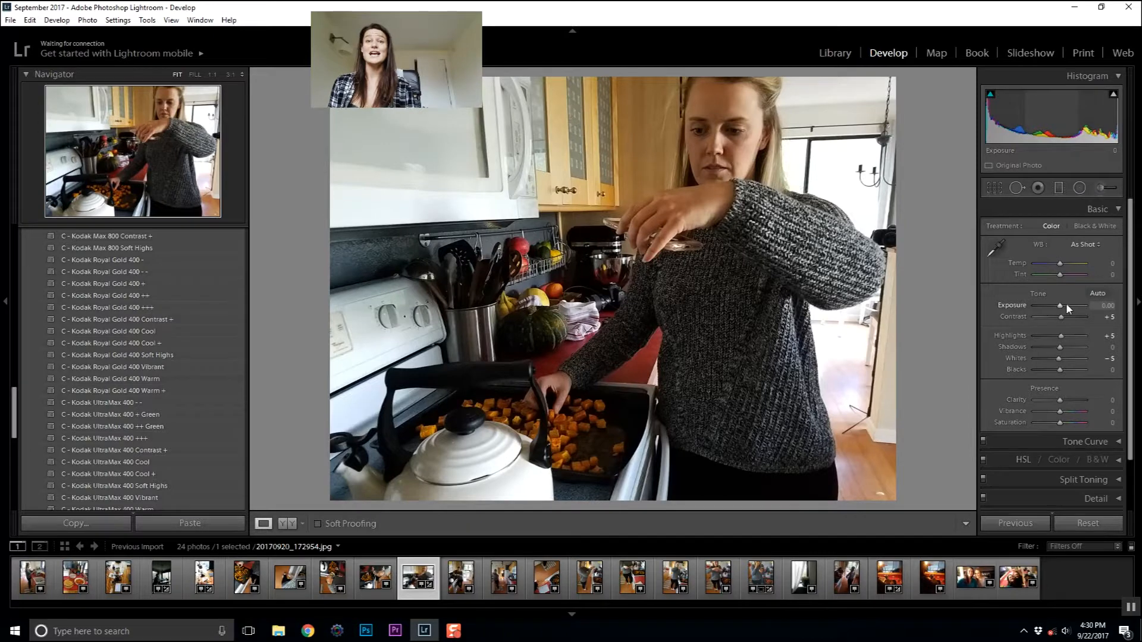
{"action": "left_click_drag", "start_coordinate": [1066, 302], "coordinate": [1062, 335]}
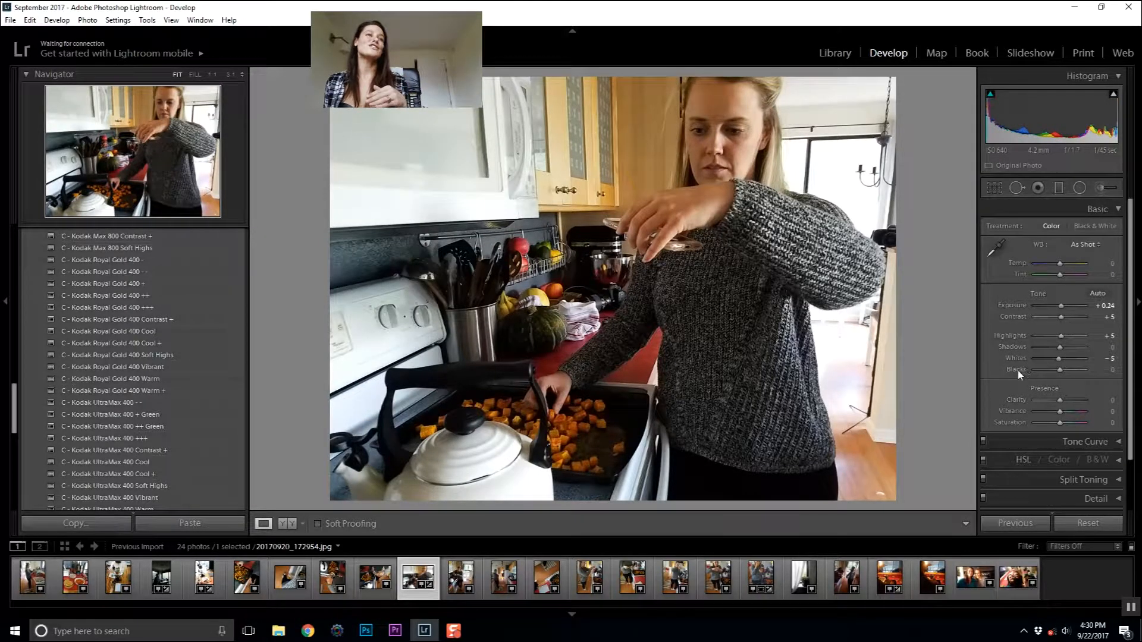
{"action": "left_click_drag", "start_coordinate": [1060, 347], "coordinate": [1026, 372]}
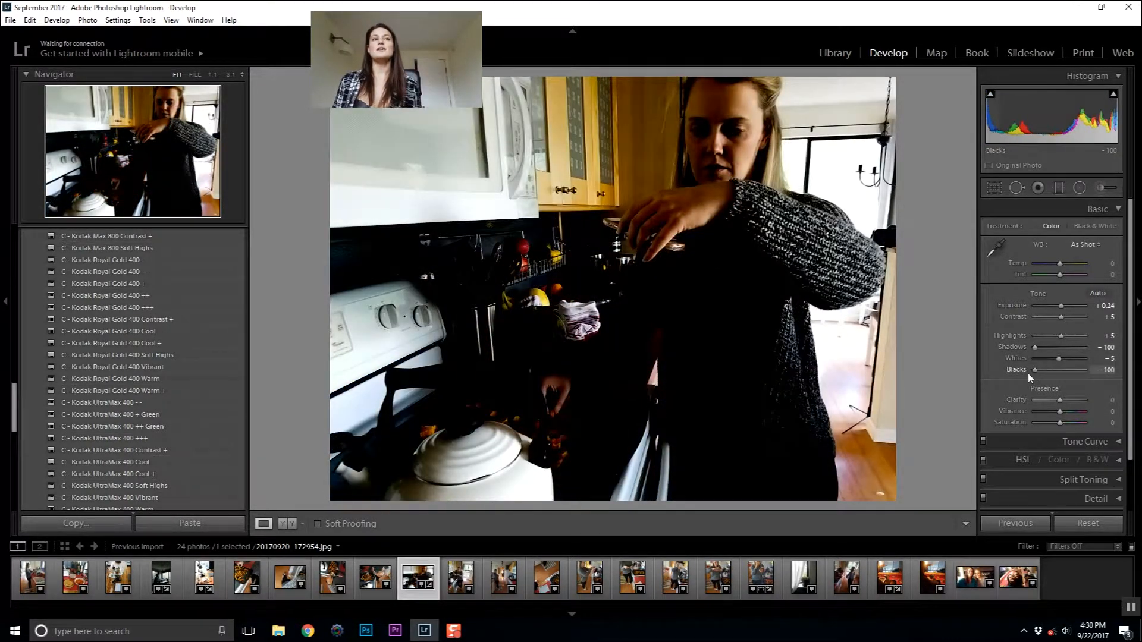
{"action": "left_click_drag", "start_coordinate": [1061, 335], "coordinate": [1095, 348]}
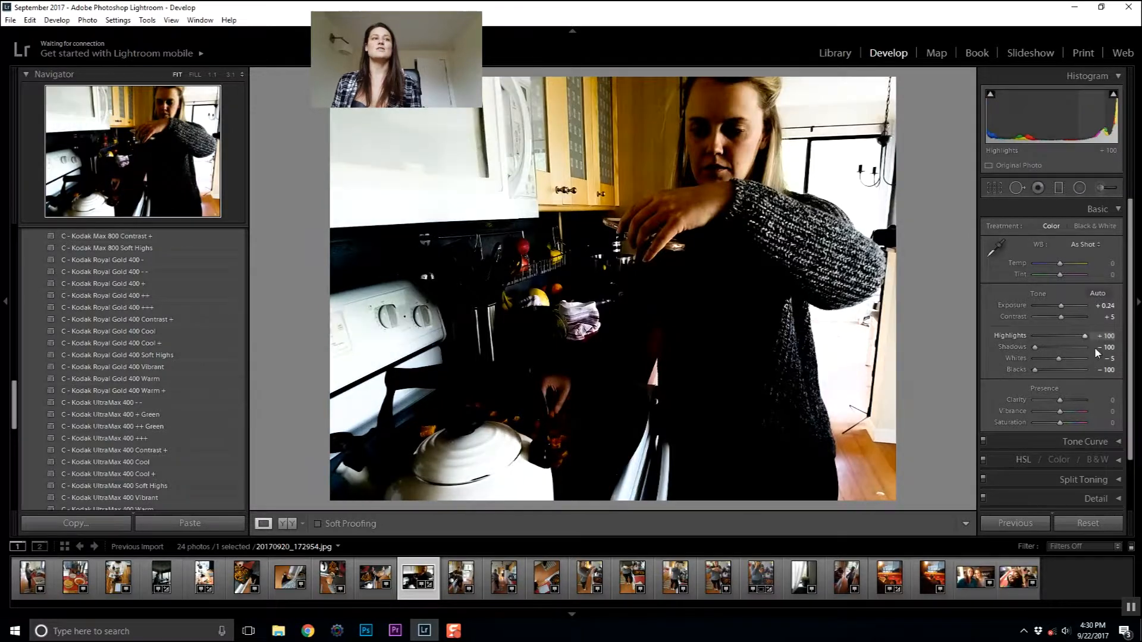
{"action": "left_click", "coordinate": [1088, 360]}
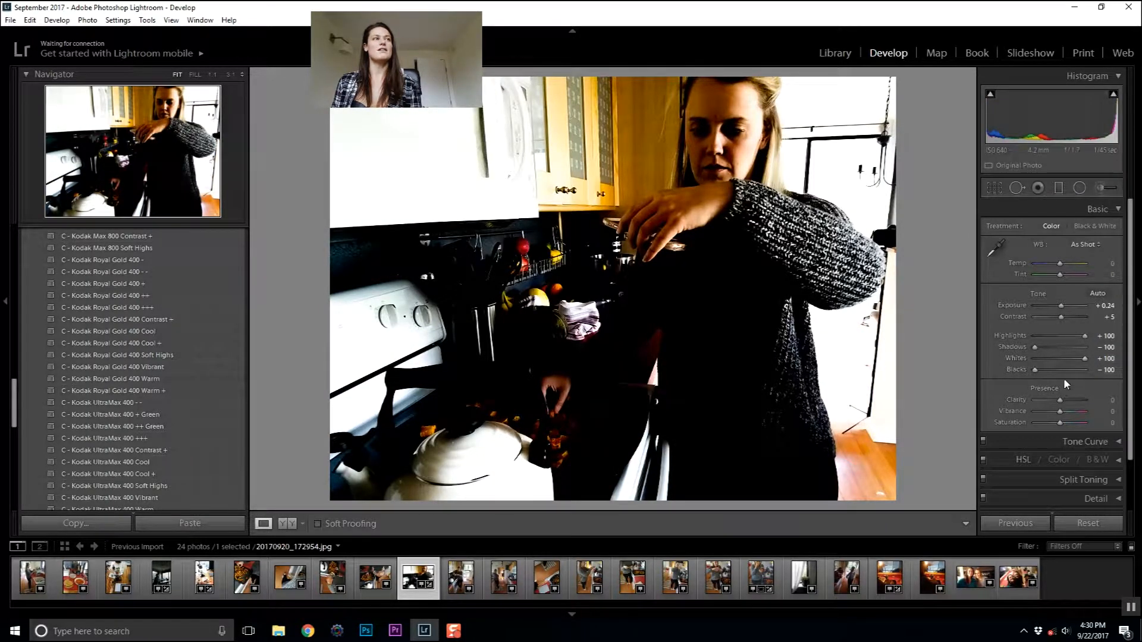
{"action": "left_click_drag", "start_coordinate": [1060, 316], "coordinate": [1111, 321]}
{"action": "double_click", "coordinate": [1112, 320]}
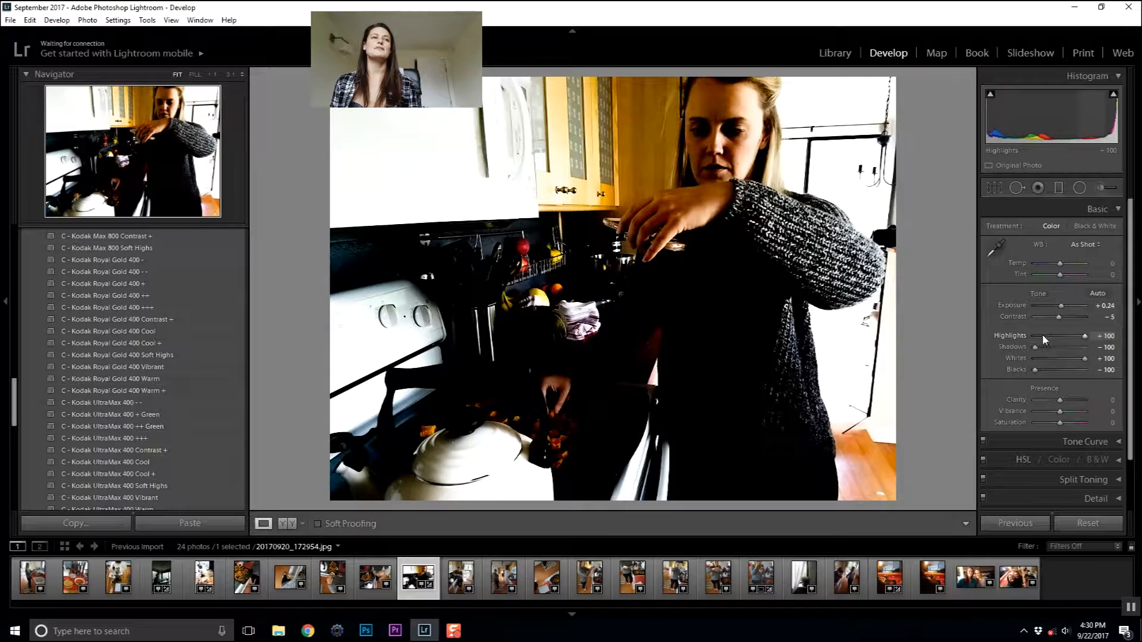
Step: Bring the tones back near neutral with Highlights 0, Shadows +7, Whites +7 and Blacks -2
{"action": "left_click", "coordinate": [1060, 336]}
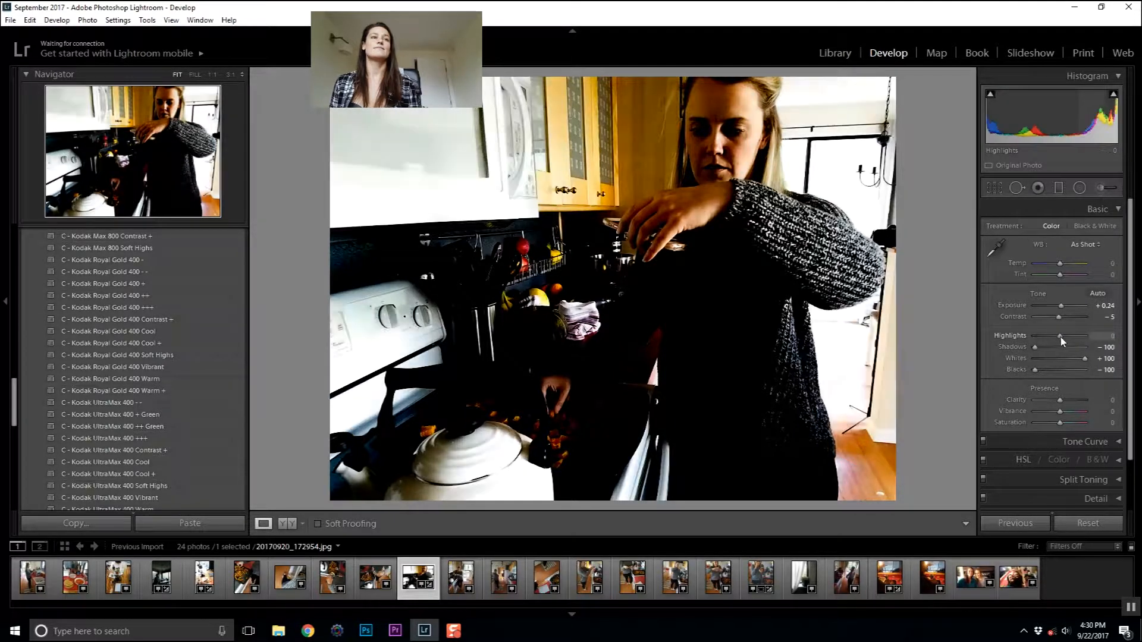
{"action": "left_click", "coordinate": [1062, 347]}
{"action": "left_click", "coordinate": [1061, 358]}
{"action": "left_click", "coordinate": [1060, 369]}
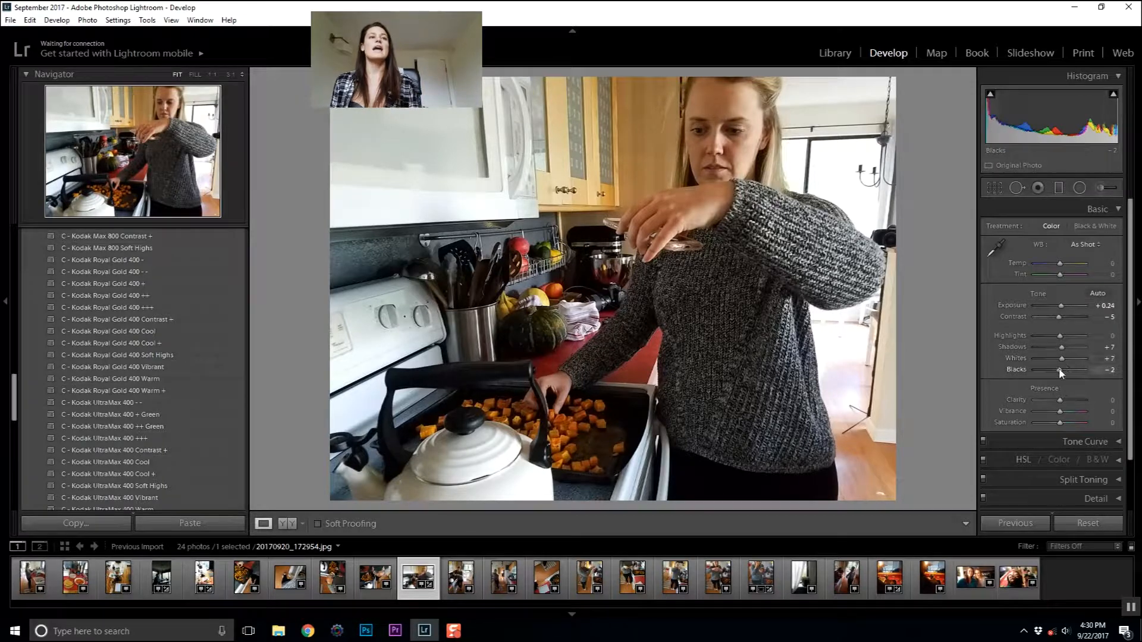
Step: Try a flat look on the photo with Blacks +100, Shadows +93, Whites -86 and Highlights -100
{"action": "left_click_drag", "start_coordinate": [1062, 368], "coordinate": [1083, 346]}
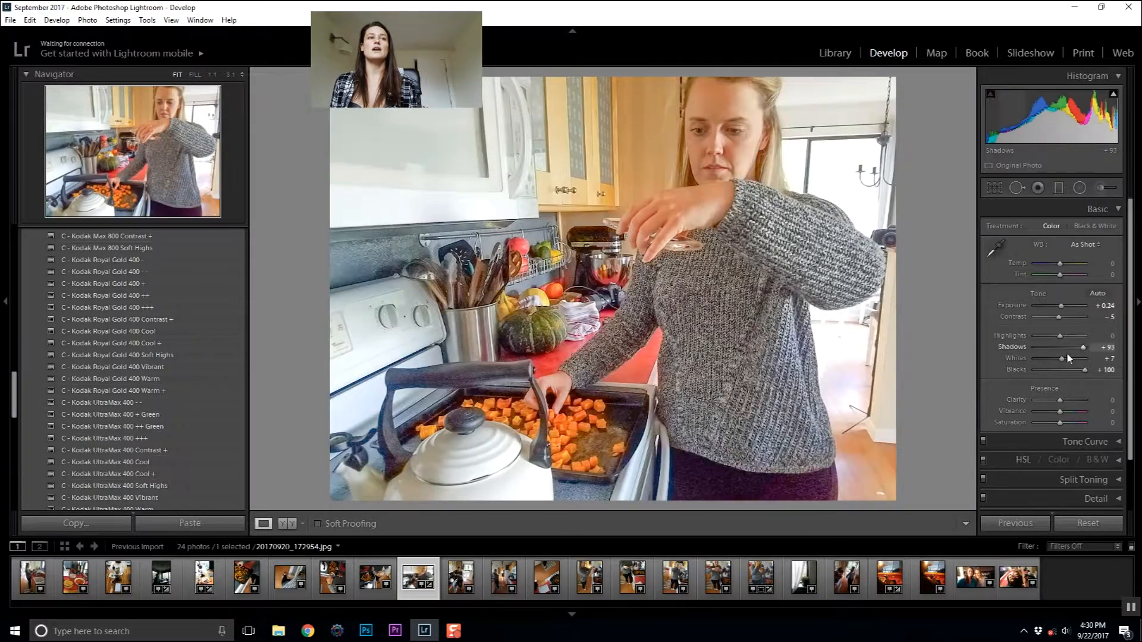
{"action": "left_click", "coordinate": [1041, 358]}
{"action": "left_click", "coordinate": [1036, 336]}
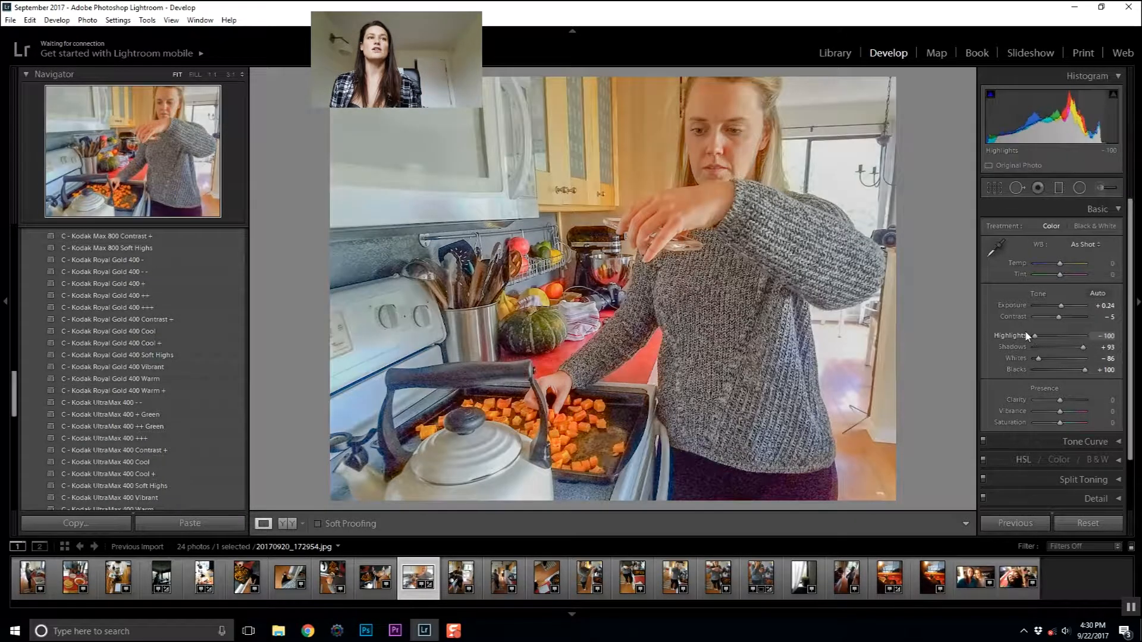
Step: Tone the flat look down to Highlights -7, Shadows +2, Whites +2 and Blacks +7
{"action": "left_click", "coordinate": [1057, 336]}
{"action": "left_click", "coordinate": [1062, 347]}
{"action": "left_click", "coordinate": [1062, 359]}
{"action": "left_click", "coordinate": [1063, 370]}
{"action": "left_click_drag", "start_coordinate": [1059, 337], "coordinate": [1061, 338]}
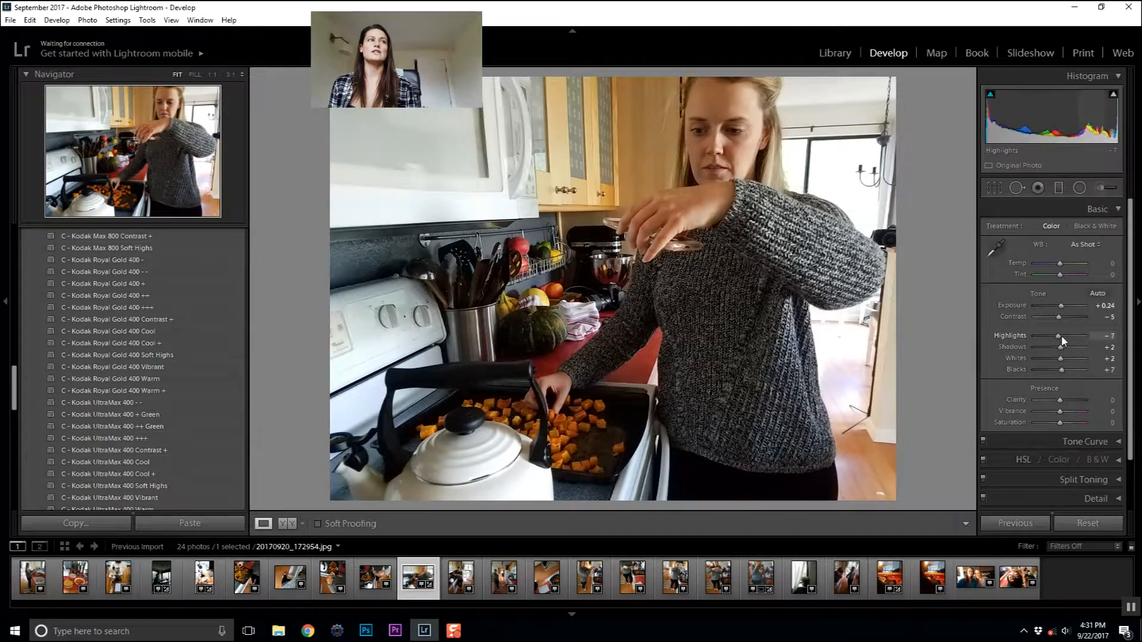
Step: Try Blacks at -40, and set Shadows to -48 and Blacks to +40 to compare their effects
{"action": "left_click", "coordinate": [1050, 371]}
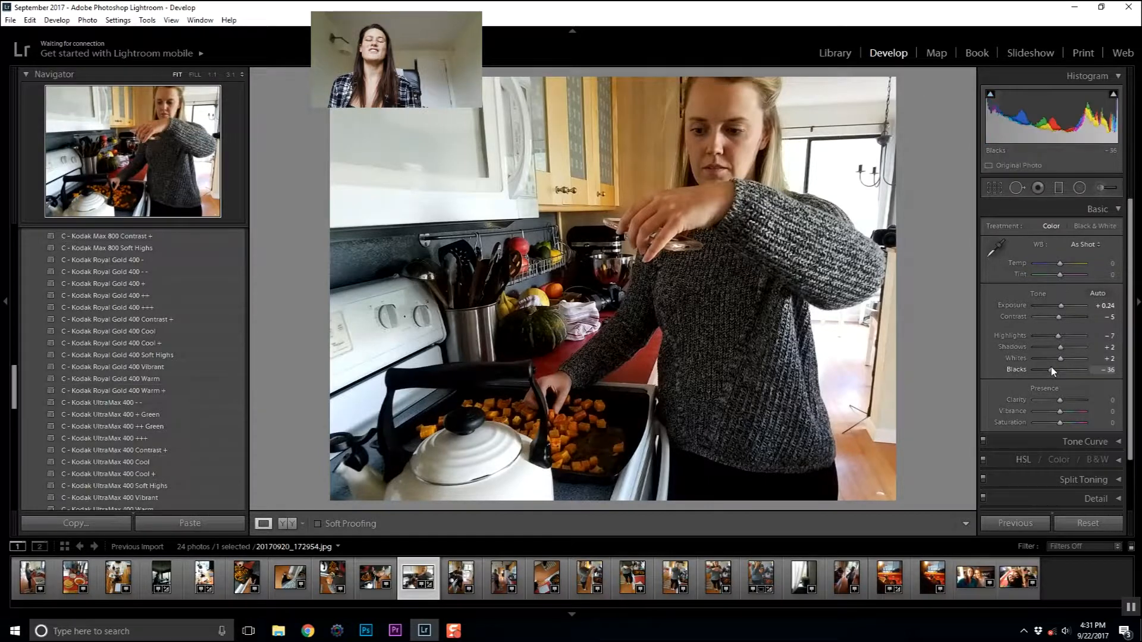
{"action": "left_click", "coordinate": [1048, 369]}
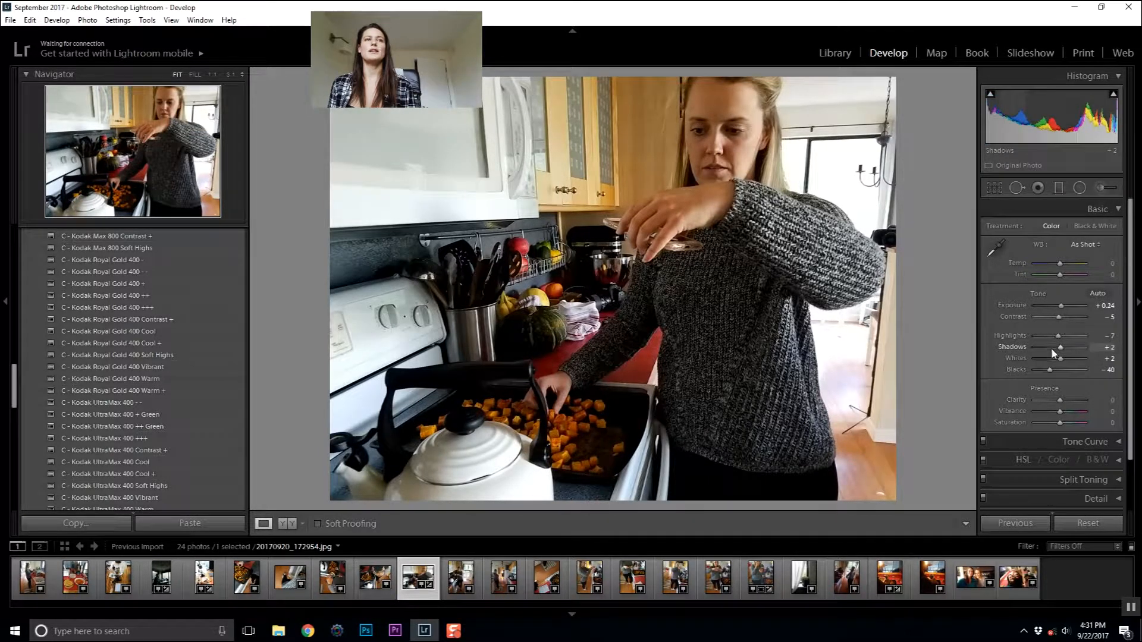
{"action": "left_click_drag", "start_coordinate": [1051, 370], "coordinate": [1048, 347]}
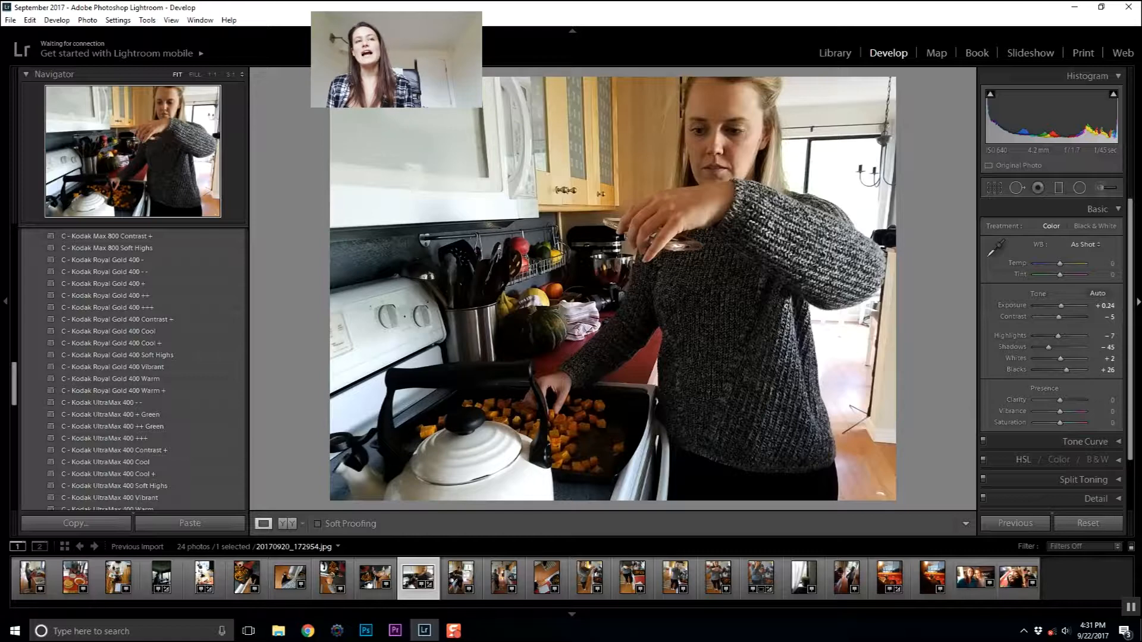
{"action": "left_click_drag", "start_coordinate": [1047, 346], "coordinate": [1050, 349]}
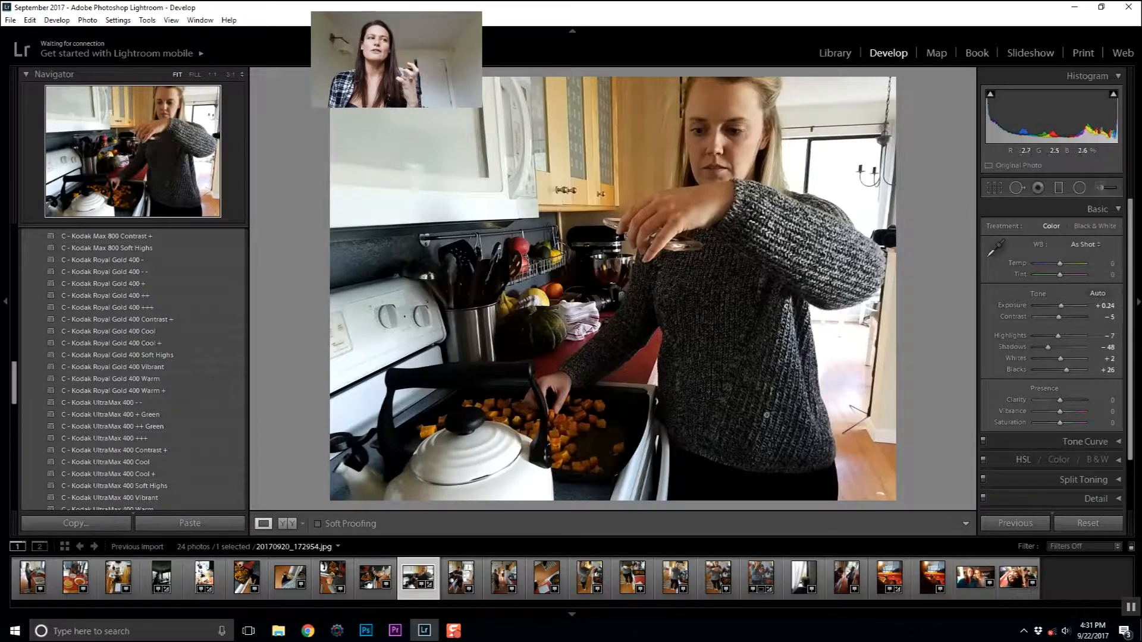
{"action": "left_click_drag", "start_coordinate": [1066, 370], "coordinate": [1072, 371]}
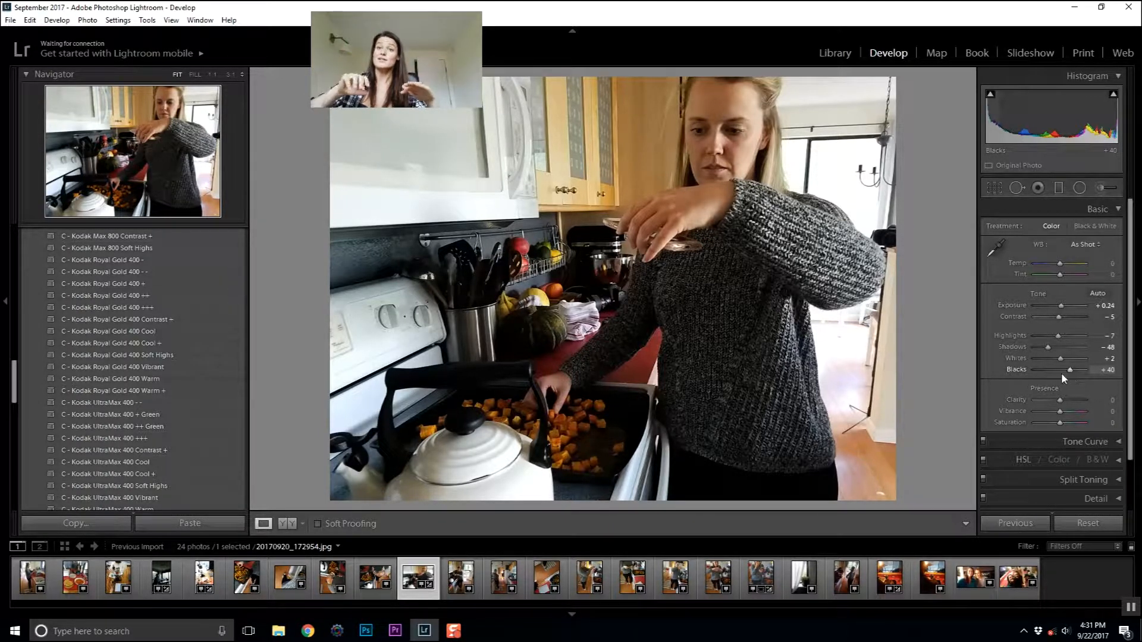
Step: Reset the photo's Develop settings, compare Clarity at +100 and -100, and set Clarity to -5
{"action": "left_click", "coordinate": [1098, 522]}
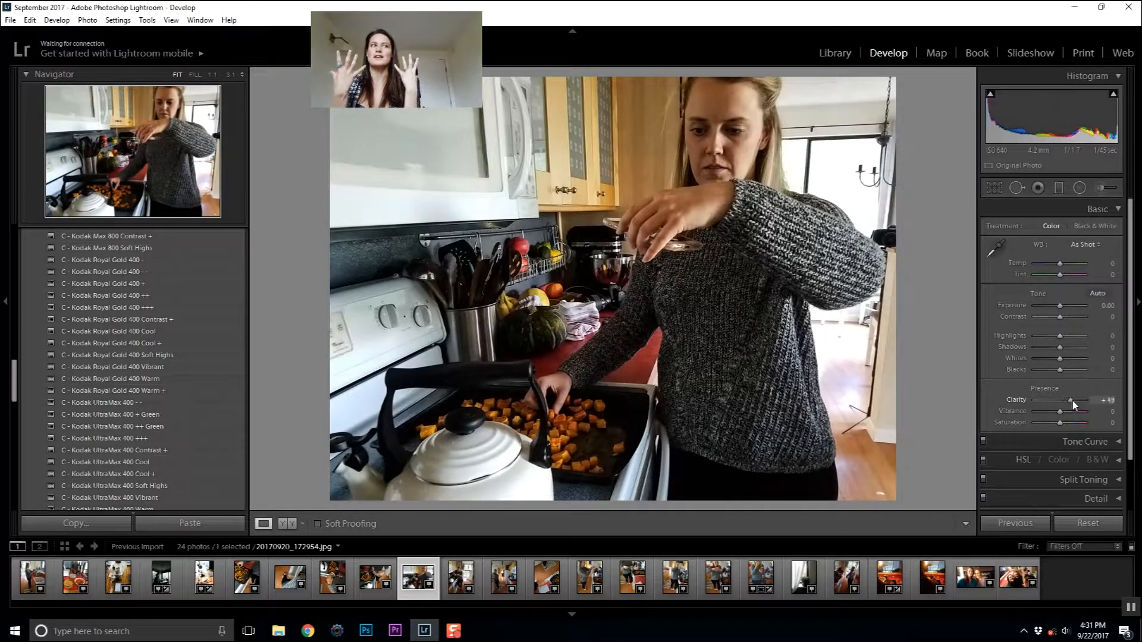
{"action": "left_click_drag", "start_coordinate": [1062, 402], "coordinate": [1091, 402]}
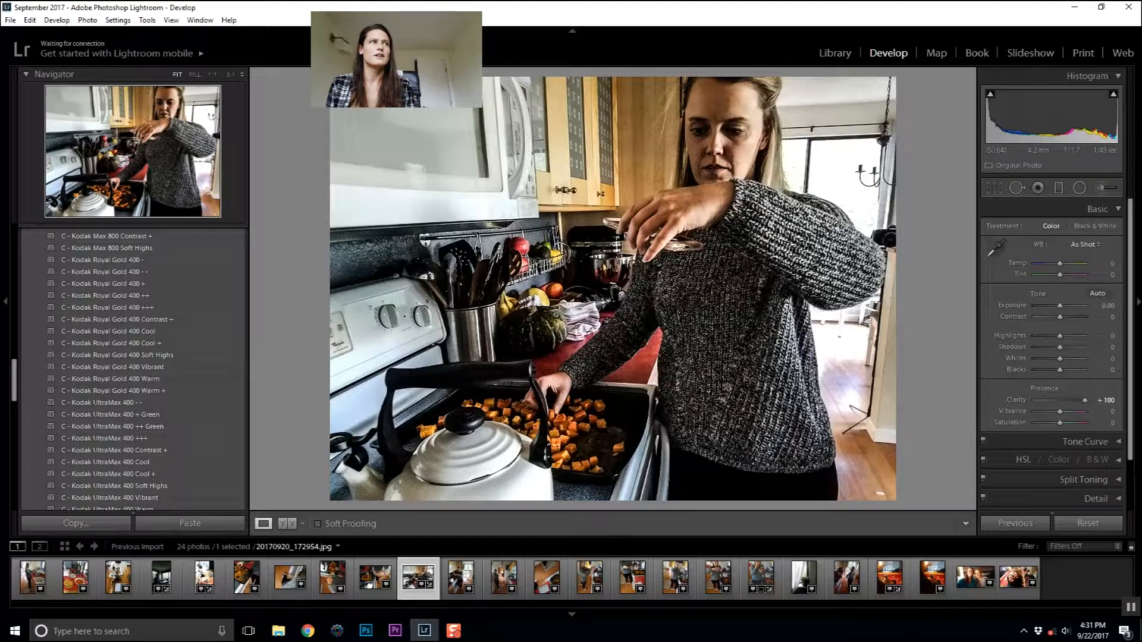
{"action": "left_click_drag", "start_coordinate": [1084, 400], "coordinate": [1036, 406]}
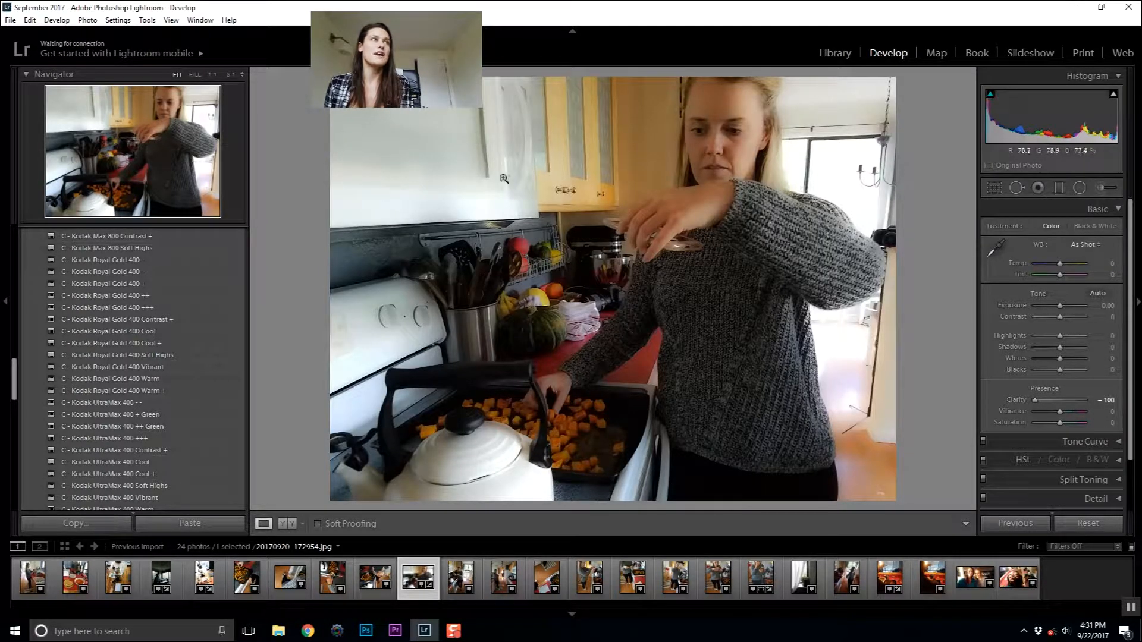
{"action": "left_click", "coordinate": [1058, 403]}
{"action": "left_click_drag", "start_coordinate": [1058, 402], "coordinate": [1063, 403]}
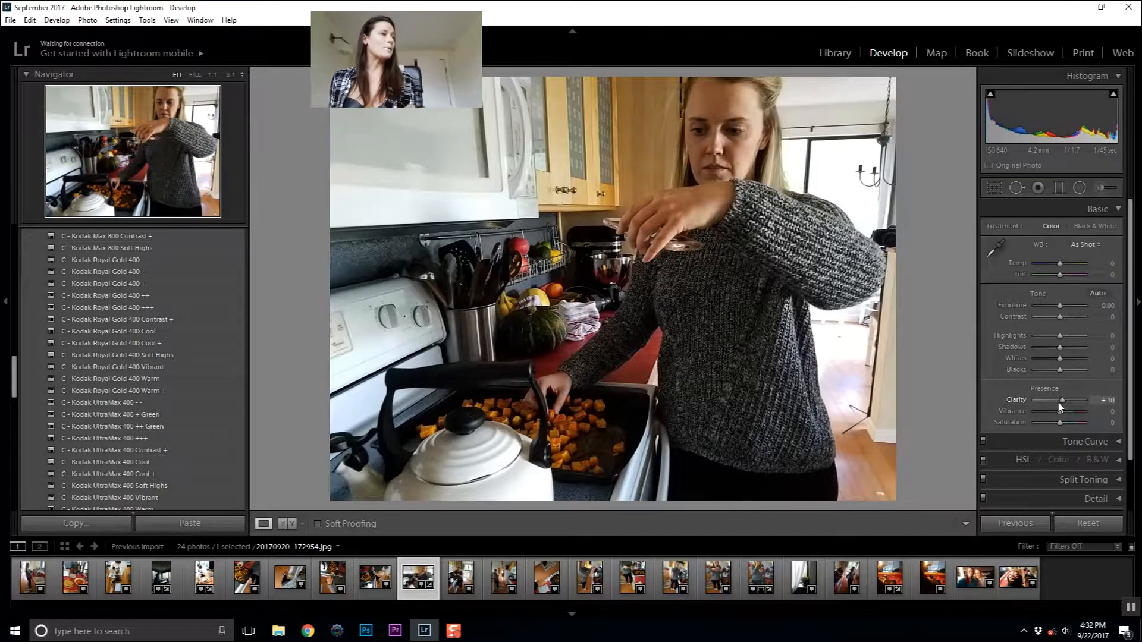
{"action": "left_click_drag", "start_coordinate": [1058, 402], "coordinate": [1054, 402]}
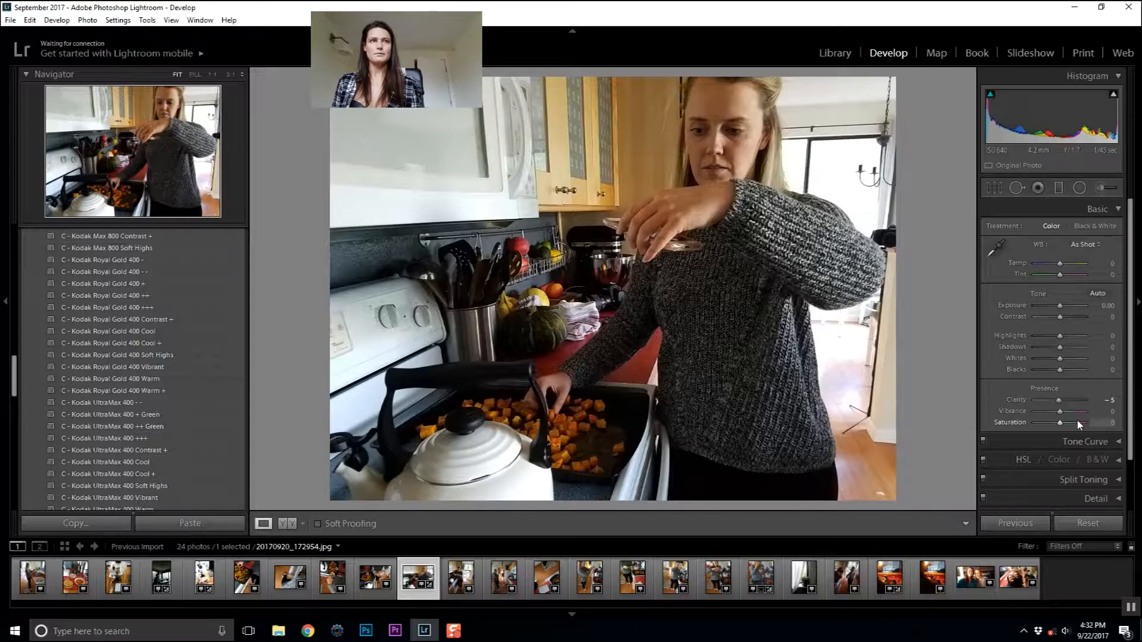
Step: Compare Saturation at -100 with Vibrance at -100 and +100, and set Vibrance to -2 and Saturation to -5
{"action": "left_click_drag", "start_coordinate": [1069, 424], "coordinate": [1032, 423]}
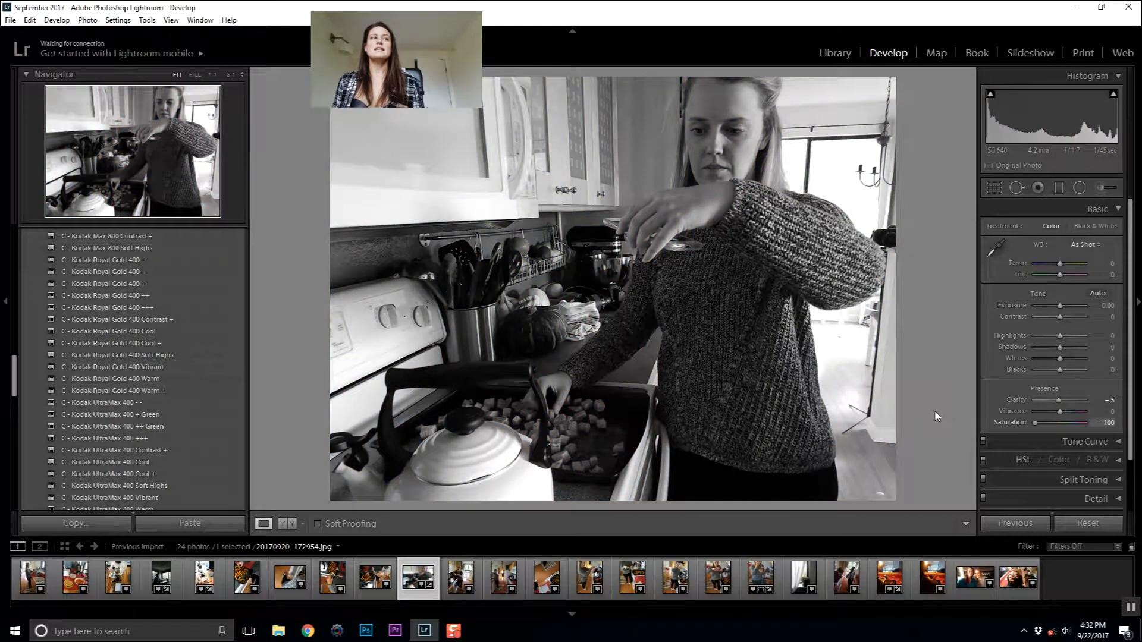
{"action": "left_click", "coordinate": [1059, 423]}
{"action": "left_click_drag", "start_coordinate": [1059, 411], "coordinate": [1034, 411]}
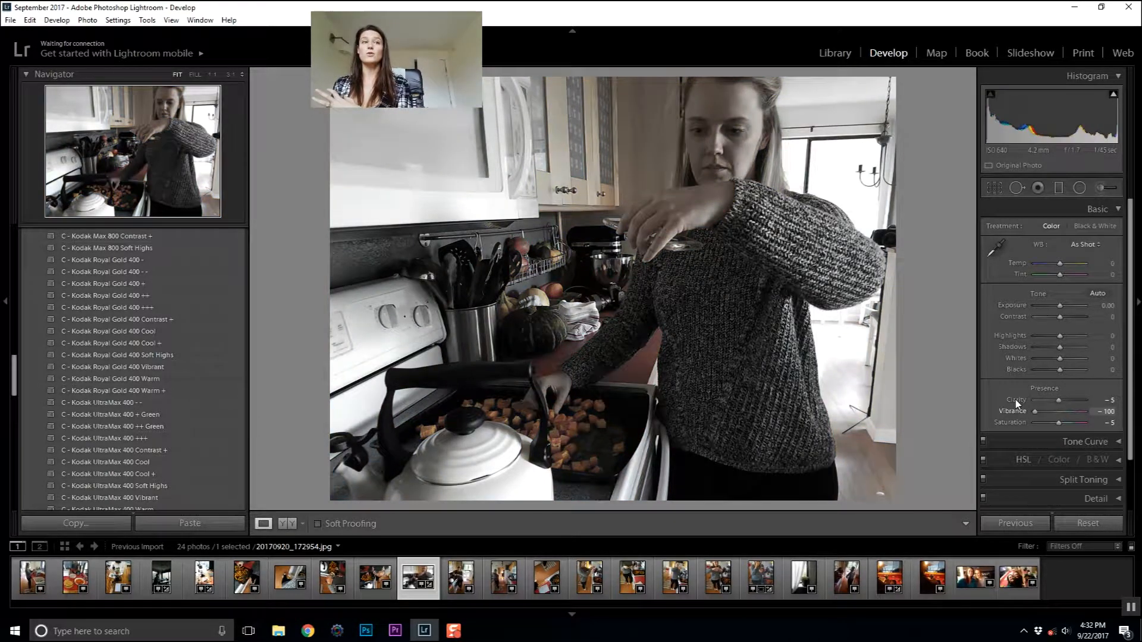
{"action": "mouse_move", "coordinate": [1035, 411]}
{"action": "left_mouse_down"}
{"action": "mouse_move", "coordinate": [1083, 408]}
{"action": "mouse_move", "coordinate": [1025, 410]}
{"action": "left_mouse_up"}
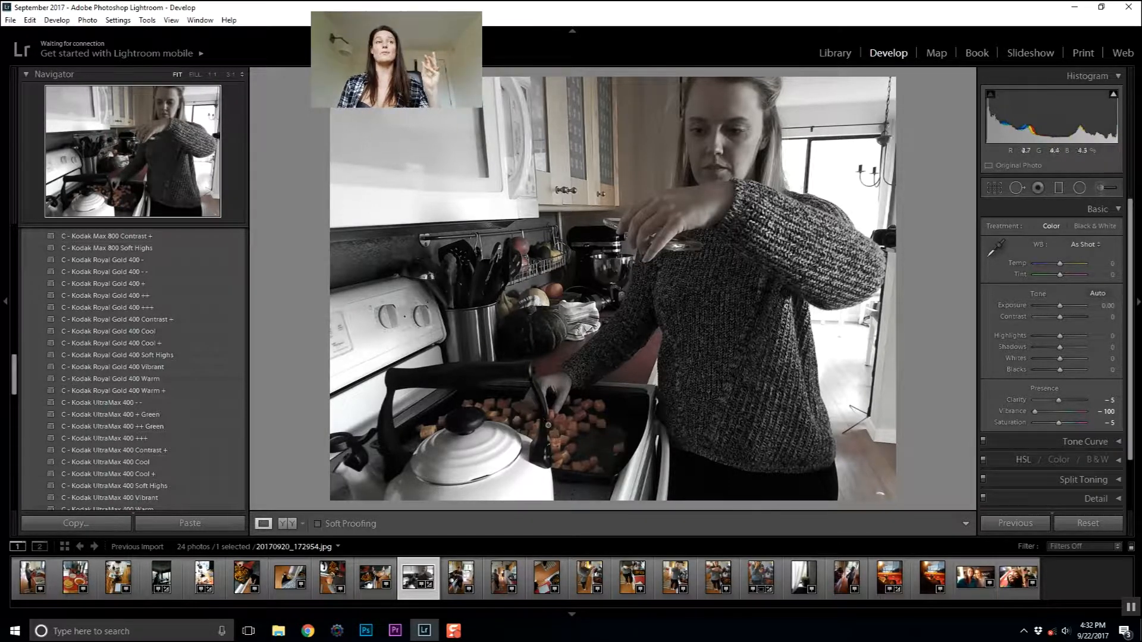
{"action": "left_click_drag", "start_coordinate": [1076, 408], "coordinate": [1011, 420]}
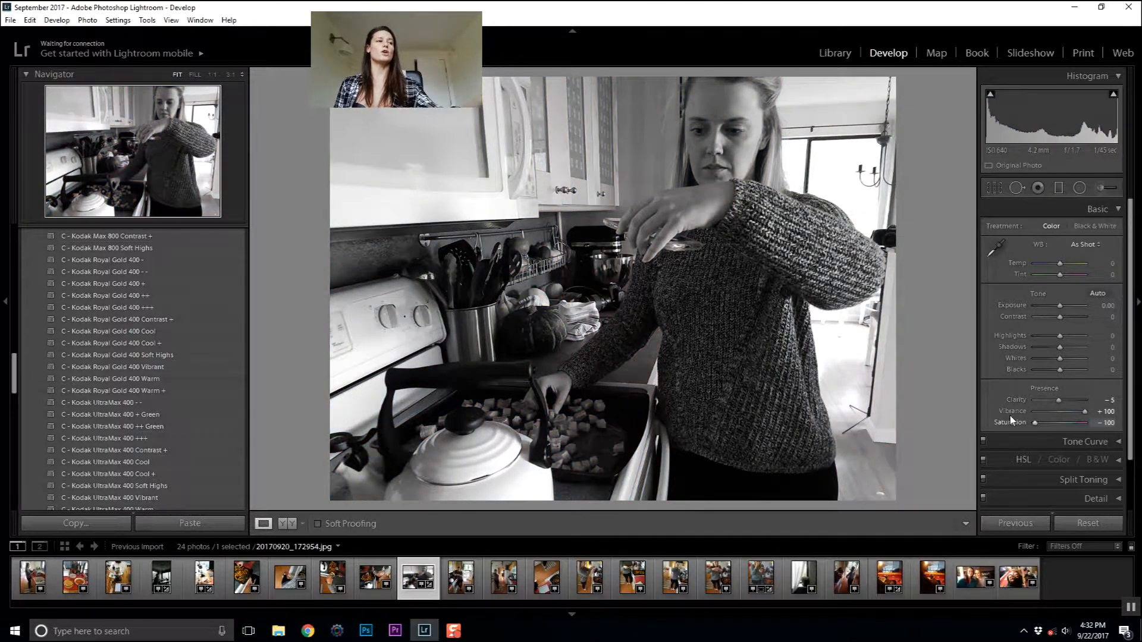
{"action": "double_click", "coordinate": [1063, 425]}
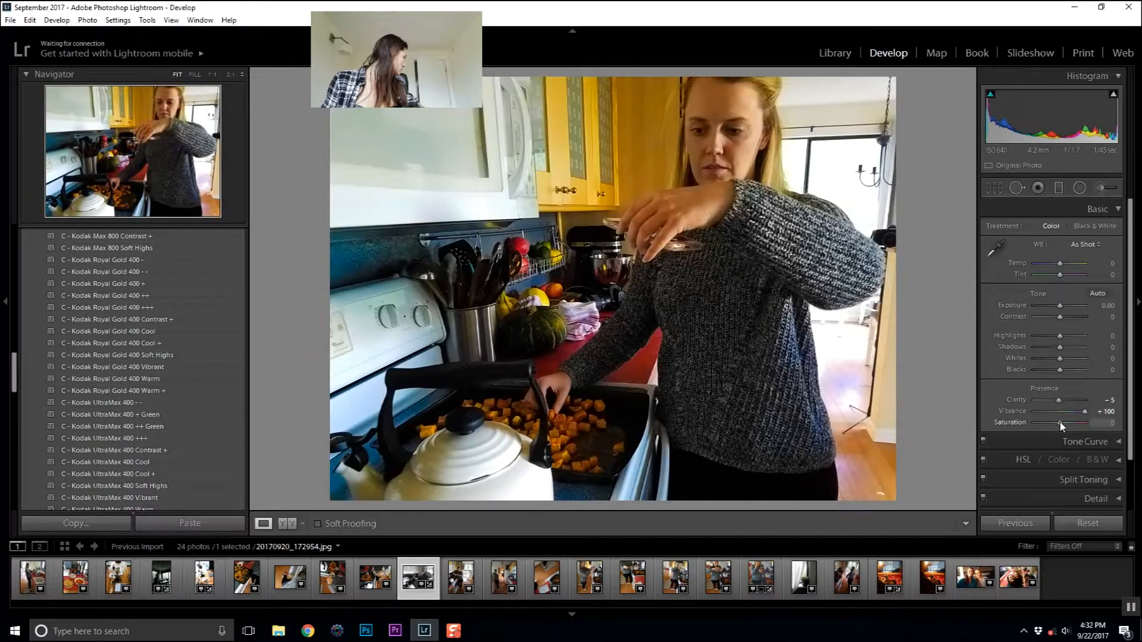
{"action": "left_click", "coordinate": [1058, 411]}
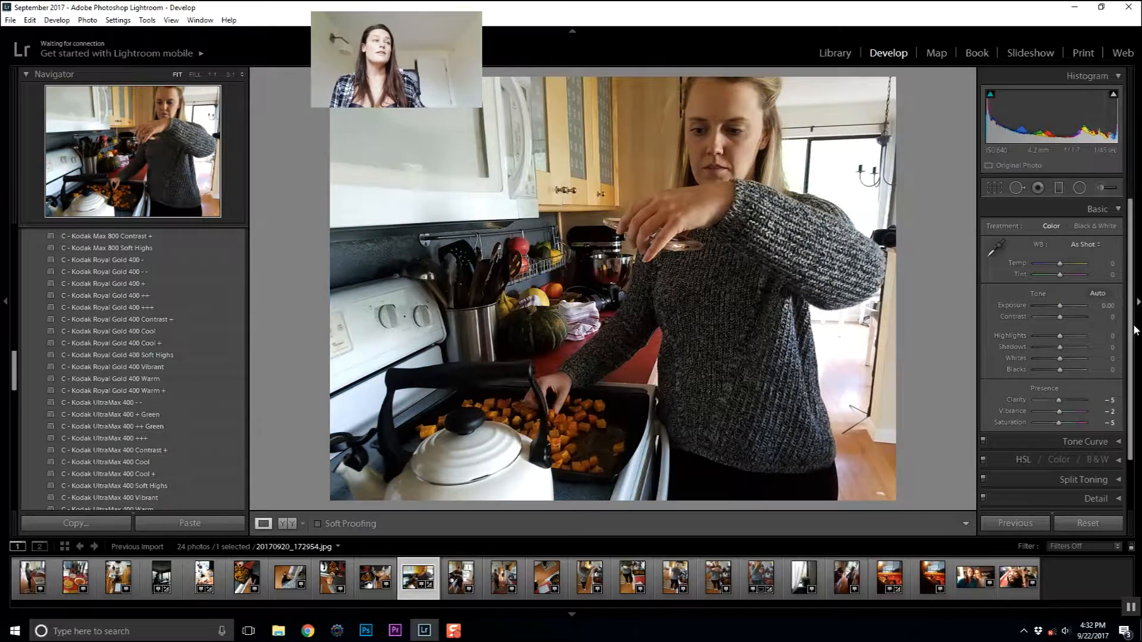
Step: Collapse the Basic adjustments, expand the Tone Curve and set its Darks region to -3
{"action": "scroll", "coordinate": [1100, 405], "scroll_direction": "down", "scroll_amount": 2}
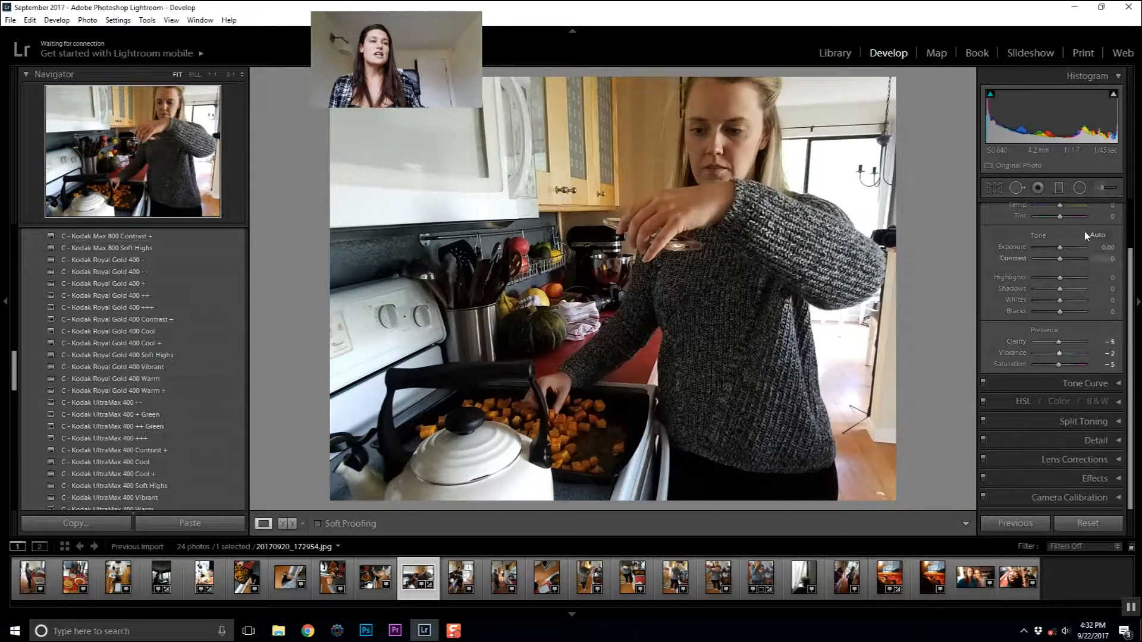
{"action": "scroll", "coordinate": [1133, 226], "scroll_direction": "up", "scroll_amount": 2}
{"action": "left_click", "coordinate": [1116, 209]}
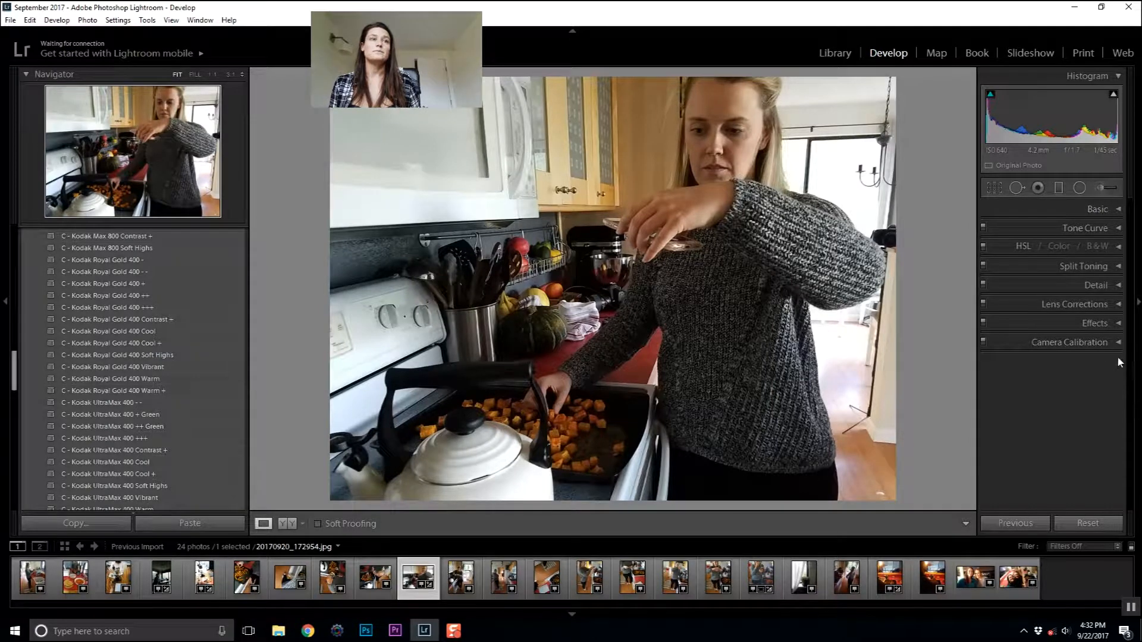
{"action": "left_click", "coordinate": [1114, 230]}
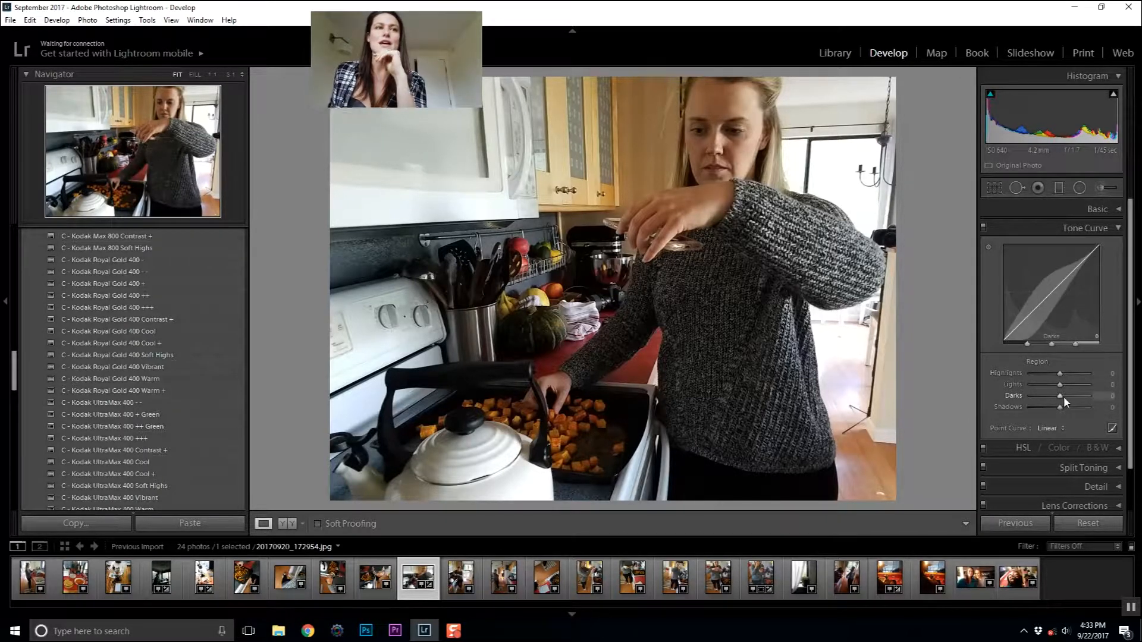
{"action": "mouse_move", "coordinate": [1063, 396]}
{"action": "left_mouse_down"}
{"action": "mouse_move", "coordinate": [1075, 396]}
{"action": "mouse_move", "coordinate": [1062, 398]}
{"action": "left_mouse_up"}
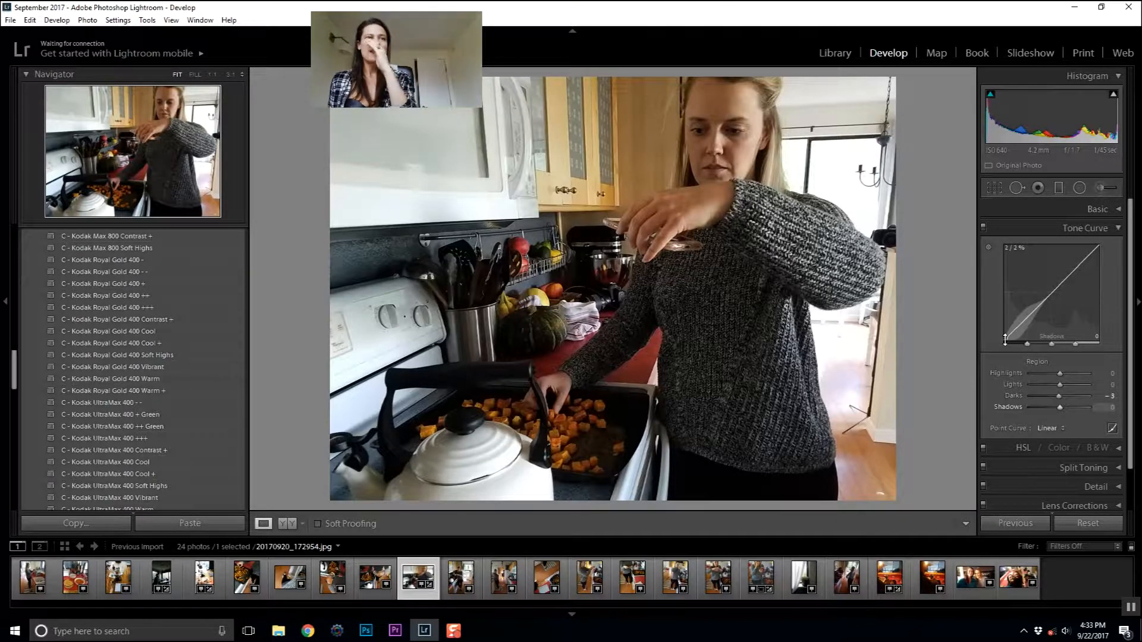
Step: Try a tone curve with Highlights +17, Lights +15, Darks -36 and Shadows +29, and reset the photo's adjustments
{"action": "left_click_drag", "start_coordinate": [1006, 337], "coordinate": [1047, 308]}
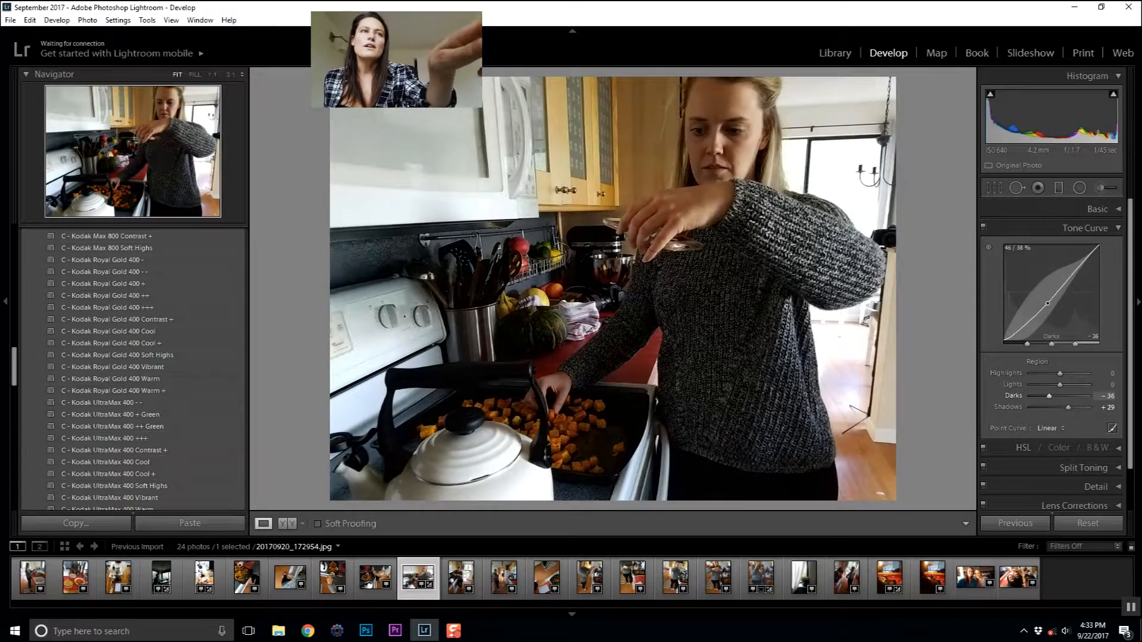
{"action": "mouse_move", "coordinate": [1080, 268]}
{"action": "left_mouse_down"}
{"action": "mouse_move", "coordinate": [1080, 295]}
{"action": "mouse_move", "coordinate": [1084, 258]}
{"action": "left_mouse_up"}
{"action": "left_click_drag", "start_coordinate": [1054, 301], "coordinate": [1053, 294]}
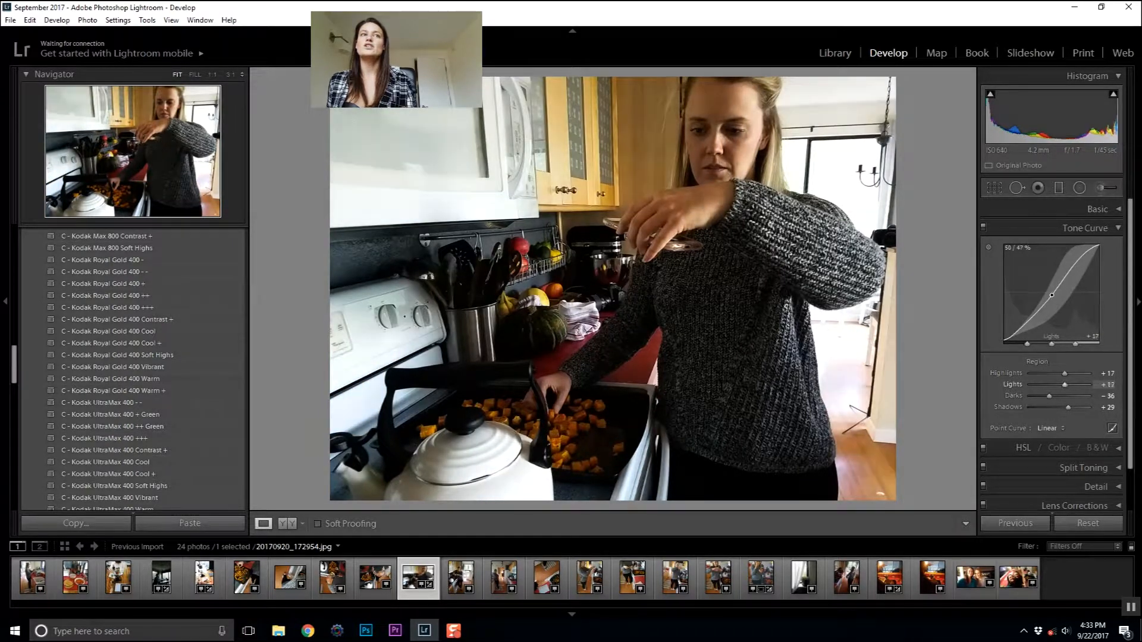
{"action": "left_click", "coordinate": [989, 247]}
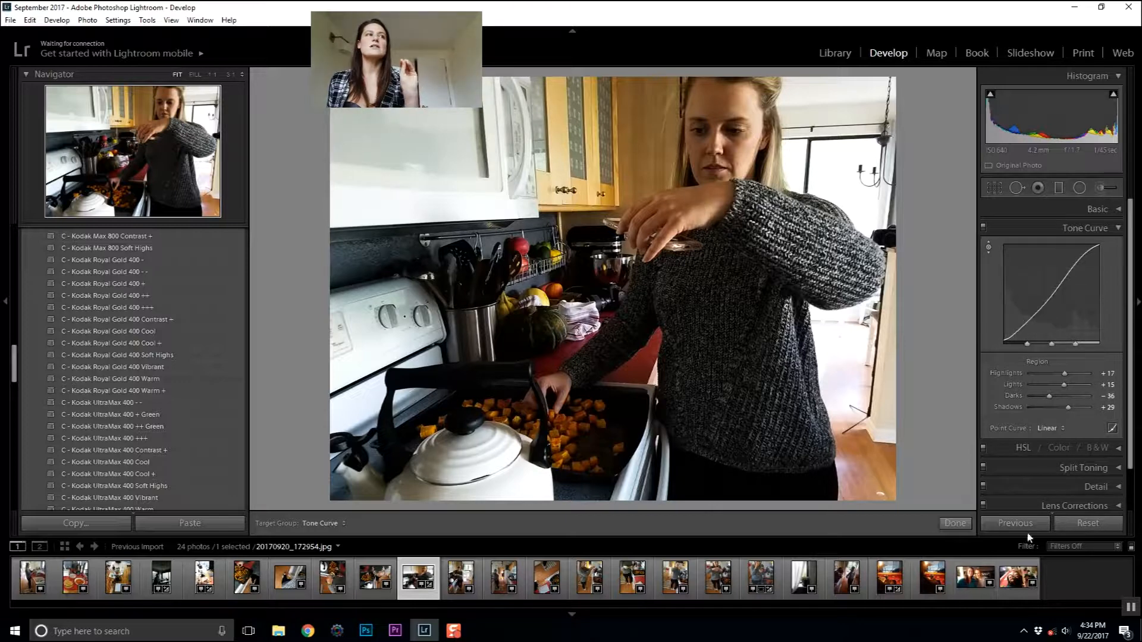
{"action": "left_click", "coordinate": [1080, 524]}
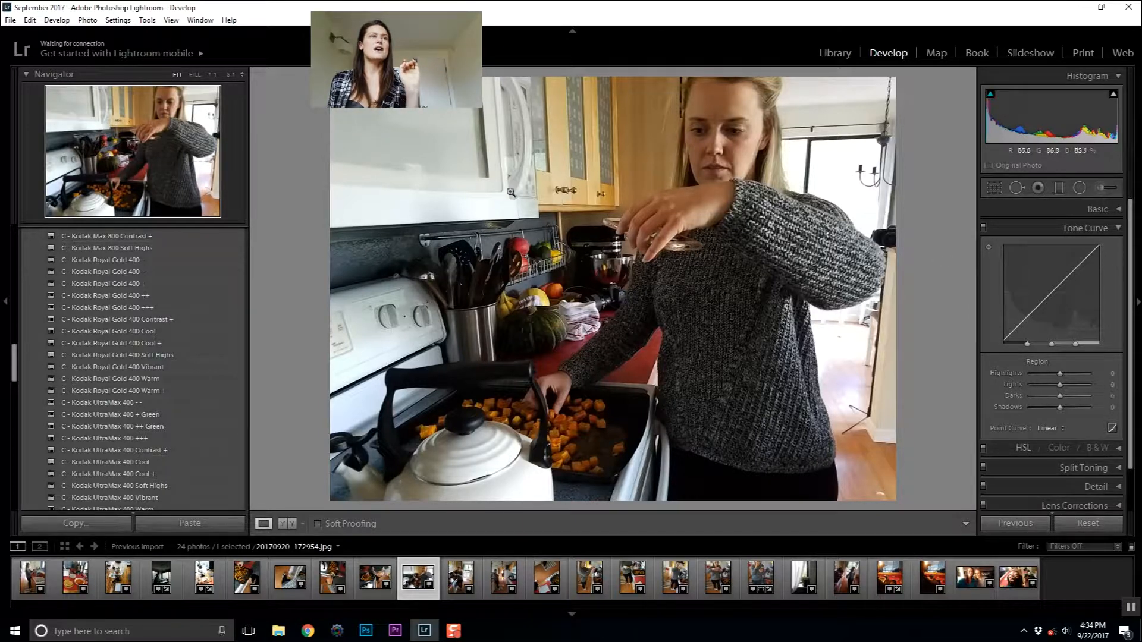
Step: Adjust the tone curve by targeting areas directly on the photo, bringing Highlights to +55 and Darks to +41
{"action": "left_click", "coordinate": [989, 247]}
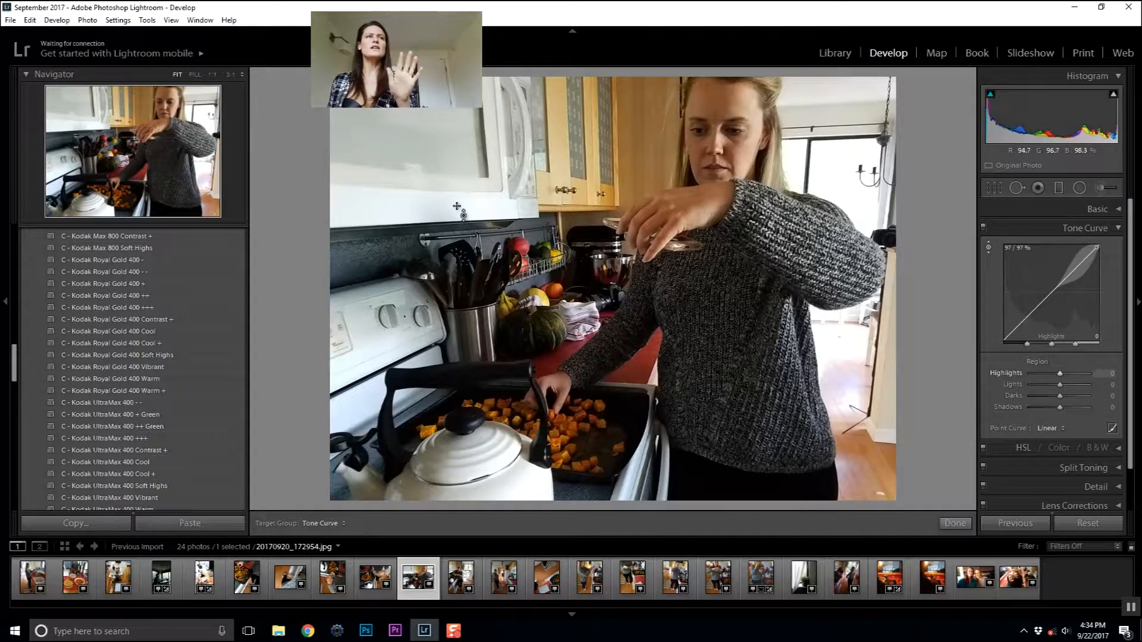
{"action": "left_click_drag", "start_coordinate": [437, 205], "coordinate": [438, 173]}
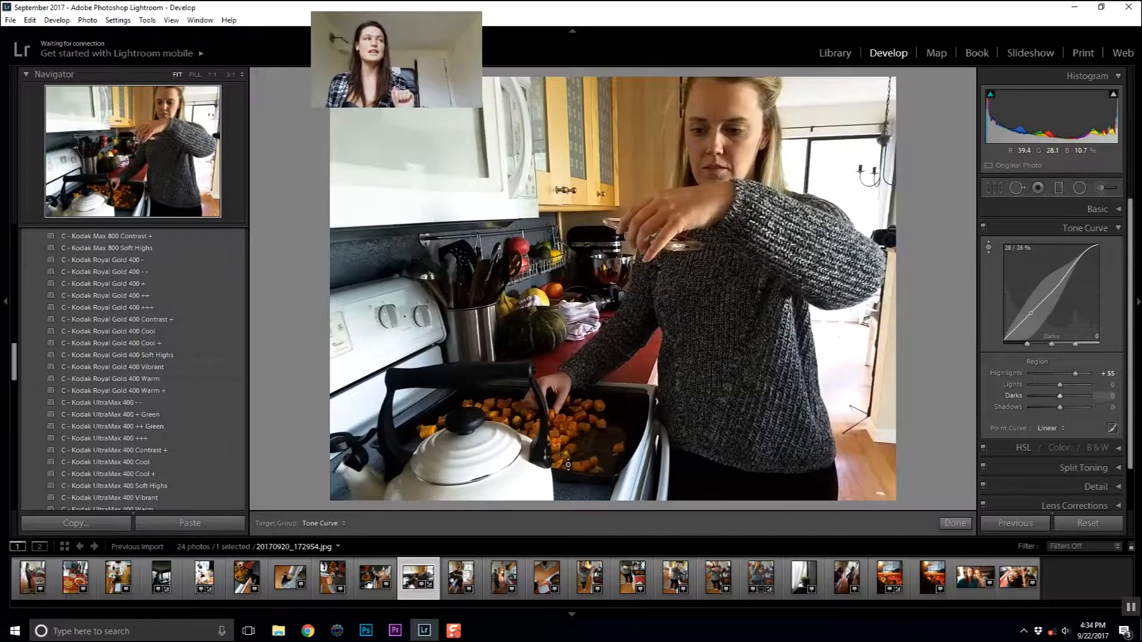
{"action": "mouse_move", "coordinate": [563, 456]}
{"action": "left_mouse_down"}
{"action": "mouse_move", "coordinate": [563, 378]}
{"action": "mouse_move", "coordinate": [563, 494]}
{"action": "mouse_move", "coordinate": [563, 459]}
{"action": "left_mouse_up"}
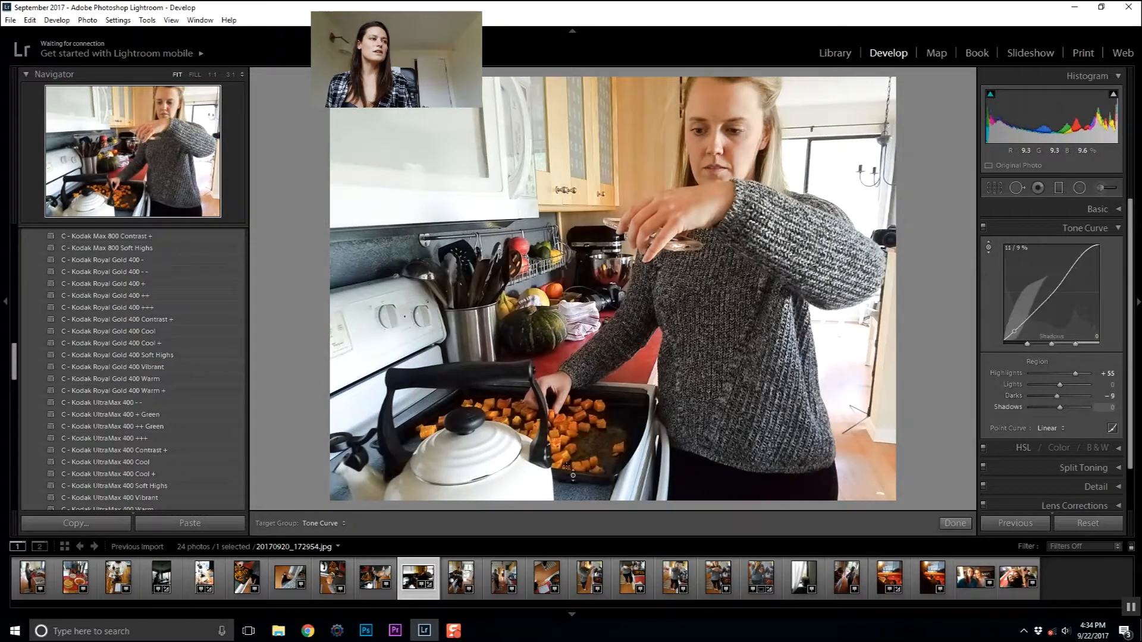
{"action": "left_click_drag", "start_coordinate": [732, 144], "coordinate": [733, 115]}
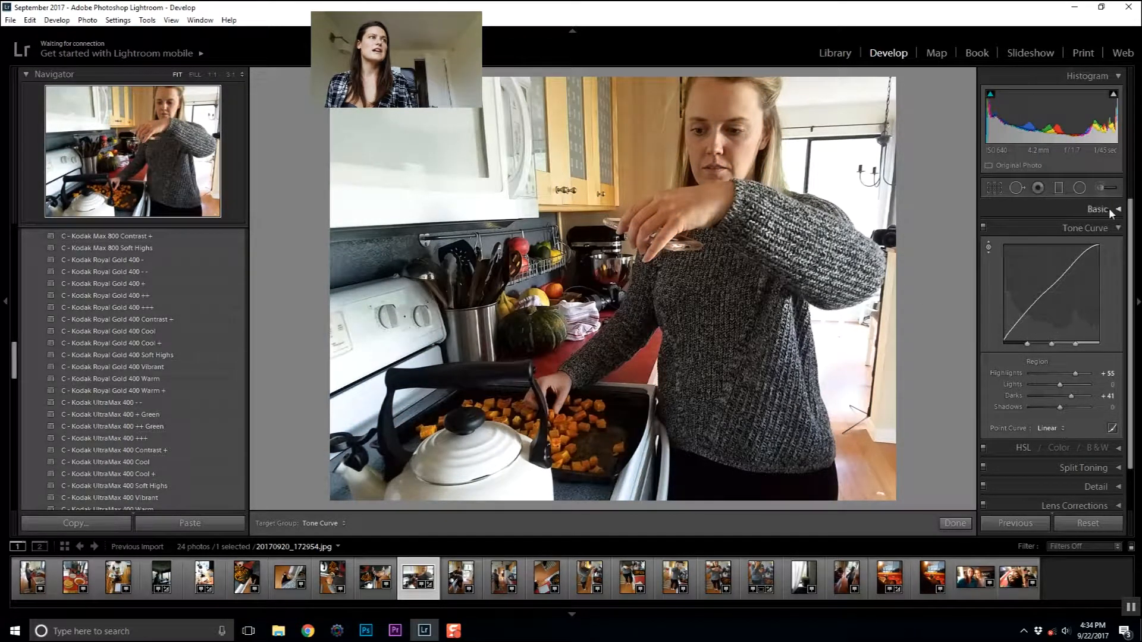
{"action": "left_click", "coordinate": [1112, 229]}
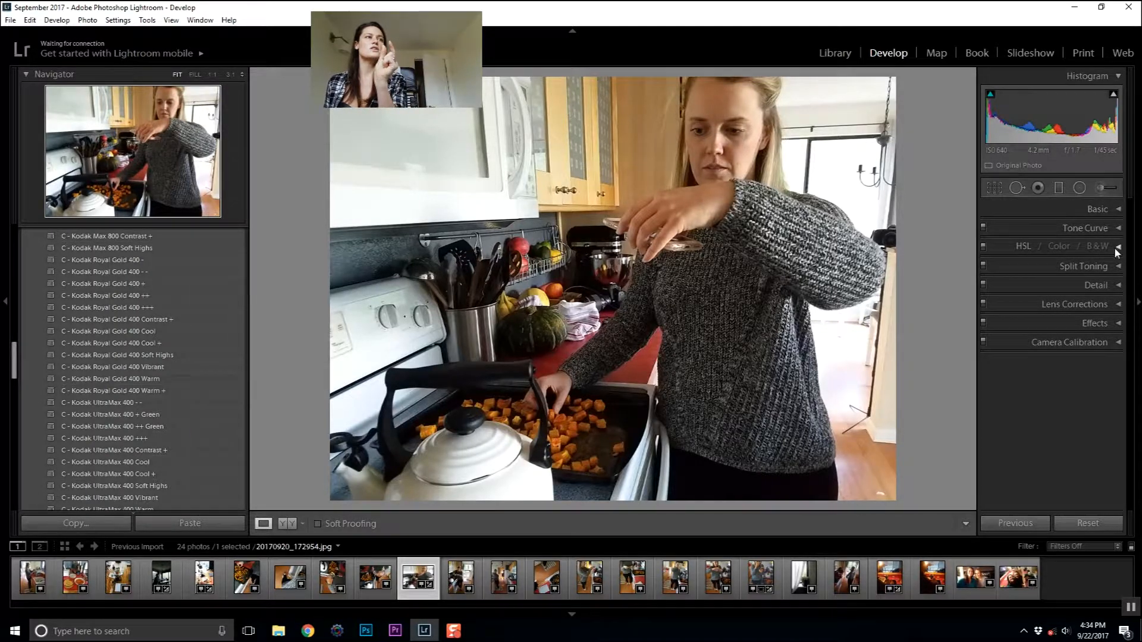
Step: Shift the HSL hues by targeting the food and vegetables in the photo: Red +10, Orange +33, Yellow +2, Green -18
{"action": "left_click", "coordinate": [1116, 249]}
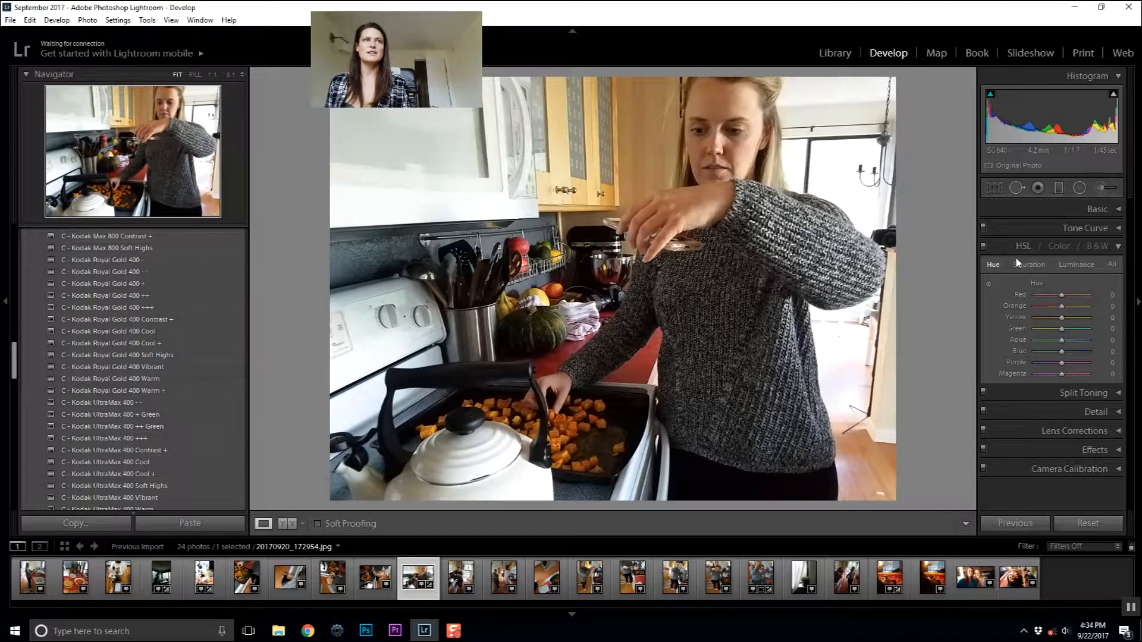
{"action": "left_click", "coordinate": [990, 284]}
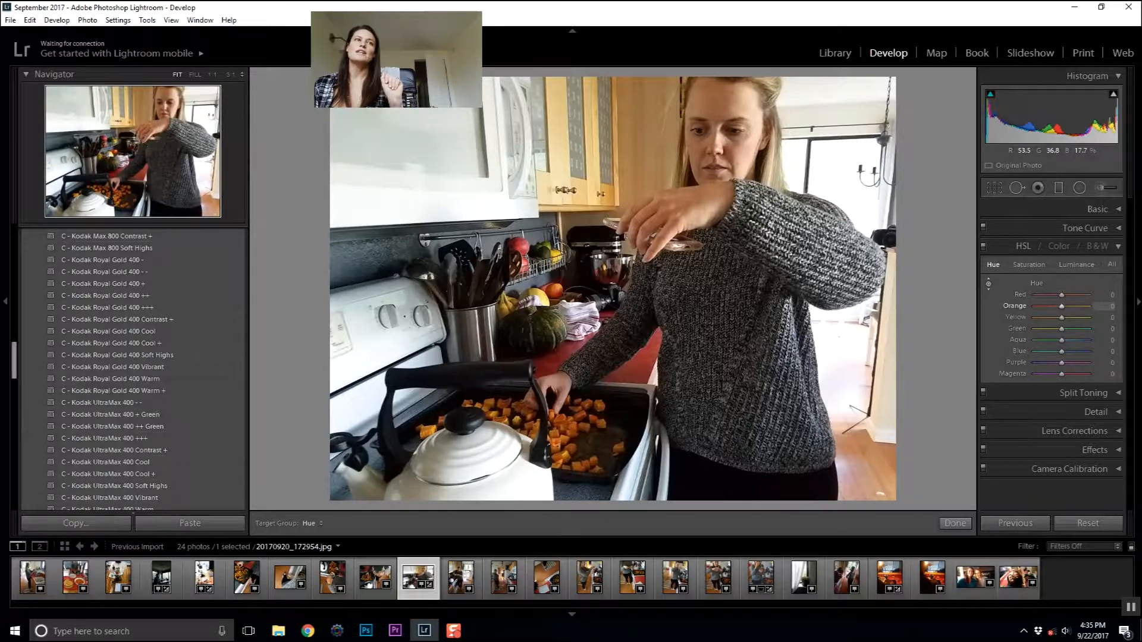
{"action": "mouse_move", "coordinate": [565, 458]}
{"action": "left_mouse_down"}
{"action": "mouse_move", "coordinate": [564, 421]}
{"action": "mouse_move", "coordinate": [564, 440]}
{"action": "left_mouse_up"}
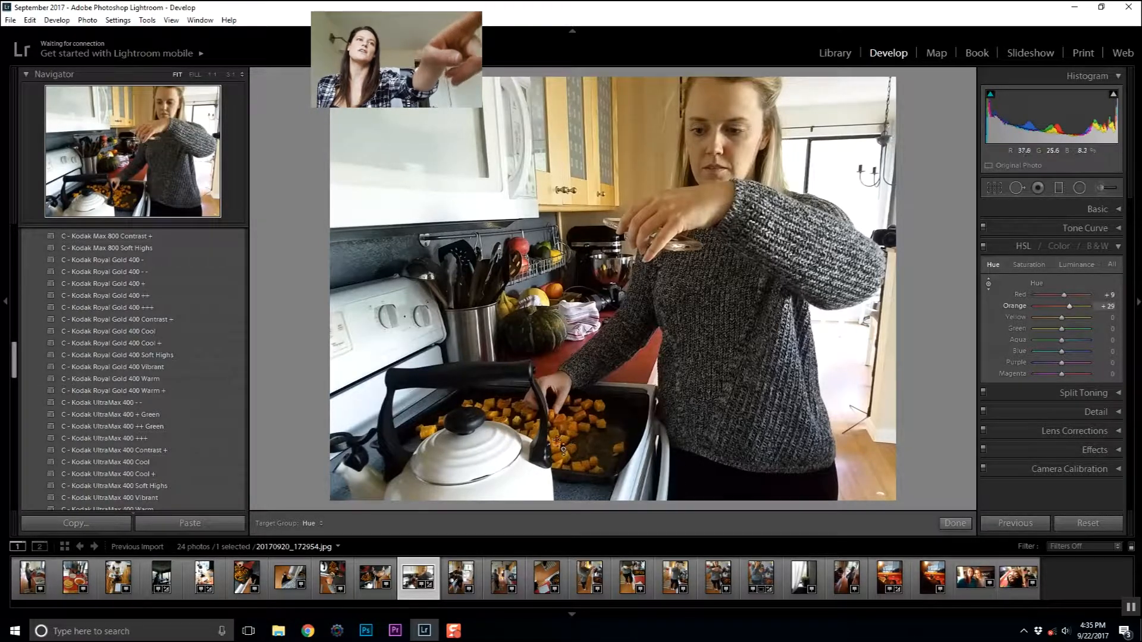
{"action": "mouse_move", "coordinate": [559, 452]}
{"action": "left_mouse_down"}
{"action": "mouse_move", "coordinate": [559, 481]}
{"action": "mouse_move", "coordinate": [559, 449]}
{"action": "left_mouse_up"}
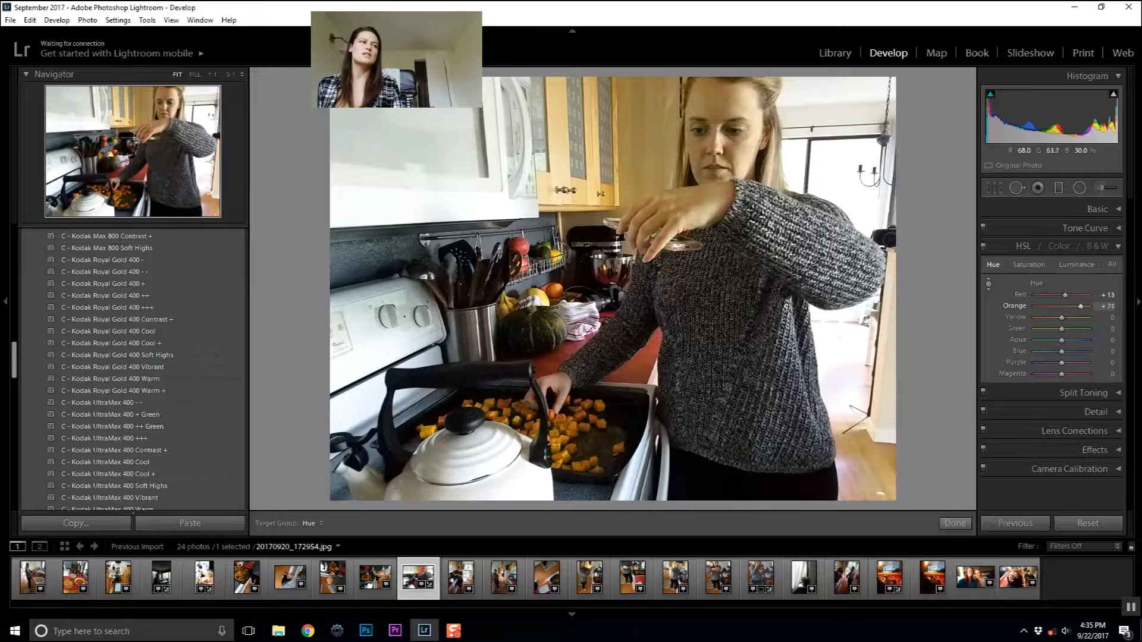
{"action": "mouse_move", "coordinate": [559, 440]}
{"action": "left_mouse_down"}
{"action": "mouse_move", "coordinate": [559, 474]}
{"action": "mouse_move", "coordinate": [559, 435]}
{"action": "left_mouse_up"}
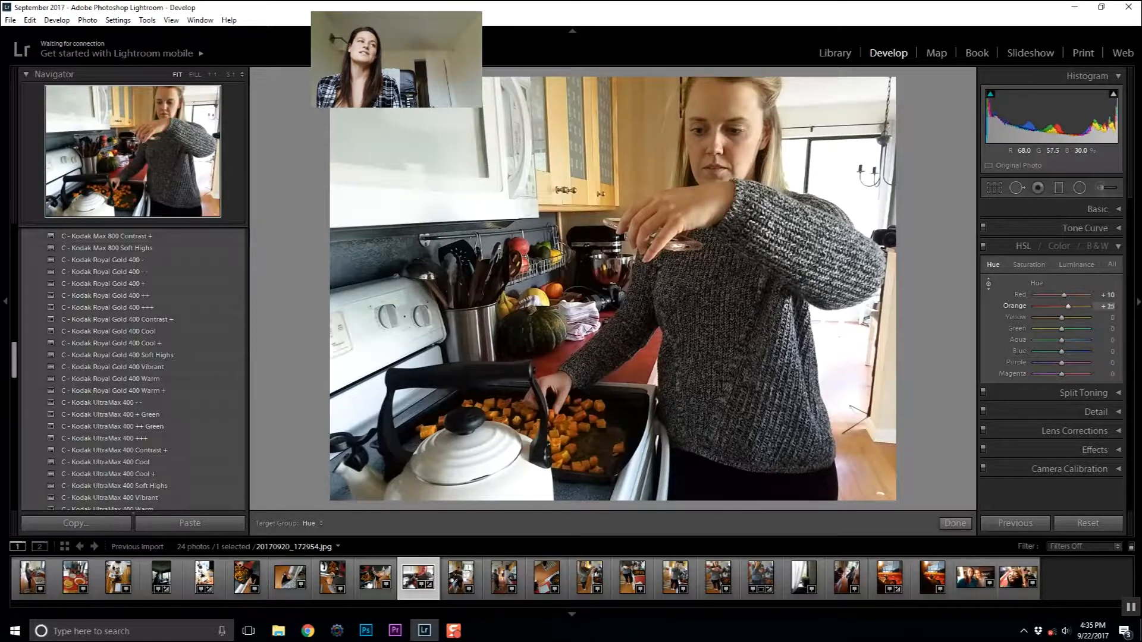
{"action": "left_click_drag", "start_coordinate": [535, 321], "coordinate": [535, 279]}
{"action": "left_click_drag", "start_coordinate": [535, 238], "coordinate": [535, 315]}
Step: Set the HSL saturation of Red to -2, Orange to +100 and Green to +51
{"action": "left_click", "coordinate": [1021, 265]}
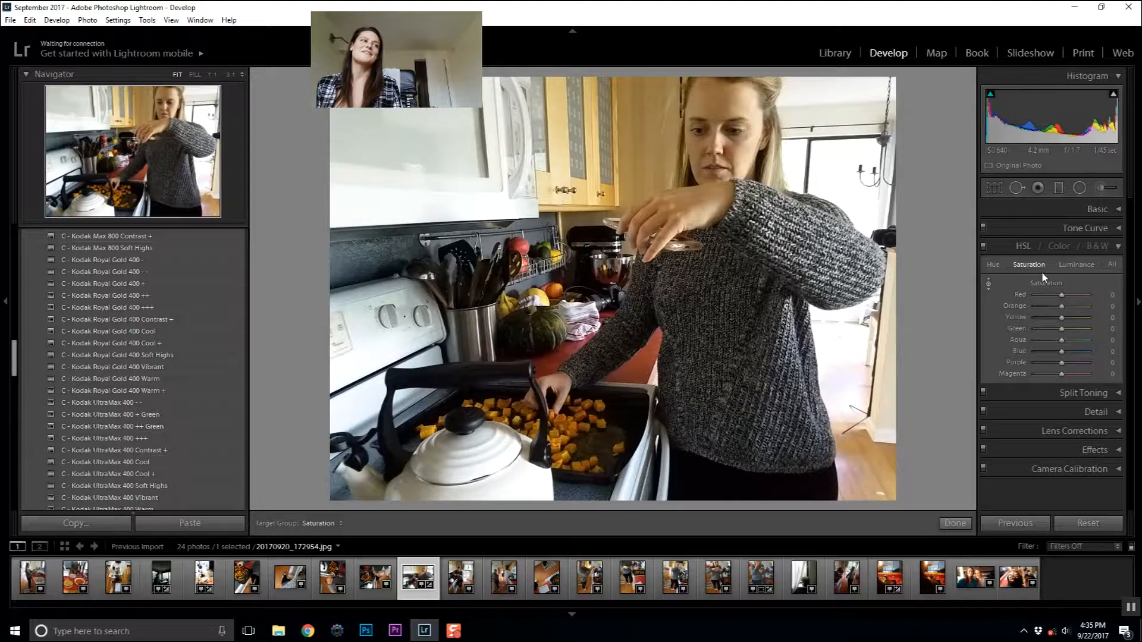
{"action": "left_click_drag", "start_coordinate": [1067, 298], "coordinate": [1065, 301]}
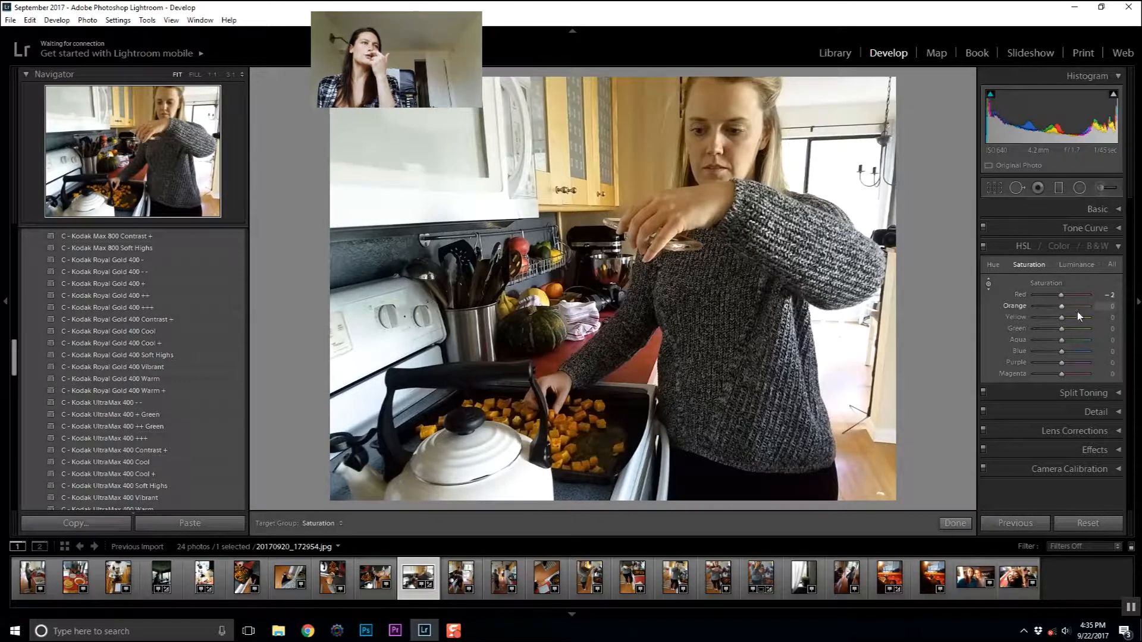
{"action": "left_click_drag", "start_coordinate": [1062, 305], "coordinate": [962, 335]}
{"action": "left_click_drag", "start_coordinate": [1035, 329], "coordinate": [1118, 330]}
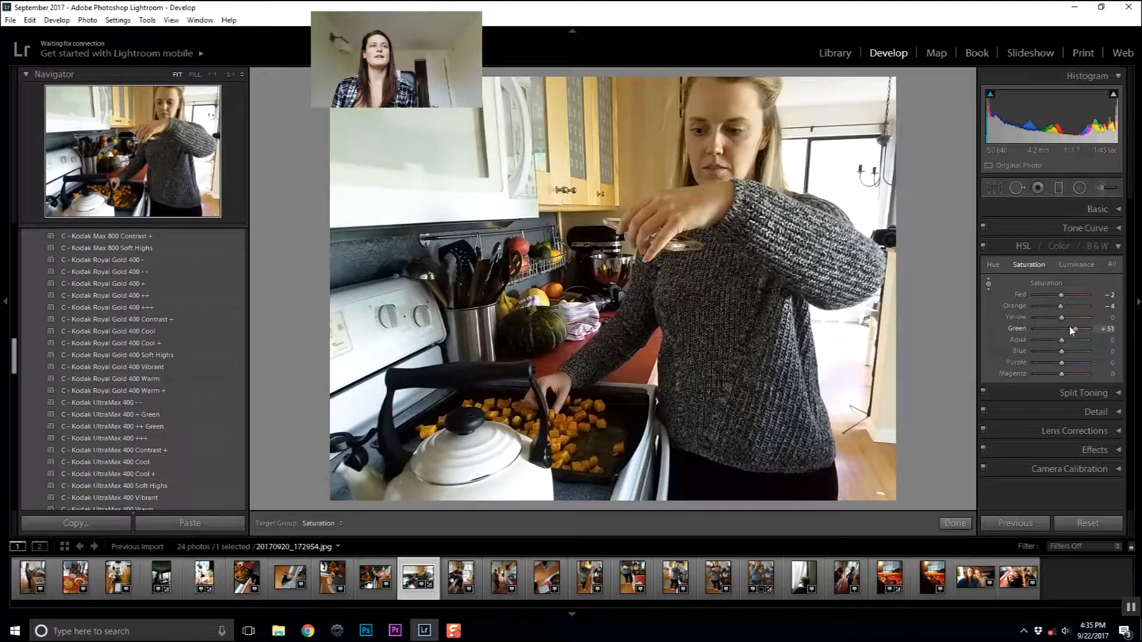
{"action": "left_click", "coordinate": [993, 266]}
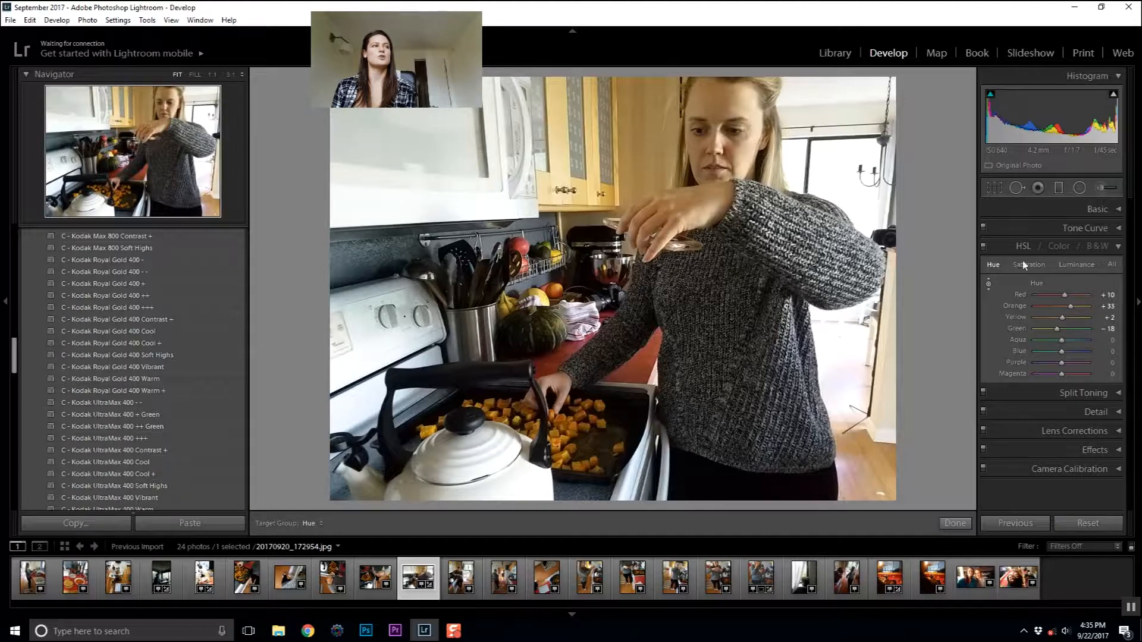
{"action": "left_click", "coordinate": [1040, 264]}
{"action": "left_click_drag", "start_coordinate": [1086, 306], "coordinate": [1098, 304]}
Step: Set the HSL hues to Red +100, Orange -4 and Green +100, with Green saturation at +100
{"action": "left_click", "coordinate": [995, 264]}
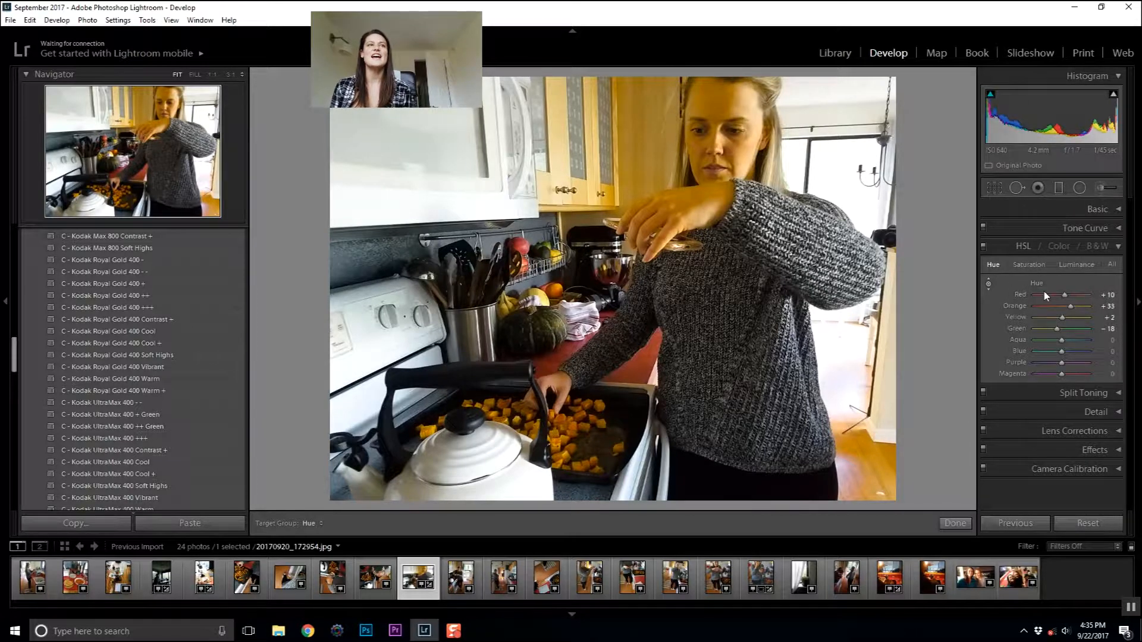
{"action": "left_click_drag", "start_coordinate": [1056, 294], "coordinate": [1028, 295]}
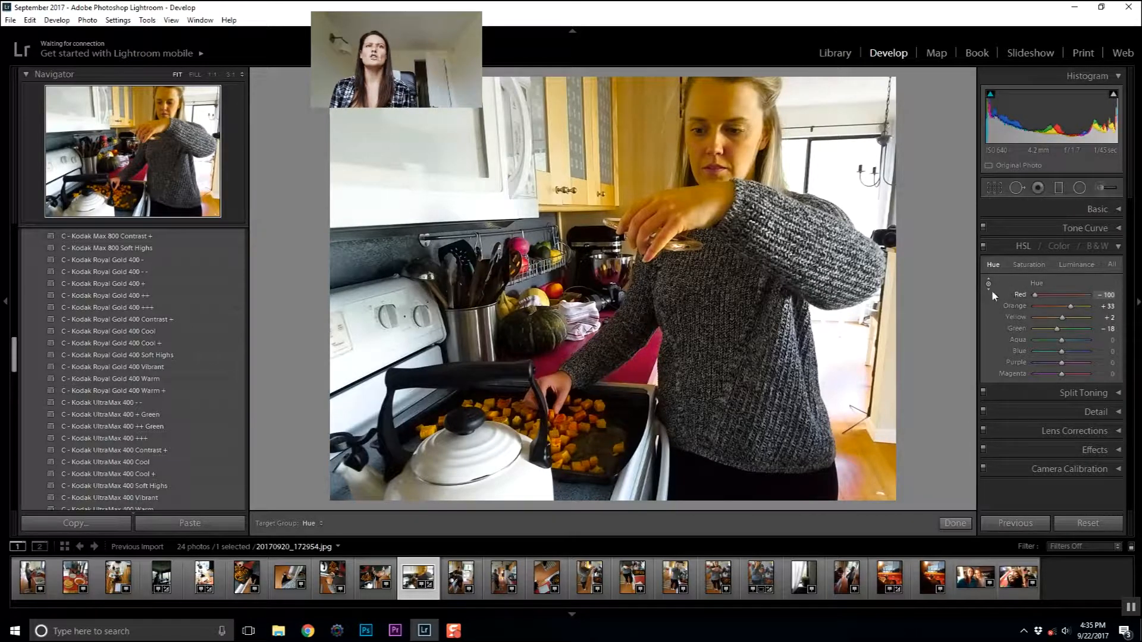
{"action": "mouse_move", "coordinate": [1042, 294]}
{"action": "left_mouse_down"}
{"action": "mouse_move", "coordinate": [1086, 293]}
{"action": "mouse_move", "coordinate": [1019, 306]}
{"action": "mouse_move", "coordinate": [1107, 317]}
{"action": "mouse_move", "coordinate": [1059, 308]}
{"action": "left_mouse_up"}
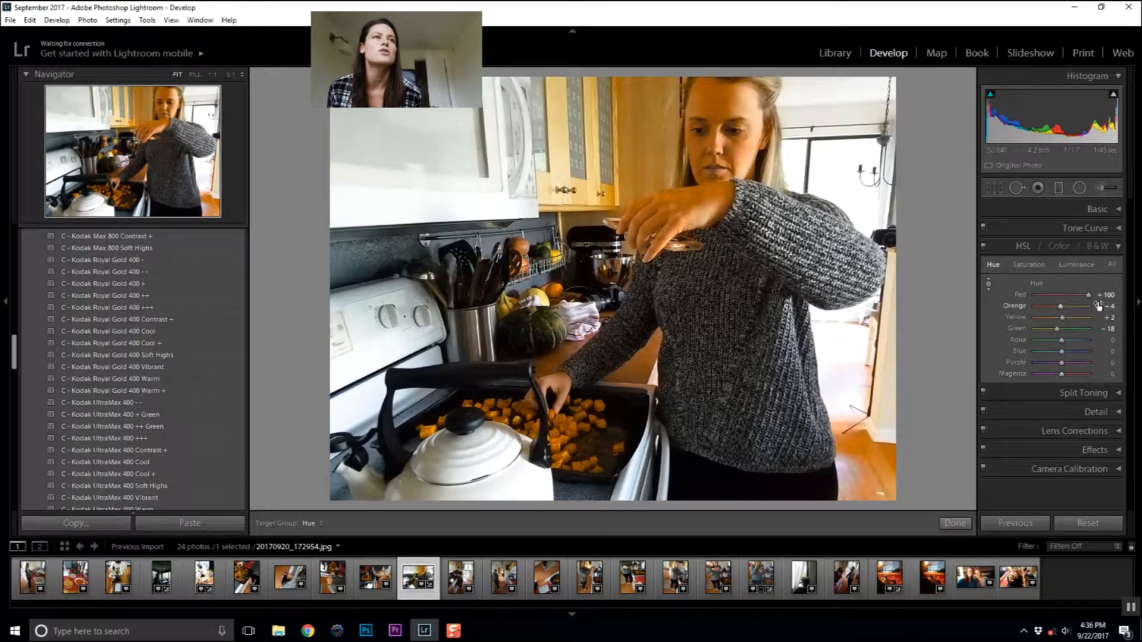
{"action": "left_click", "coordinate": [1034, 266]}
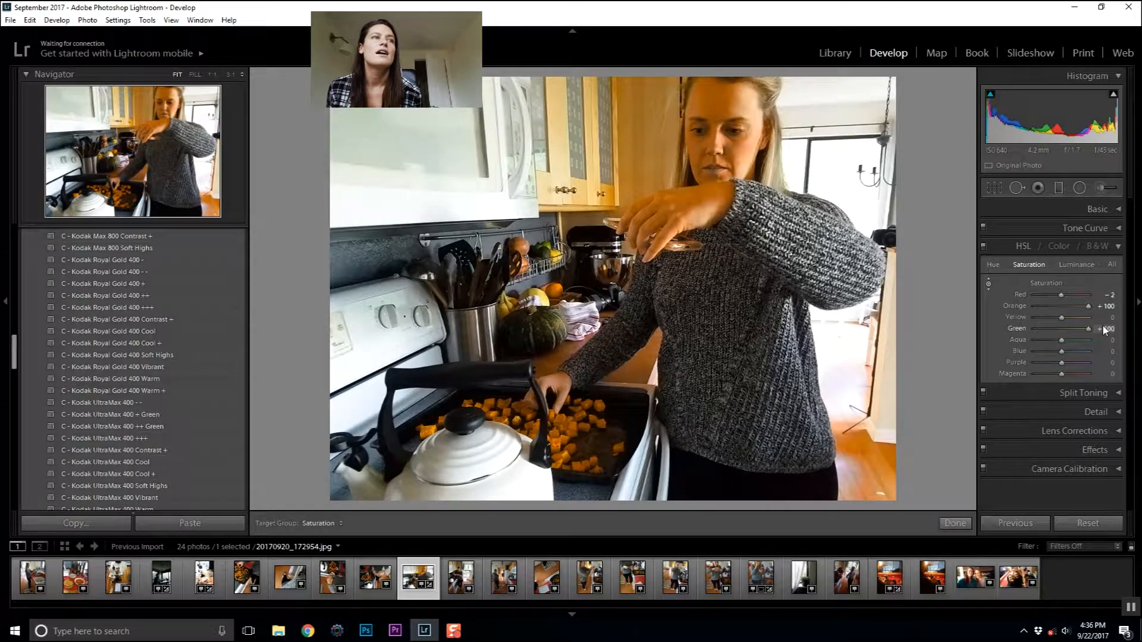
{"action": "left_click", "coordinate": [993, 266]}
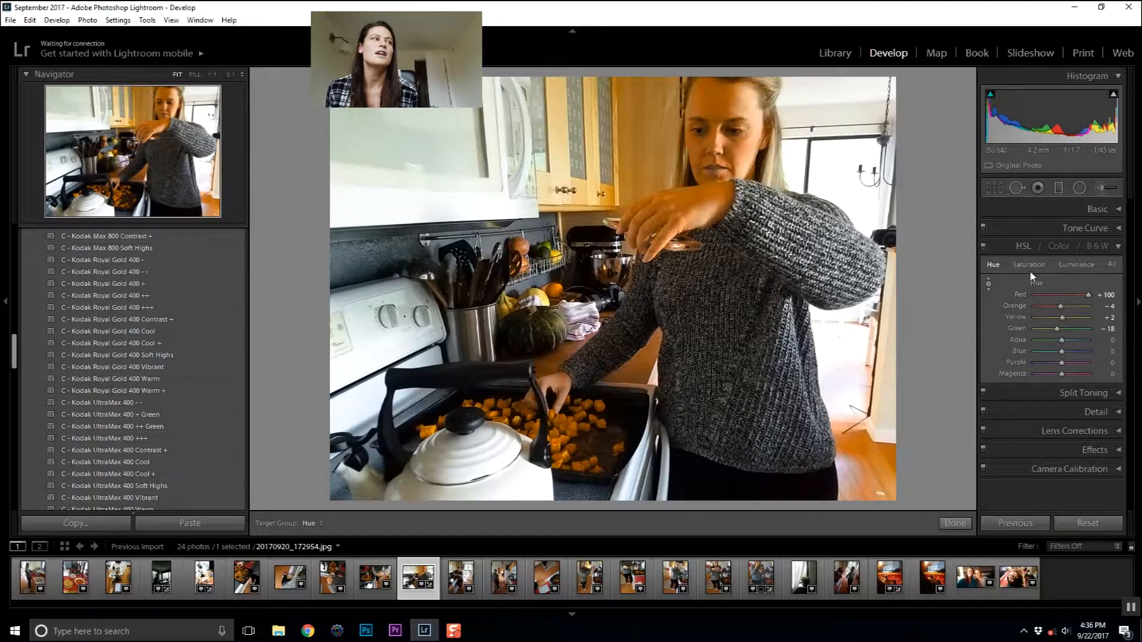
{"action": "left_click_drag", "start_coordinate": [1056, 329], "coordinate": [1006, 322]}
{"action": "left_click_drag", "start_coordinate": [1078, 327], "coordinate": [1138, 325]}
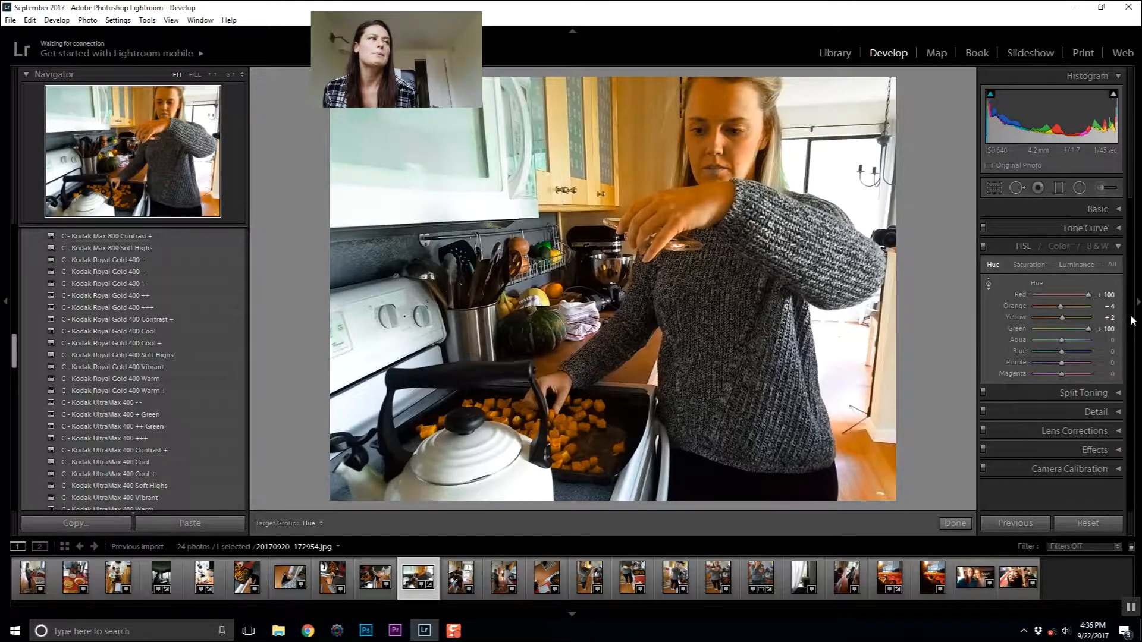
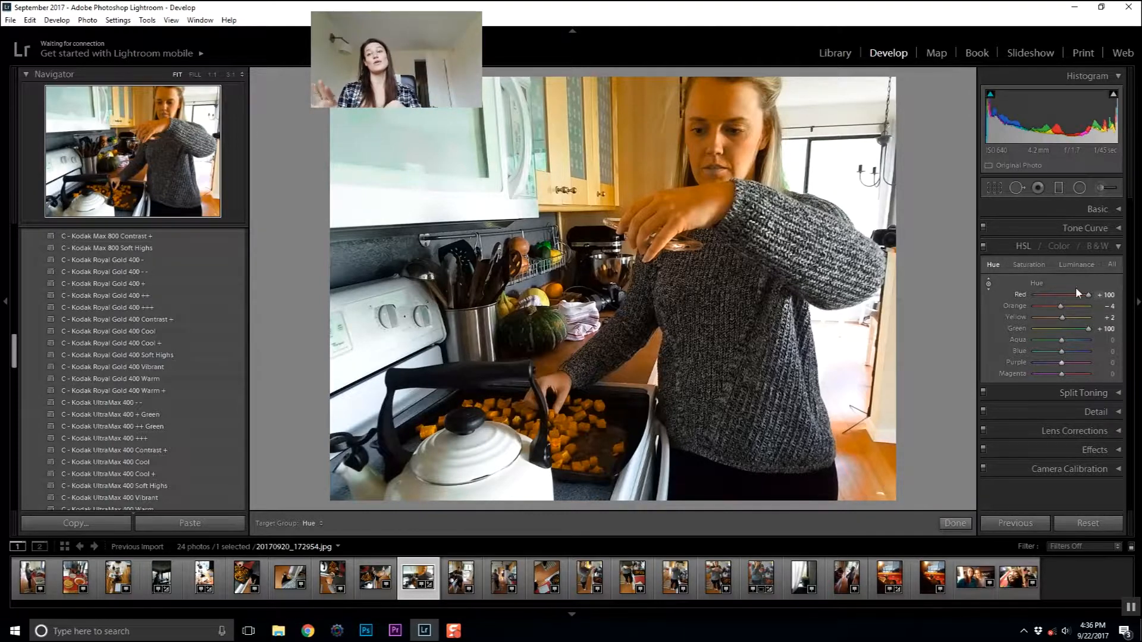
Step: Set the HSL luminance of Green to +100 and Orange to +9
{"action": "left_click", "coordinate": [1077, 266]}
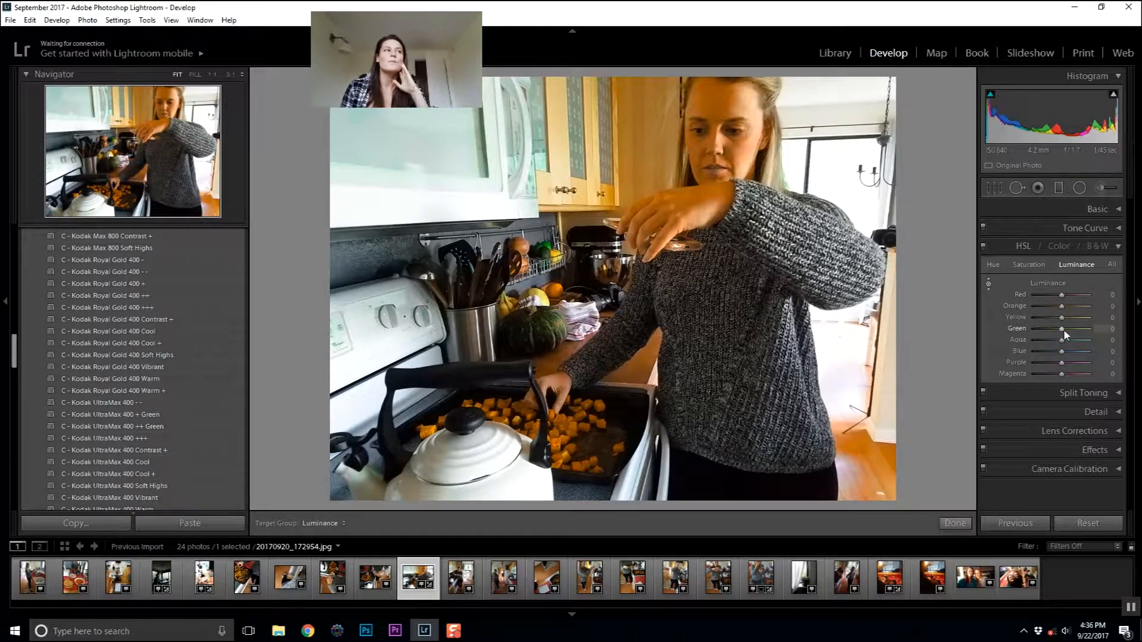
{"action": "left_click_drag", "start_coordinate": [1062, 330], "coordinate": [1128, 319]}
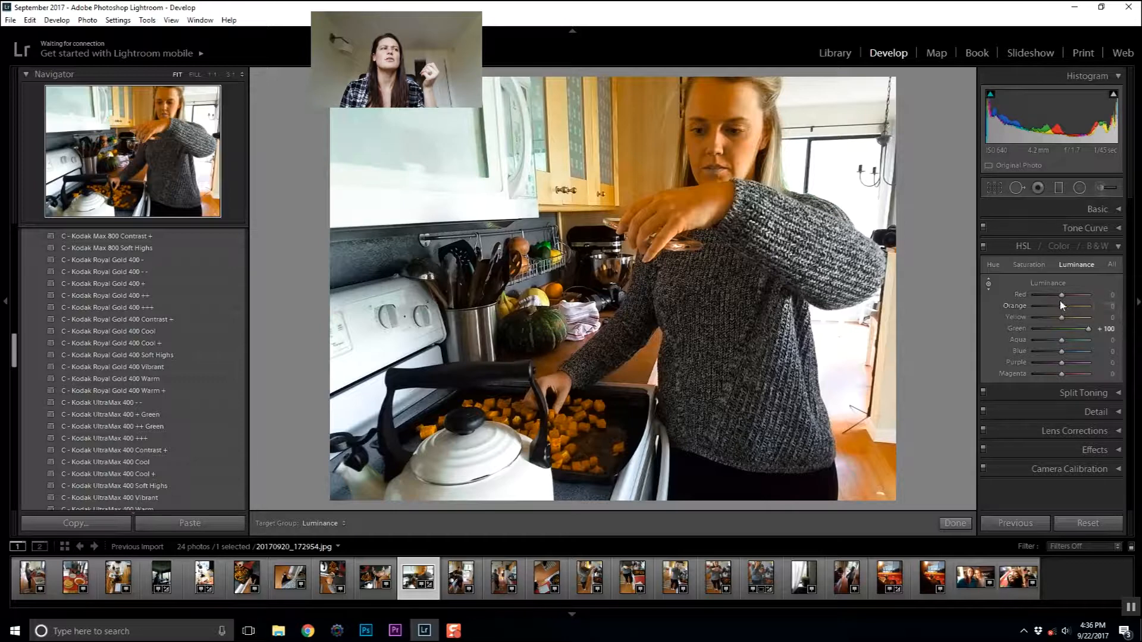
{"action": "mouse_move", "coordinate": [1072, 306]}
{"action": "left_mouse_down"}
{"action": "mouse_move", "coordinate": [1114, 309]}
{"action": "mouse_move", "coordinate": [947, 319]}
{"action": "mouse_move", "coordinate": [1118, 322]}
{"action": "mouse_move", "coordinate": [1063, 320]}
{"action": "left_mouse_up"}
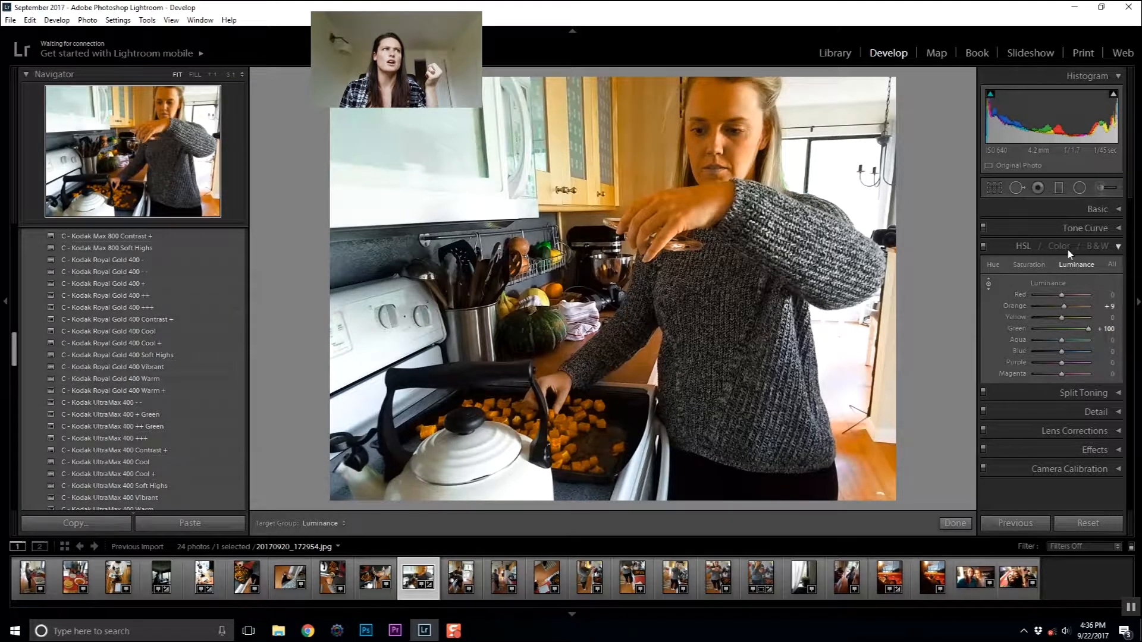
Step: Try a black-and-white conversion with different Orange mix levels, including +42, and return to the colour HSL settings
{"action": "left_click", "coordinate": [1052, 246]}
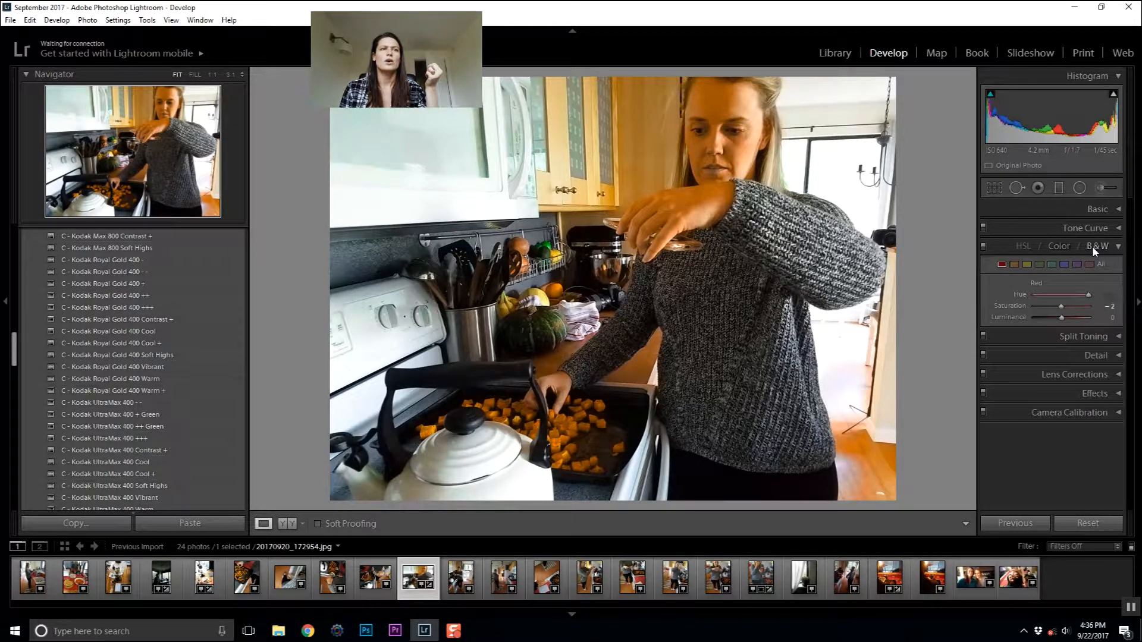
{"action": "left_click", "coordinate": [1093, 247]}
{"action": "mouse_move", "coordinate": [1067, 287]}
{"action": "left_mouse_down"}
{"action": "mouse_move", "coordinate": [1094, 280]}
{"action": "mouse_move", "coordinate": [1074, 287]}
{"action": "left_mouse_up"}
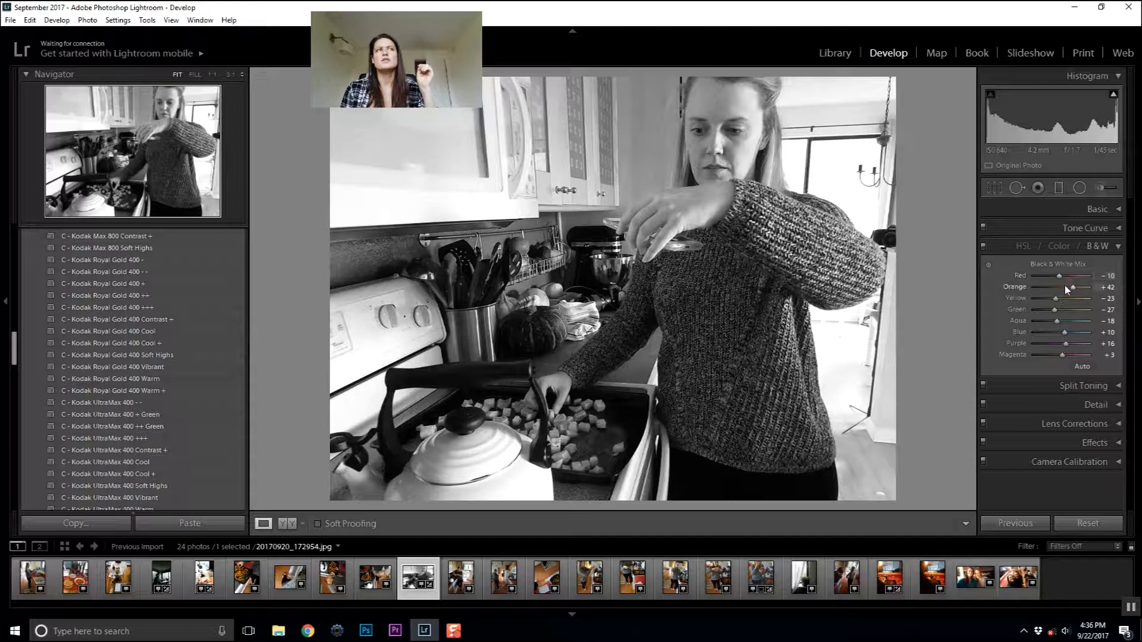
{"action": "mouse_move", "coordinate": [1066, 288]}
{"action": "left_mouse_down"}
{"action": "mouse_move", "coordinate": [1090, 282]}
{"action": "mouse_move", "coordinate": [1048, 292]}
{"action": "left_mouse_up"}
{"action": "left_click", "coordinate": [1060, 246]}
{"action": "left_click", "coordinate": [1024, 245]}
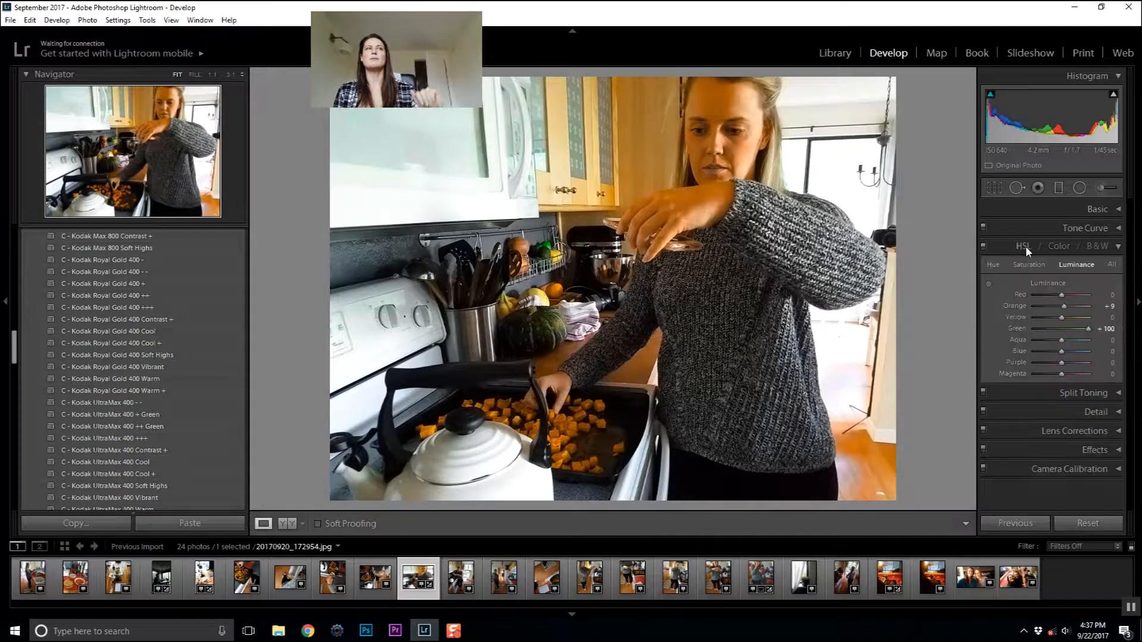
Step: Reset all adjustments on the kitchen photo and open 20170920_174137.jpg with the Split Toning settings expanded
{"action": "left_click", "coordinate": [1118, 247]}
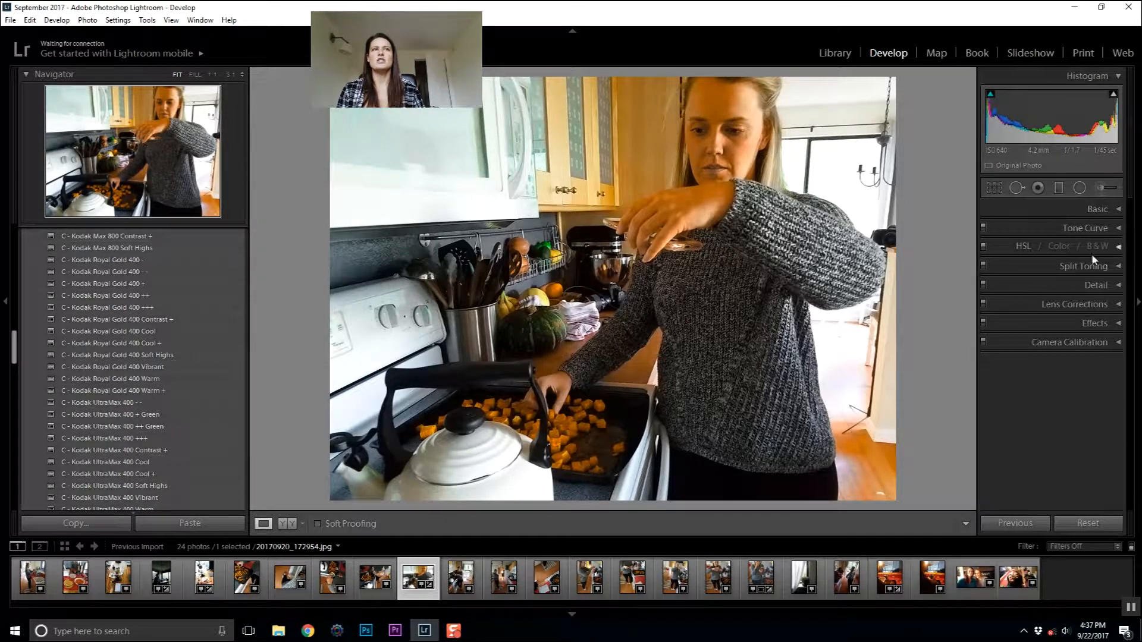
{"action": "left_click", "coordinate": [1110, 267]}
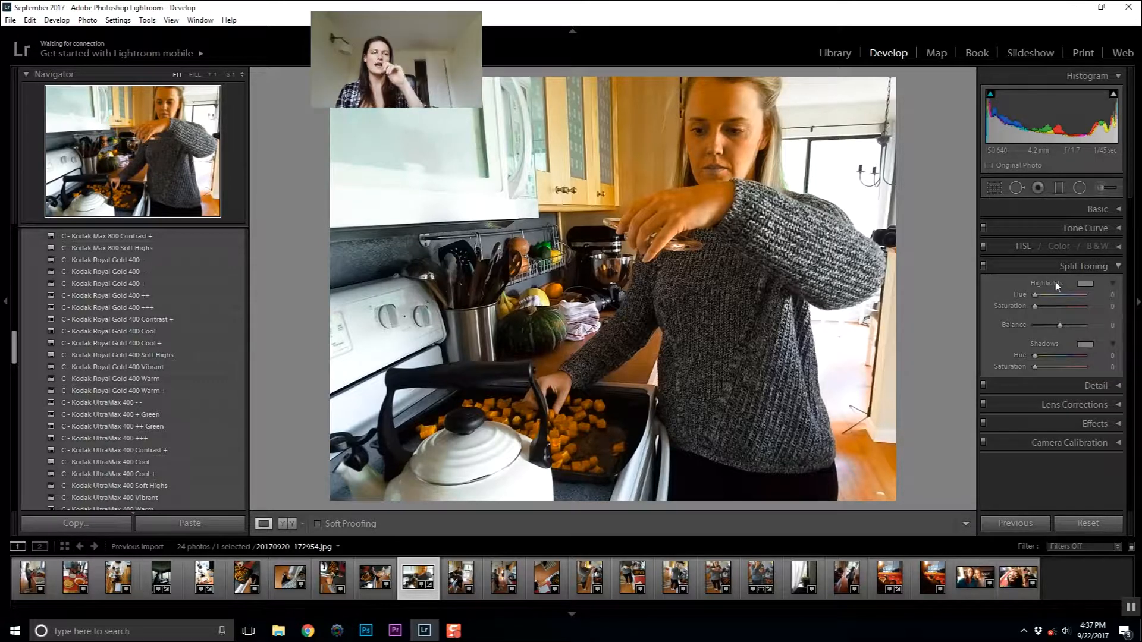
{"action": "left_click", "coordinate": [1083, 524]}
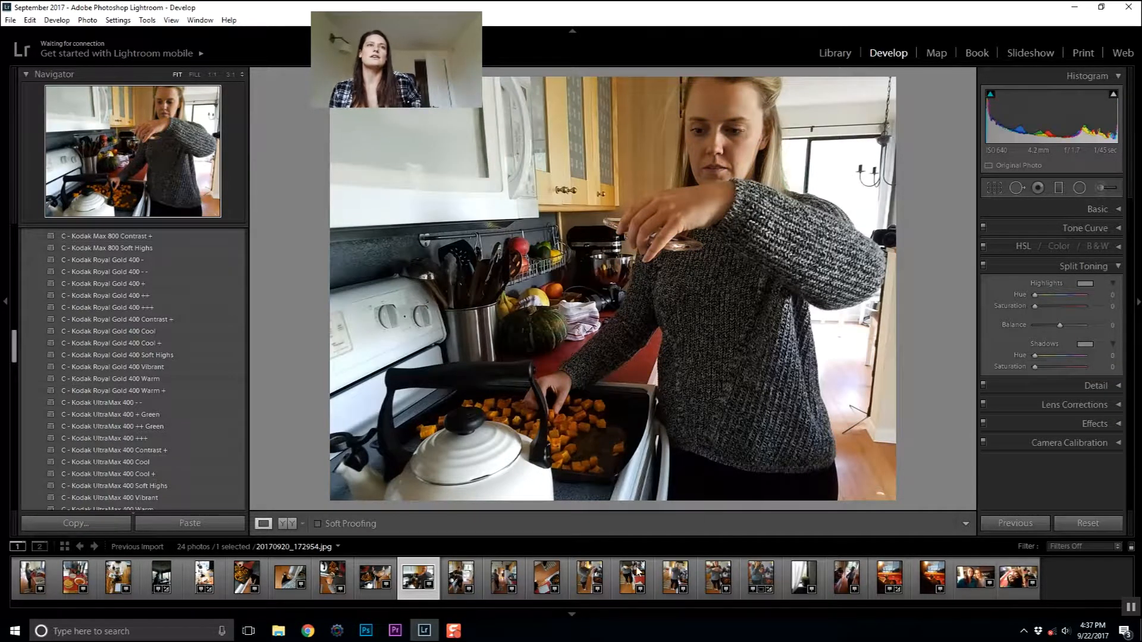
{"action": "left_click", "coordinate": [590, 583]}
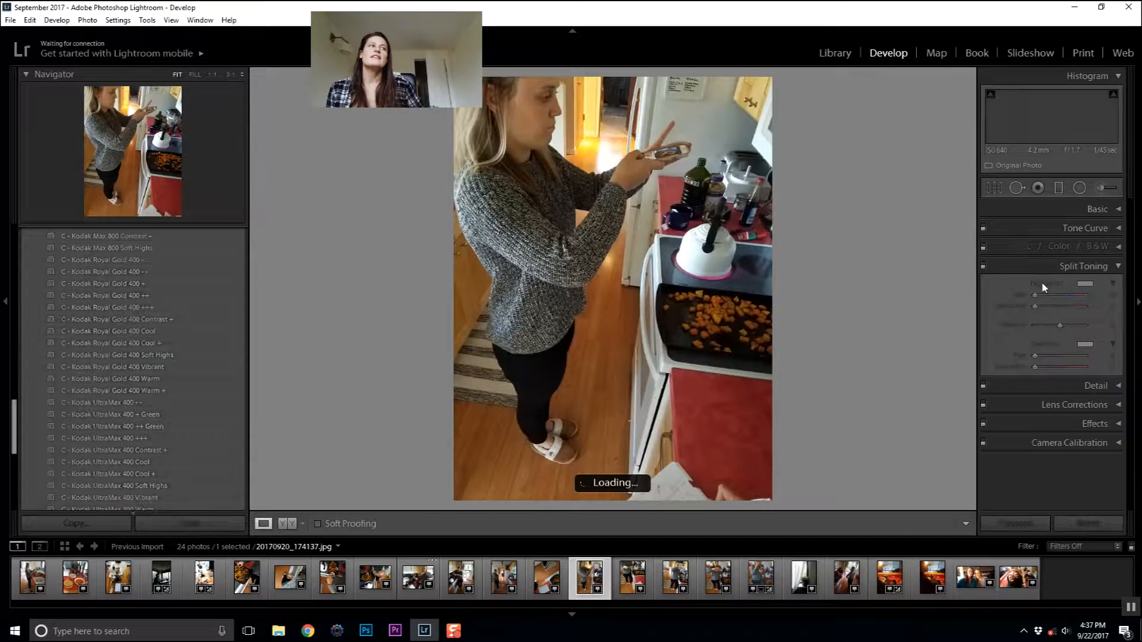
Step: Open the baking-tray photo 20170920_172900.jpg with the Split Toning settings kept open
{"action": "left_click", "coordinate": [717, 580]}
{"action": "left_click", "coordinate": [748, 582]}
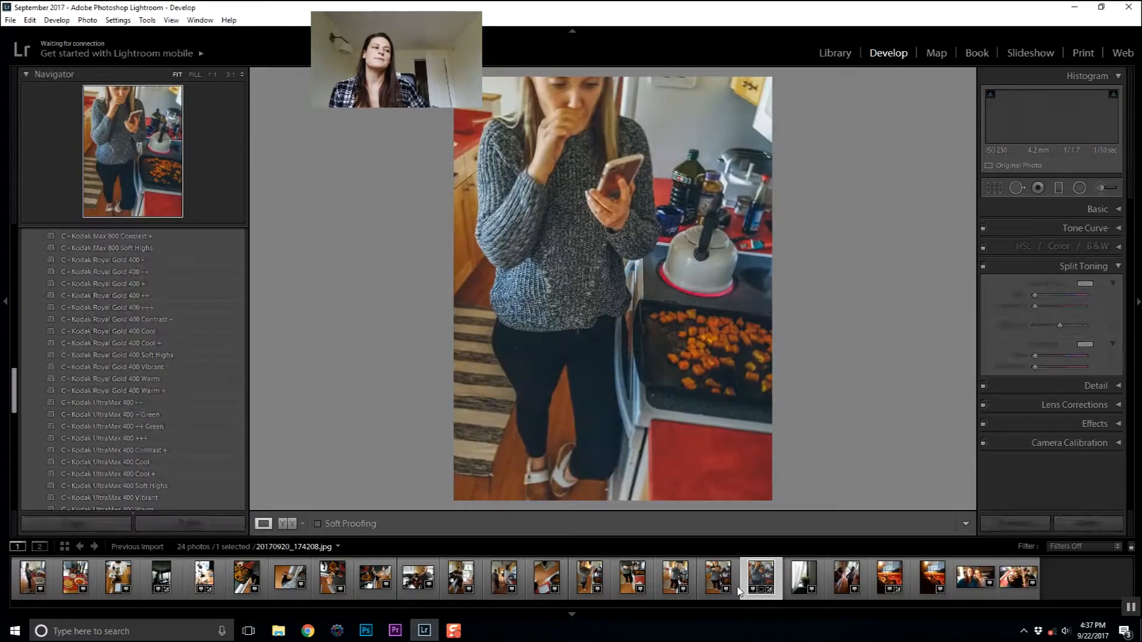
{"action": "left_click", "coordinate": [254, 576]}
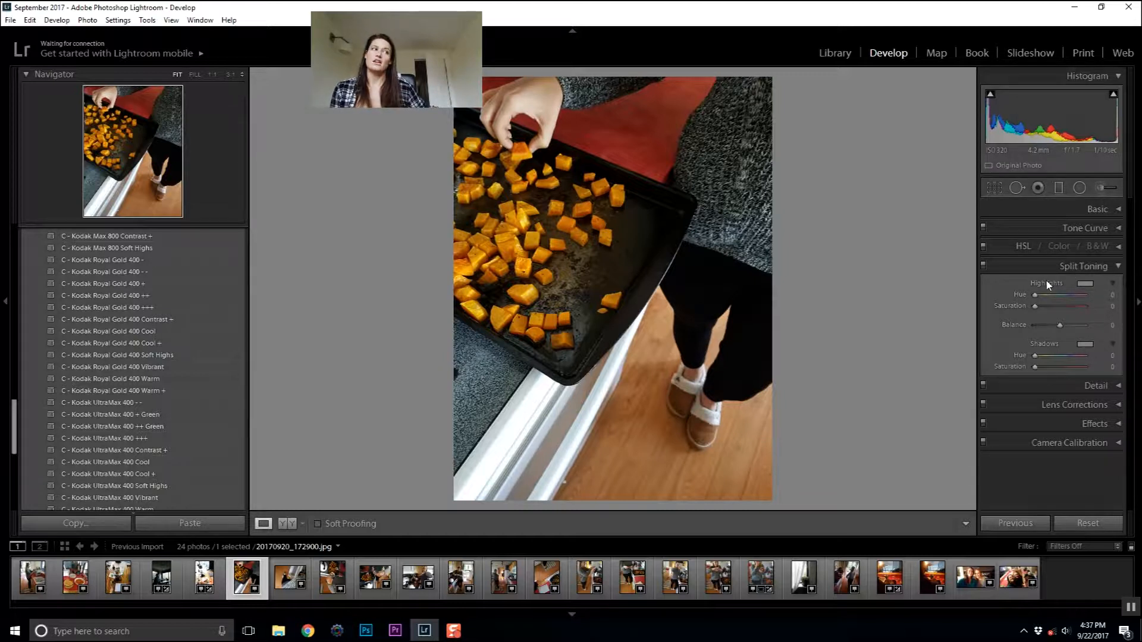
Step: Try a highlight hue of 171, clear it, and tint the shadows with hue 193 and saturation 29
{"action": "left_click_drag", "start_coordinate": [1082, 301], "coordinate": [1035, 306]}
{"action": "left_click", "coordinate": [1083, 296]}
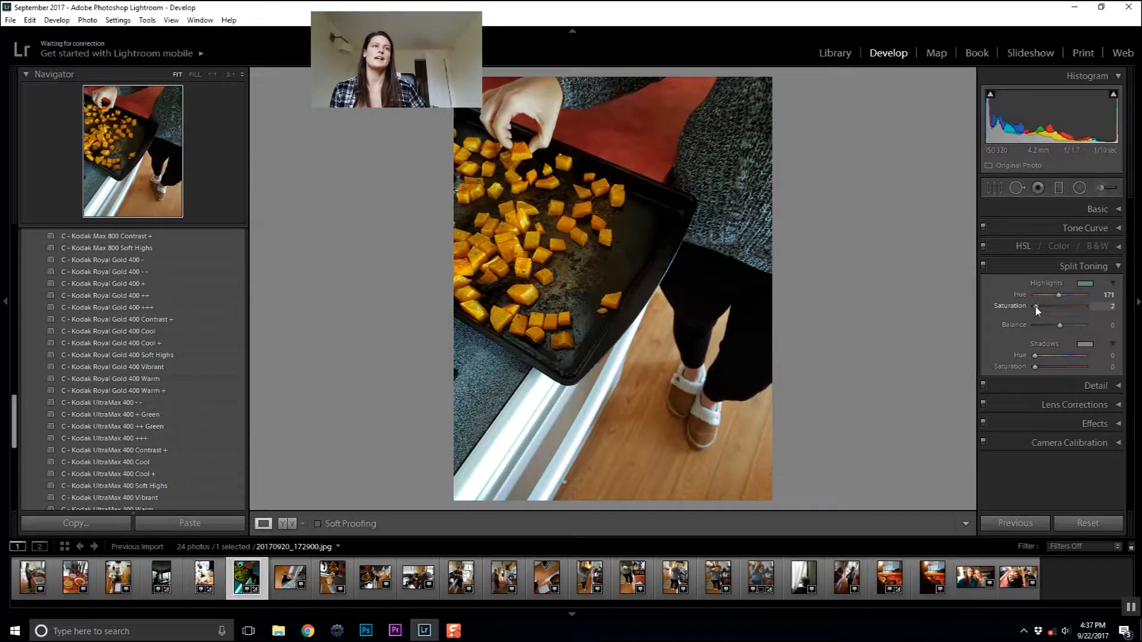
{"action": "left_click_drag", "start_coordinate": [1041, 367], "coordinate": [1064, 355]}
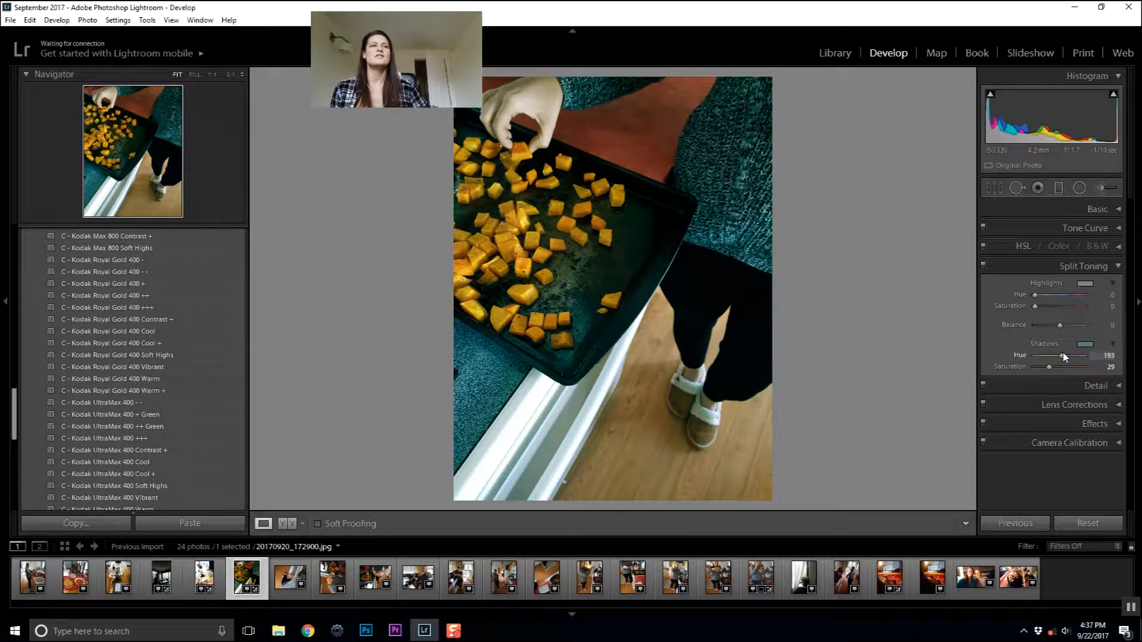
Step: Try split toning with highlights at hue 56, saturation 57 and shadows at hue 283, saturation 74, and vary the balance
{"action": "left_click", "coordinate": [1068, 296]}
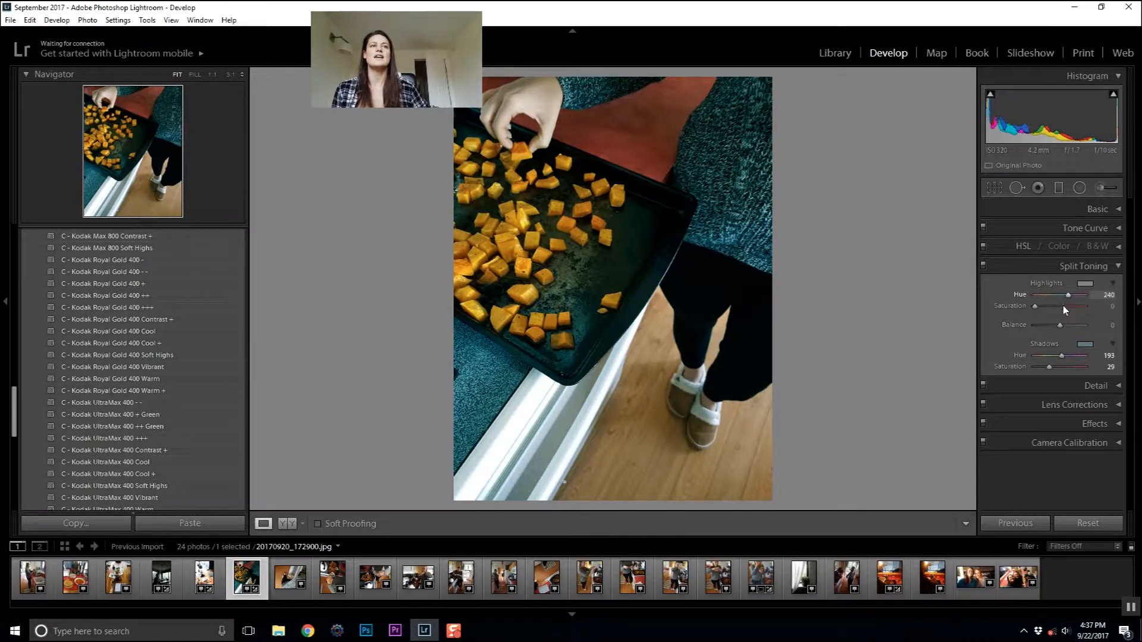
{"action": "left_click", "coordinate": [1064, 306]}
{"action": "left_click_drag", "start_coordinate": [1066, 295], "coordinate": [1042, 291]}
{"action": "left_click", "coordinate": [1072, 366]}
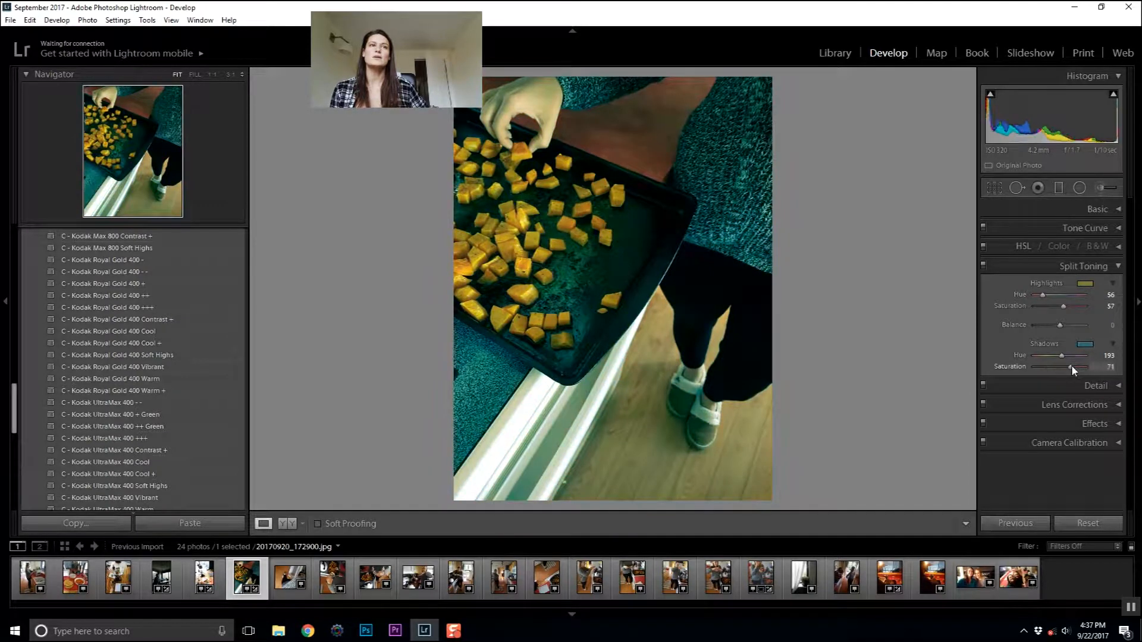
{"action": "left_click_drag", "start_coordinate": [1062, 357], "coordinate": [1074, 355]}
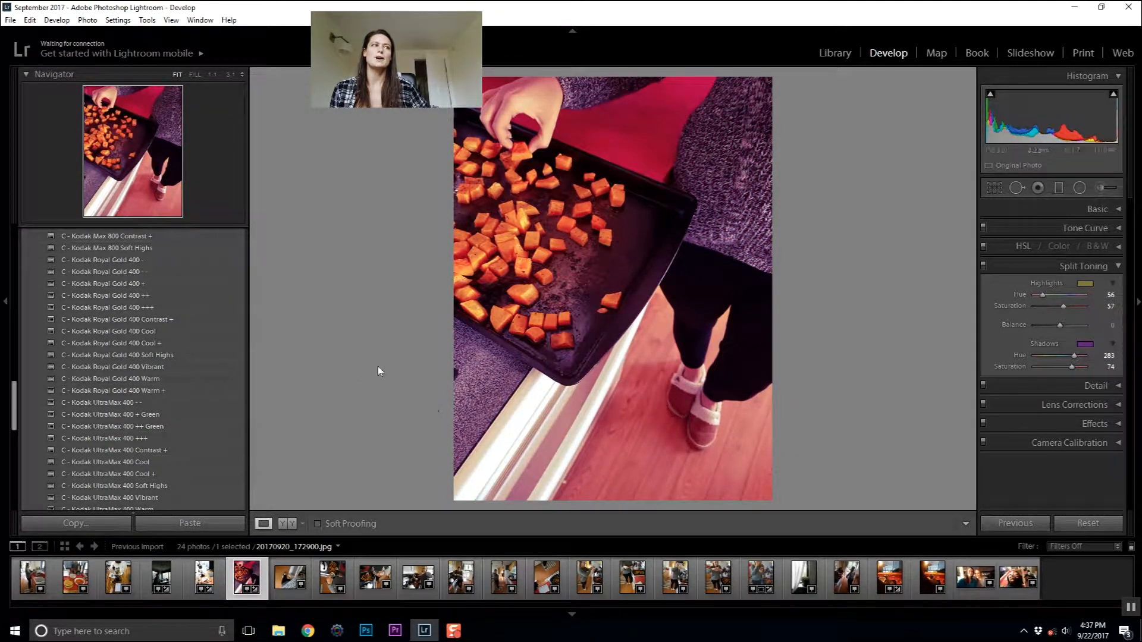
{"action": "mouse_move", "coordinate": [1059, 327]}
{"action": "left_mouse_down"}
{"action": "mouse_move", "coordinate": [1030, 326]}
{"action": "mouse_move", "coordinate": [1087, 326]}
{"action": "mouse_move", "coordinate": [1039, 325]}
{"action": "mouse_move", "coordinate": [1077, 327]}
{"action": "mouse_move", "coordinate": [1049, 326]}
{"action": "mouse_move", "coordinate": [1064, 326]}
{"action": "left_mouse_up"}
Step: Collapse Split Toning and expand the Detail settings to reach the sharpening and noise reduction controls
{"action": "left_click", "coordinate": [1117, 267]}
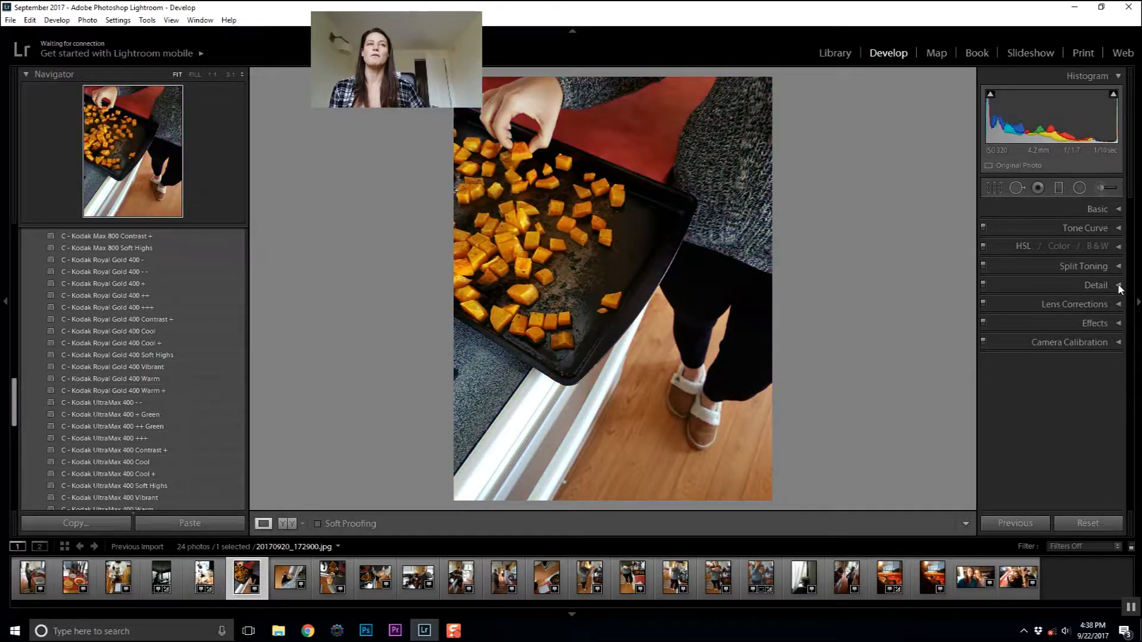
{"action": "left_click", "coordinate": [1117, 286]}
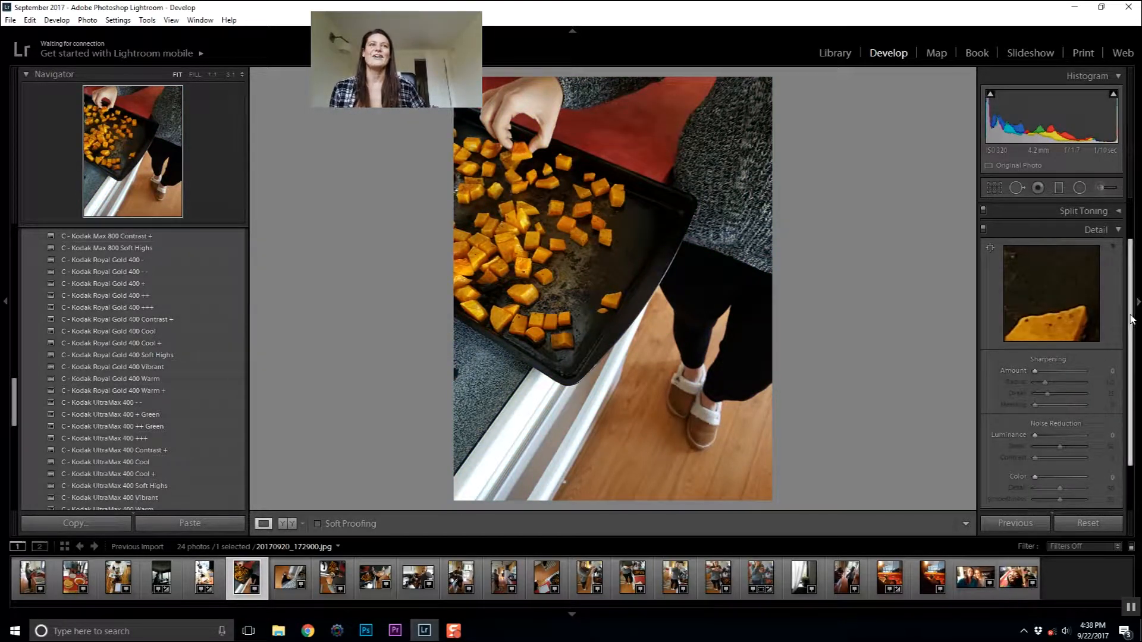
{"action": "scroll", "coordinate": [1133, 347], "scroll_direction": "down", "scroll_amount": 2}
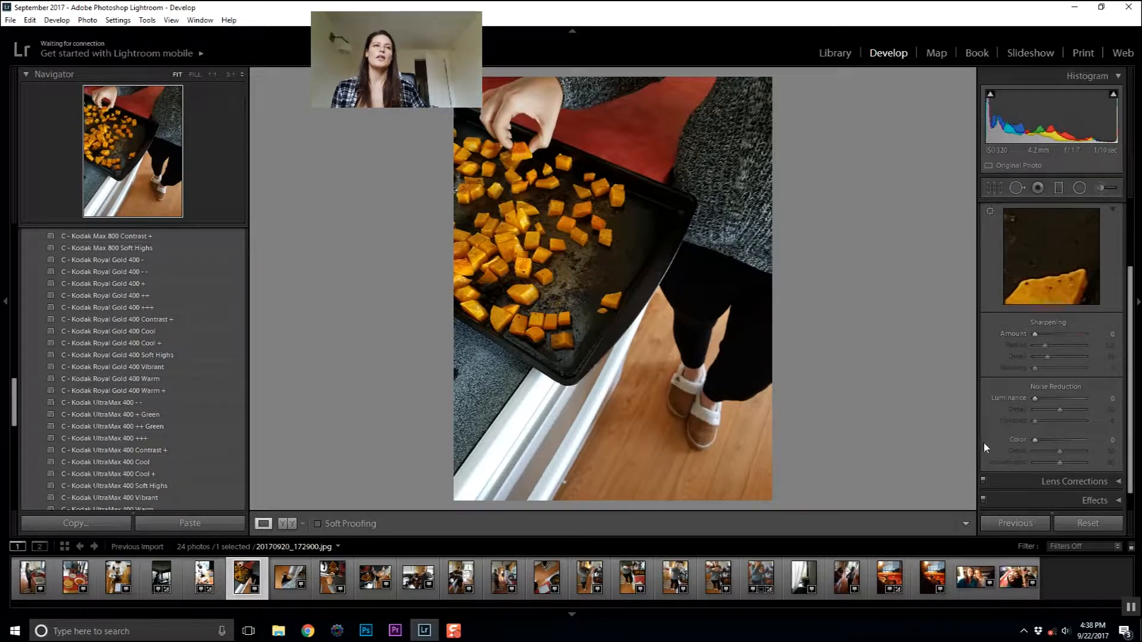
Step: Open 20170920_172943.jpg, try a sharpening amount of 23 and return it to 0
{"action": "left_click", "coordinate": [335, 586]}
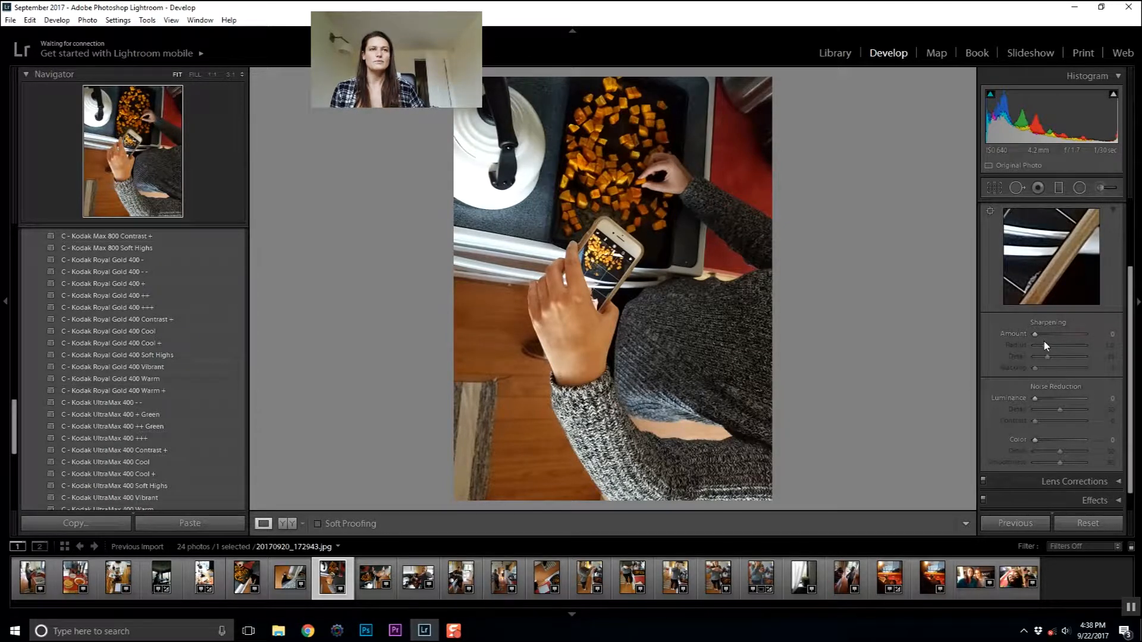
{"action": "left_click_drag", "start_coordinate": [1039, 336], "coordinate": [1047, 334]}
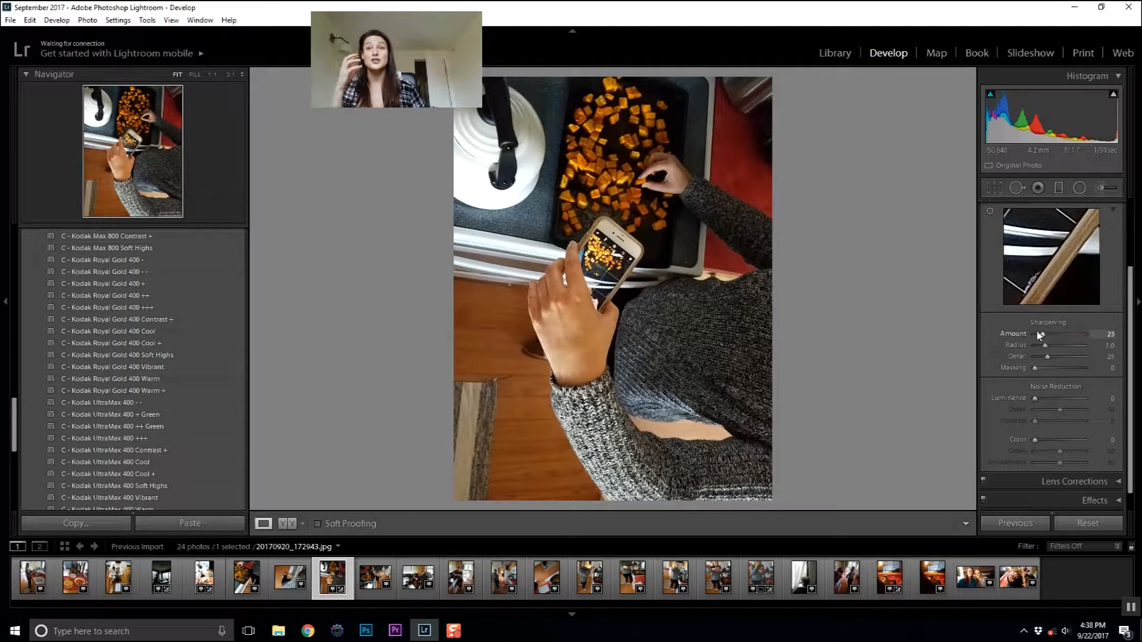
{"action": "left_click_drag", "start_coordinate": [1041, 334], "coordinate": [1028, 343]}
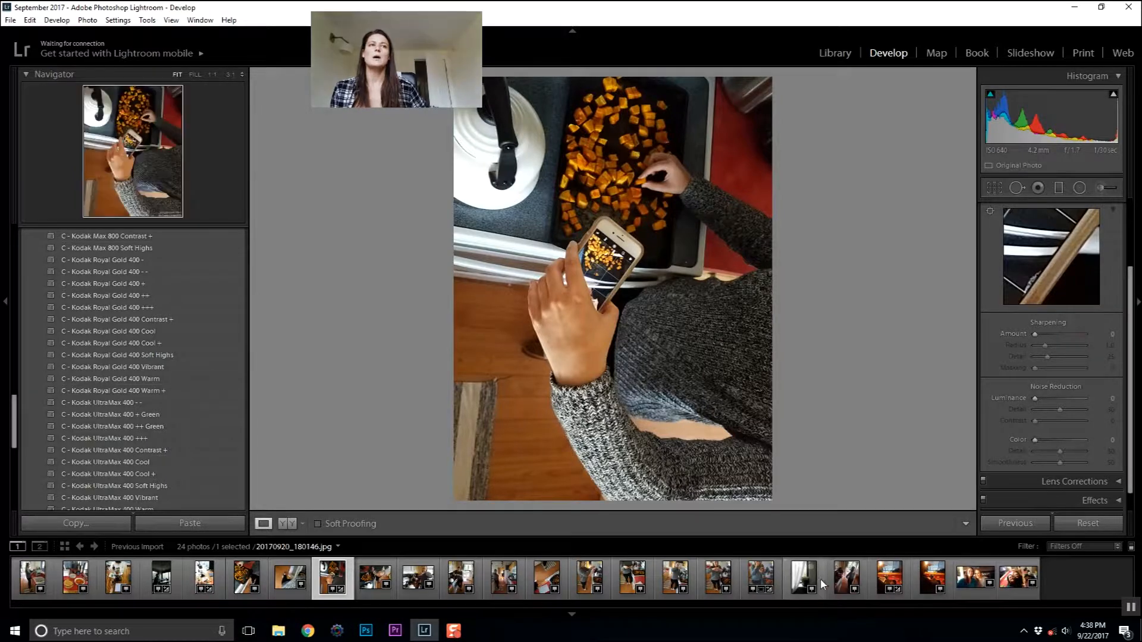
Step: Open the dark dining-room photo 20170920_172529.jpg, reset its adjustments and set the exposure to +5.00
{"action": "left_click", "coordinate": [922, 577]}
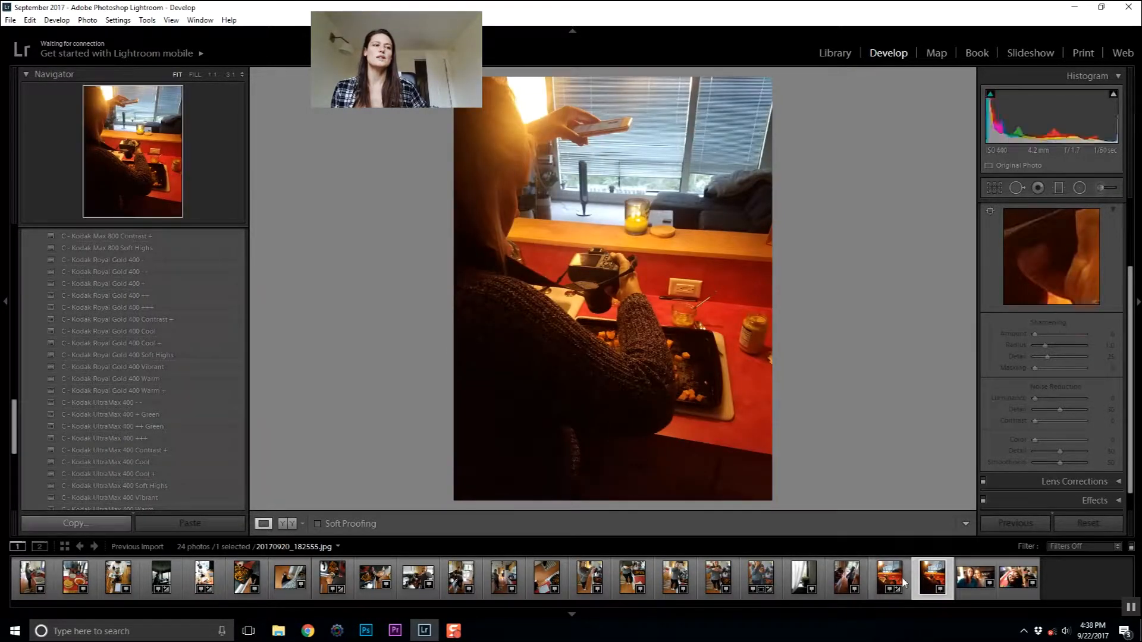
{"action": "left_click", "coordinate": [161, 577]}
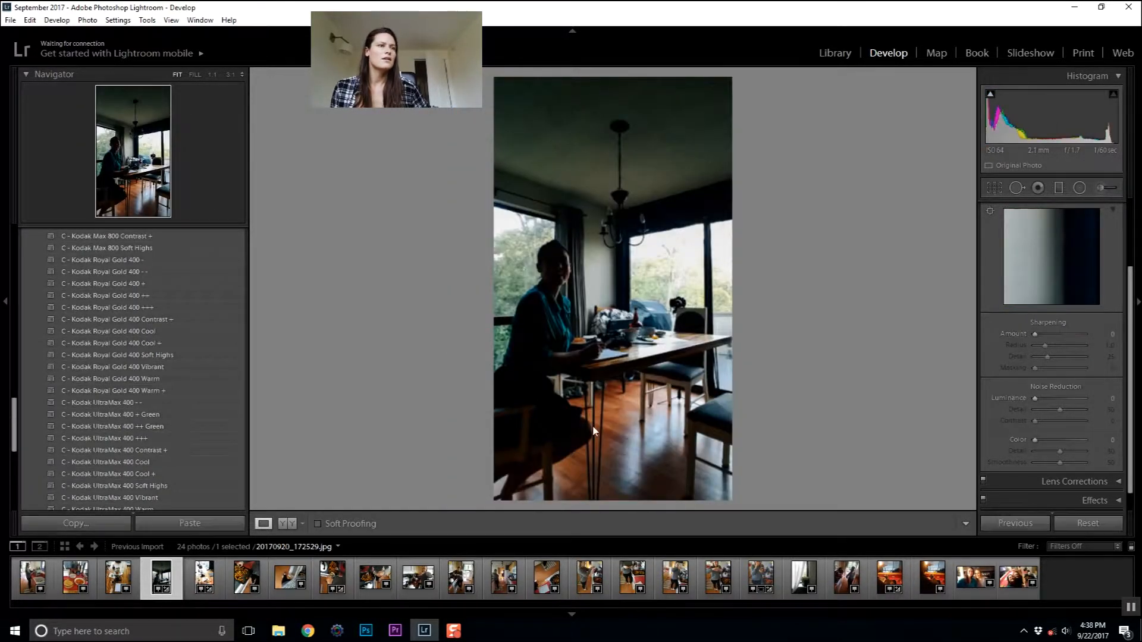
{"action": "scroll", "coordinate": [1100, 249], "scroll_direction": "up", "scroll_amount": 2}
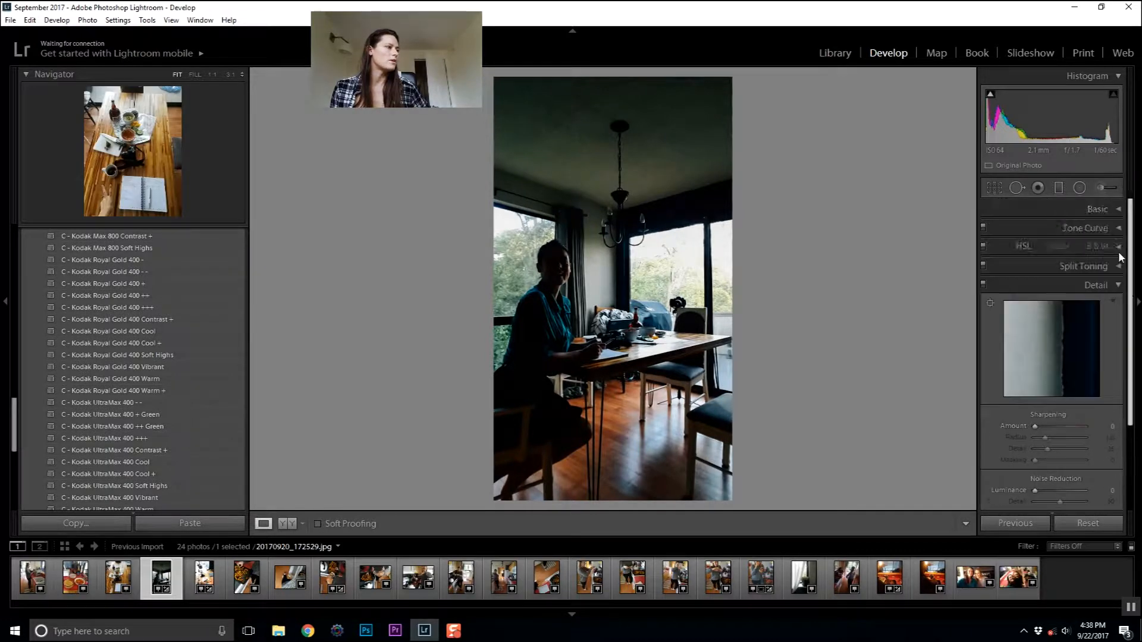
{"action": "left_click", "coordinate": [1096, 209]}
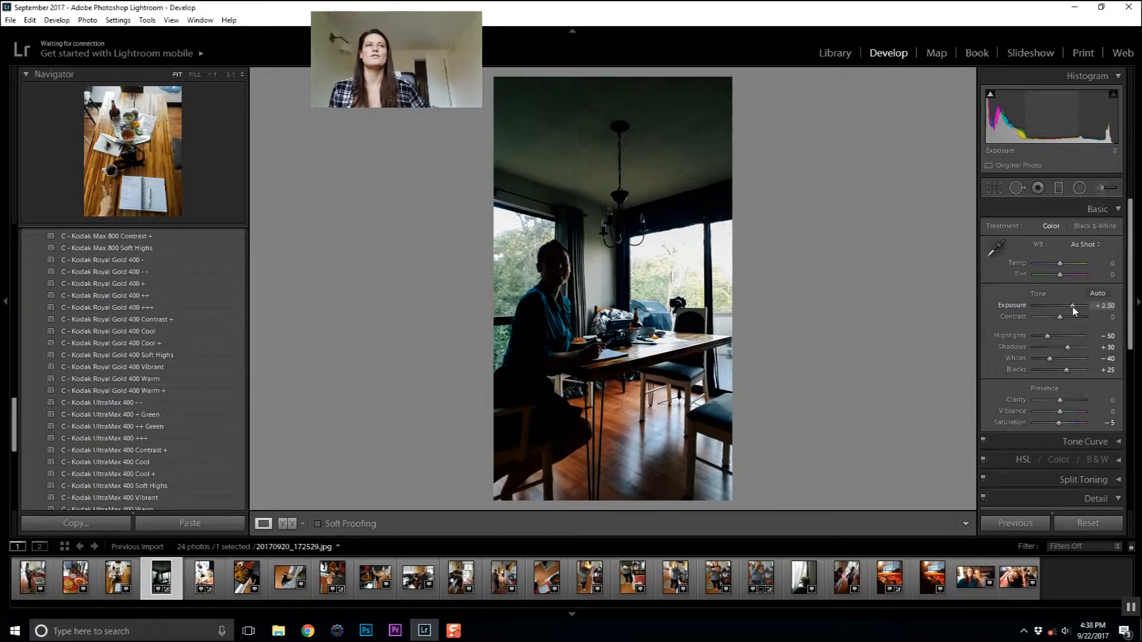
{"action": "left_click", "coordinate": [1089, 524]}
{"action": "left_click_drag", "start_coordinate": [1068, 305], "coordinate": [1098, 299]}
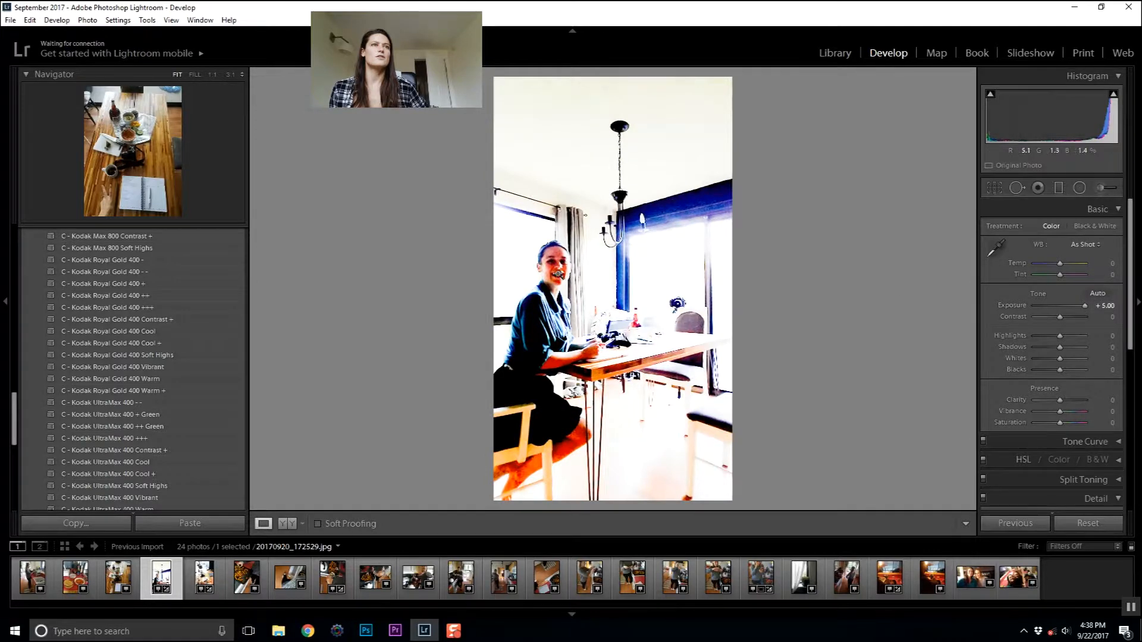
Step: Zoom to 1:1 on the seated woman's face, try a sharpening amount of 100 and return it to 0
{"action": "left_click", "coordinate": [559, 278]}
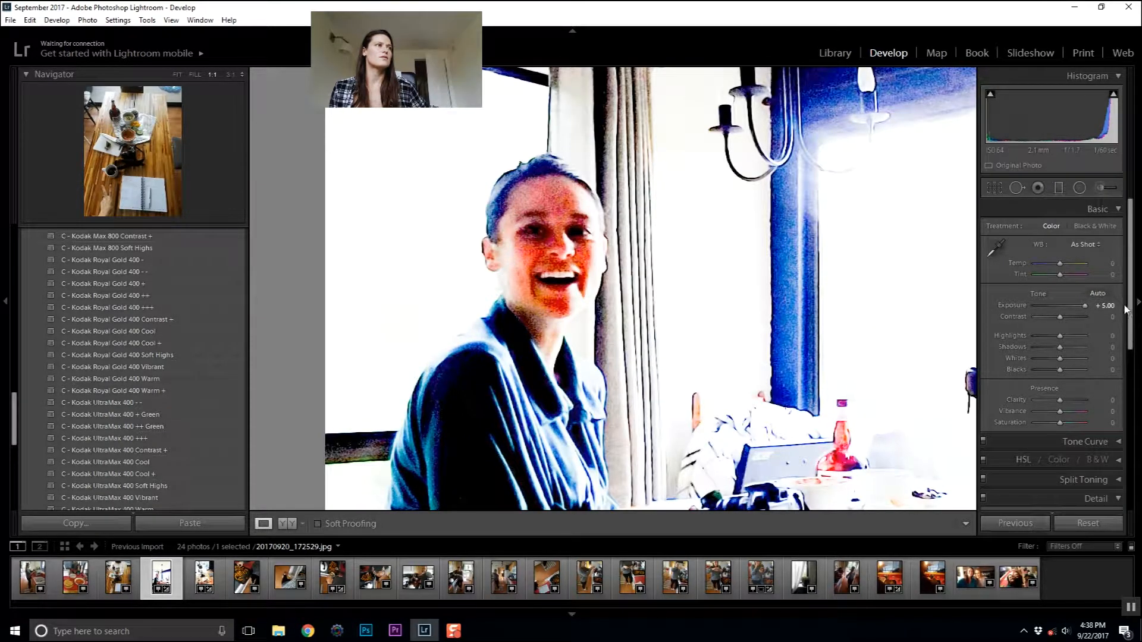
{"action": "scroll", "coordinate": [1126, 309], "scroll_direction": "down", "scroll_amount": 5}
{"action": "left_click_drag", "start_coordinate": [1044, 312], "coordinate": [1069, 315]}
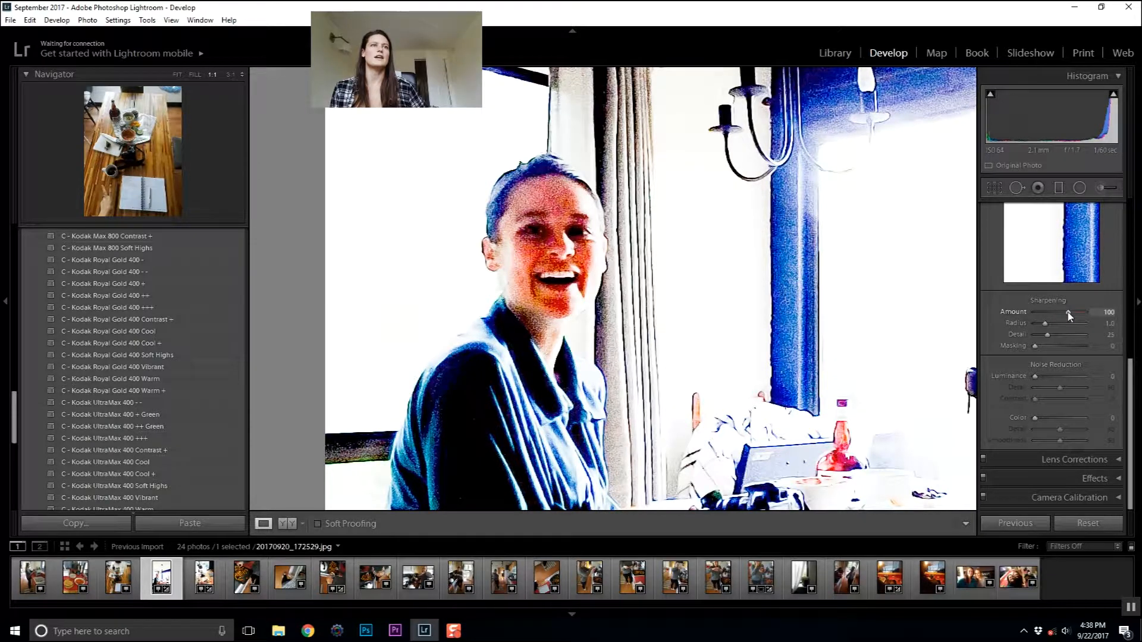
{"action": "left_click", "coordinate": [1034, 311]}
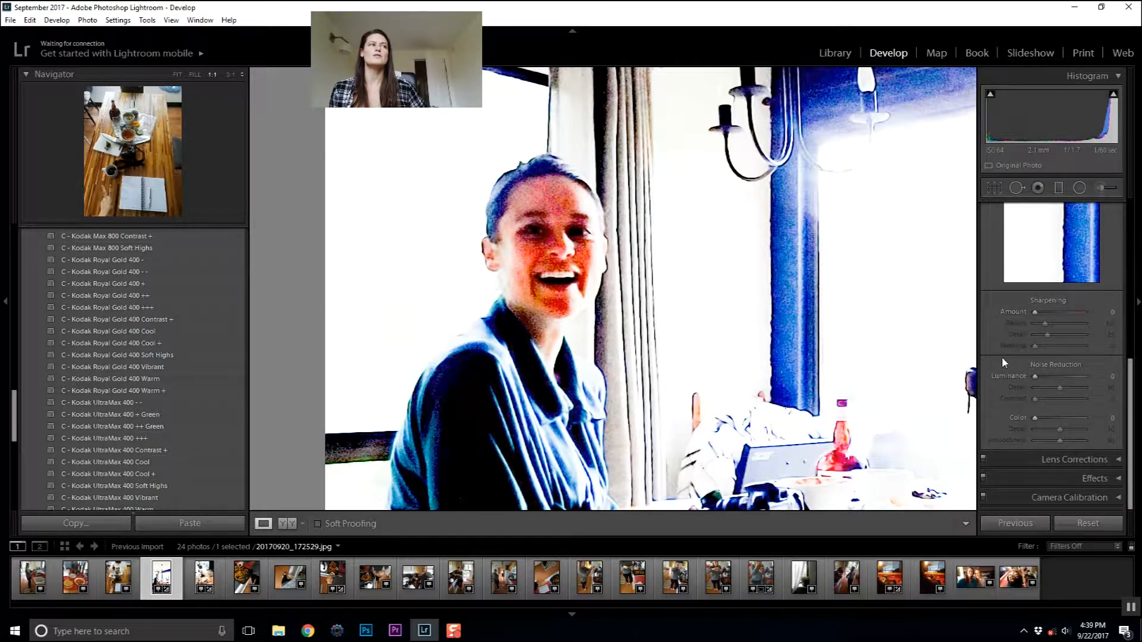
Step: Try luminance noise reduction at 100 and 26, return it to 0 and set the sharpening amount to 4
{"action": "left_click_drag", "start_coordinate": [1050, 379], "coordinate": [1086, 376]}
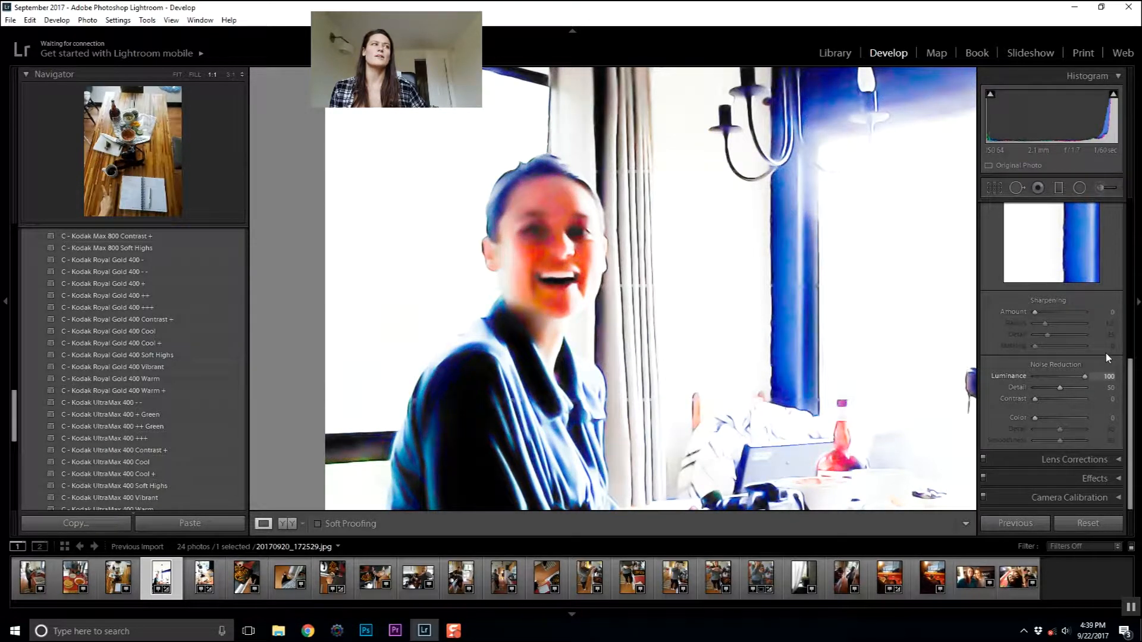
{"action": "mouse_move", "coordinate": [1106, 354]}
{"action": "left_mouse_down"}
{"action": "mouse_move", "coordinate": [1015, 356]}
{"action": "mouse_move", "coordinate": [1089, 354]}
{"action": "left_mouse_up"}
{"action": "left_click_drag", "start_coordinate": [1033, 376], "coordinate": [1050, 378]}
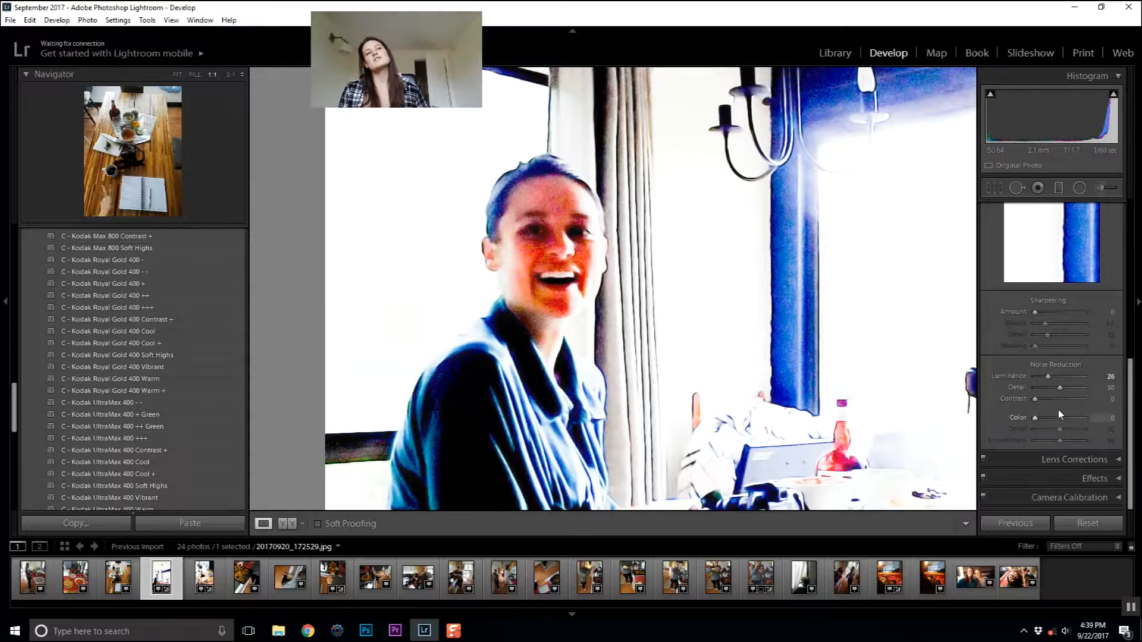
{"action": "left_click_drag", "start_coordinate": [1047, 377], "coordinate": [1035, 377]}
{"action": "left_click", "coordinate": [1036, 313]}
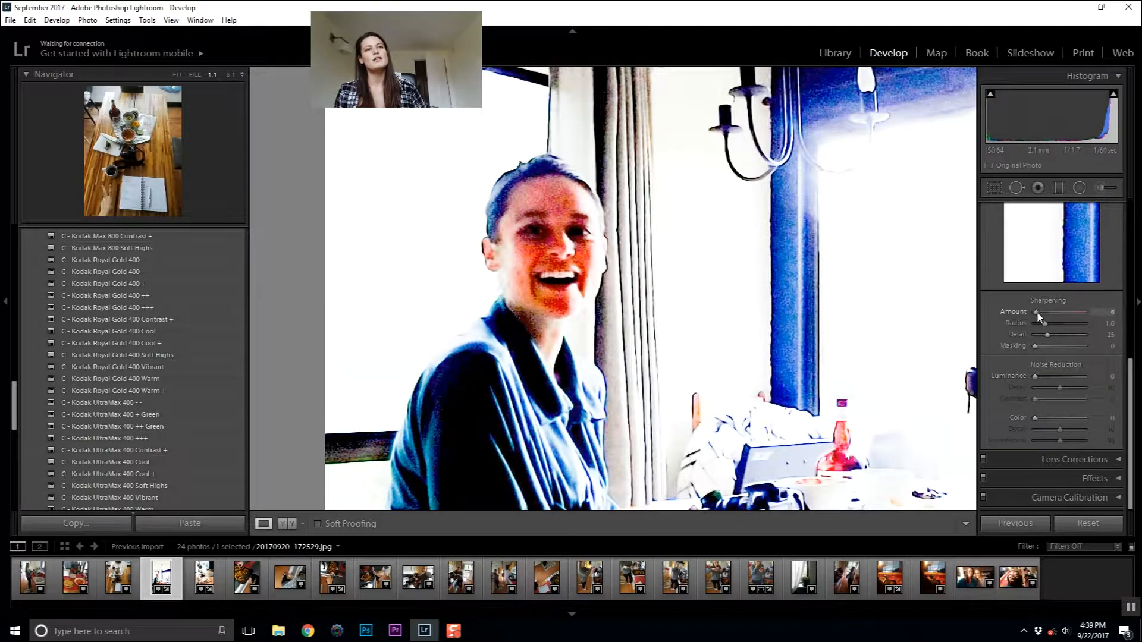
Step: Open the selfie 20170920_200940.jpg, replace the Detail settings with Lens Corrections and fit the whole photo in view
{"action": "scroll", "coordinate": [1052, 329], "scroll_direction": "up", "scroll_amount": 2}
{"action": "left_click", "coordinate": [1118, 225]}
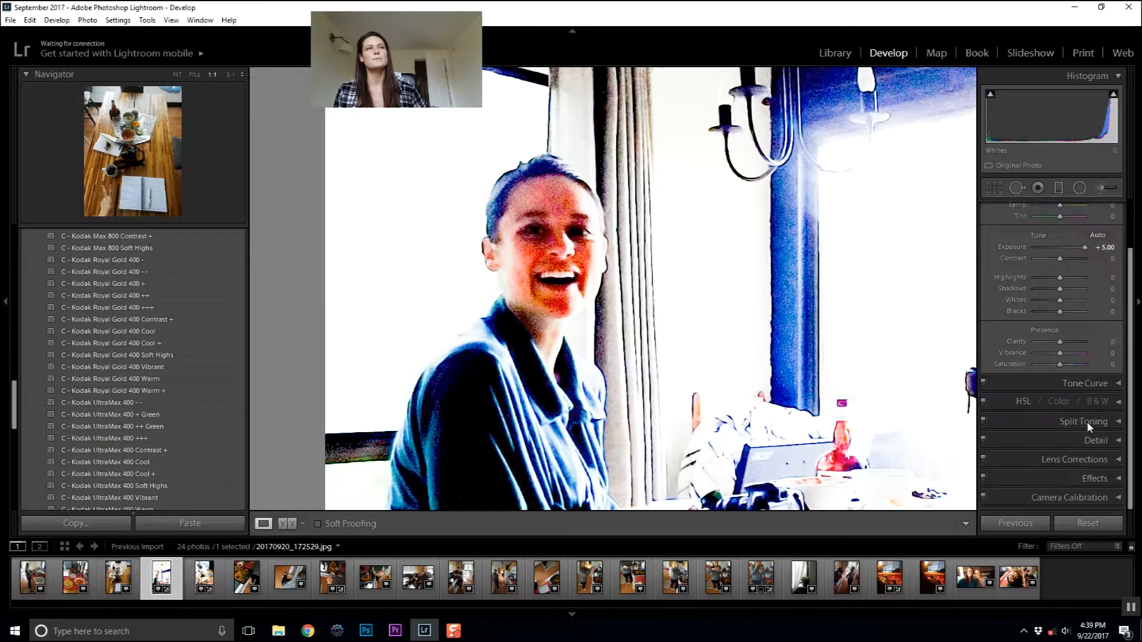
{"action": "left_click", "coordinate": [979, 581]}
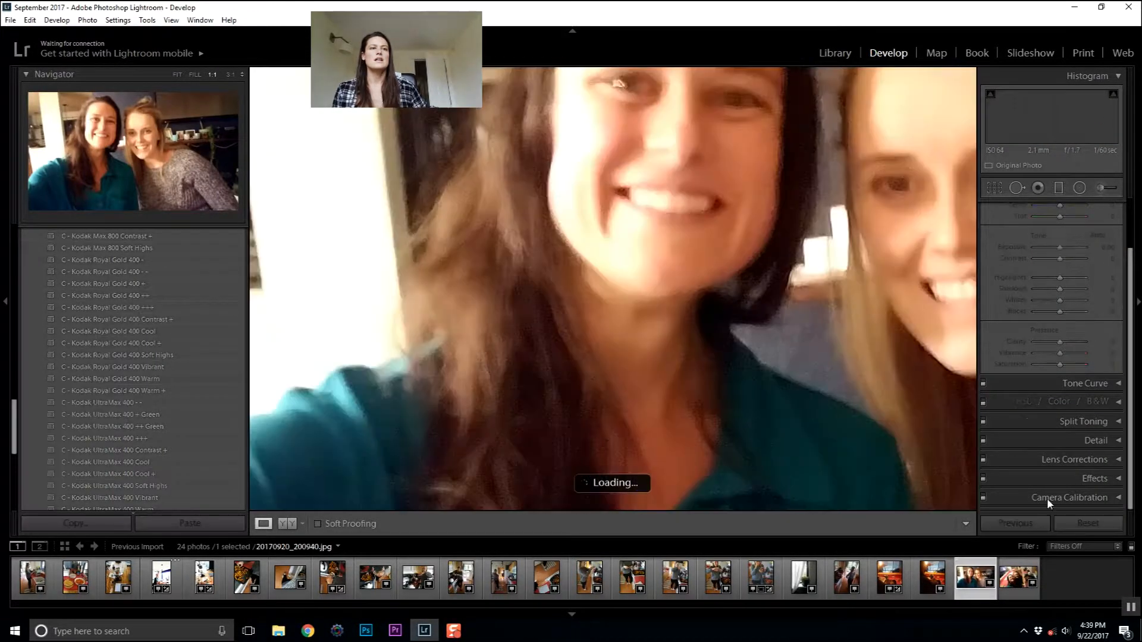
{"action": "left_click", "coordinate": [1111, 459]}
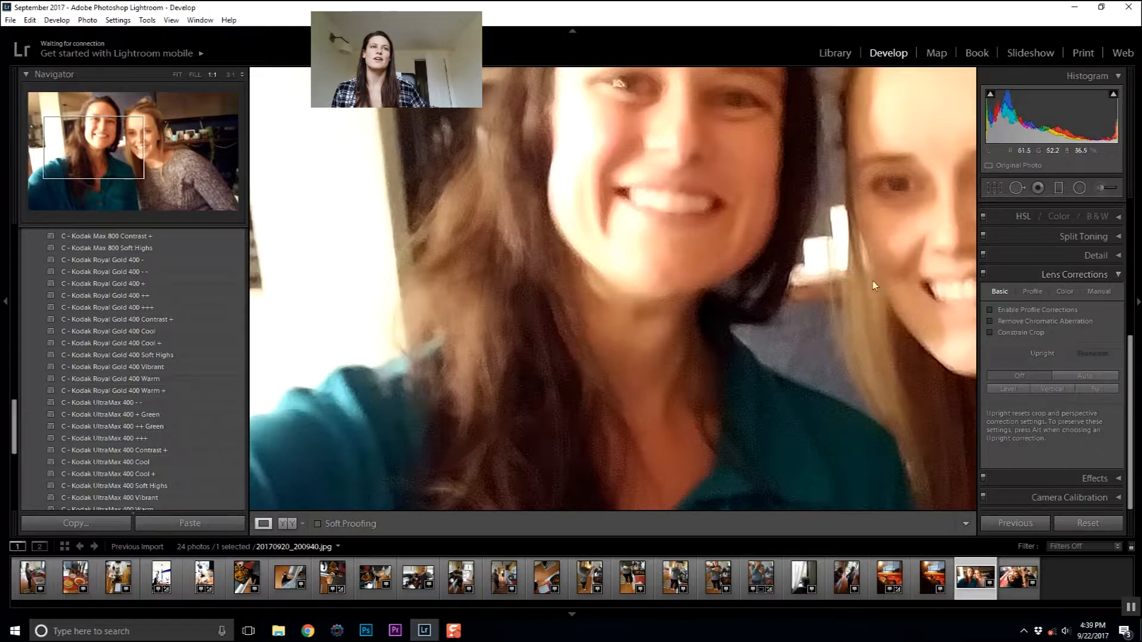
{"action": "left_click", "coordinate": [916, 245]}
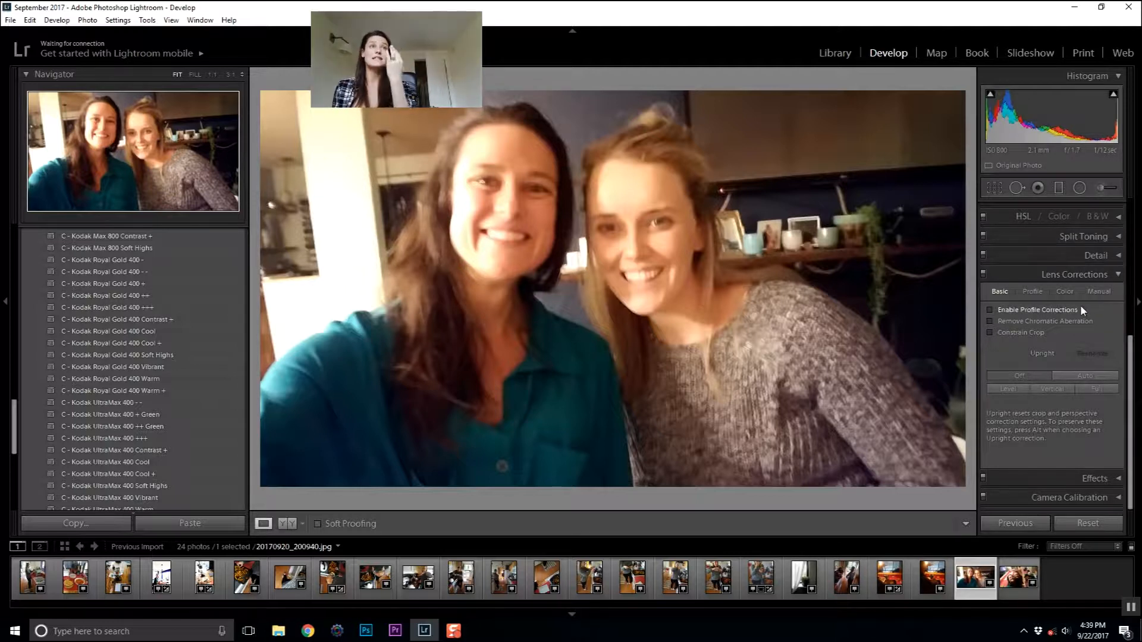
Step: Collapse Lens Corrections and expand the Effects settings to reach the post-crop vignetting and grain controls
{"action": "left_click", "coordinate": [1082, 274]}
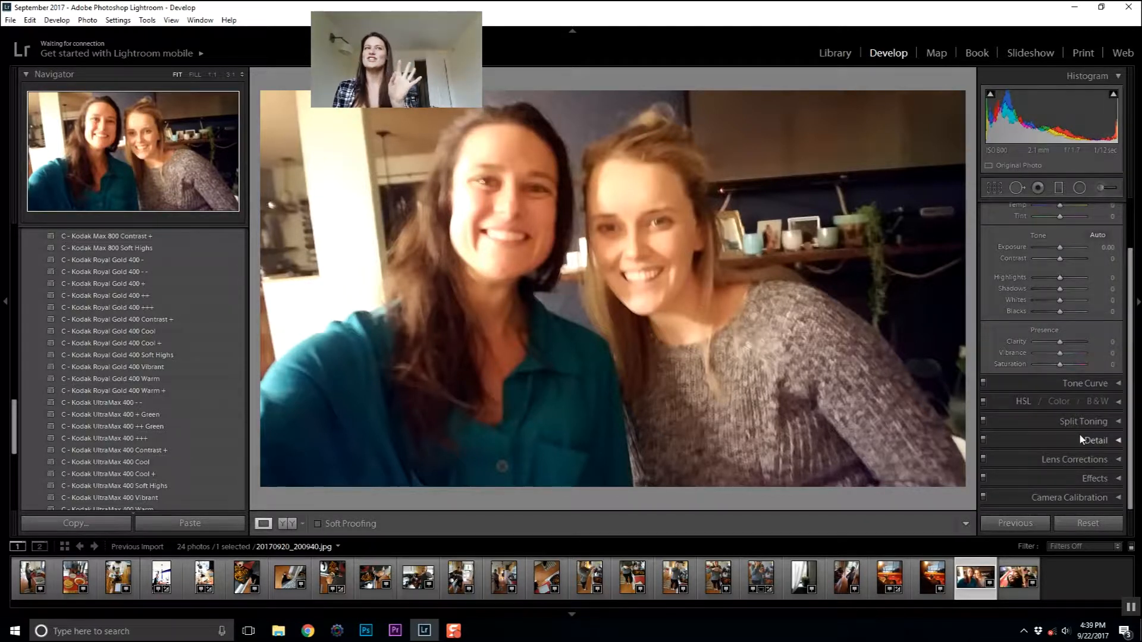
{"action": "left_click", "coordinate": [1120, 479]}
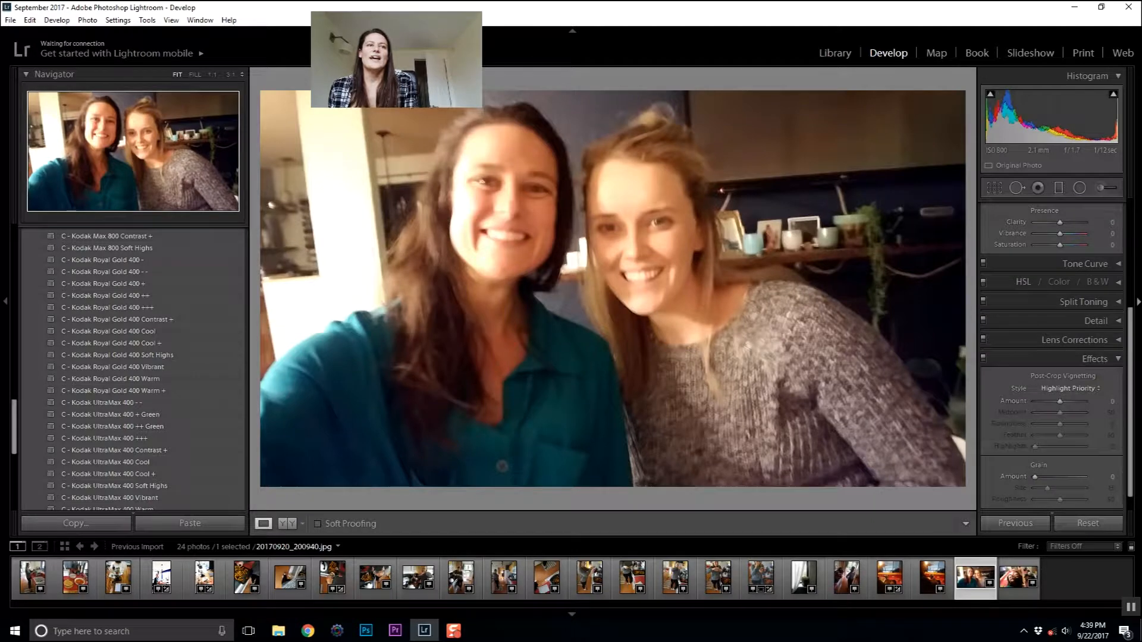
{"action": "scroll", "coordinate": [1104, 348], "scroll_direction": "down", "scroll_amount": 1}
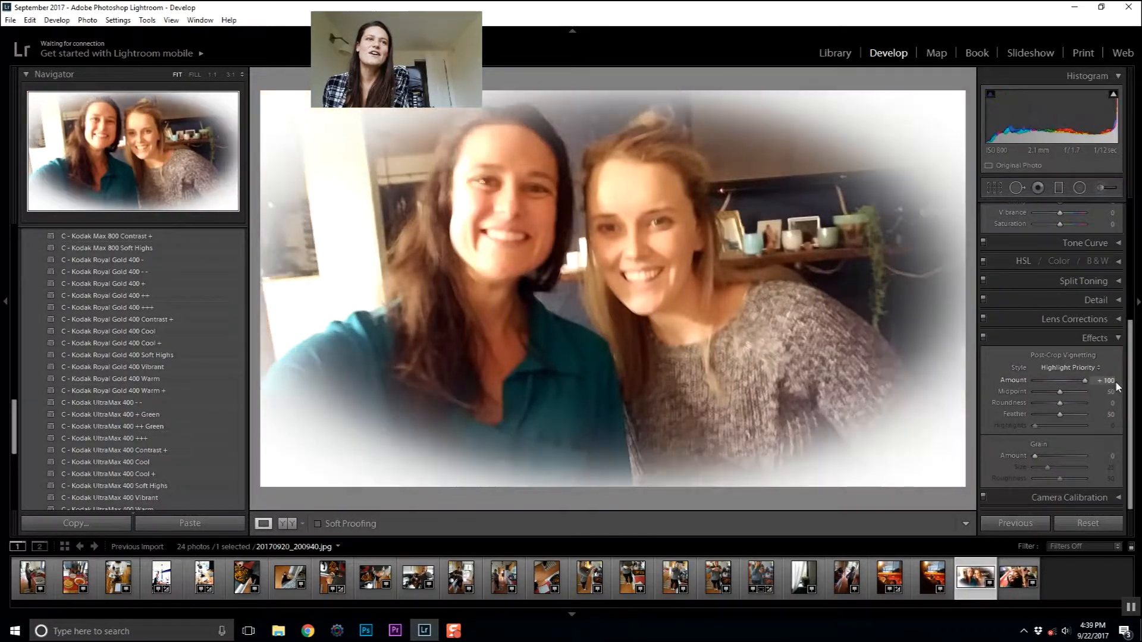
Step: Try post-crop vignetting amounts of +100, -100 and +29 on the selfie, and return the amount to 0
{"action": "left_click_drag", "start_coordinate": [1095, 382], "coordinate": [979, 380]}
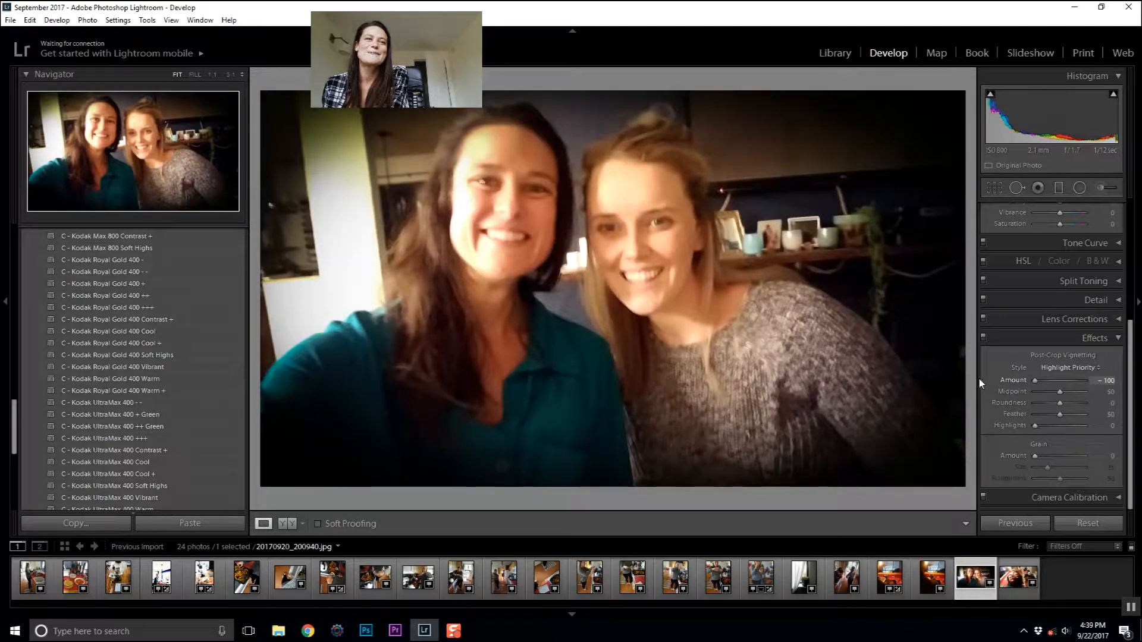
{"action": "double_click", "coordinate": [1035, 381]}
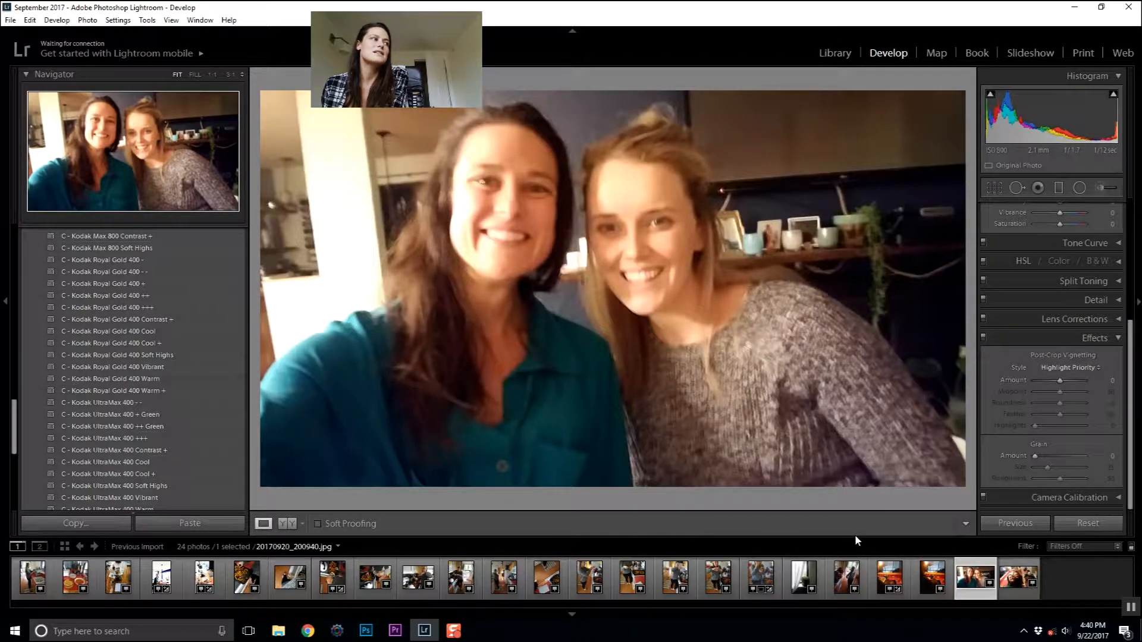
{"action": "left_click_drag", "start_coordinate": [1061, 384], "coordinate": [1068, 387]}
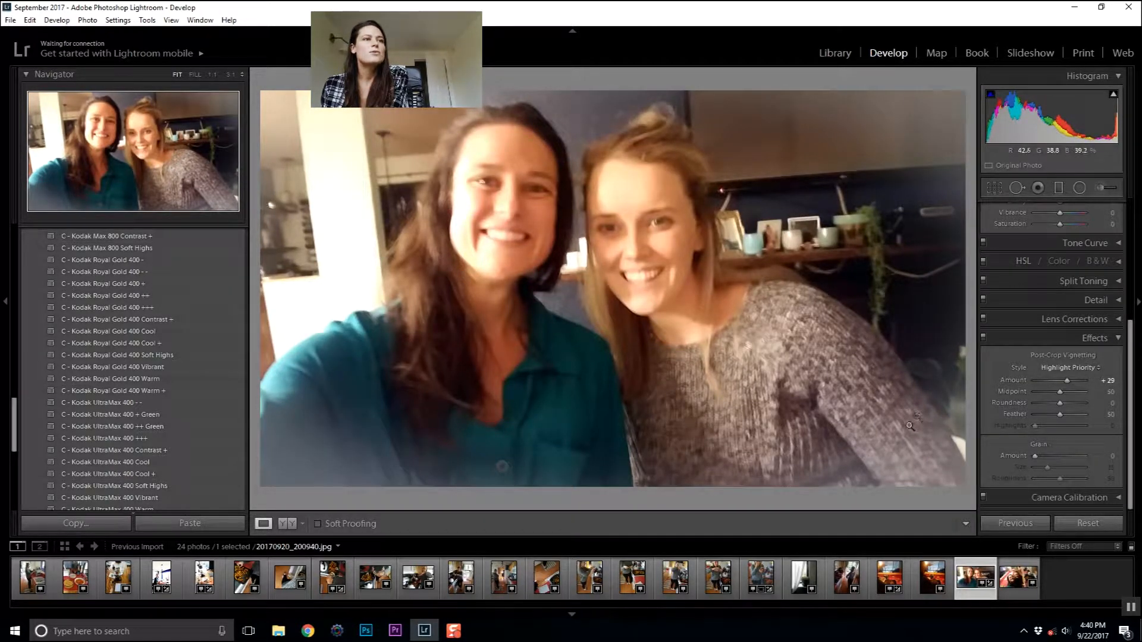
{"action": "left_click_drag", "start_coordinate": [1067, 381], "coordinate": [1059, 386]}
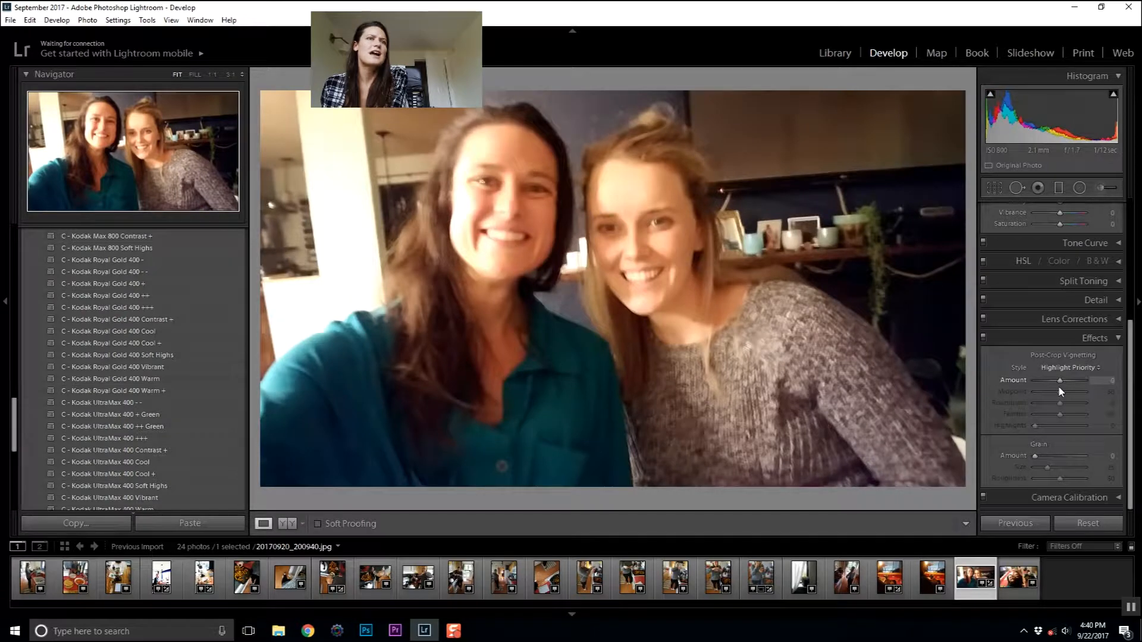
Step: Set the post-crop vignetting amount to -5 and try film grain at amount 100, size 99 and roughness 0
{"action": "key", "text": "ctrl+z"}
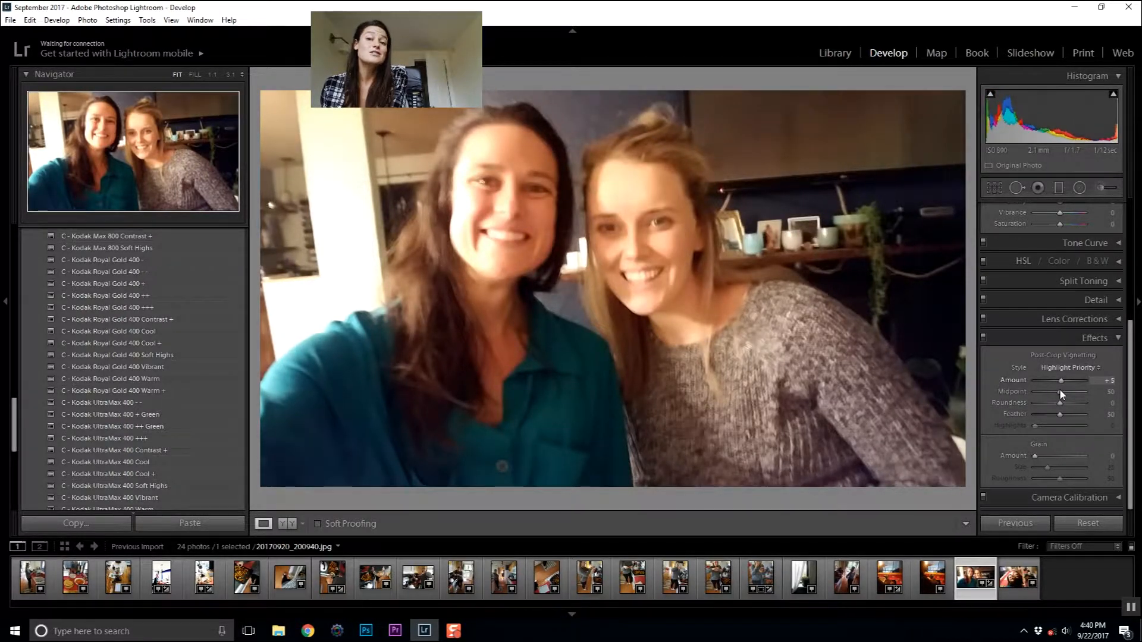
{"action": "left_click_drag", "start_coordinate": [1065, 388], "coordinate": [1059, 388]}
{"action": "left_click_drag", "start_coordinate": [1038, 456], "coordinate": [1065, 463]}
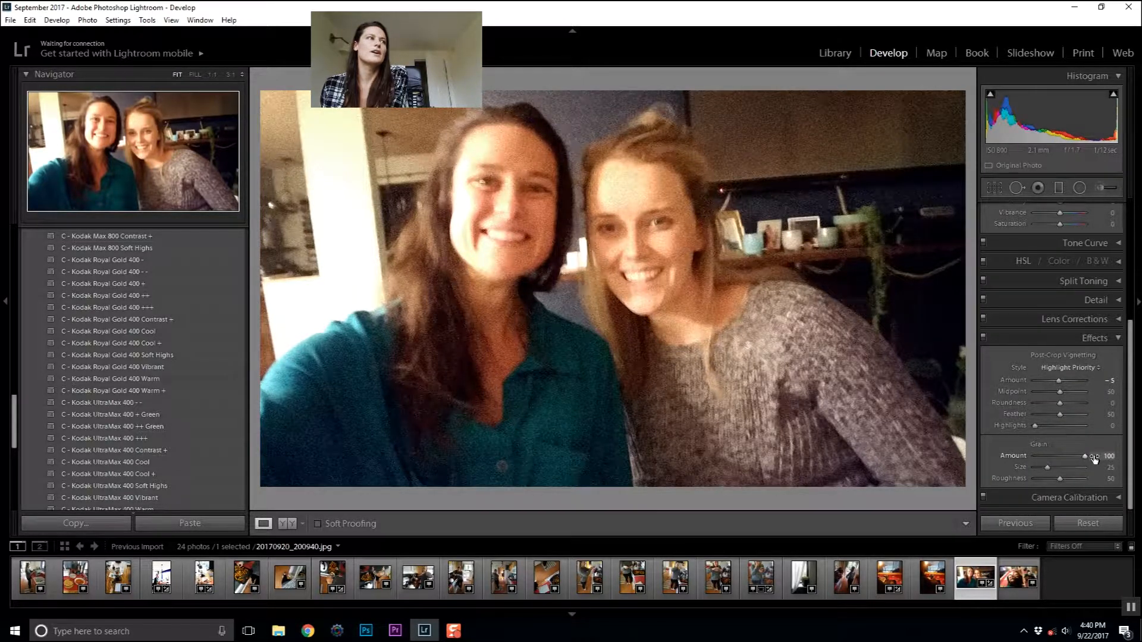
{"action": "left_click_drag", "start_coordinate": [1039, 467], "coordinate": [1083, 470]}
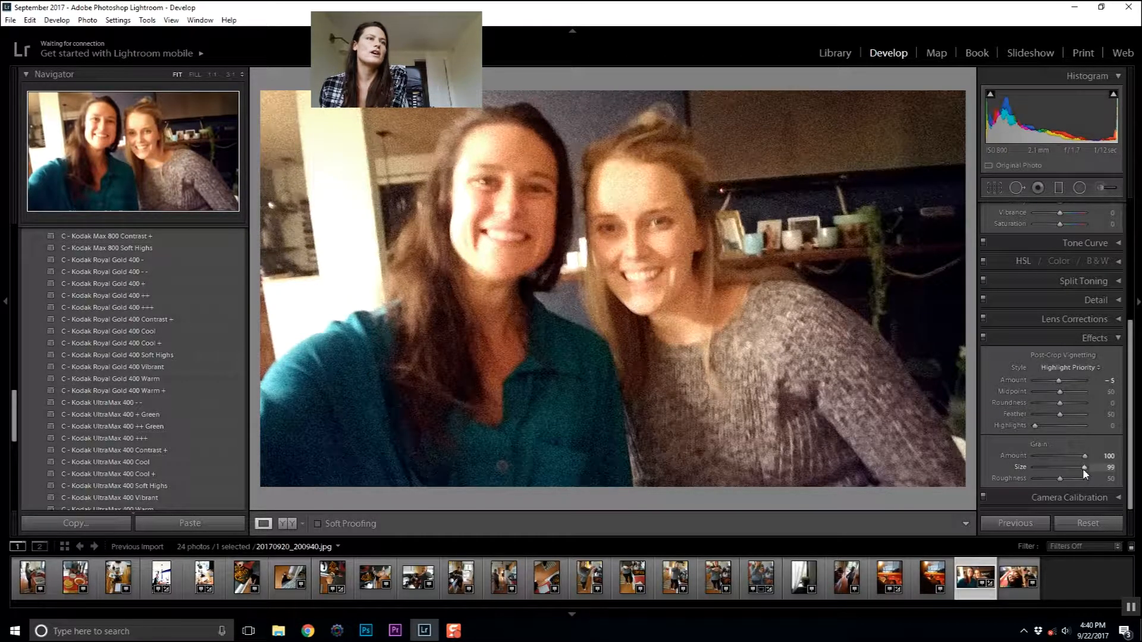
{"action": "left_click_drag", "start_coordinate": [1104, 480], "coordinate": [1133, 496]}
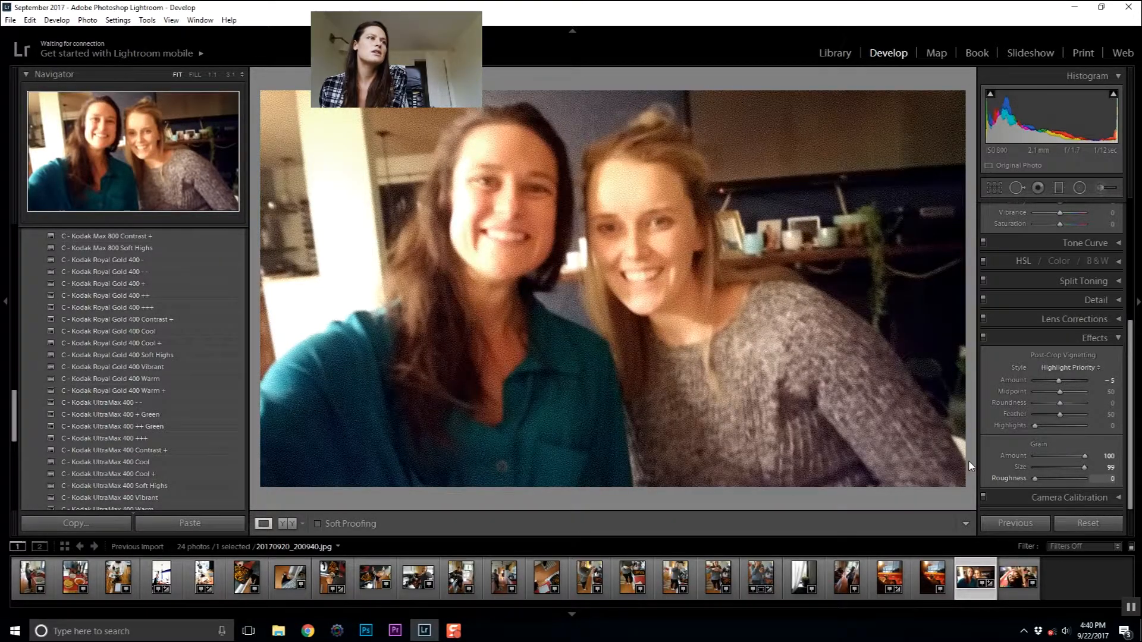
Step: Try a grain roughness of 100, then set the grain to amount 12, size 0 and roughness 0
{"action": "left_click", "coordinate": [1033, 468]}
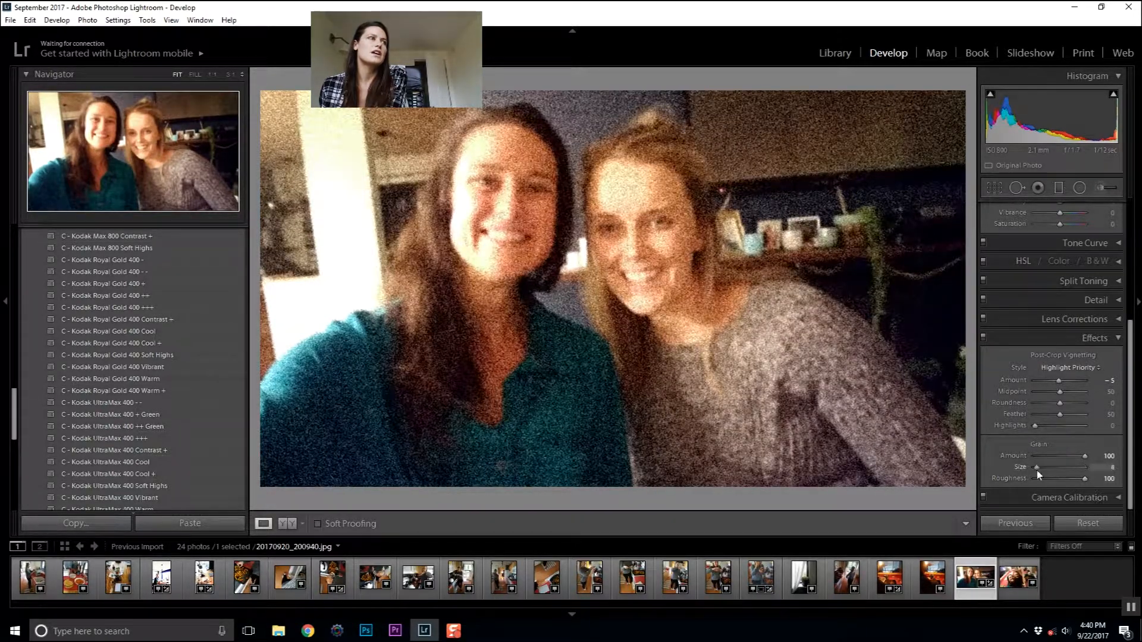
{"action": "left_click", "coordinate": [1035, 479]}
{"action": "left_click", "coordinate": [1050, 456]}
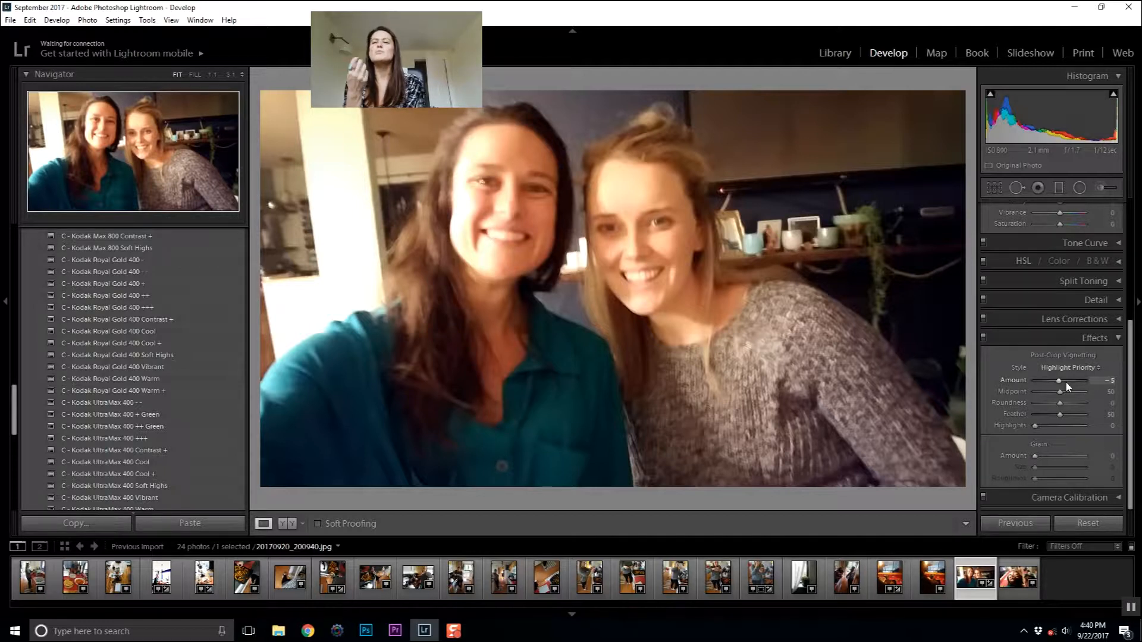
{"action": "left_click", "coordinate": [1035, 457]}
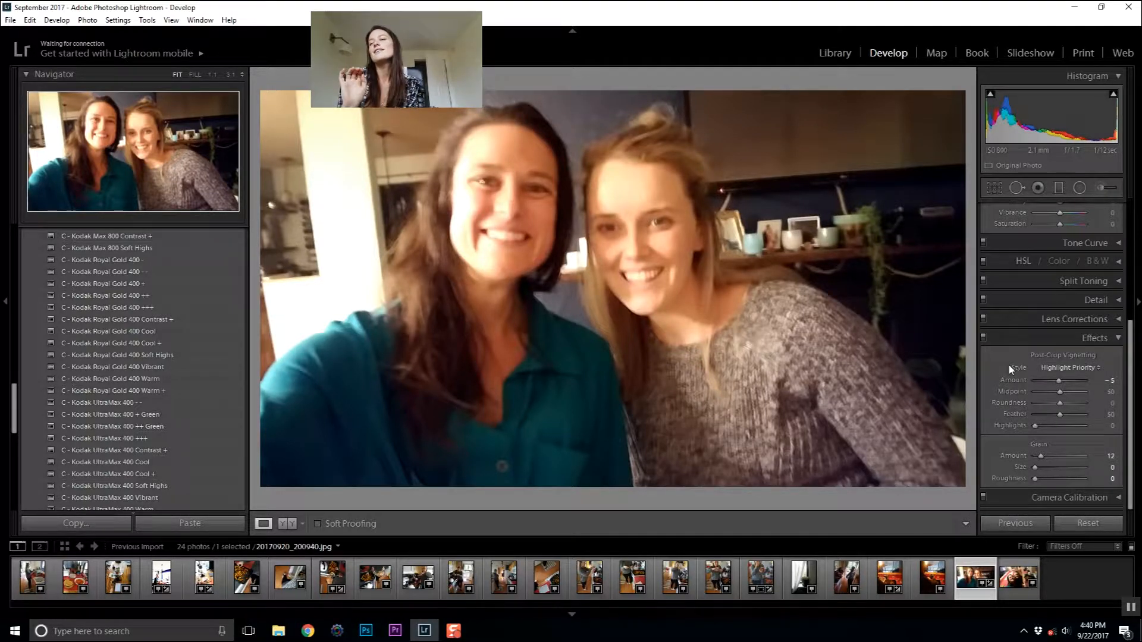
Step: Collapse the Effects settings, then expand Camera Calibration to show its options and collapse it again
{"action": "left_click", "coordinate": [1119, 339]}
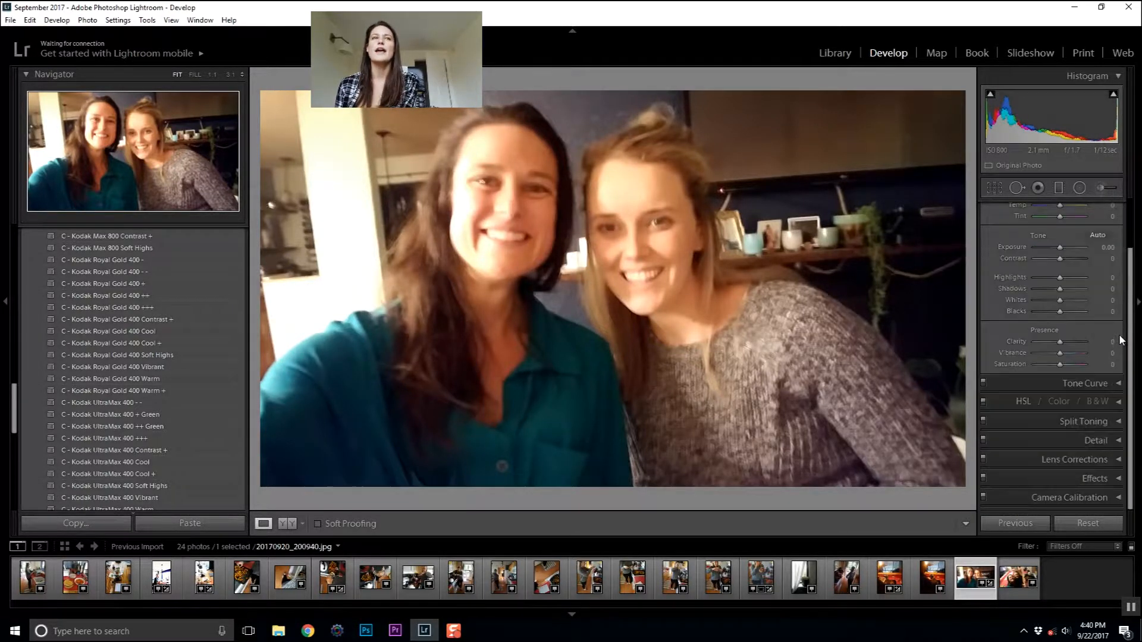
{"action": "left_click", "coordinate": [1119, 498]}
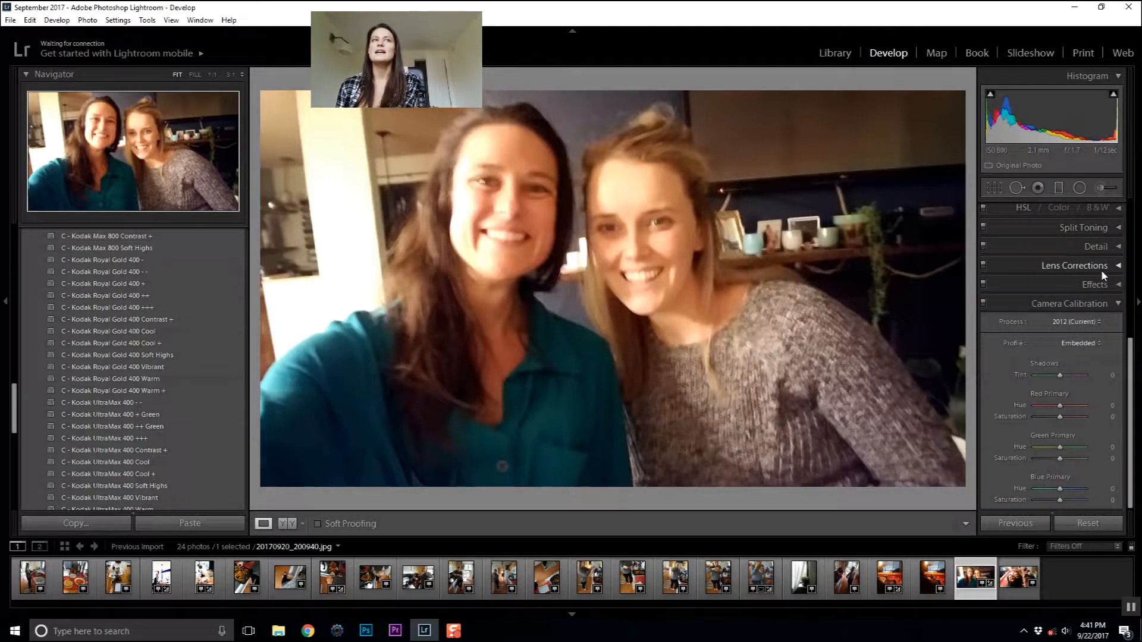
{"action": "left_click", "coordinate": [1114, 305]}
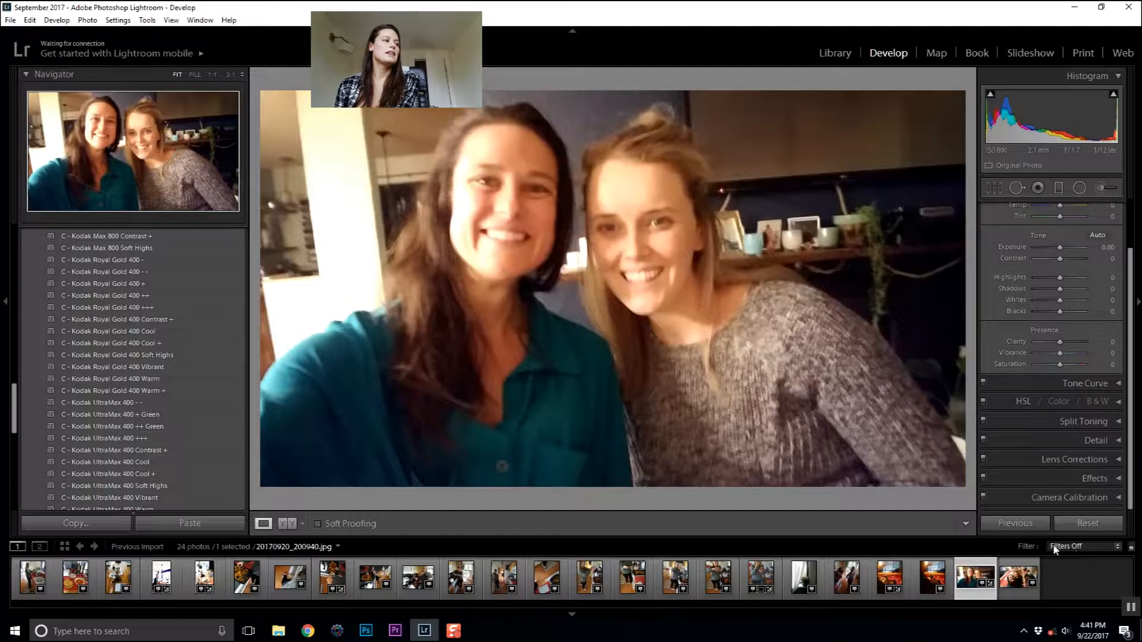
Step: Compare the selfie side by side, switch to Before/After Left/Right Split and apply the C - Kodak UltraMax 400 Cool preset
{"action": "left_click", "coordinate": [287, 524]}
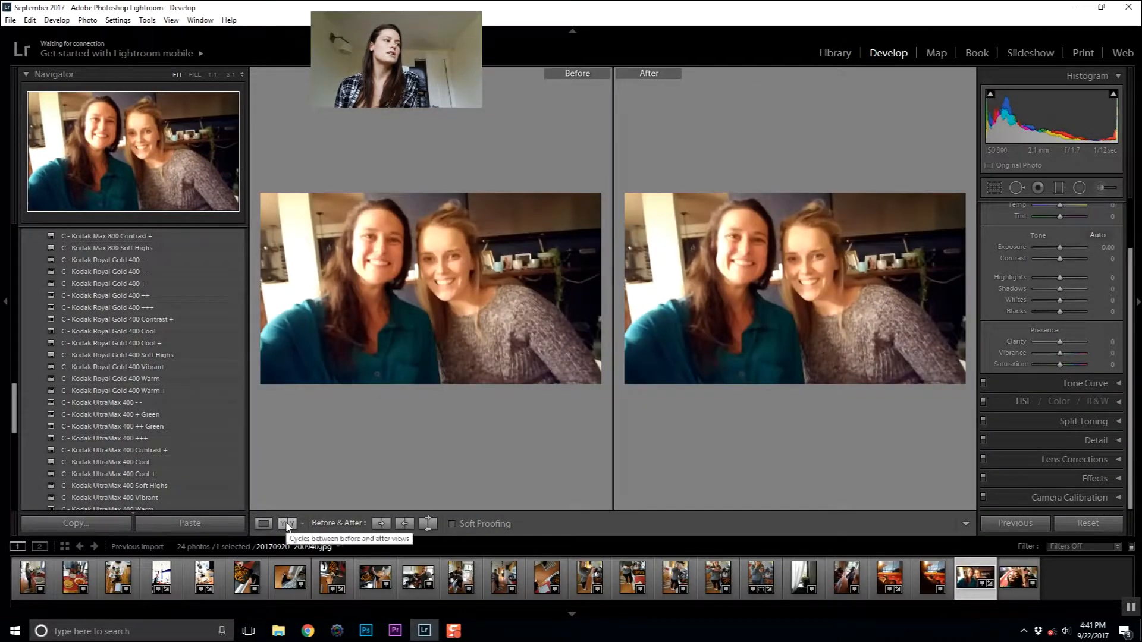
{"action": "left_click", "coordinate": [384, 524]}
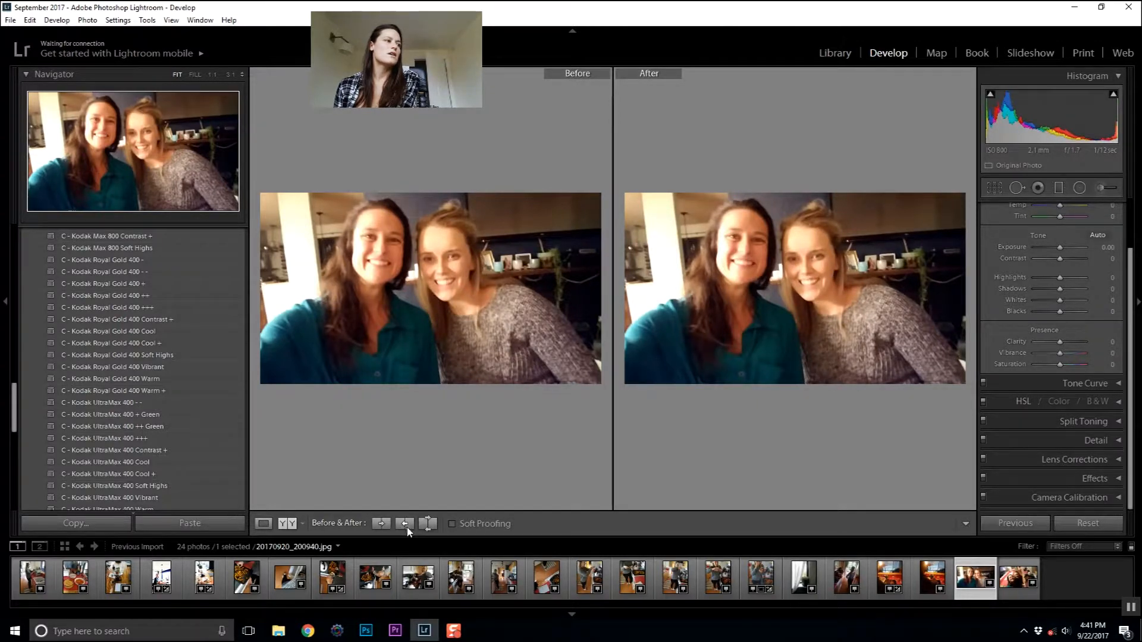
{"action": "left_click", "coordinate": [297, 527]}
{"action": "left_click", "coordinate": [299, 523]}
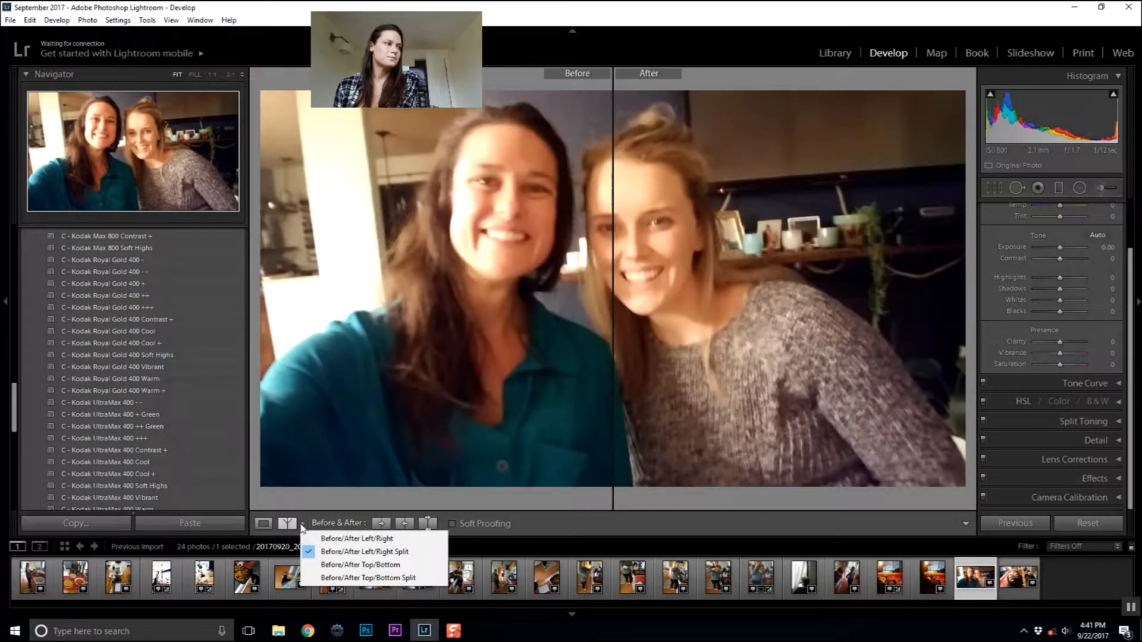
{"action": "left_click", "coordinate": [346, 554]}
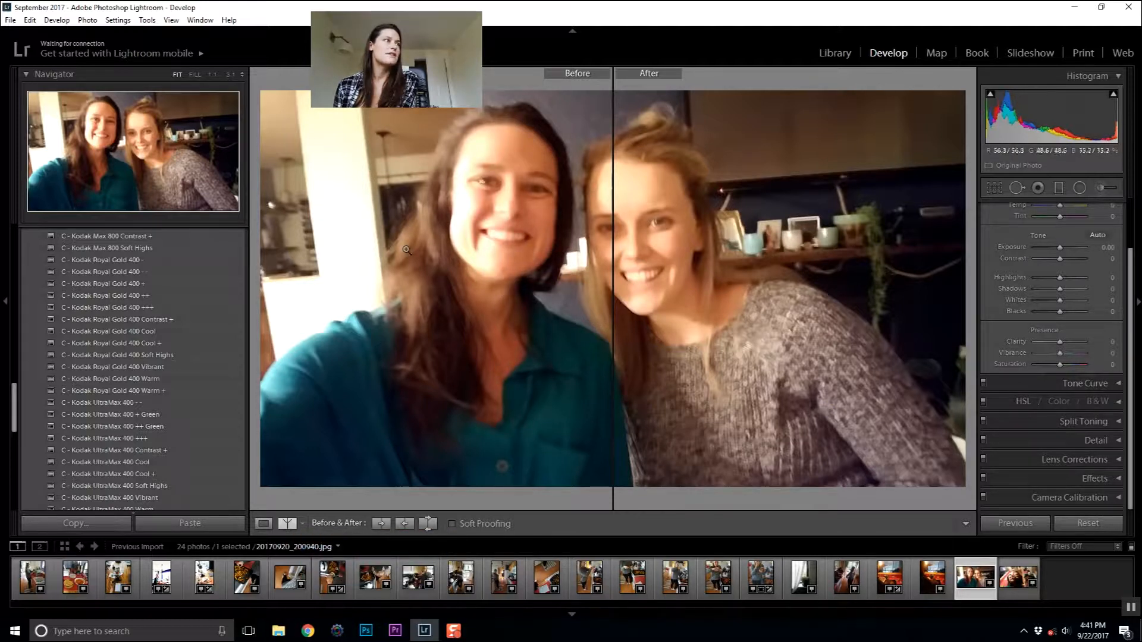
{"action": "left_click", "coordinate": [141, 467]}
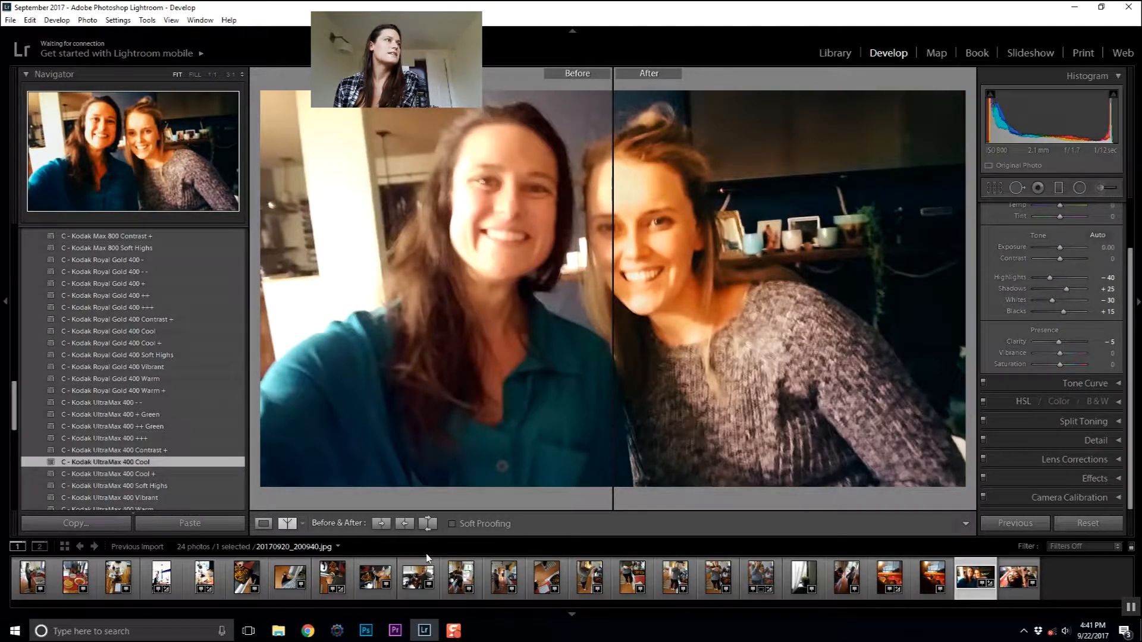
Step: Switch the selfie's comparison to Before/After Top/Bottom Split and raise the exposure to +1.43
{"action": "left_click", "coordinate": [295, 522]}
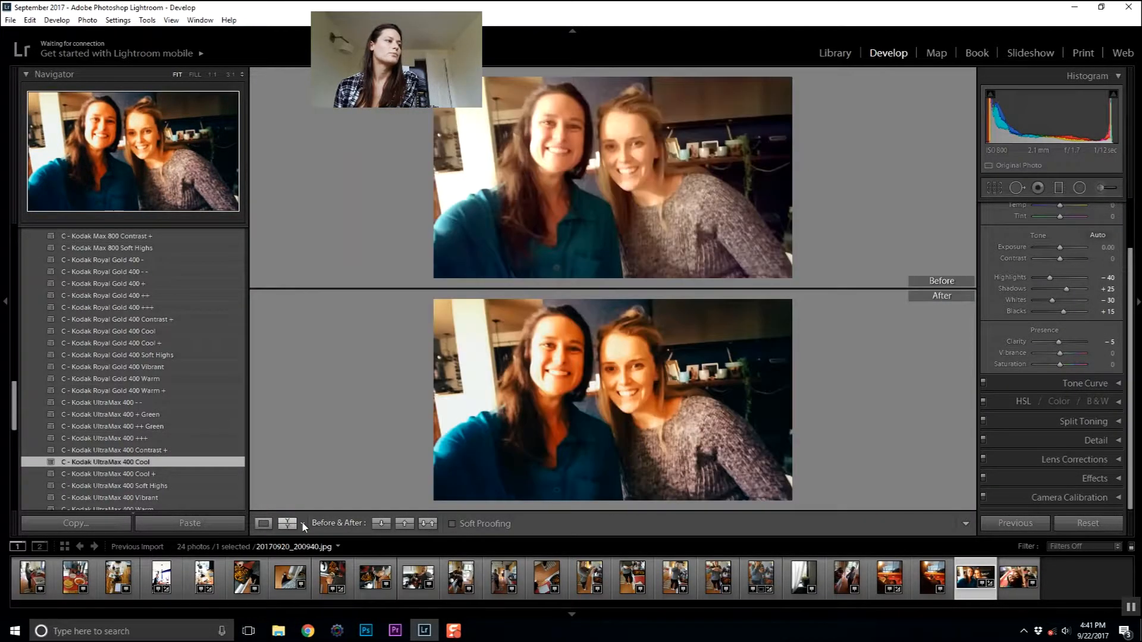
{"action": "left_click", "coordinate": [302, 522]}
{"action": "left_click", "coordinate": [343, 578]}
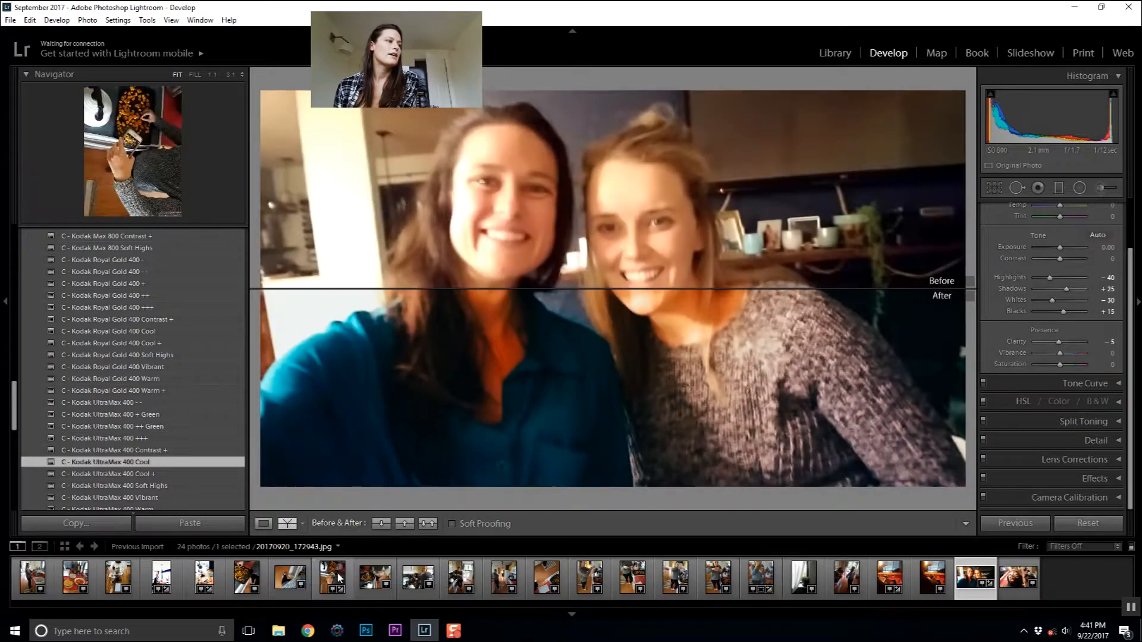
{"action": "mouse_move", "coordinate": [1060, 247]}
{"action": "left_mouse_down"}
{"action": "mouse_move", "coordinate": [1075, 247]}
{"action": "mouse_move", "coordinate": [1037, 244]}
{"action": "mouse_move", "coordinate": [1065, 248]}
{"action": "left_mouse_up"}
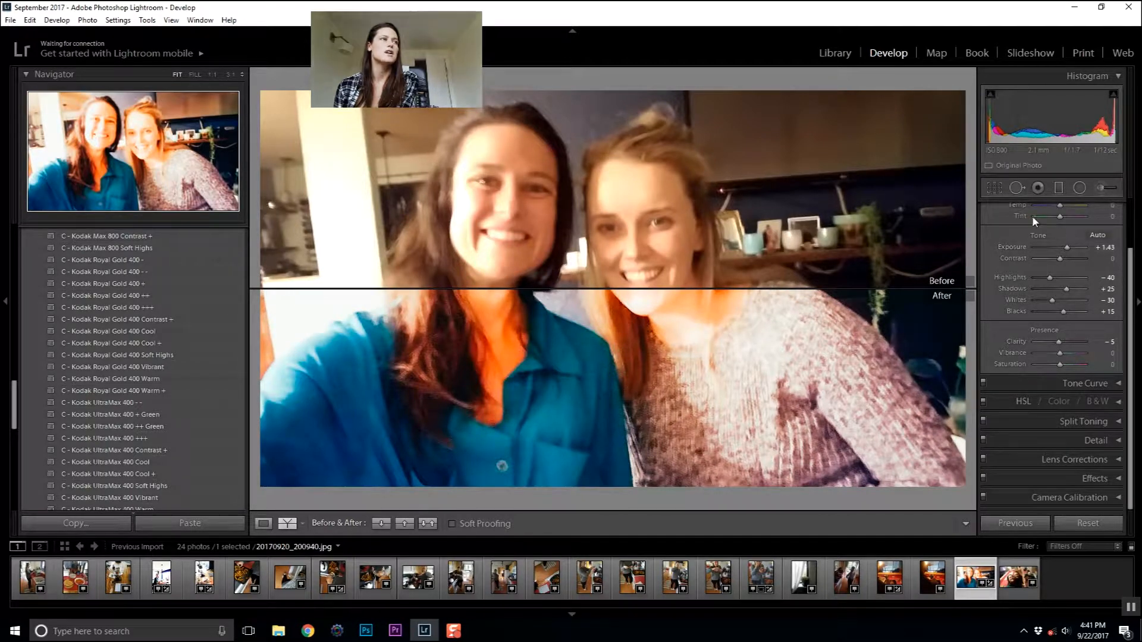
Step: Deselect the photo and look through the available filmstrip filter presets without applying one
{"action": "left_click", "coordinate": [1066, 588]}
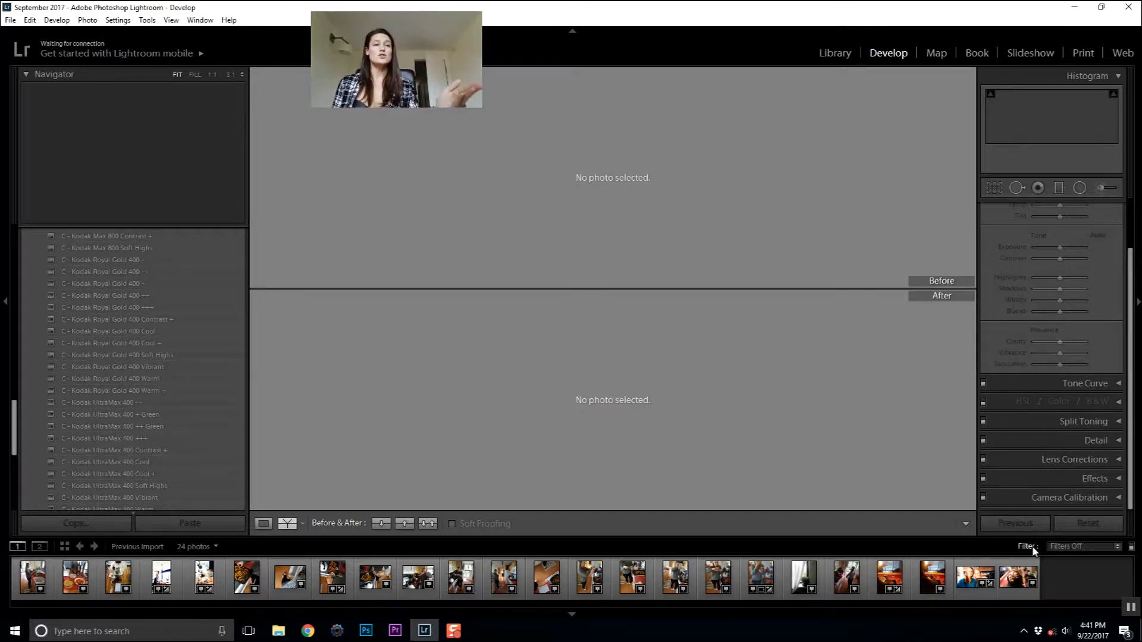
{"action": "left_click", "coordinate": [1056, 549]}
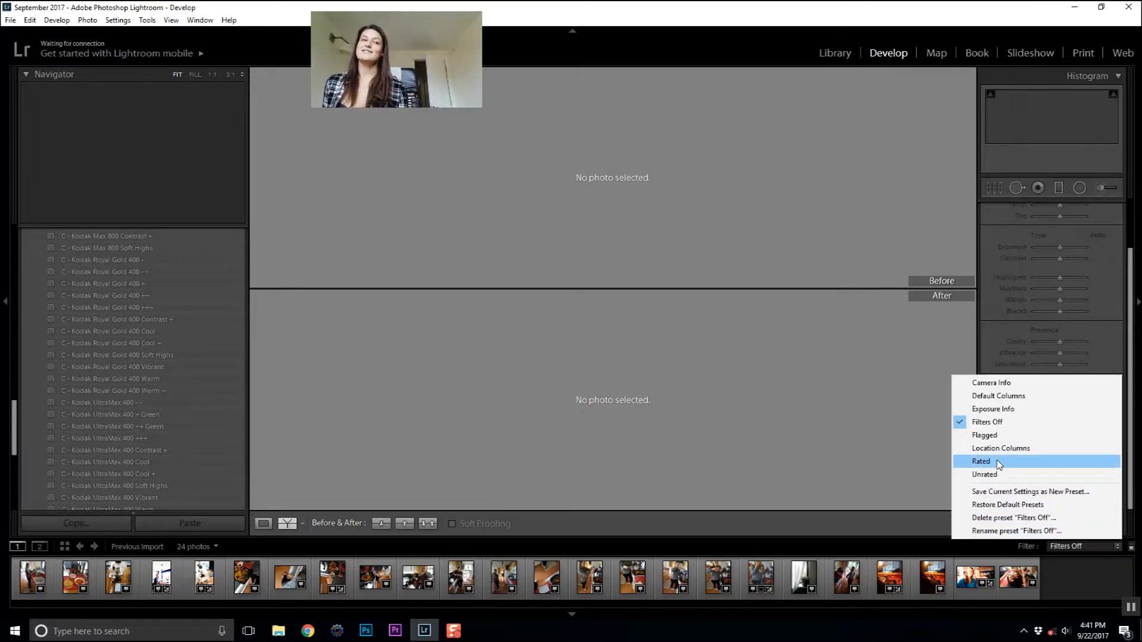
{"action": "left_click", "coordinate": [1094, 594]}
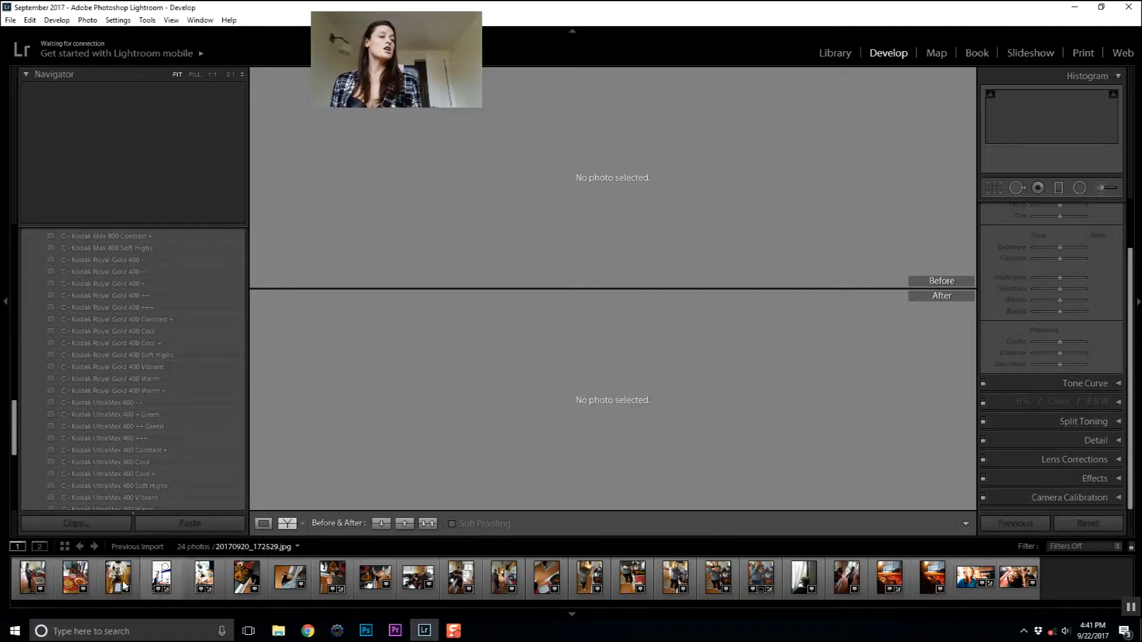
Step: Select every photo in the filmstrip and give them all five stars in the Library grid
{"action": "left_click", "coordinate": [40, 580]}
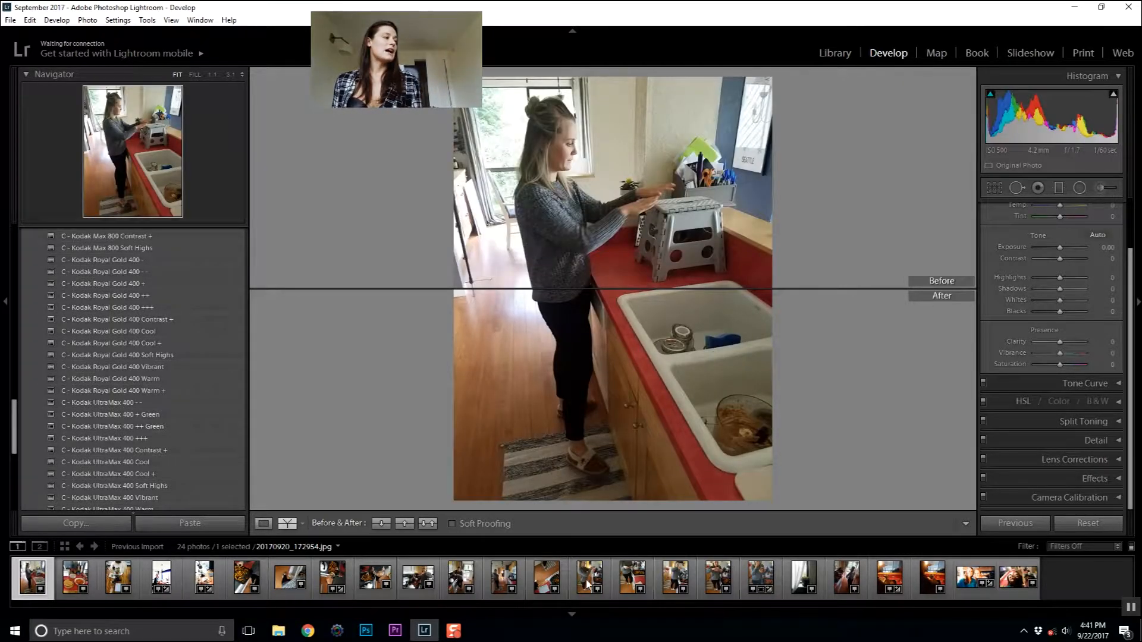
{"action": "left_click", "coordinate": [1021, 587], "text": "shift"}
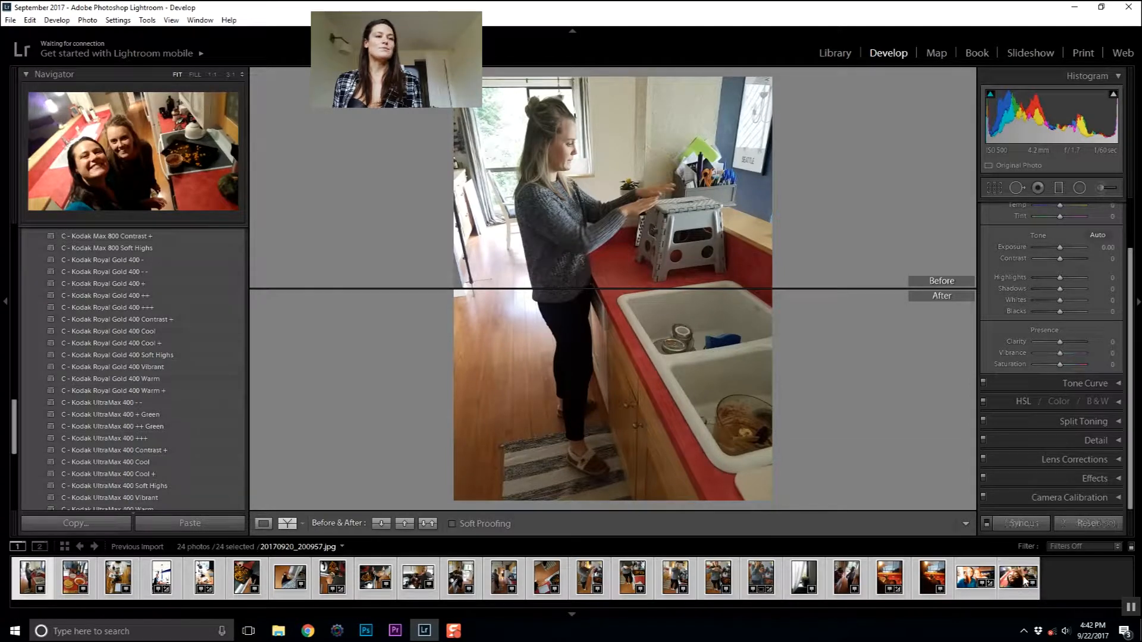
{"action": "key", "text": "g"}
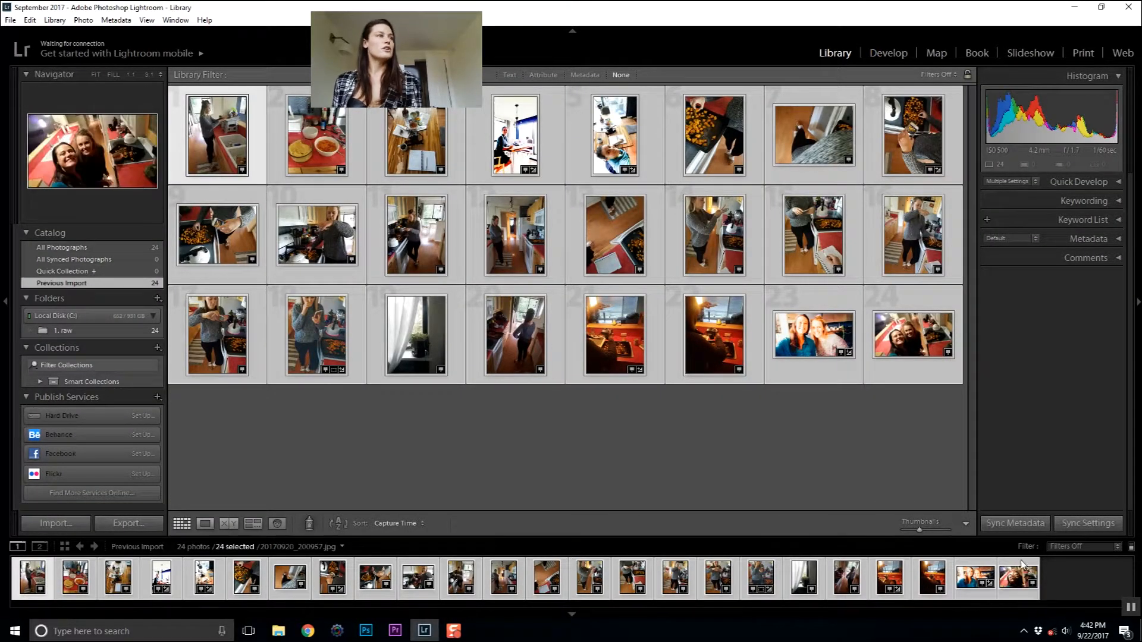
{"action": "key", "text": "5"}
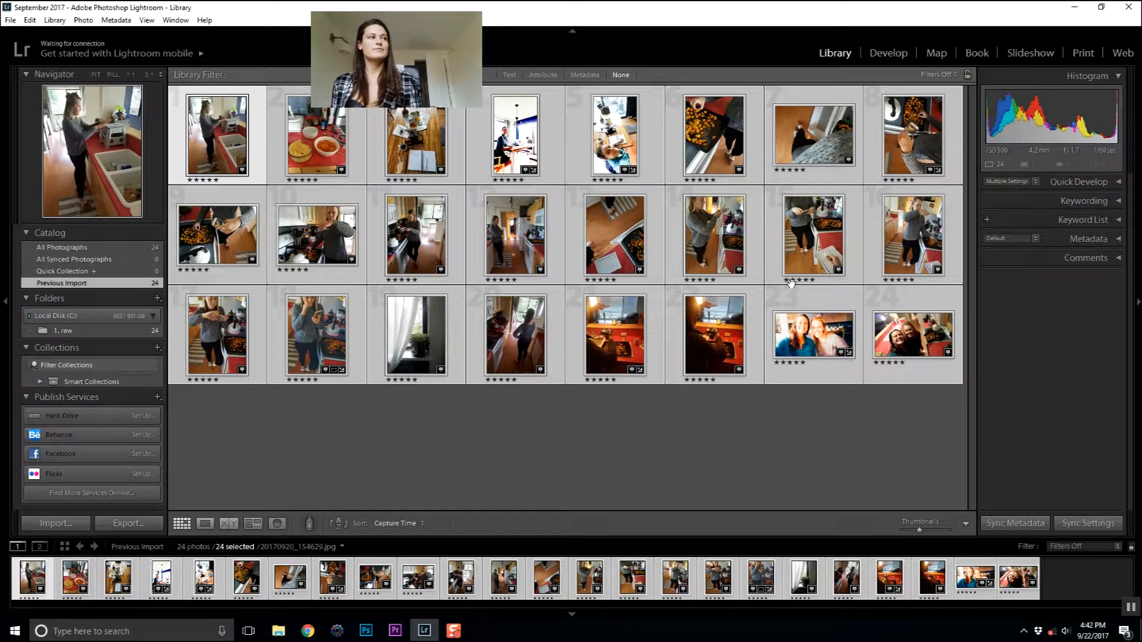
Step: Filter the photos by the Rated preset with a rating greater than or equal to five stars
{"action": "left_click", "coordinate": [1069, 546]}
{"action": "left_click", "coordinate": [983, 462]}
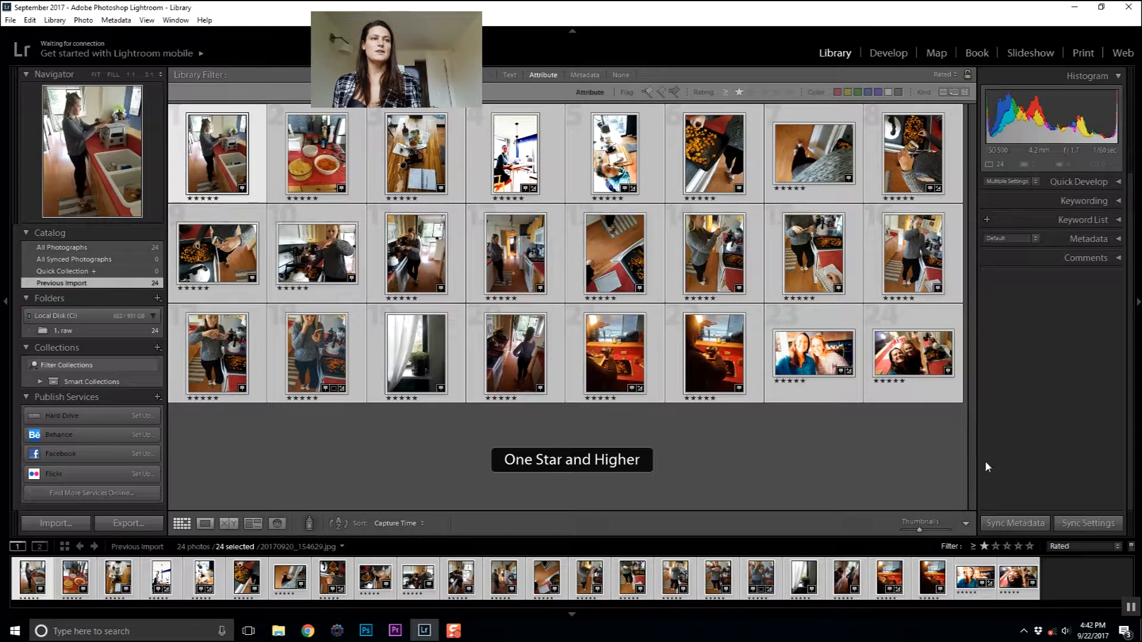
{"action": "left_click", "coordinate": [973, 547]}
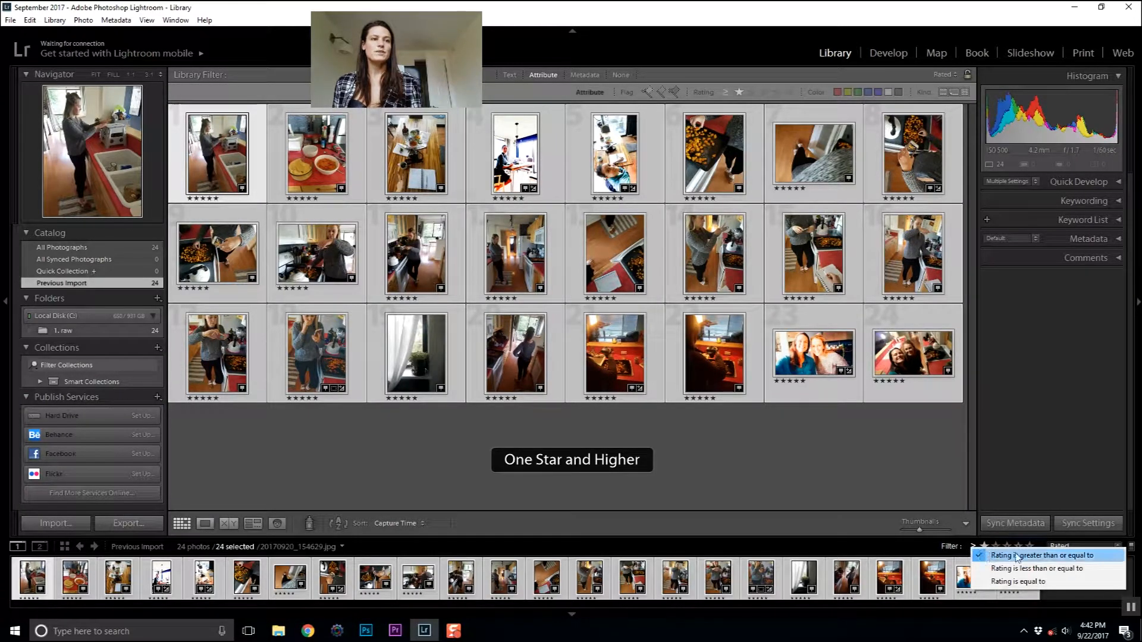
{"action": "left_click", "coordinate": [1060, 556]}
{"action": "left_click", "coordinate": [1030, 546]}
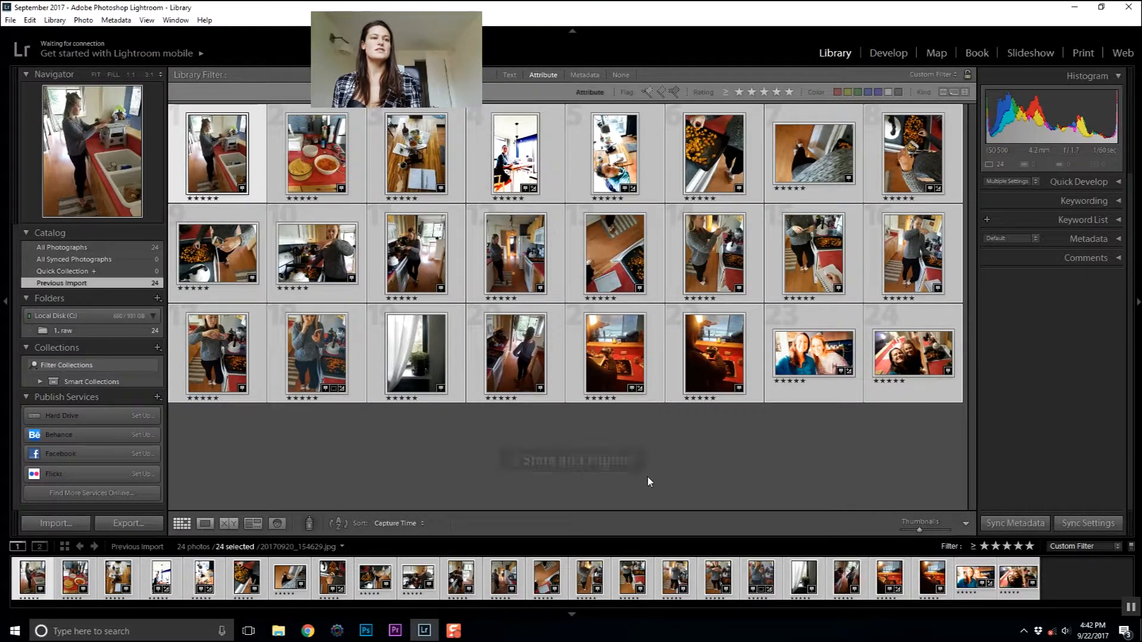
Step: Clear the selection, select the first four photos in the grid and show them together in Survey view
{"action": "left_click", "coordinate": [674, 467]}
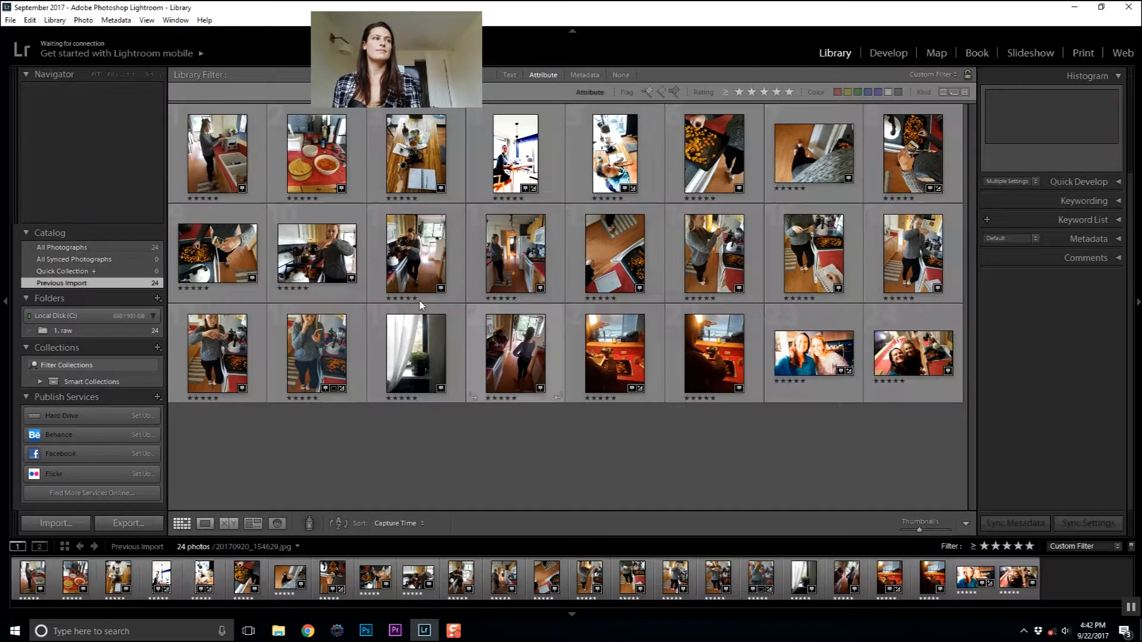
{"action": "left_click", "coordinate": [217, 153]}
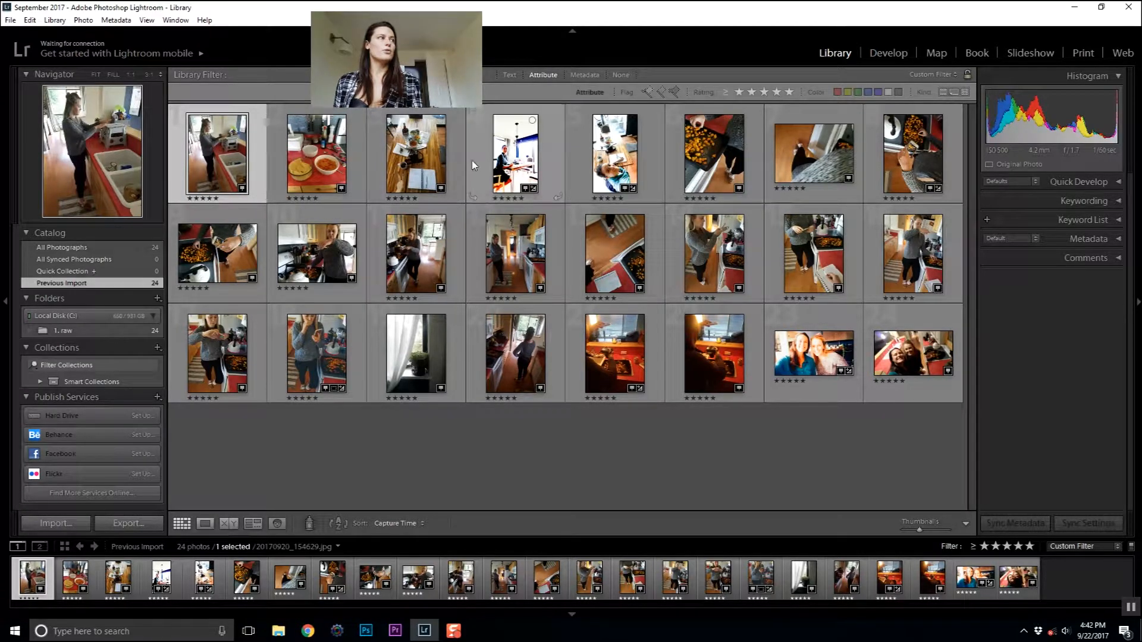
{"action": "left_click", "coordinate": [487, 159], "text": "shift"}
{"action": "key", "text": "n"}
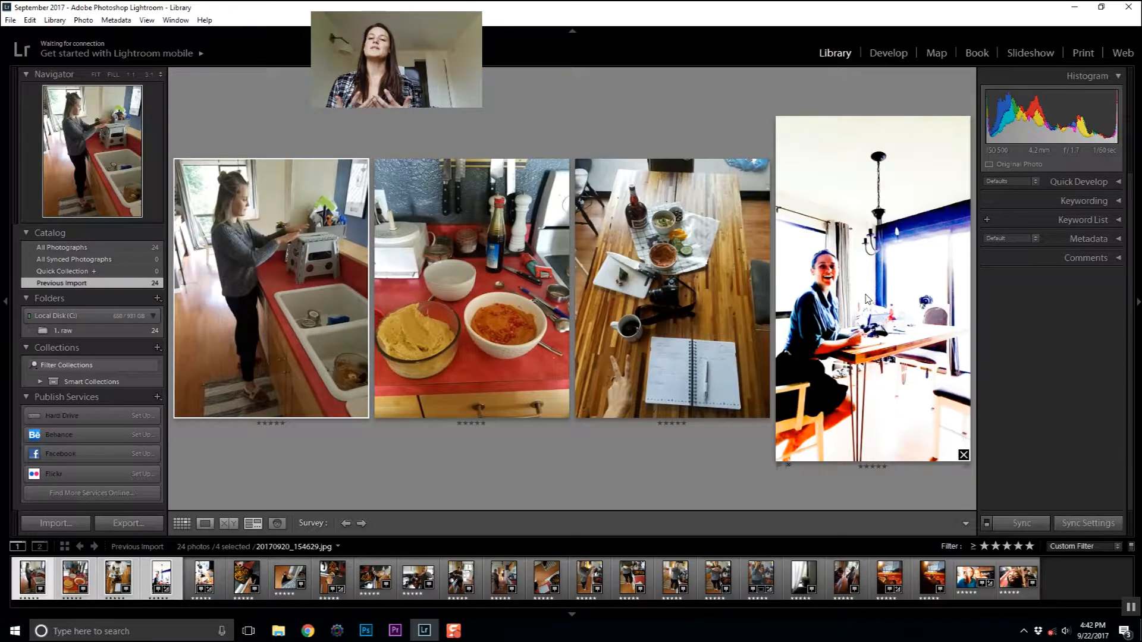
Step: Make the kitchen sink photo the active one in the survey and rate it four stars
{"action": "left_click", "coordinate": [867, 299]}
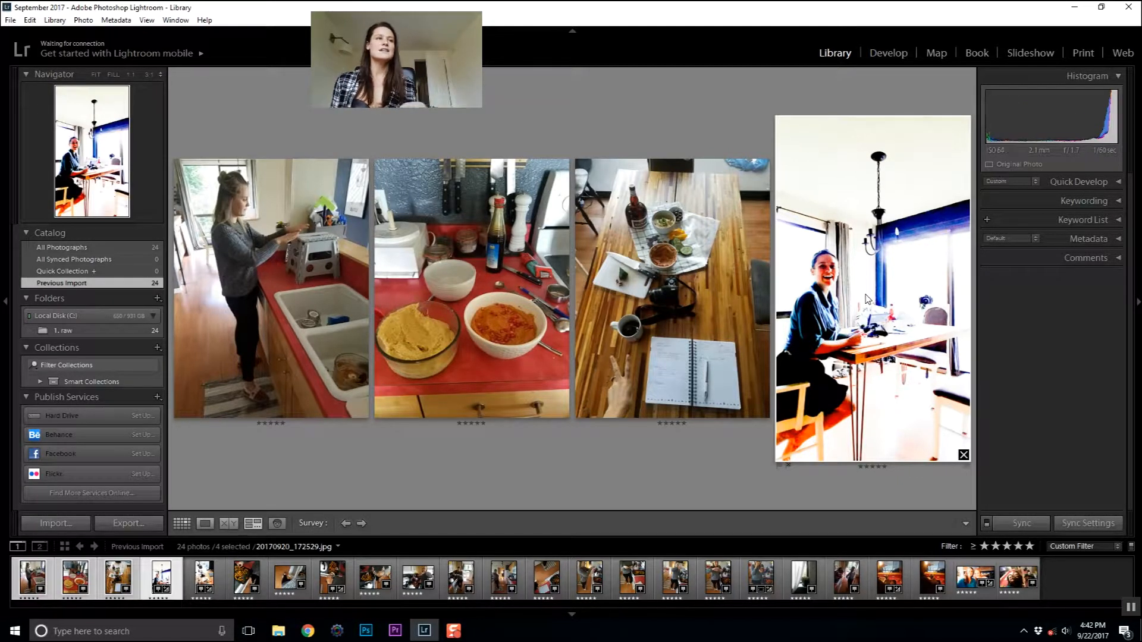
{"action": "left_click", "coordinate": [301, 257]}
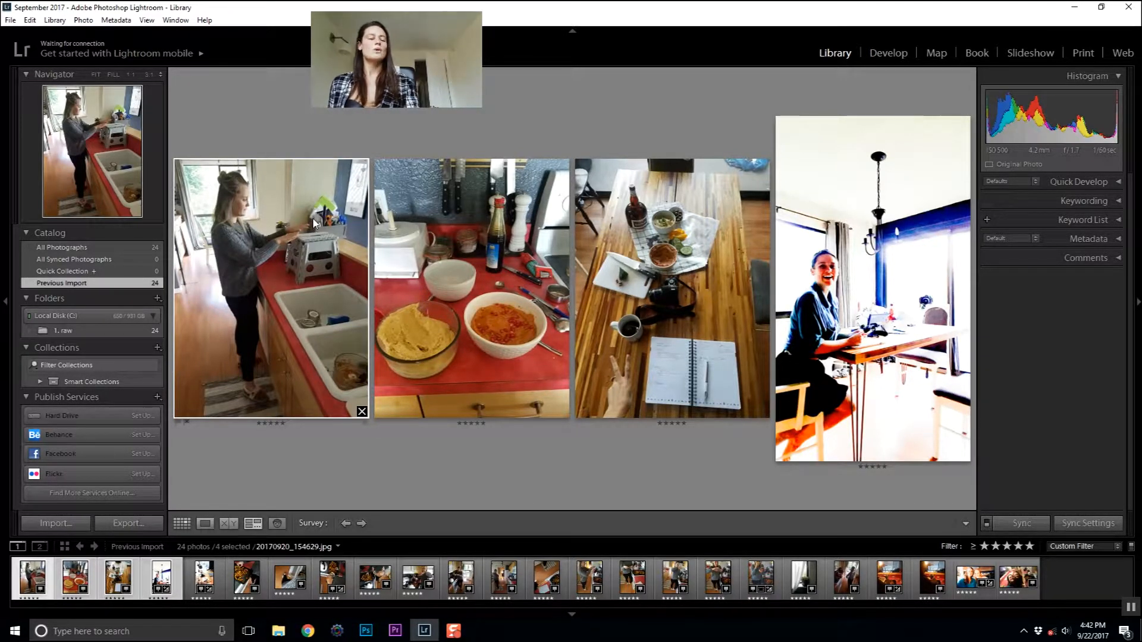
{"action": "key", "text": "4"}
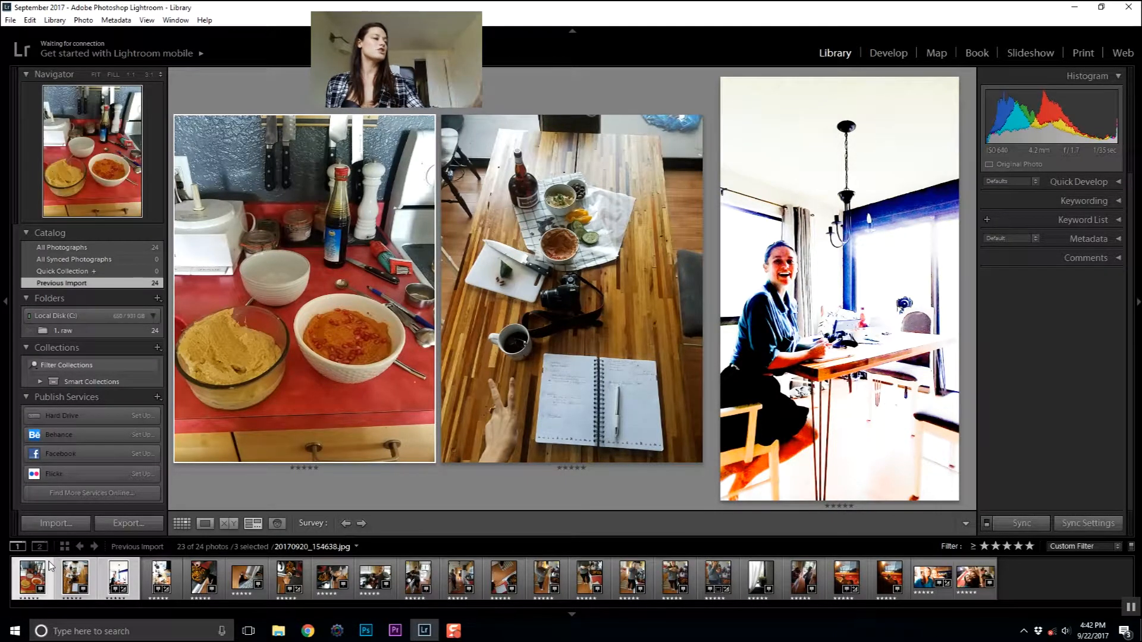
Step: Set the rating filter to exactly four stars to check those photos, and return it to exactly five stars
{"action": "left_click", "coordinate": [1019, 547]}
{"action": "left_click", "coordinate": [976, 546]}
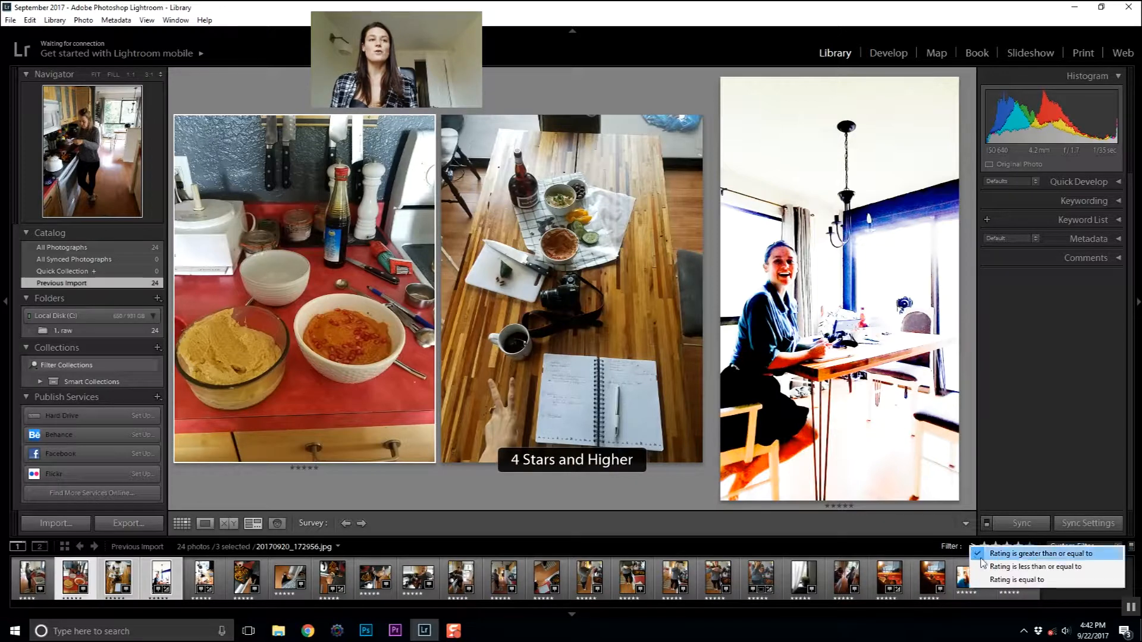
{"action": "left_click", "coordinate": [1011, 578]}
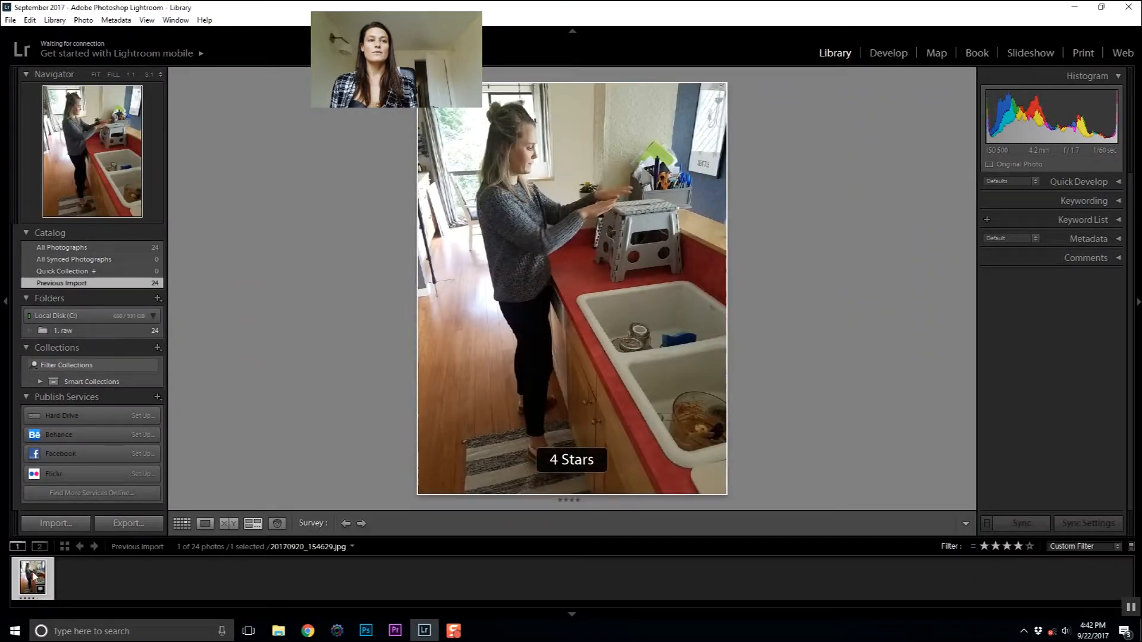
{"action": "left_click", "coordinate": [1031, 547]}
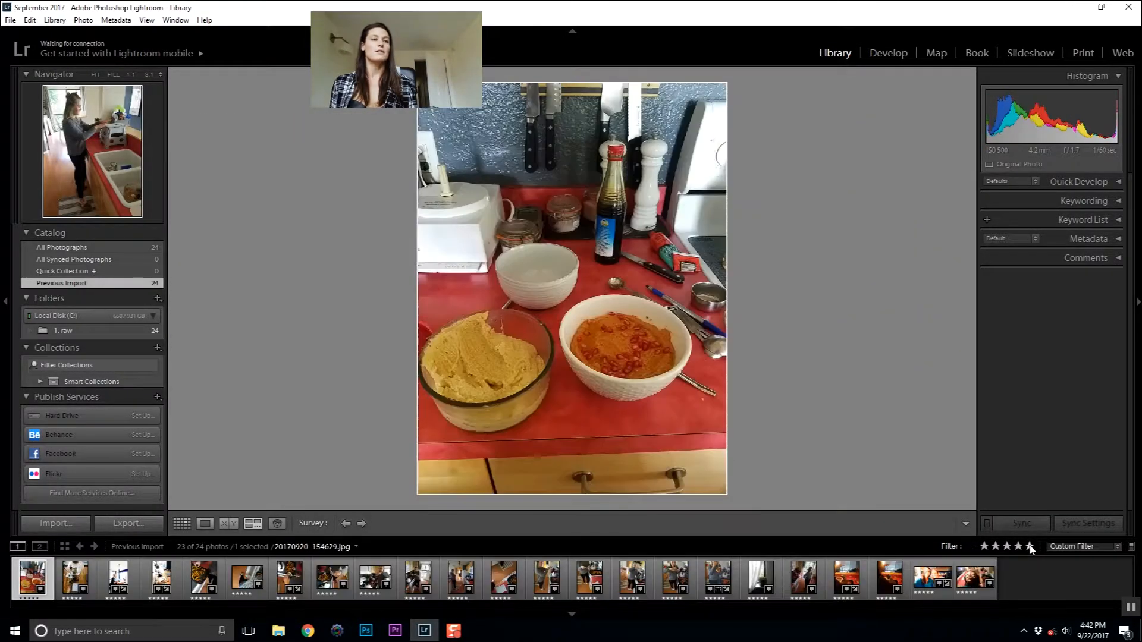
Step: Survey the first four photos in the filmstrip together with the side panels hidden
{"action": "left_click", "coordinate": [161, 578], "text": "shift"}
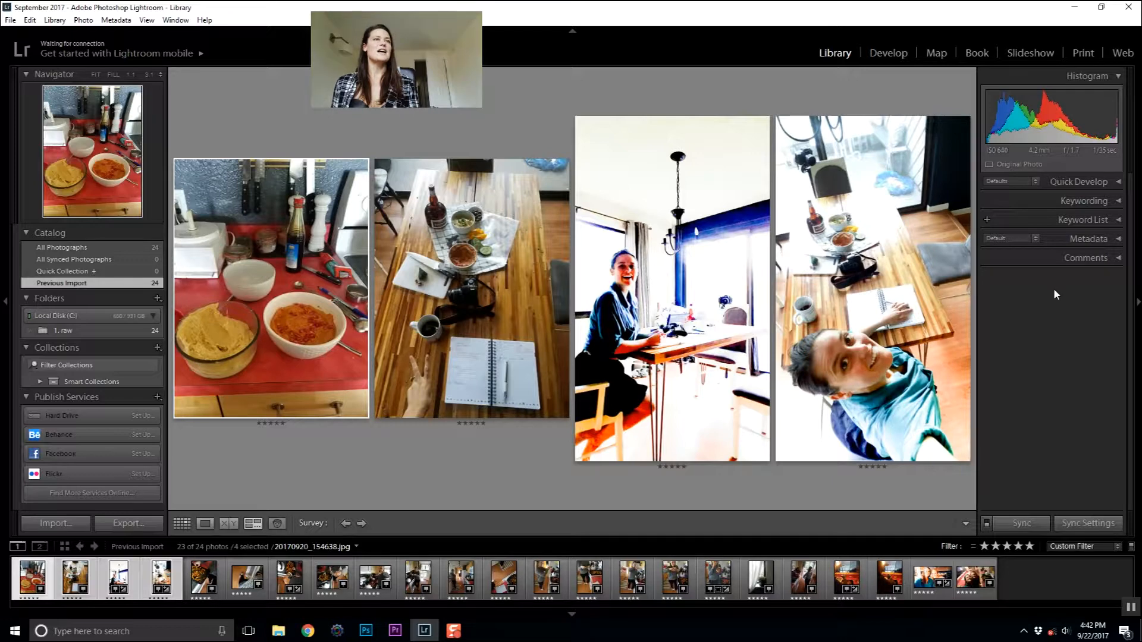
{"action": "key", "text": "Tab"}
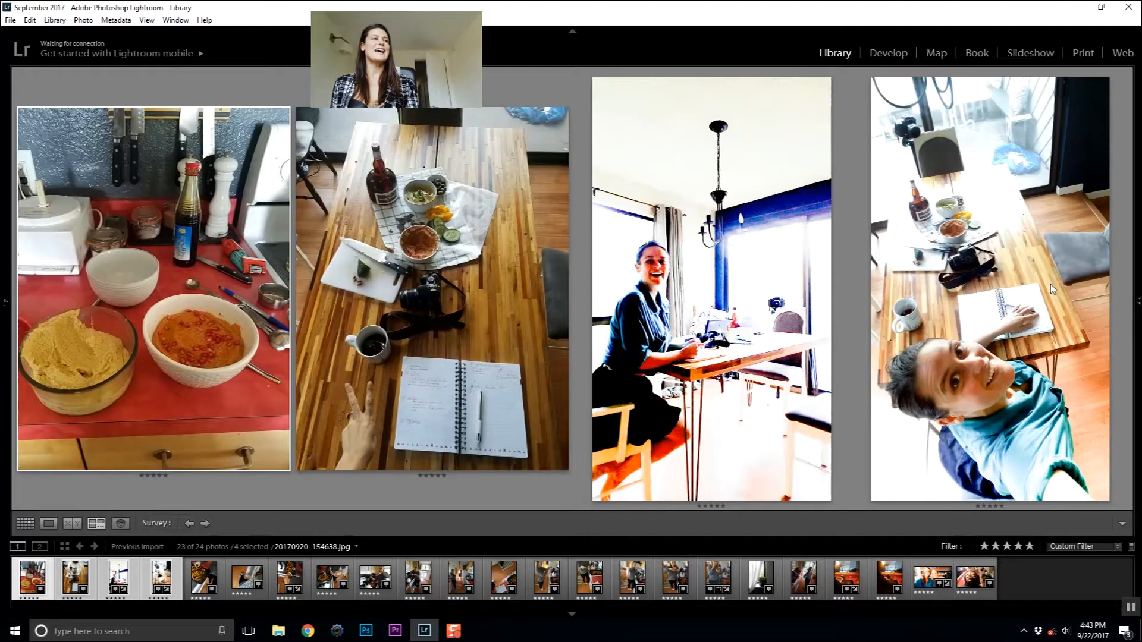
{"action": "key", "text": "Tab"}
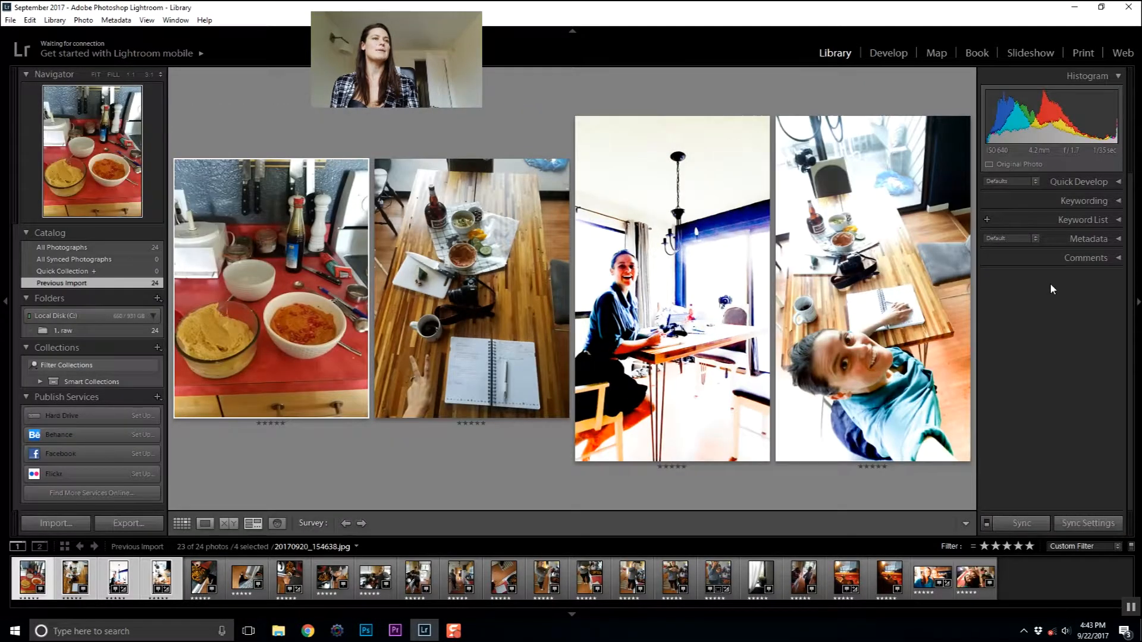
{"action": "key", "text": "Tab"}
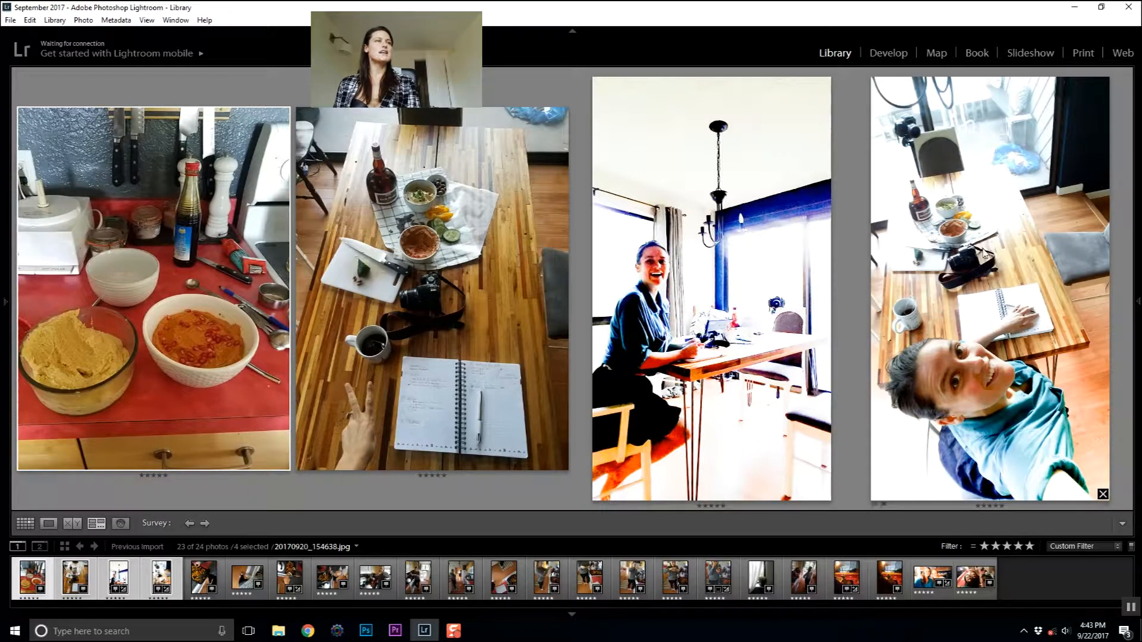
Step: Rate the surveyed photo of the woman sitting at the dining table under the chandelier four stars
{"action": "left_click", "coordinate": [779, 324]}
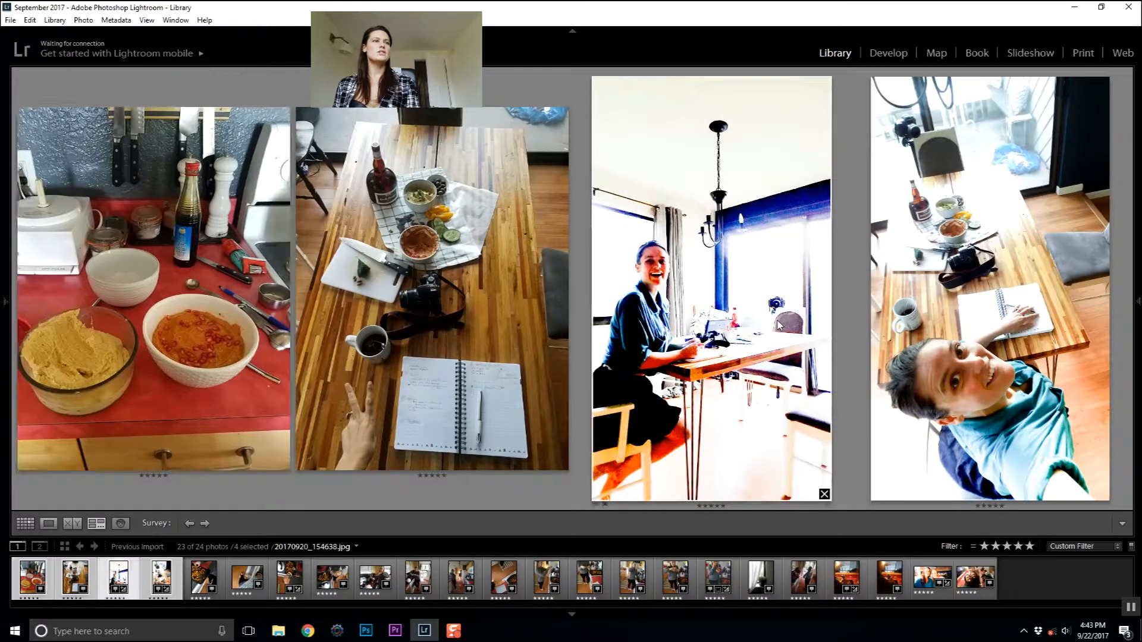
{"action": "key", "text": "4"}
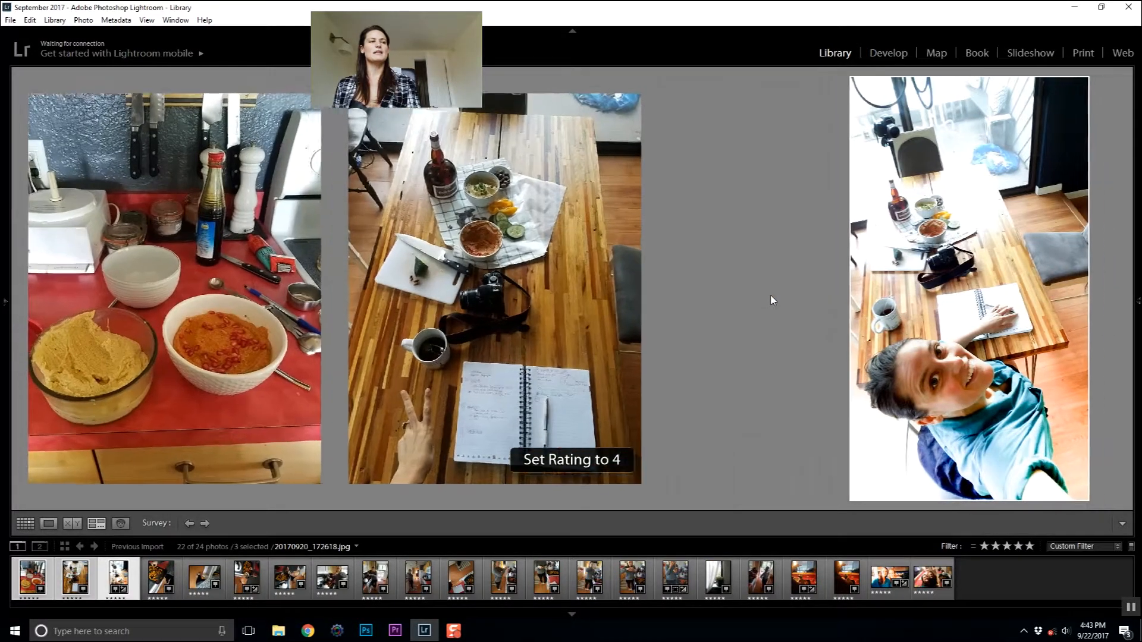
Step: Survey the filmstrip photos from the fourth to the last, and rate the first two of them four stars
{"action": "left_click", "coordinate": [159, 580]}
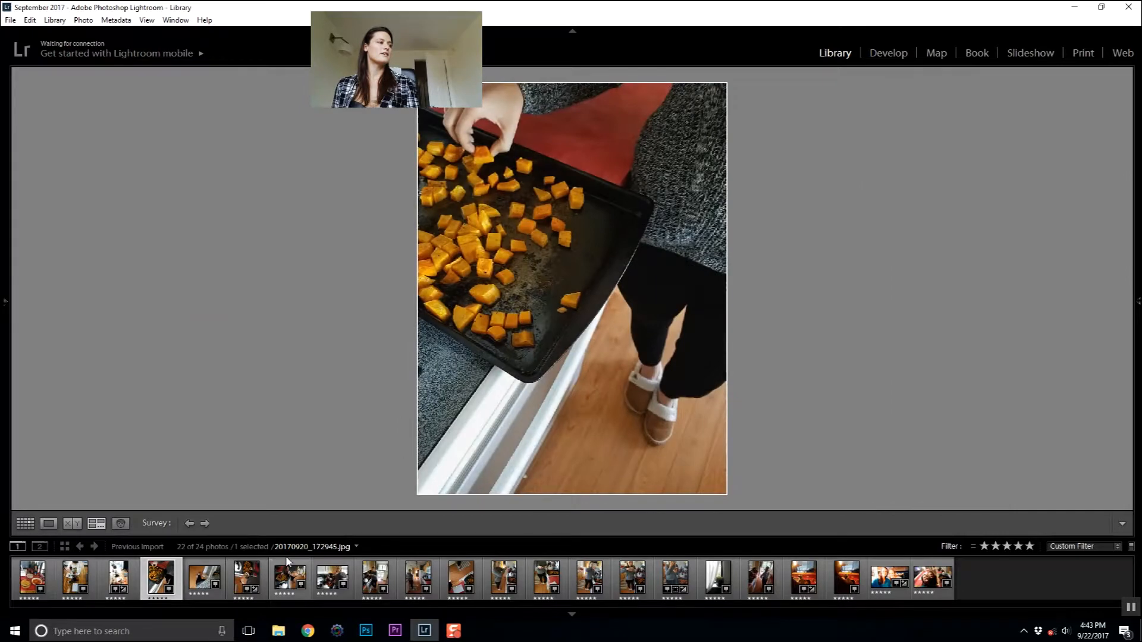
{"action": "left_click", "coordinate": [425, 580], "text": "shift"}
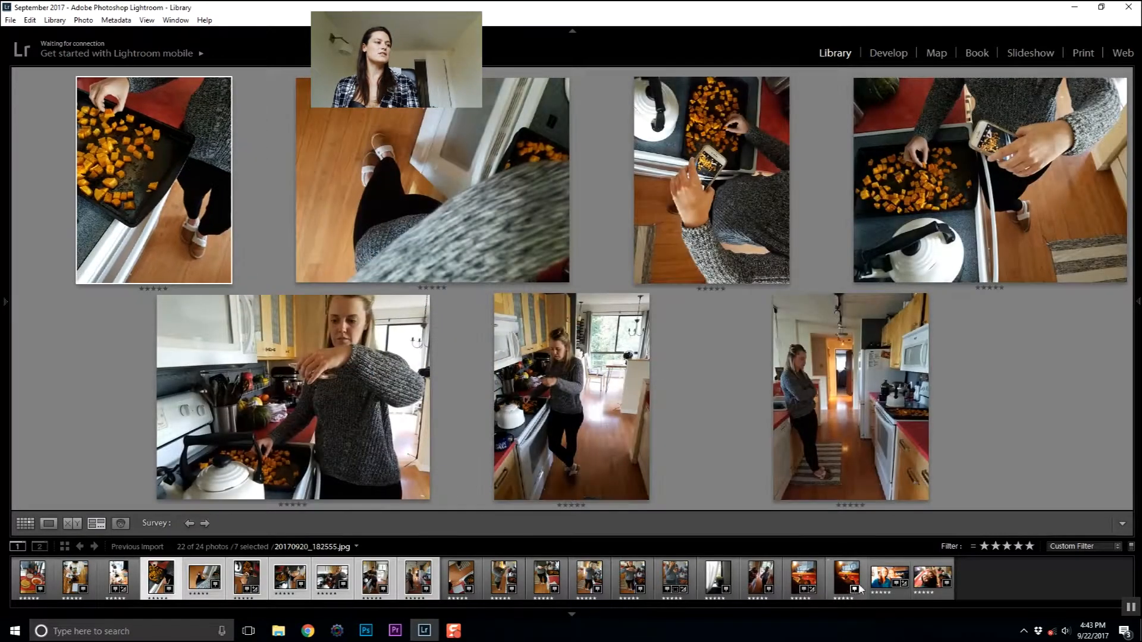
{"action": "left_click", "coordinate": [932, 577], "text": "shift"}
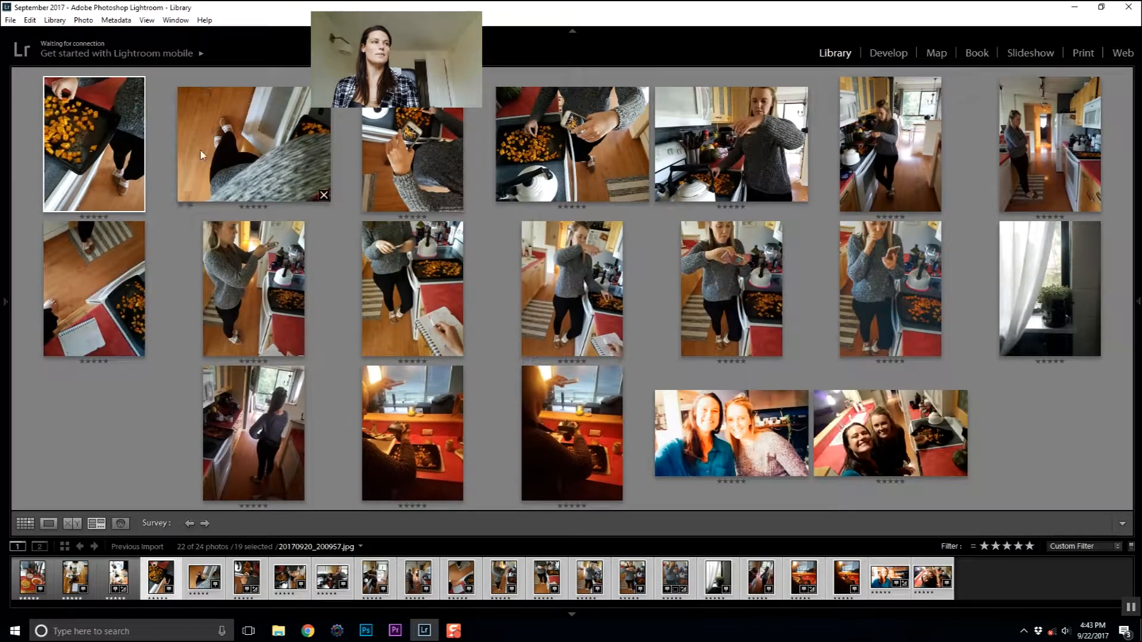
{"action": "key", "text": "4"}
{"action": "key", "text": "4"}
{"action": "key", "text": "4"}
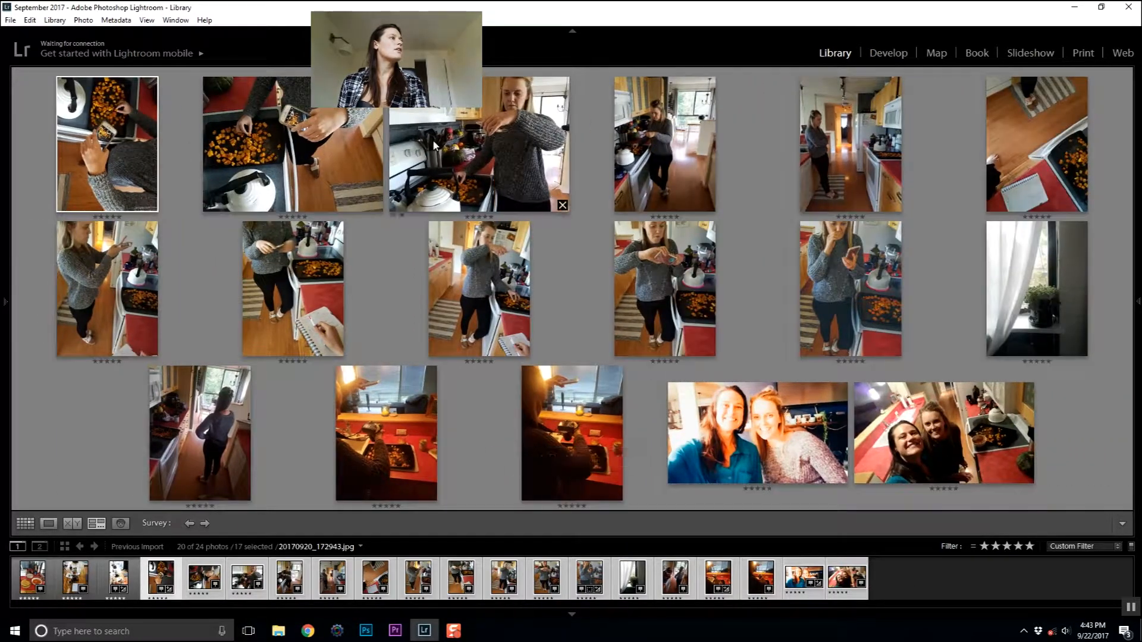
Step: Rate the two full-length kitchen shots and the photo of the woman holding up her phone beside the tray four stars
{"action": "left_click", "coordinate": [433, 140]}
{"action": "left_click", "coordinate": [664, 143]}
{"action": "key", "text": "4"}
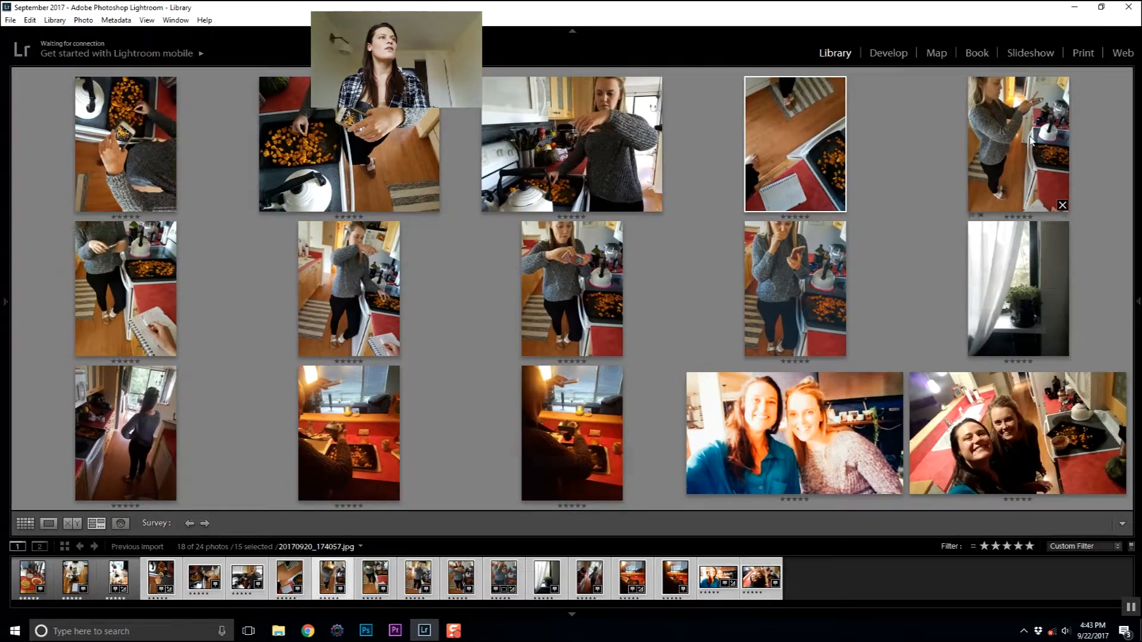
{"action": "left_click", "coordinate": [1027, 155]}
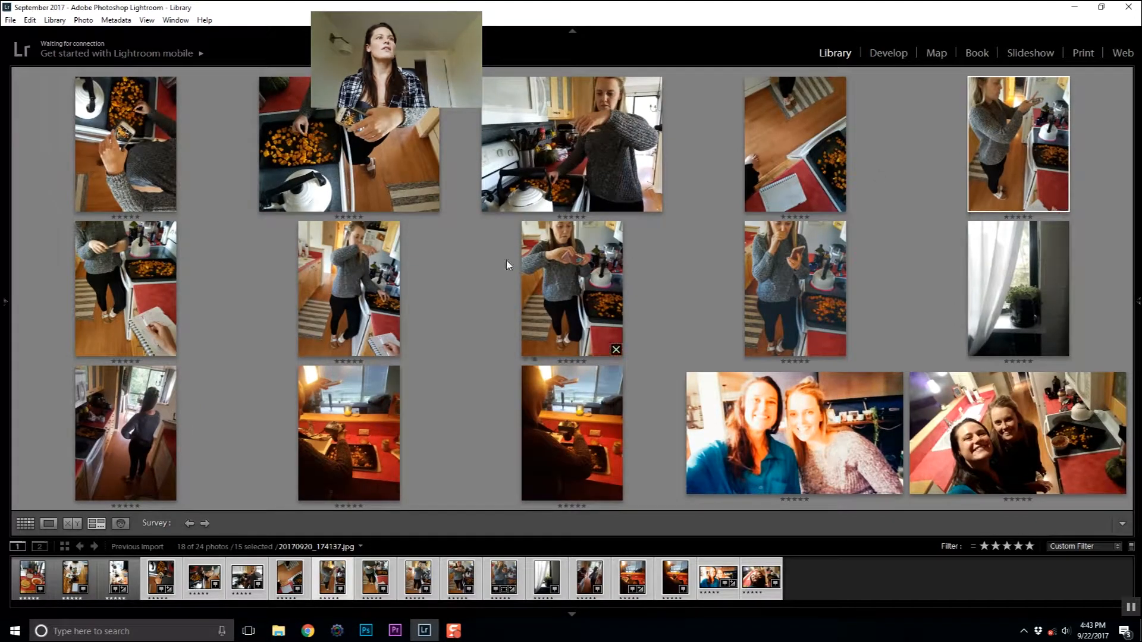
{"action": "key", "text": "4"}
Step: Rate the near-duplicate shots of the woman beside the tray four stars, except the one where she reaches into it
{"action": "left_click", "coordinate": [899, 191]}
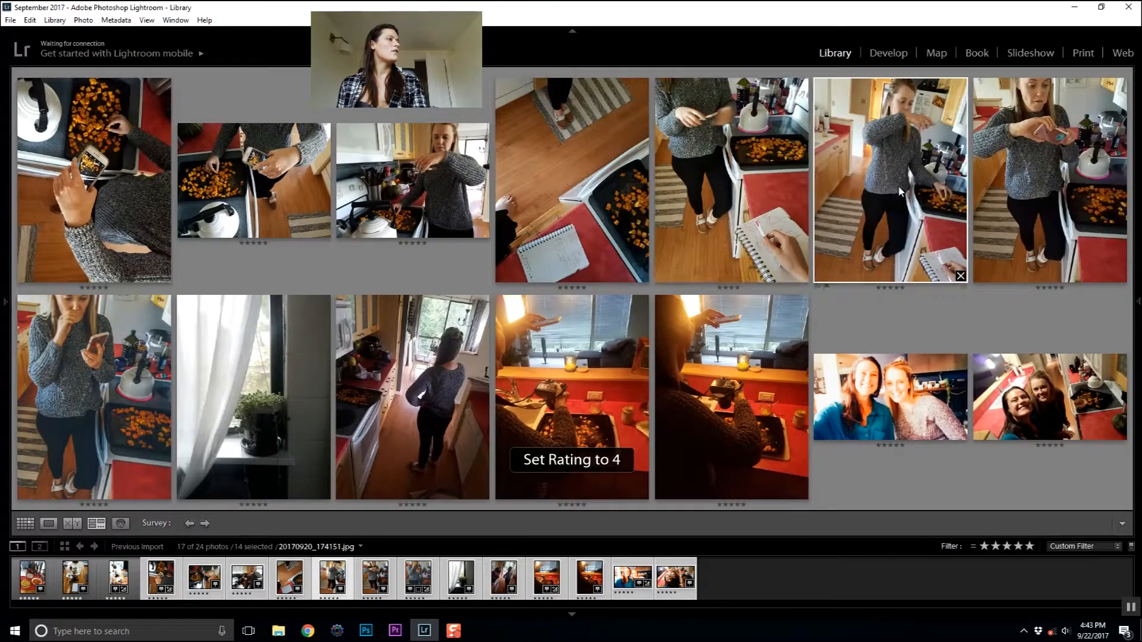
{"action": "left_click", "coordinate": [900, 191]}
{"action": "key", "text": "4"}
{"action": "left_click", "coordinate": [1002, 145]}
{"action": "key", "text": "4"}
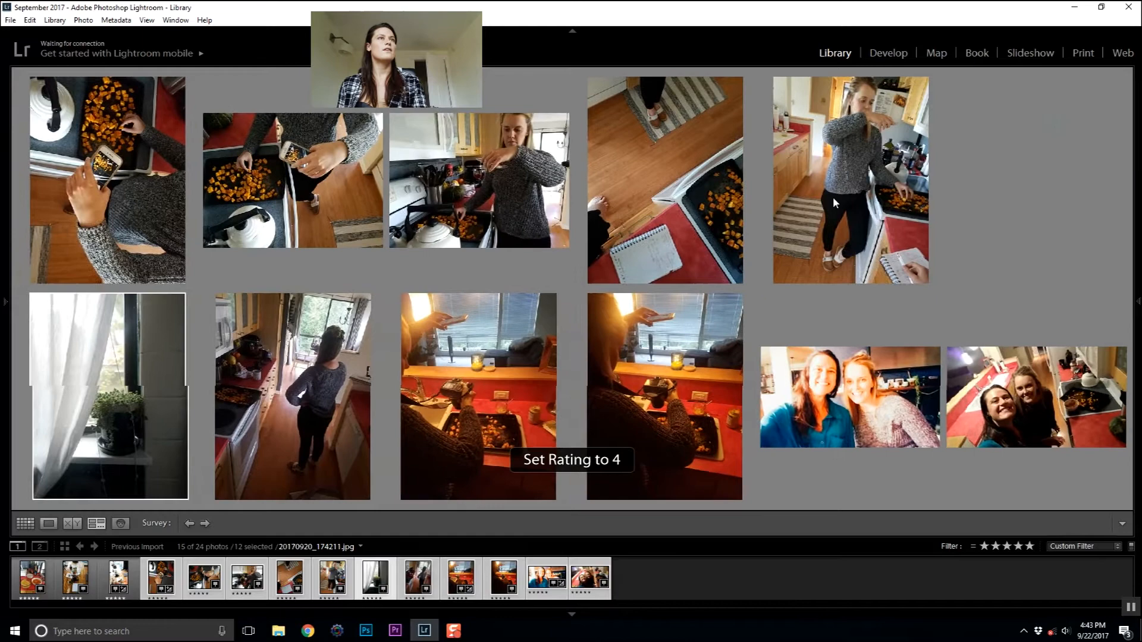
Step: Remove the two phone-over-tray shots, the stove close-up and the floor-and-notebook photo from the survey without changing their ratings
{"action": "left_click", "coordinate": [562, 241]}
{"action": "left_click", "coordinate": [555, 244]}
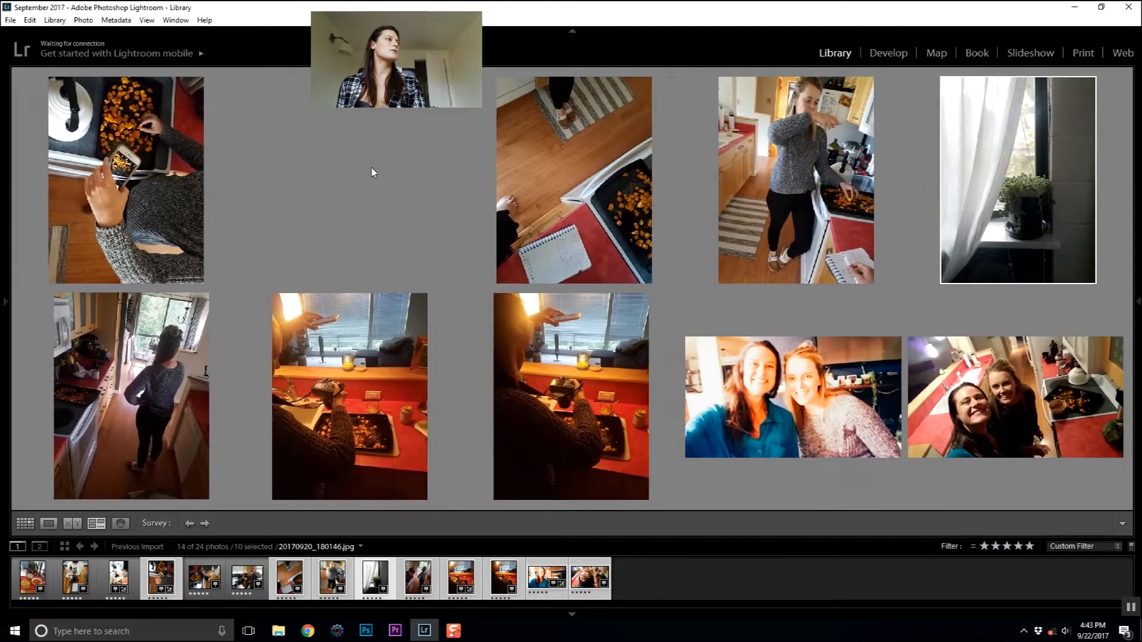
{"action": "left_click", "coordinate": [179, 173], "text": "ctrl"}
{"action": "left_click", "coordinate": [348, 184], "text": "ctrl"}
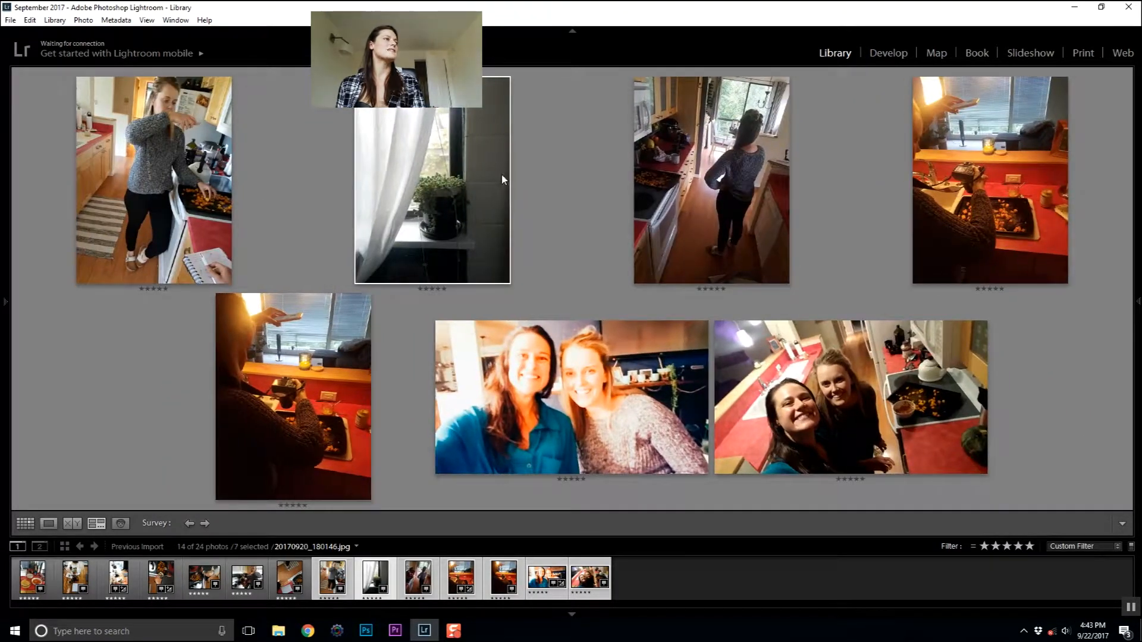
Step: Rate the window plant, the woman seen from behind, the first warm-lit tray shot and the overexposed selfie four stars
{"action": "key", "text": "4"}
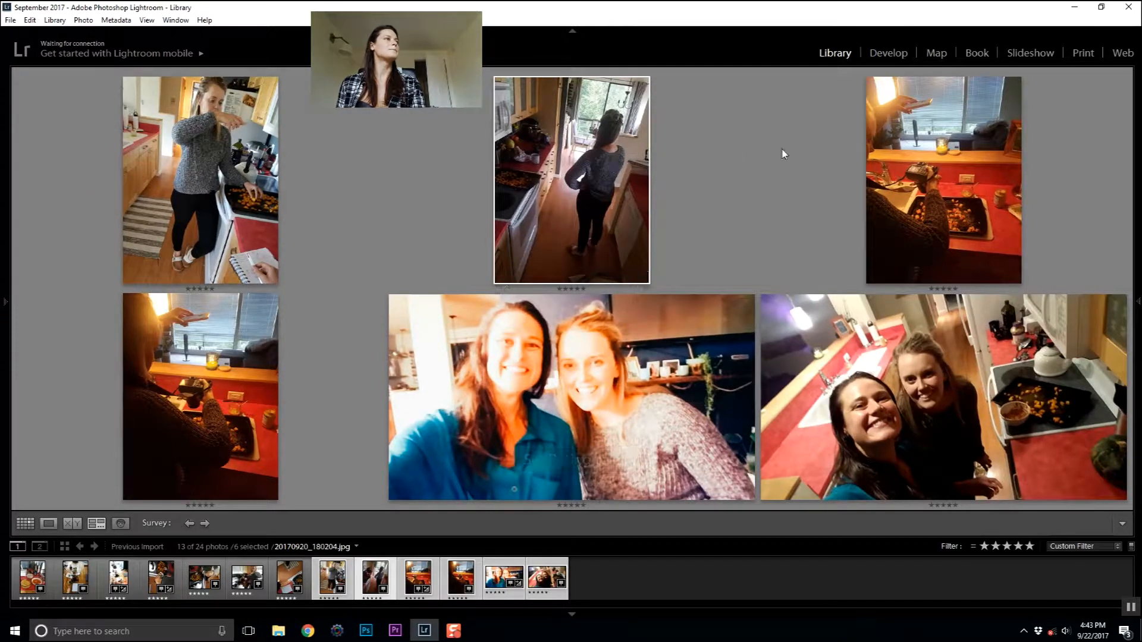
{"action": "key", "text": "4"}
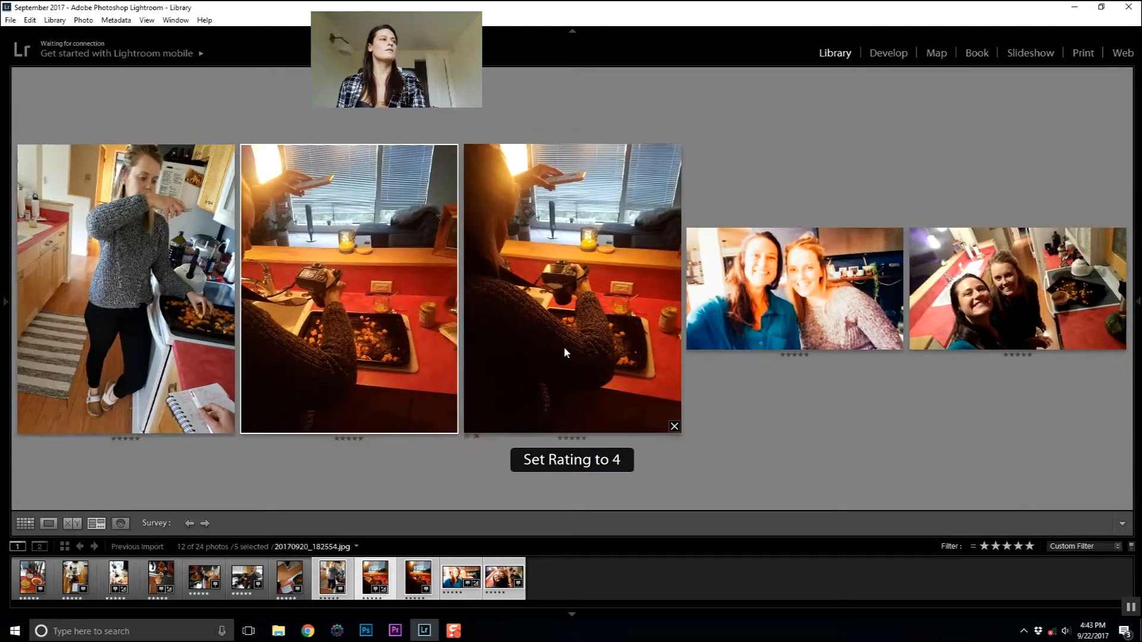
{"action": "key", "text": "4"}
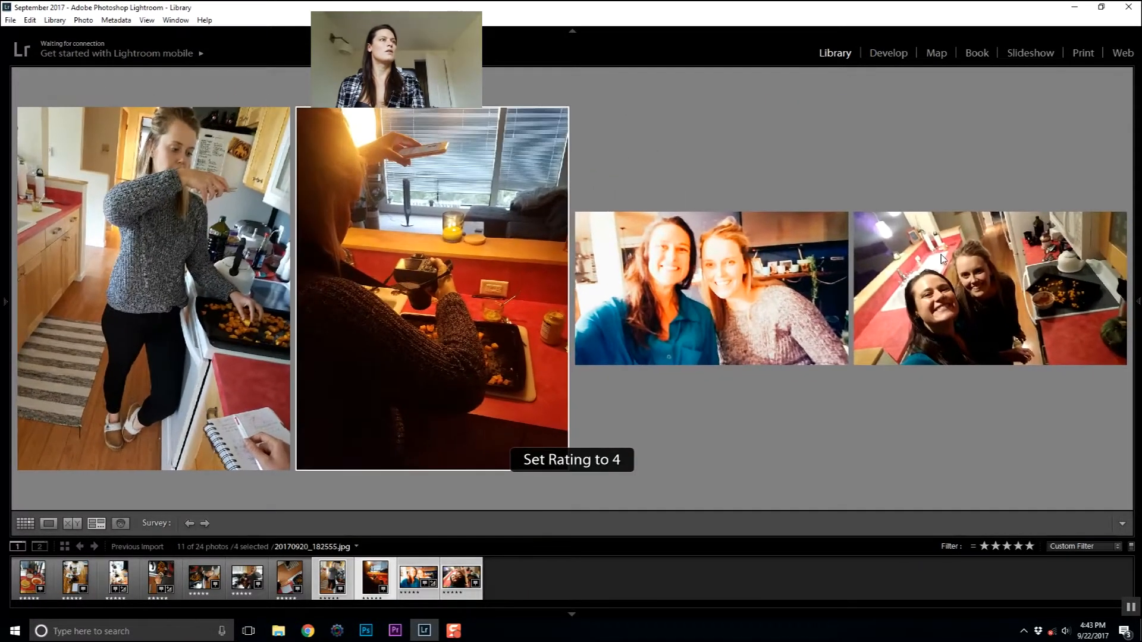
{"action": "key", "text": "4"}
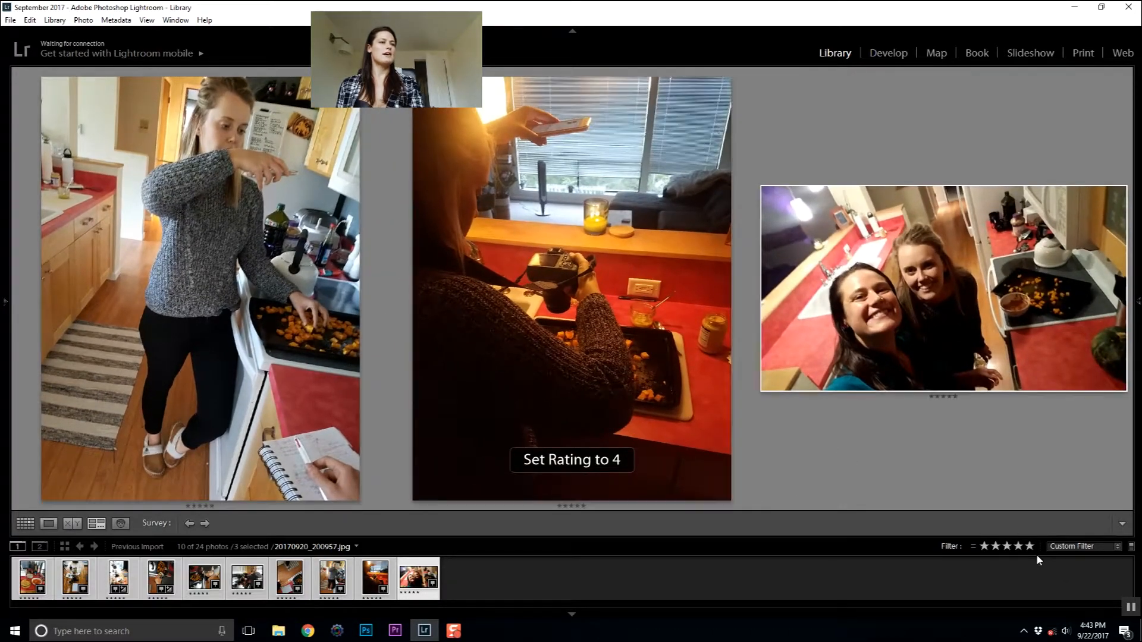
Step: Select all remaining five-star photos, from the first to the last in the filmstrip, and show them together in the survey
{"action": "key", "text": "ctrl+a"}
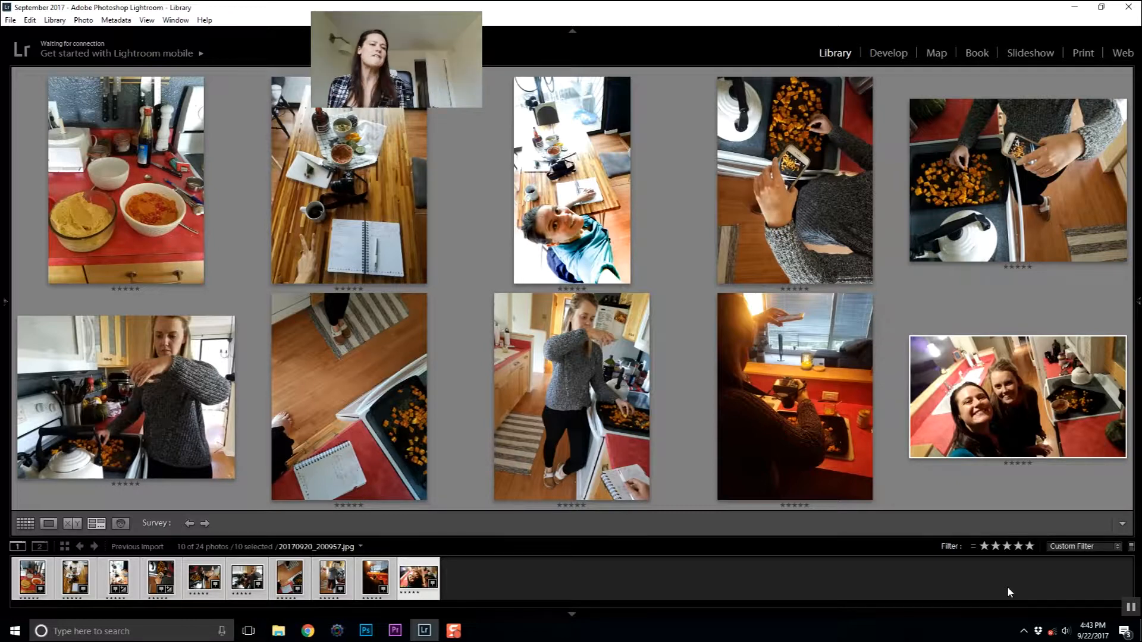
{"action": "key", "text": "ctrl+d"}
{"action": "left_click", "coordinate": [32, 578]}
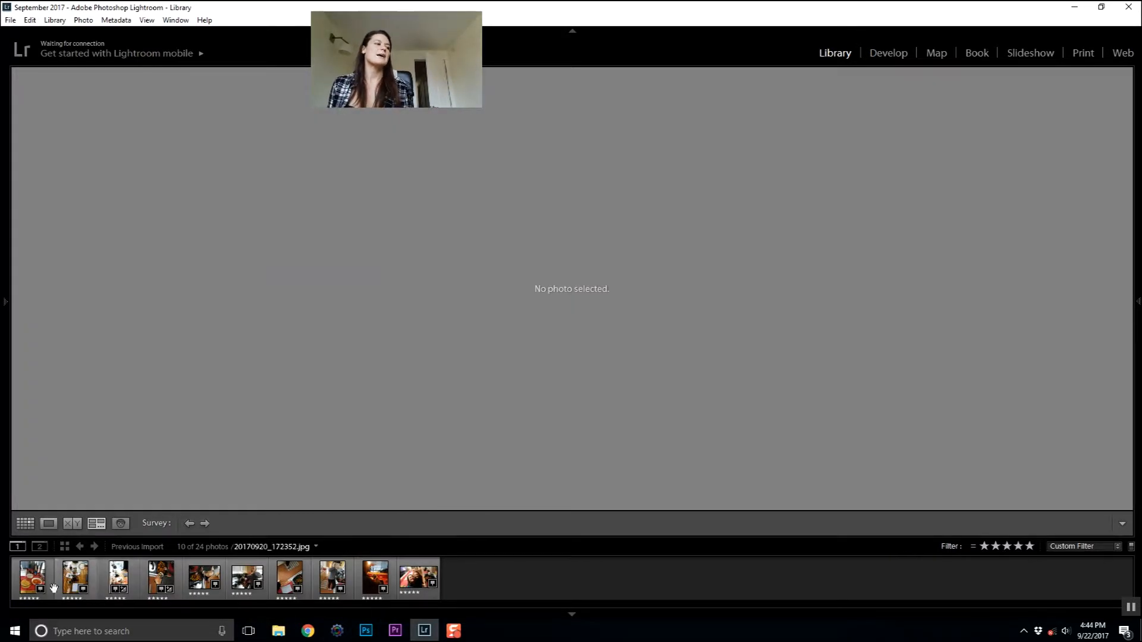
{"action": "left_click", "coordinate": [408, 568], "text": "shift"}
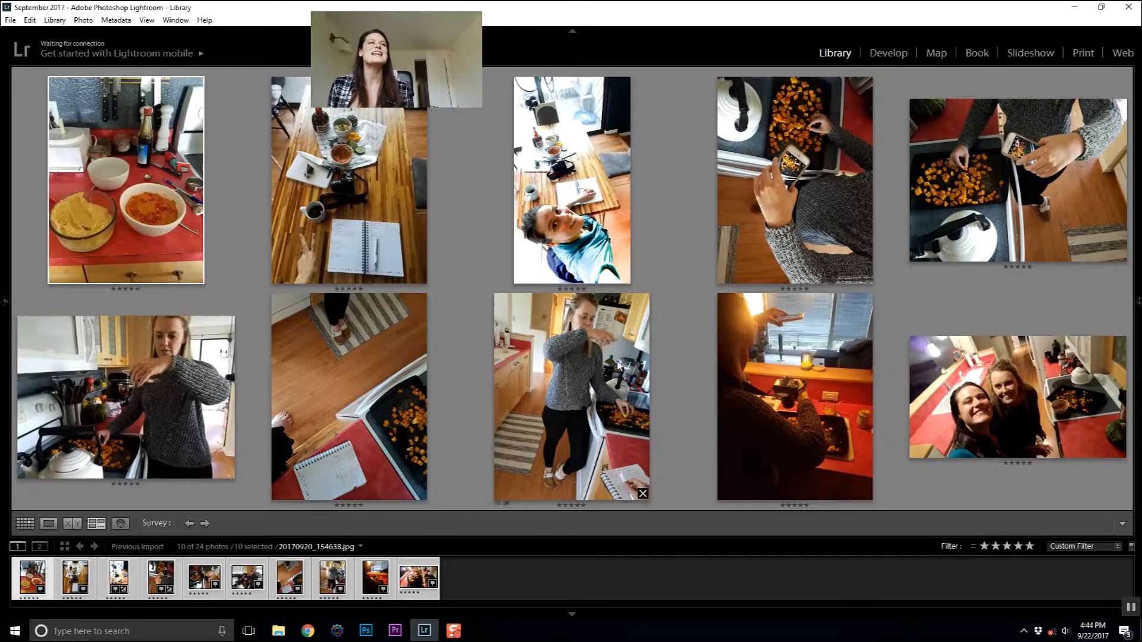
Step: Rate the landscape phone-over-tray shot, the dining table selfie and the wooden table with the open notebook three stars
{"action": "left_click", "coordinate": [1070, 153]}
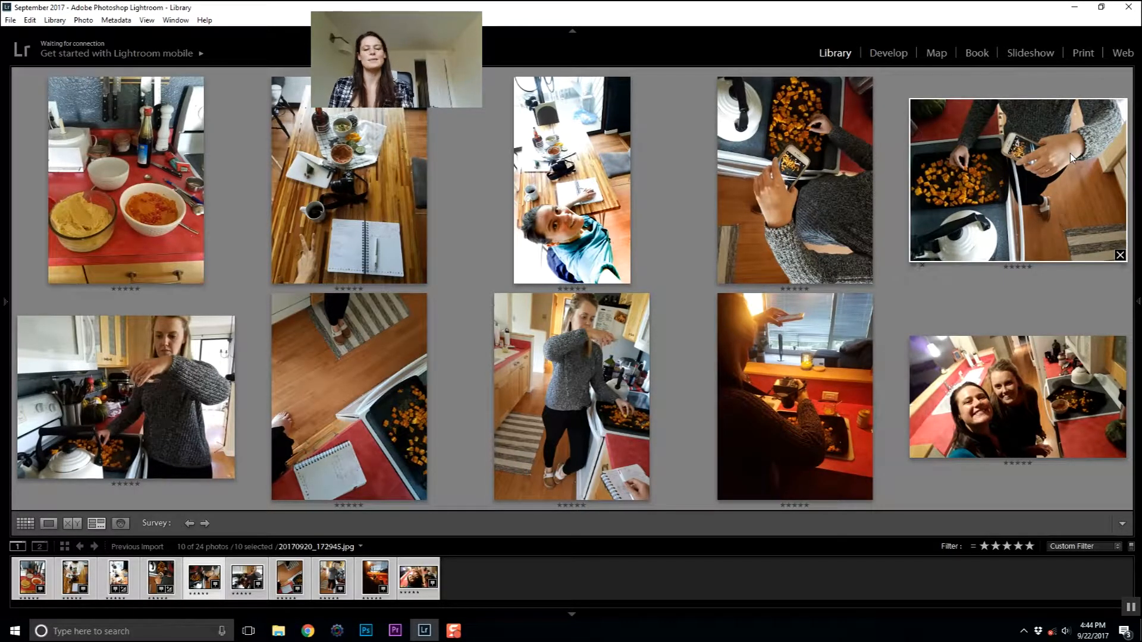
{"action": "key", "text": "3"}
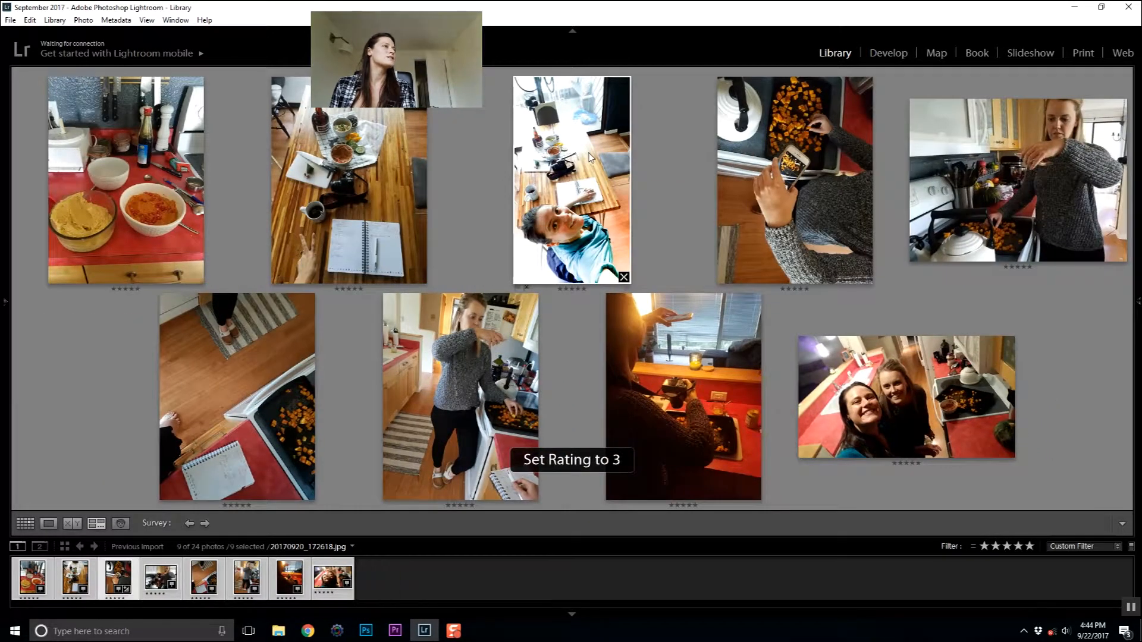
{"action": "key", "text": "3"}
{"action": "left_click", "coordinate": [446, 167]}
{"action": "key", "text": "3"}
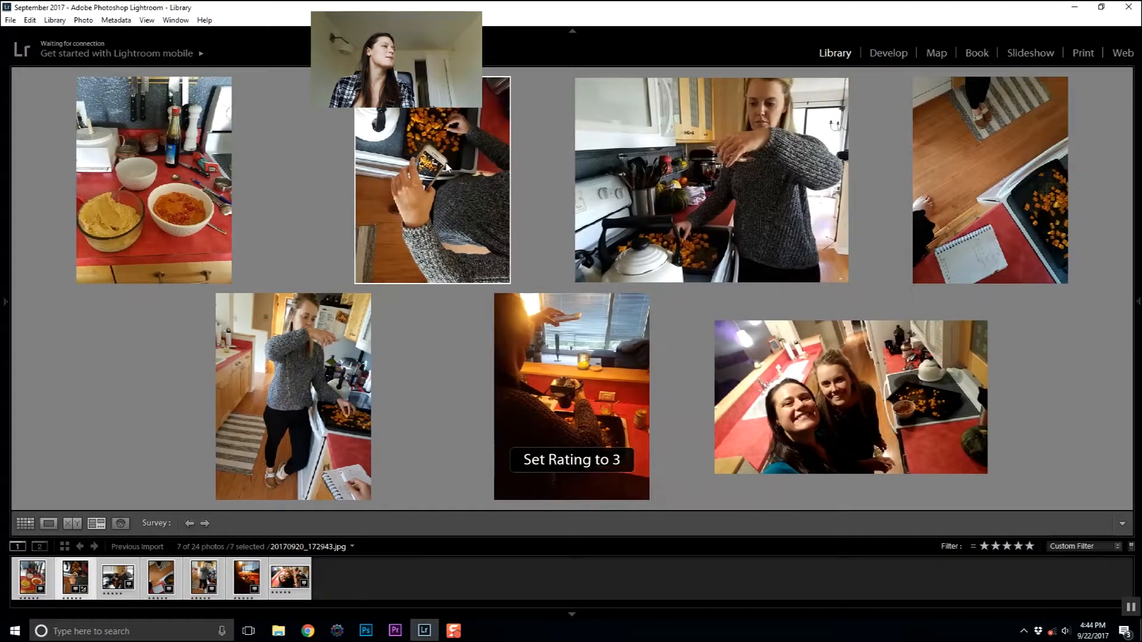
Step: Rate the floor-and-notebook photo, the warm-lit tray shot and the selfie of the two women three stars
{"action": "left_click", "coordinate": [983, 162]}
{"action": "key", "text": "3"}
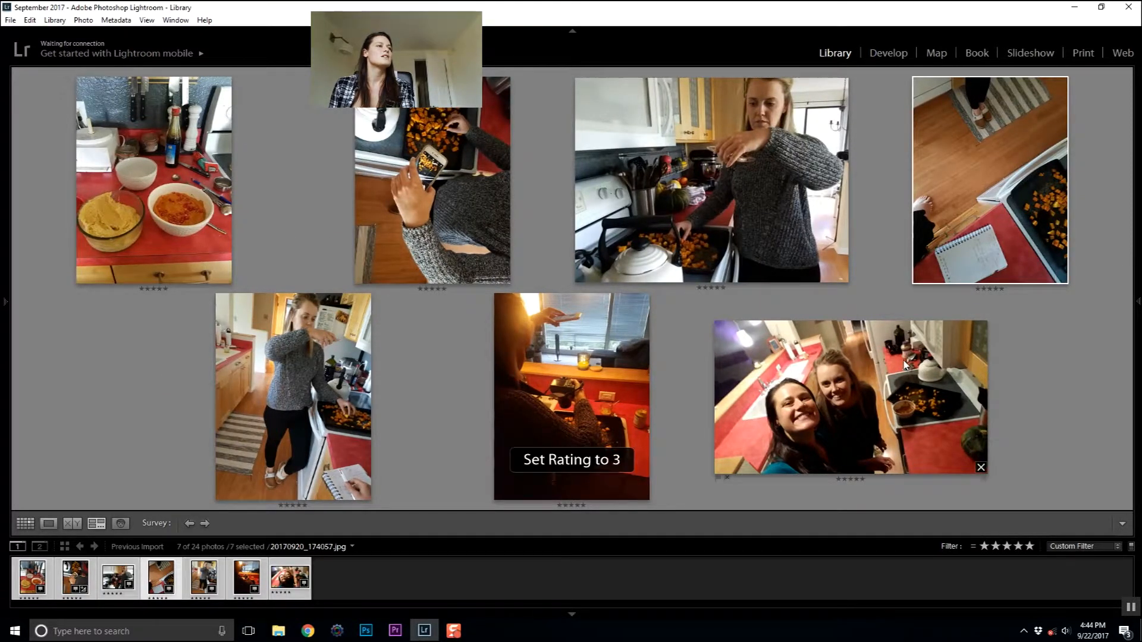
{"action": "left_click", "coordinate": [605, 351]}
{"action": "key", "text": "3"}
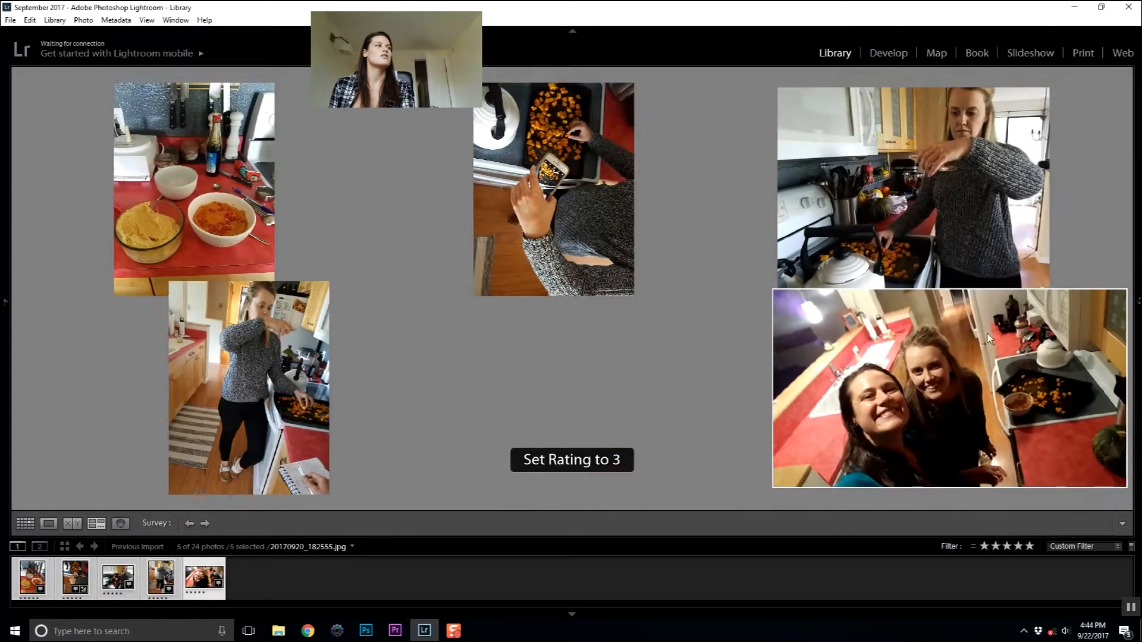
{"action": "left_click", "coordinate": [1073, 267]}
{"action": "key", "text": "3"}
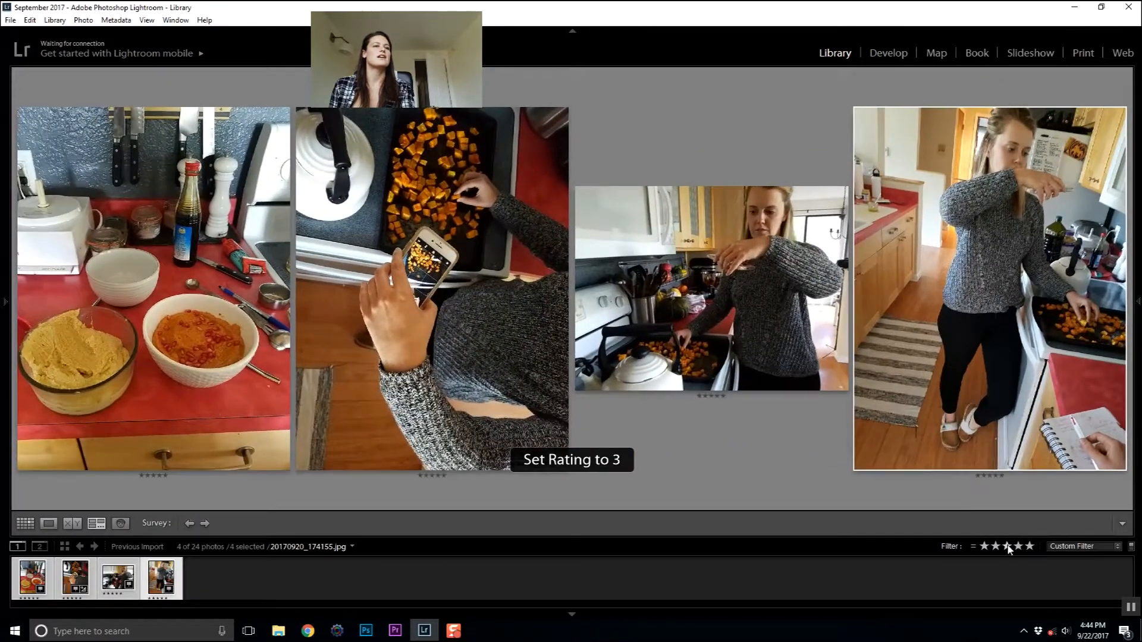
Step: Filter the photos to exactly three stars and select all of them for the survey
{"action": "left_click", "coordinate": [1007, 546]}
{"action": "key", "text": "ctrl+a"}
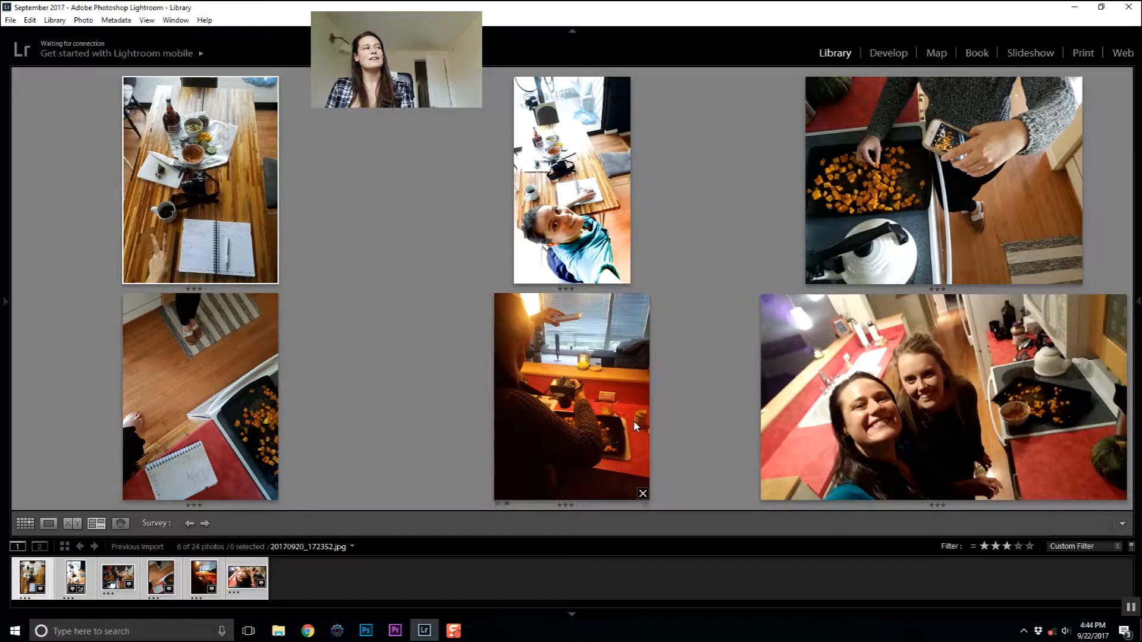
Step: Open the selected three-star photos in the Develop module and bring up the Basic adjustments
{"action": "key", "text": "d"}
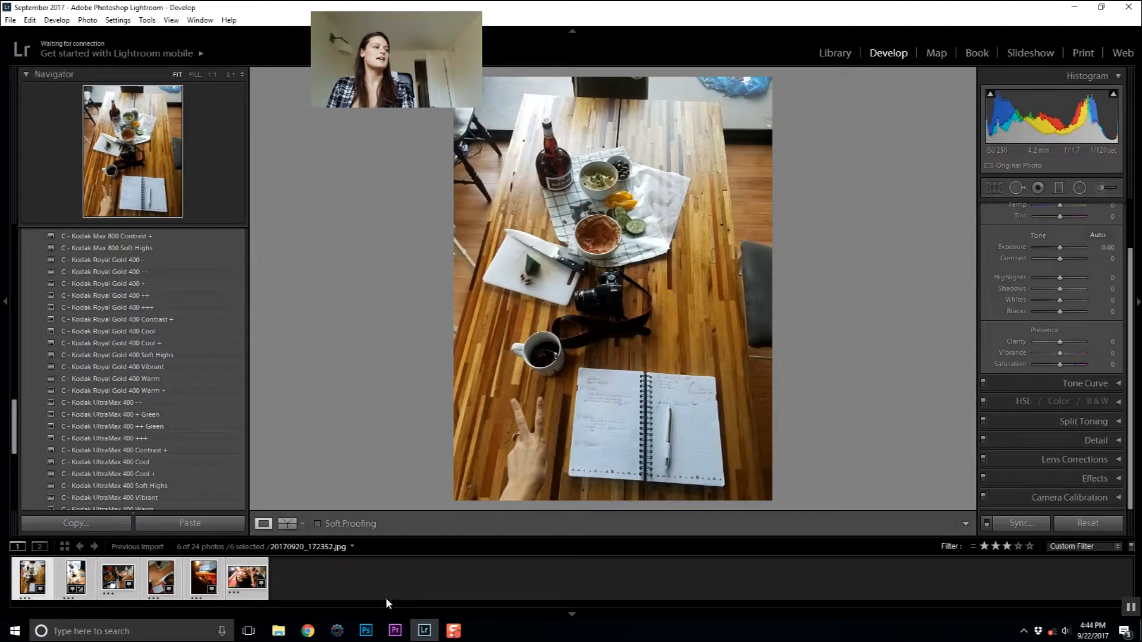
{"action": "scroll", "coordinate": [1122, 394], "scroll_direction": "up", "scroll_amount": 3}
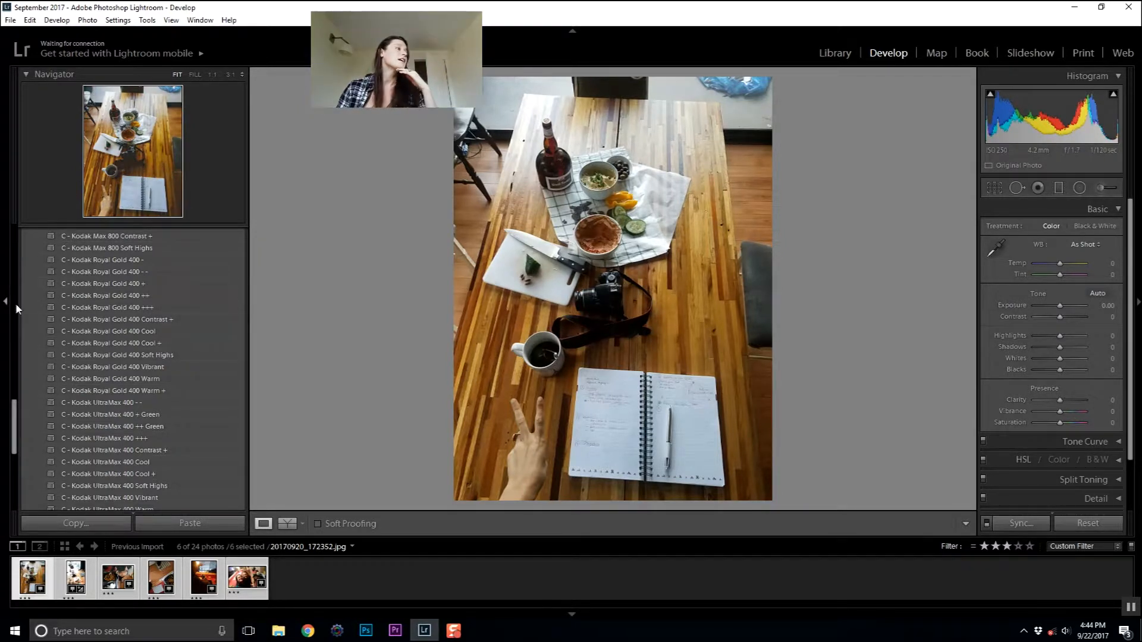
Step: Apply the C - Kodak Royal Gold 400 + preset, then set Exposure +0.95, Blacks +48, Clarity +14, Vibrance -48 and Saturation -21
{"action": "left_click", "coordinate": [175, 285]}
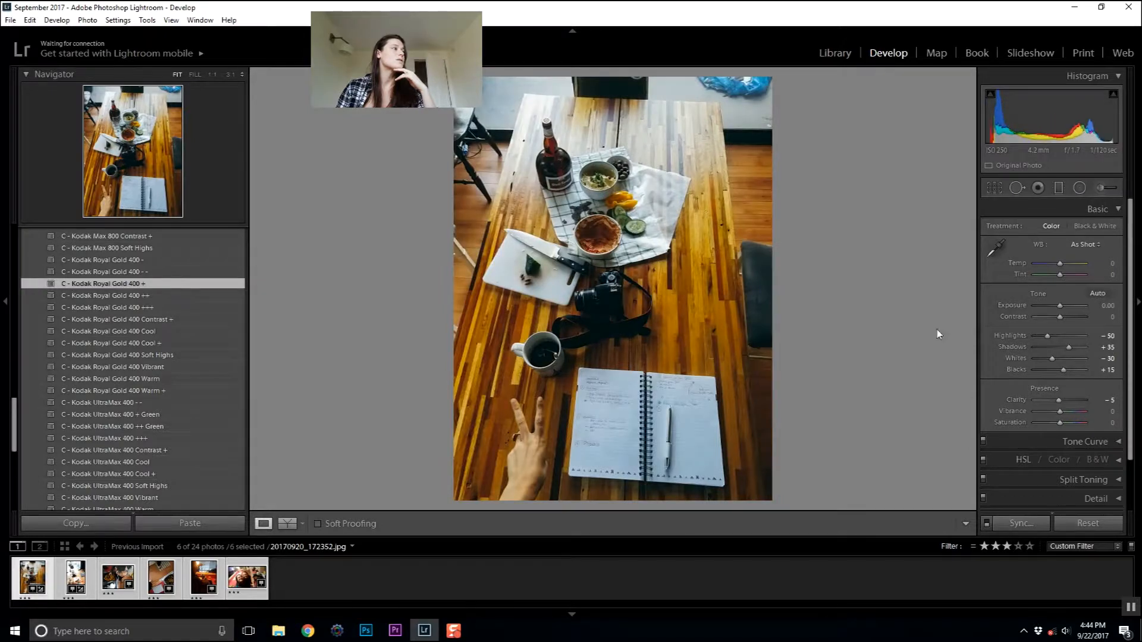
{"action": "left_click_drag", "start_coordinate": [1062, 307], "coordinate": [1068, 308]}
{"action": "left_click_drag", "start_coordinate": [1064, 371], "coordinate": [1055, 425]}
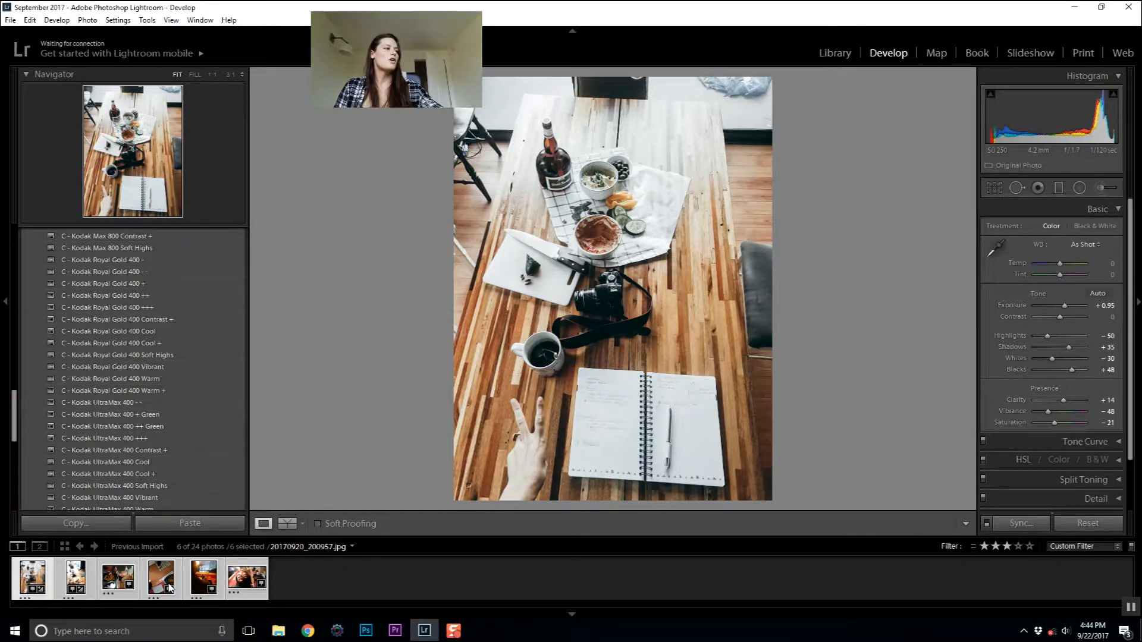
Step: Synchronize the table photo's checked develop settings to the other selected photos and compare all six in Survey view
{"action": "left_click", "coordinate": [1034, 526]}
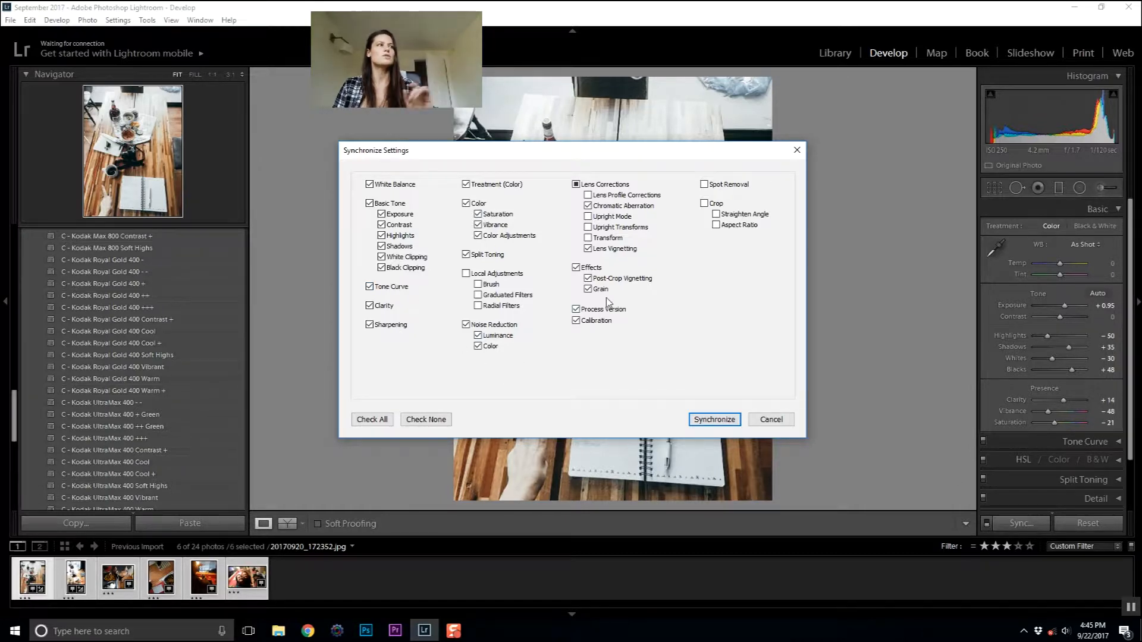
{"action": "left_click", "coordinate": [734, 420]}
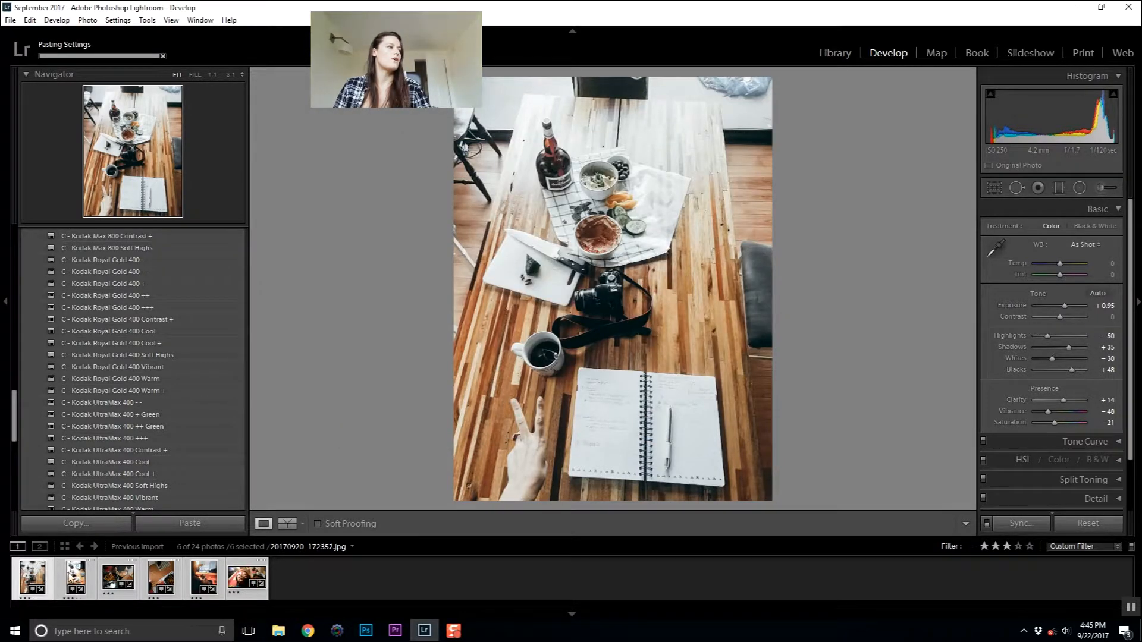
{"action": "key", "text": "n"}
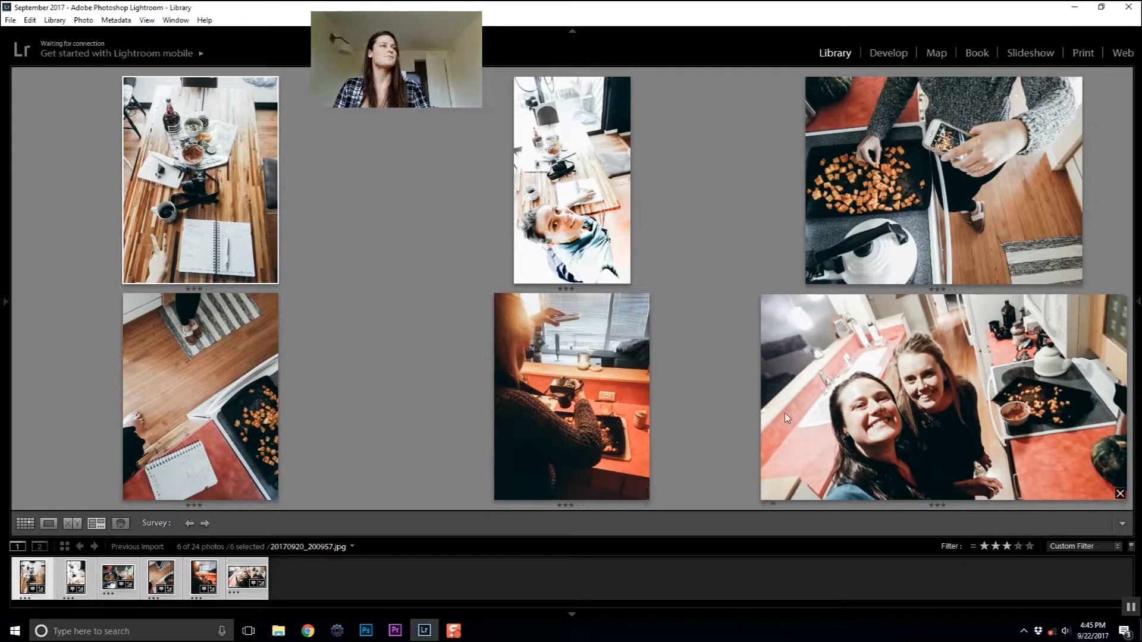
Step: Set the floor-and-notebook photo's Exposure to +2.14 and Blacks to -100 in Develop, and return to the survey
{"action": "key", "text": "d"}
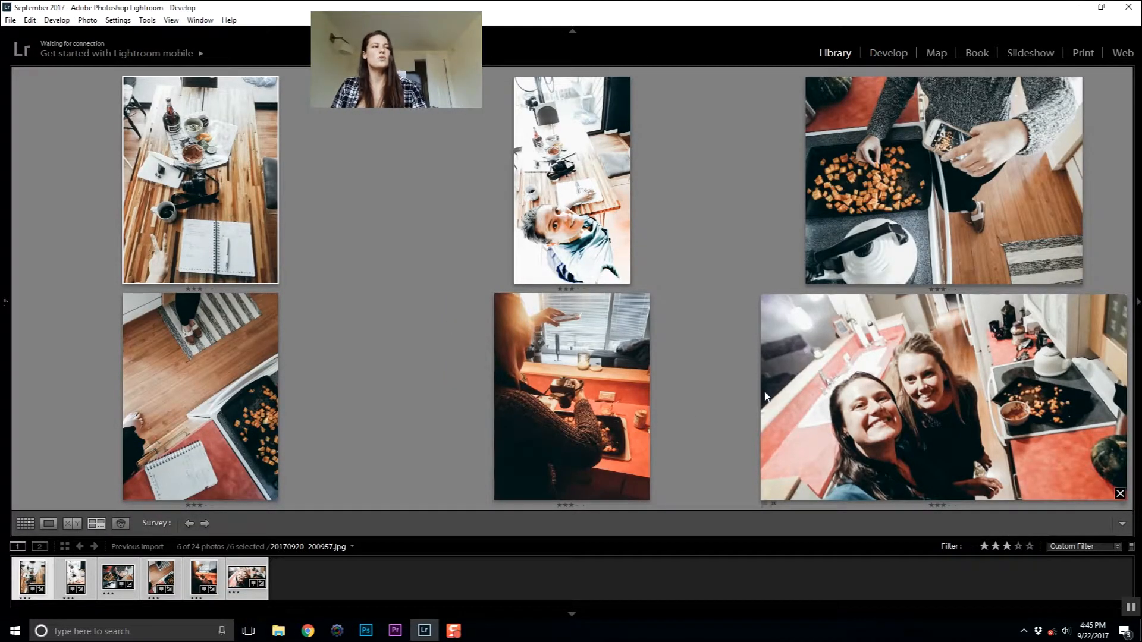
{"action": "key", "text": "Right"}
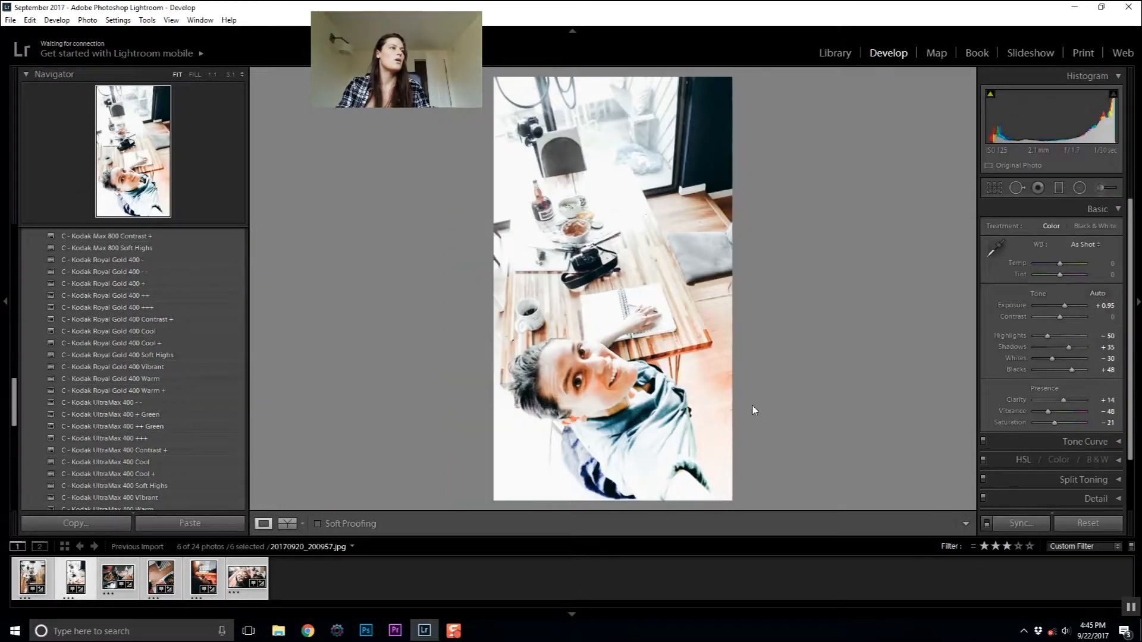
{"action": "key", "text": "Right"}
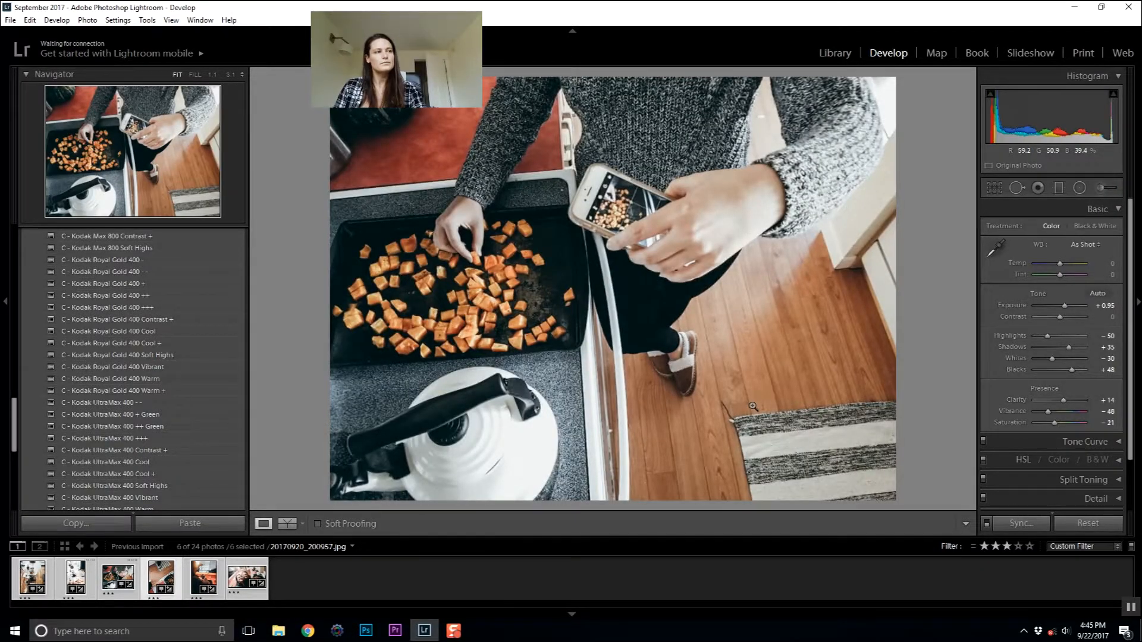
{"action": "key", "text": "Right"}
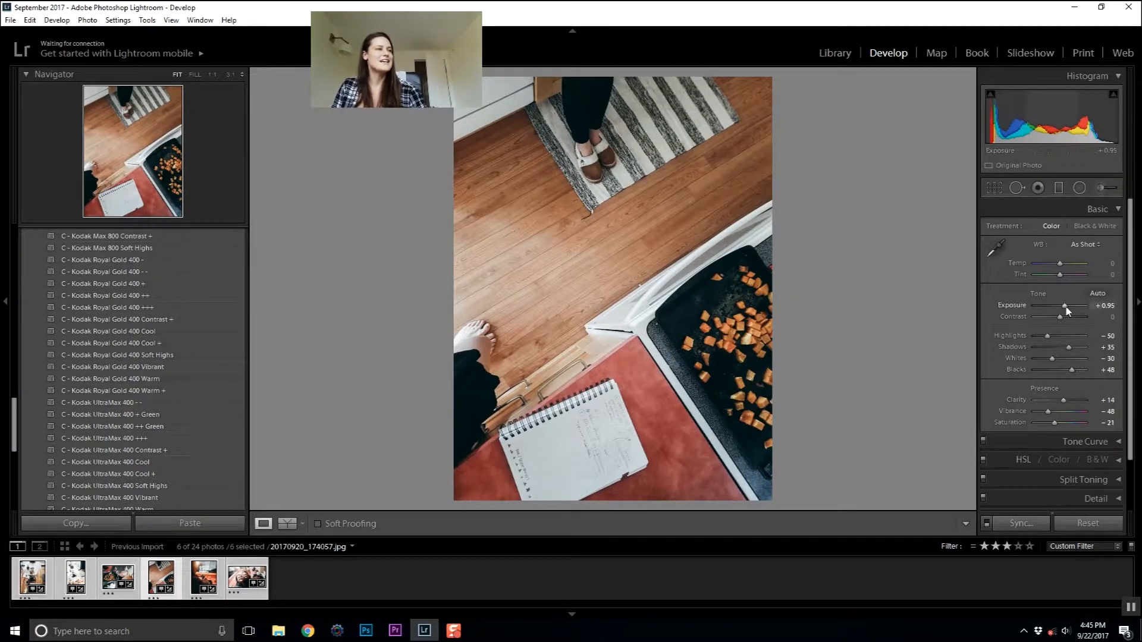
{"action": "left_click_drag", "start_coordinate": [1063, 306], "coordinate": [1073, 311]}
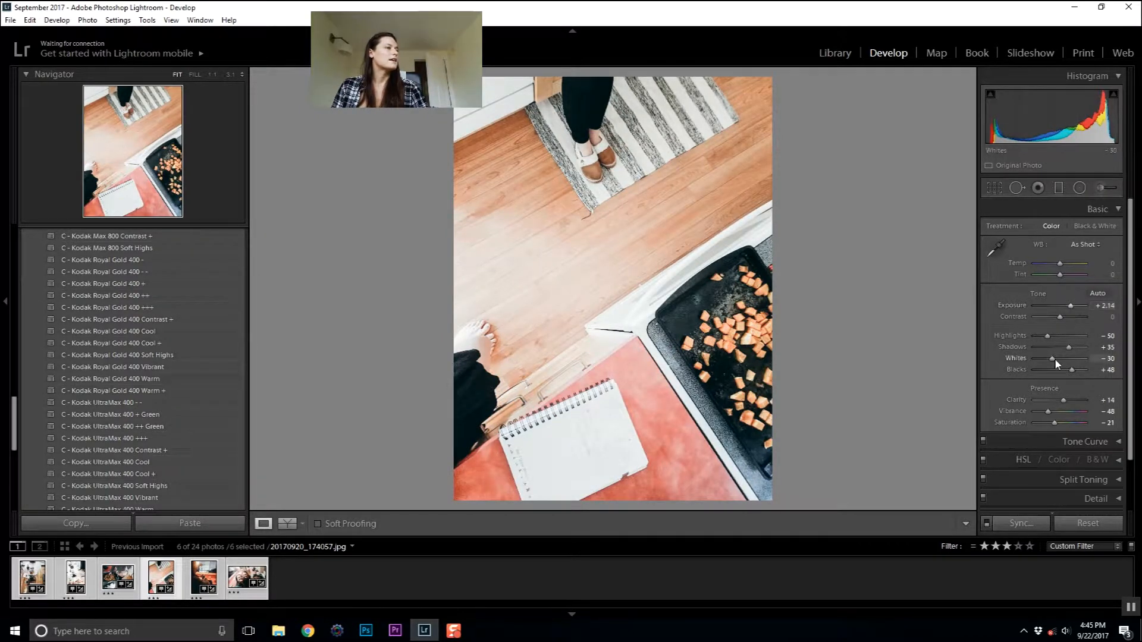
{"action": "left_click_drag", "start_coordinate": [1071, 370], "coordinate": [1033, 372]}
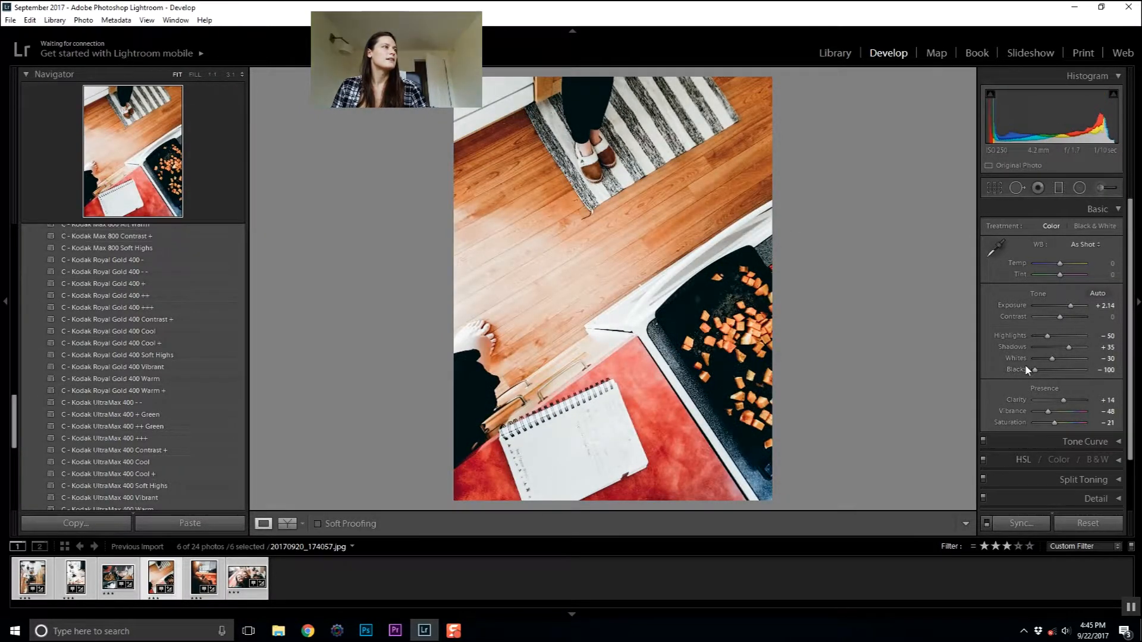
{"action": "key", "text": "n"}
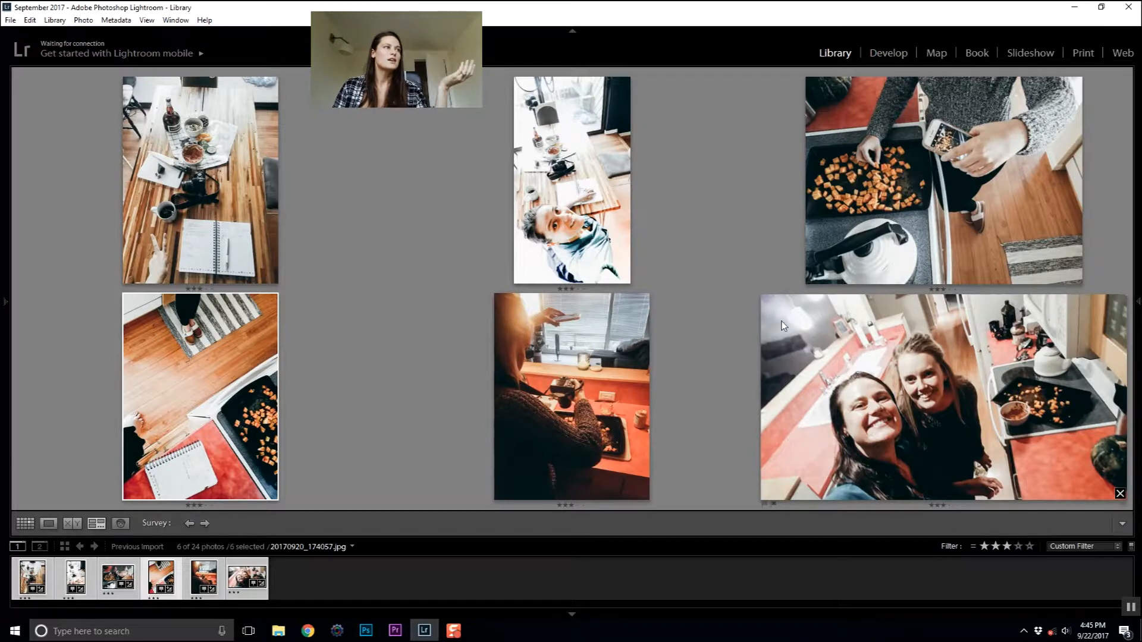
Step: Set the dining table selfie's Exposure to -1.07, add a graduated filter rising from its lower edge, and return to the survey
{"action": "left_click", "coordinate": [566, 175]}
{"action": "key", "text": "d"}
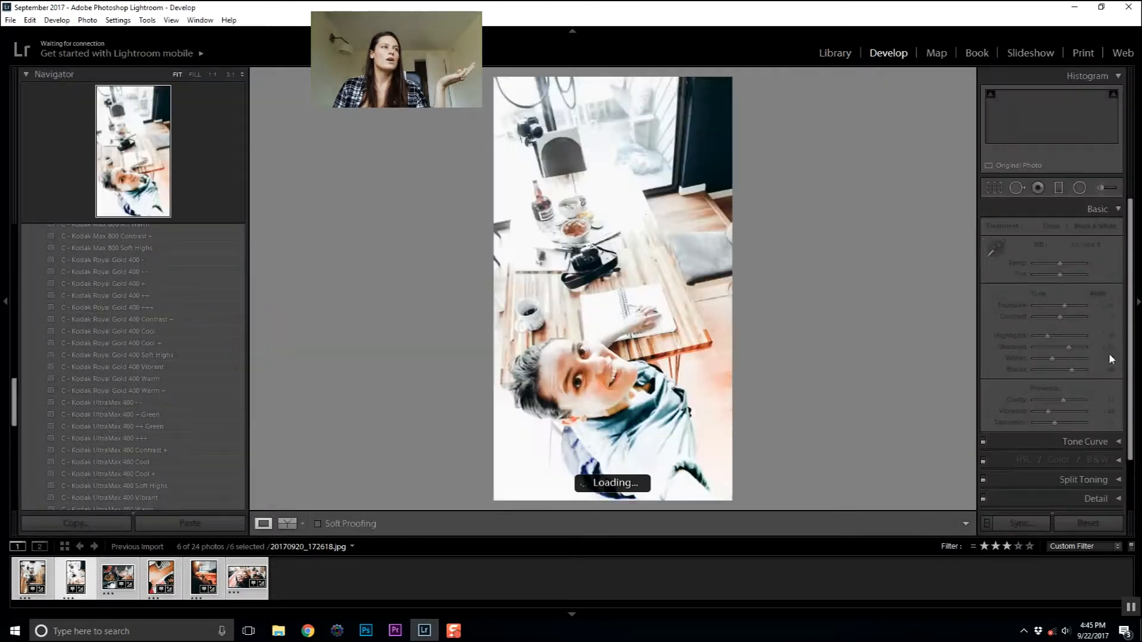
{"action": "left_click_drag", "start_coordinate": [1068, 306], "coordinate": [1055, 302]}
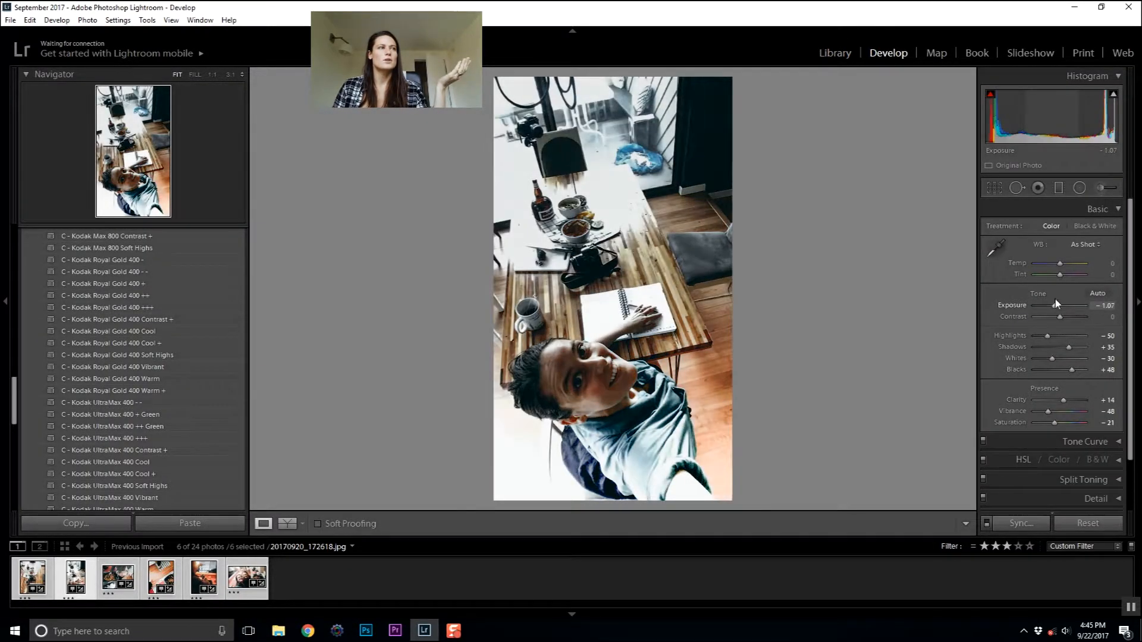
{"action": "left_click", "coordinate": [1059, 188]}
{"action": "left_click_drag", "start_coordinate": [648, 505], "coordinate": [606, 235]}
{"action": "key", "text": "n"}
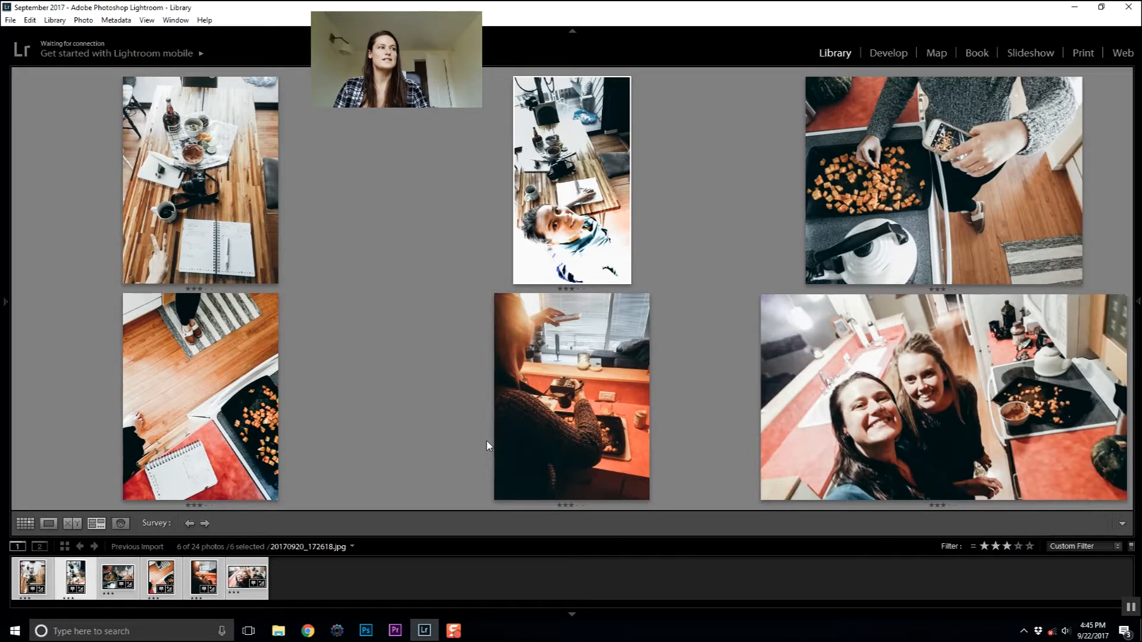
Step: Set up an export of the six photos to a specific folder, using the Desktop with a subfolder named Demo Photos
{"action": "key", "text": "Tab"}
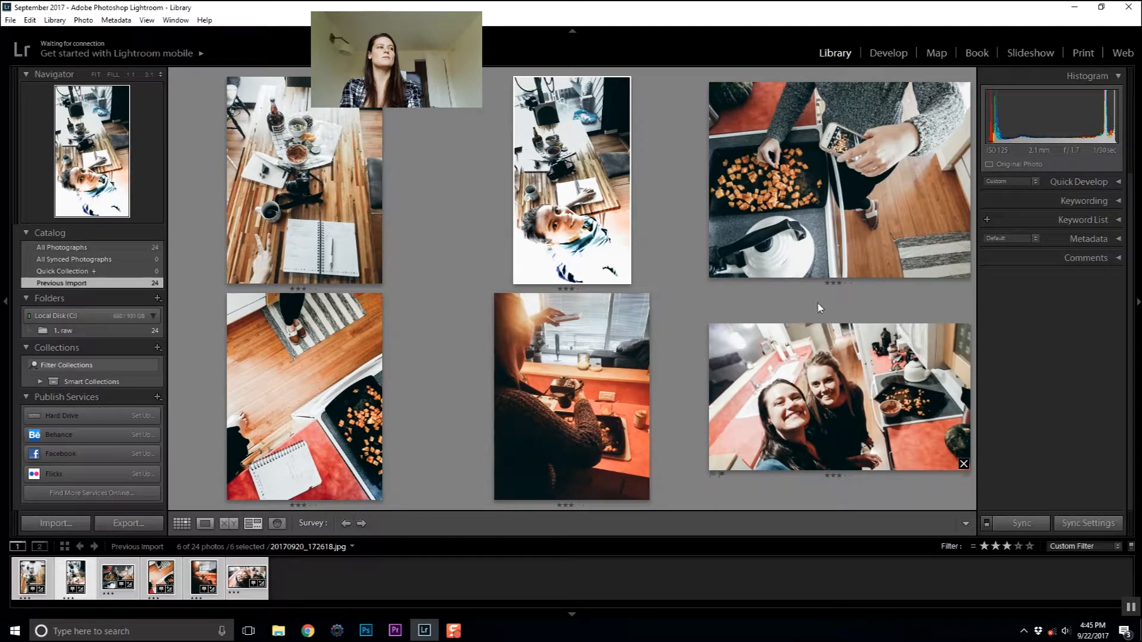
{"action": "left_click", "coordinate": [126, 523]}
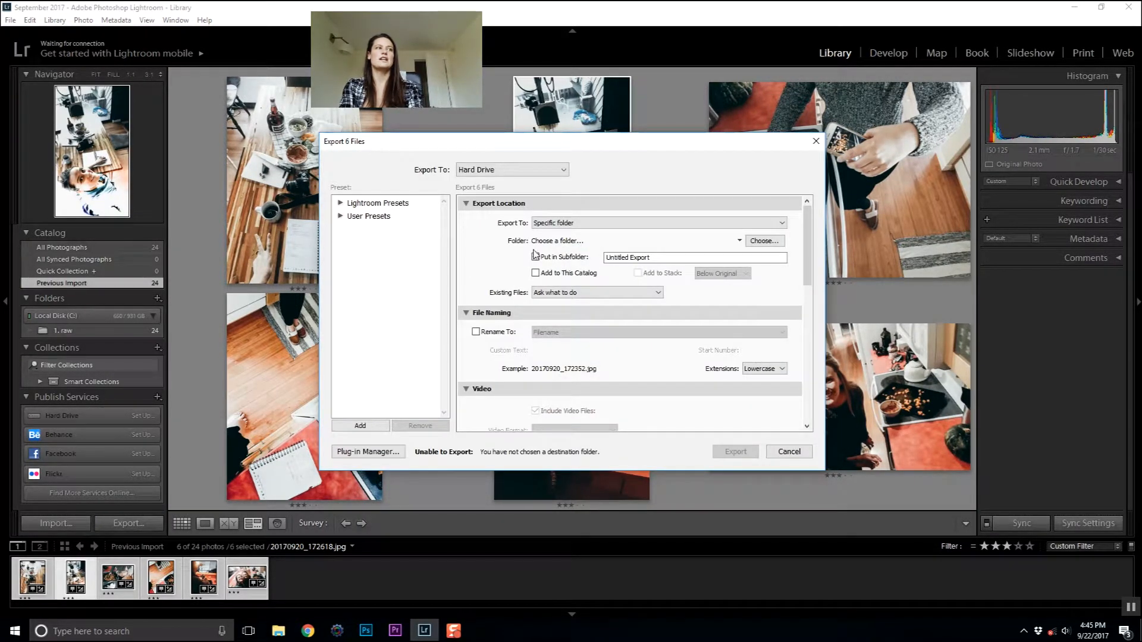
{"action": "left_click", "coordinate": [745, 227]}
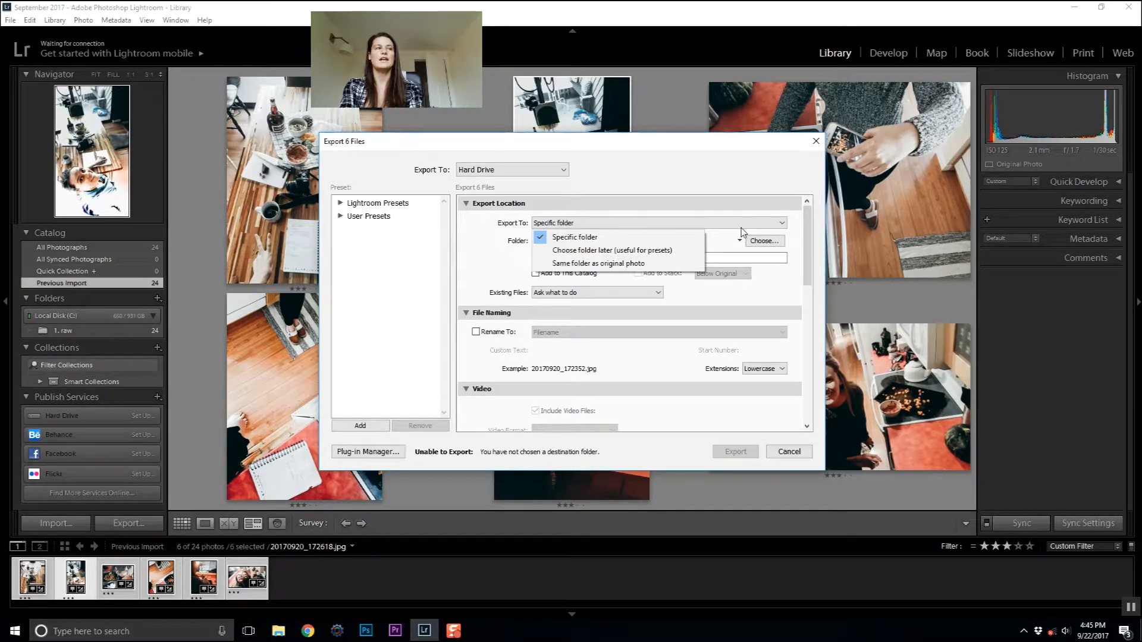
{"action": "left_click", "coordinate": [795, 227]}
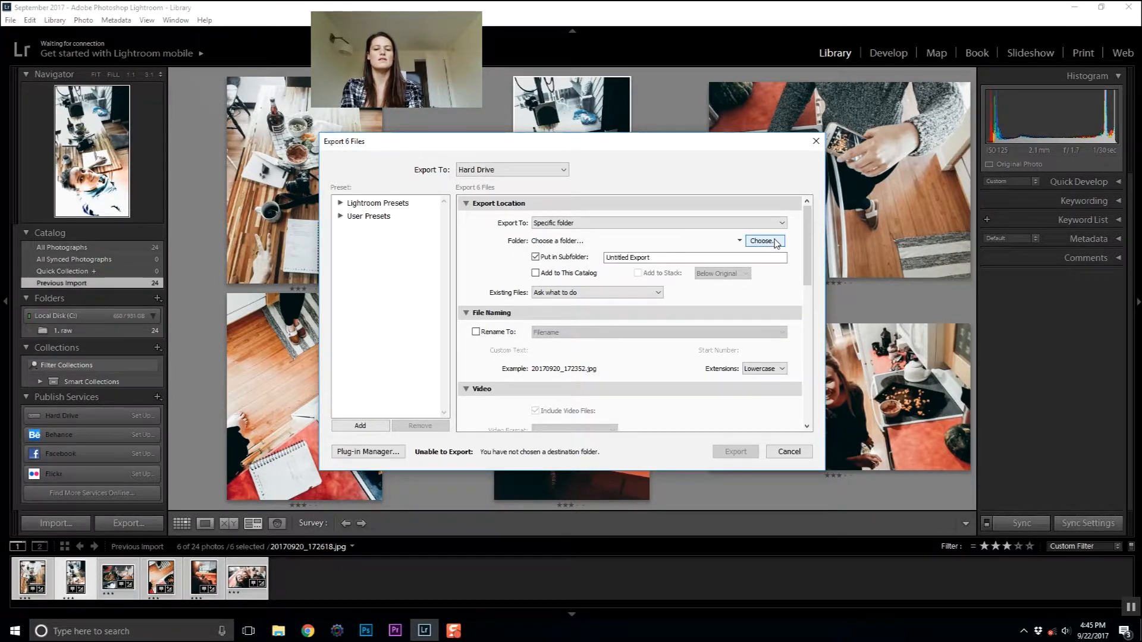
{"action": "left_click", "coordinate": [773, 240]}
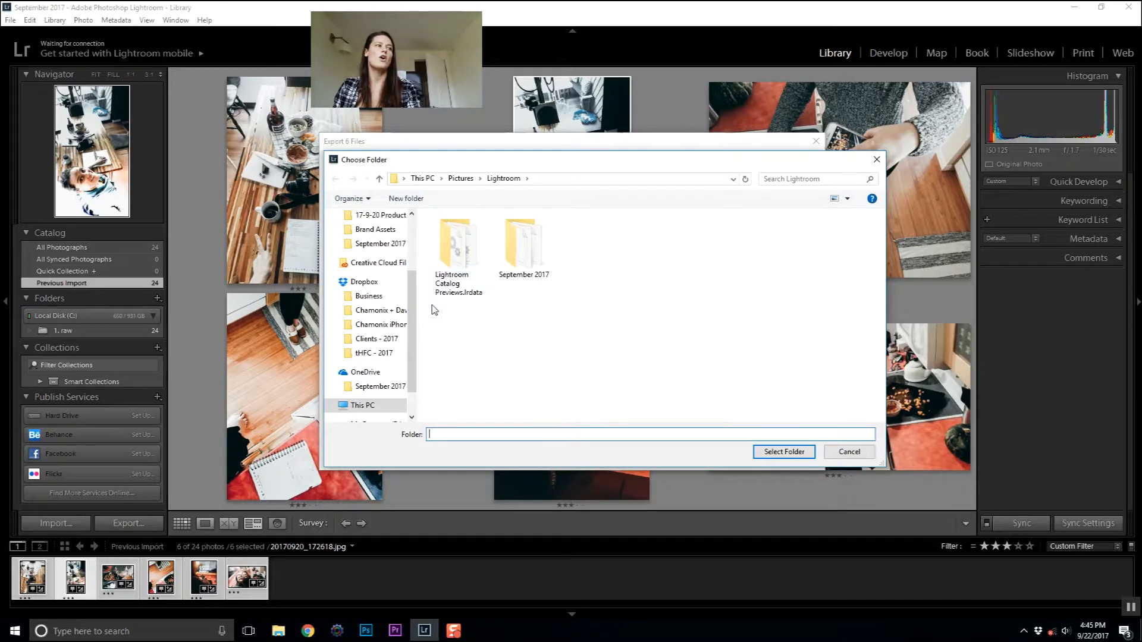
{"action": "scroll", "coordinate": [365, 339], "scroll_direction": "up", "scroll_amount": 3}
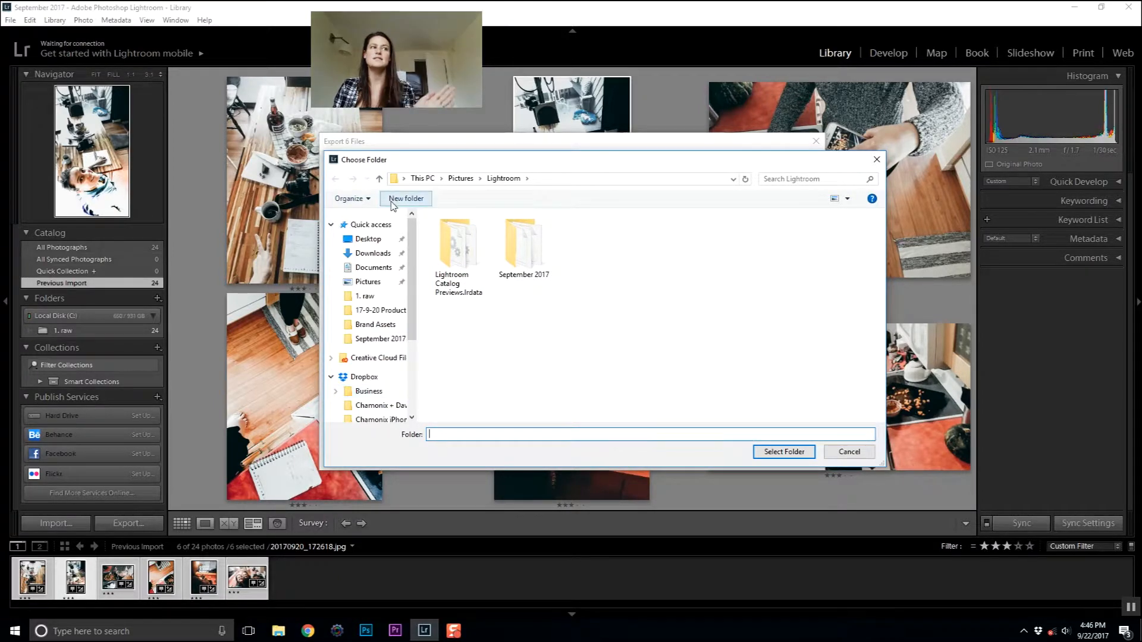
{"action": "left_click", "coordinate": [373, 240]}
{"action": "left_click", "coordinate": [784, 452]}
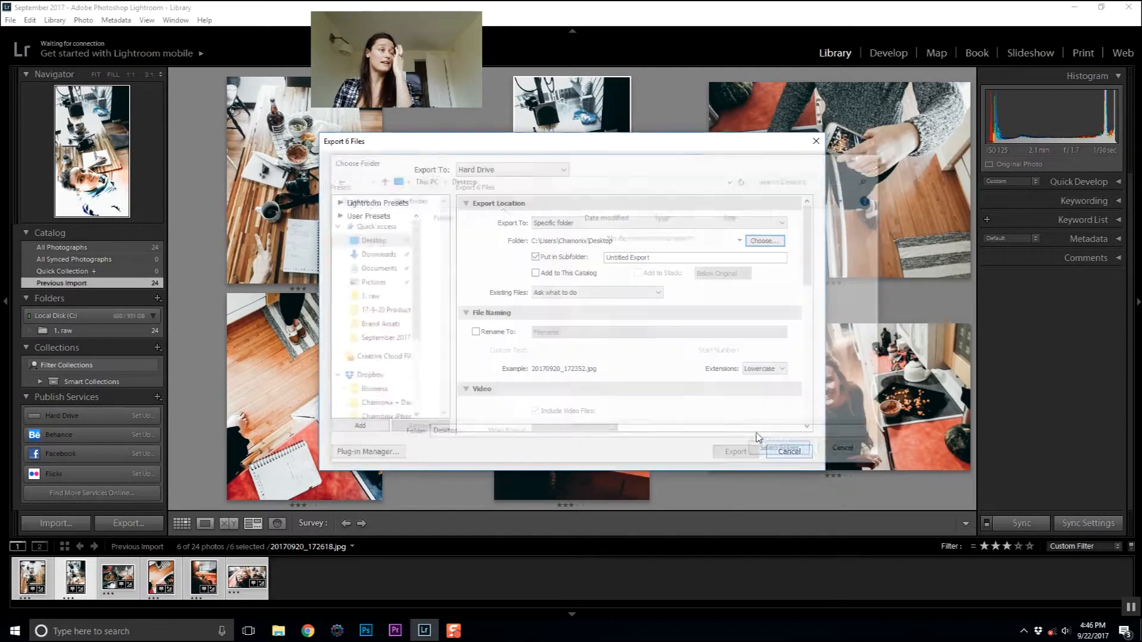
{"action": "triple_click", "coordinate": [619, 256]}
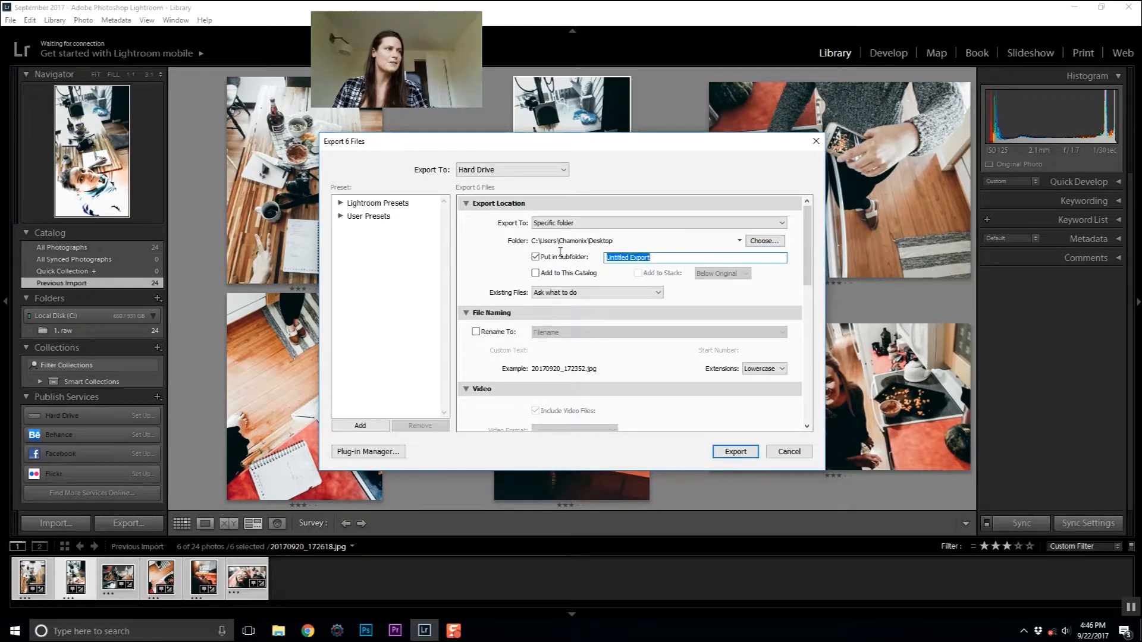
{"action": "type", "text": "Demo Photos"}
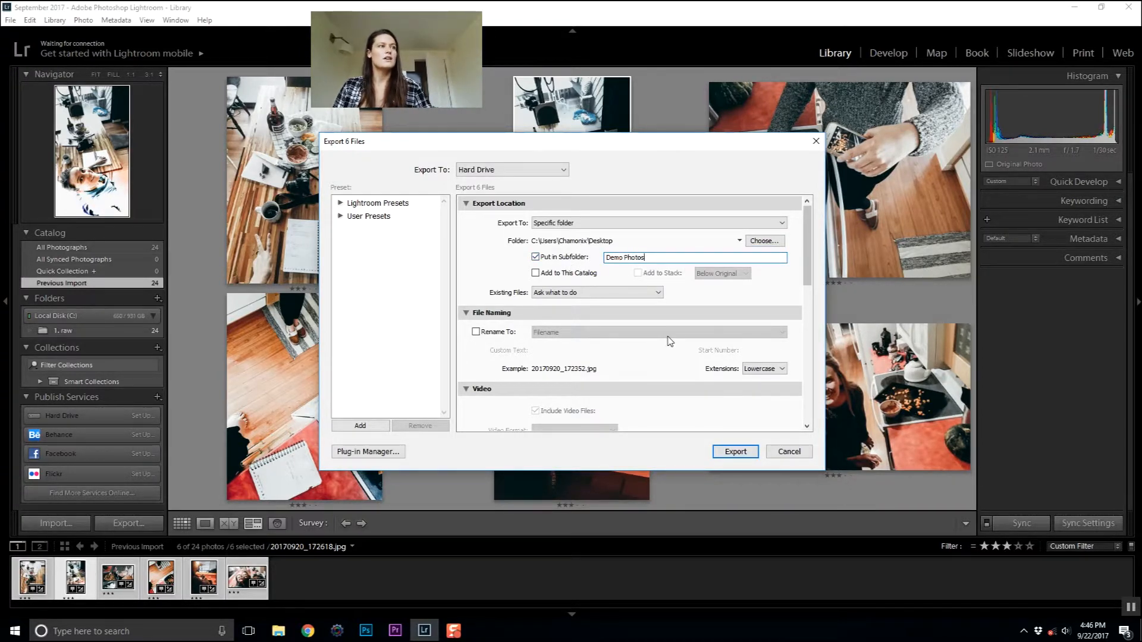
Step: Rename the exported files with Custom Name - Sequence, using the custom text "Chamonix Films - CLIENT NAME - PROJECT NAME (MONTH YR)"
{"action": "left_click", "coordinate": [499, 332]}
{"action": "left_click", "coordinate": [553, 334]}
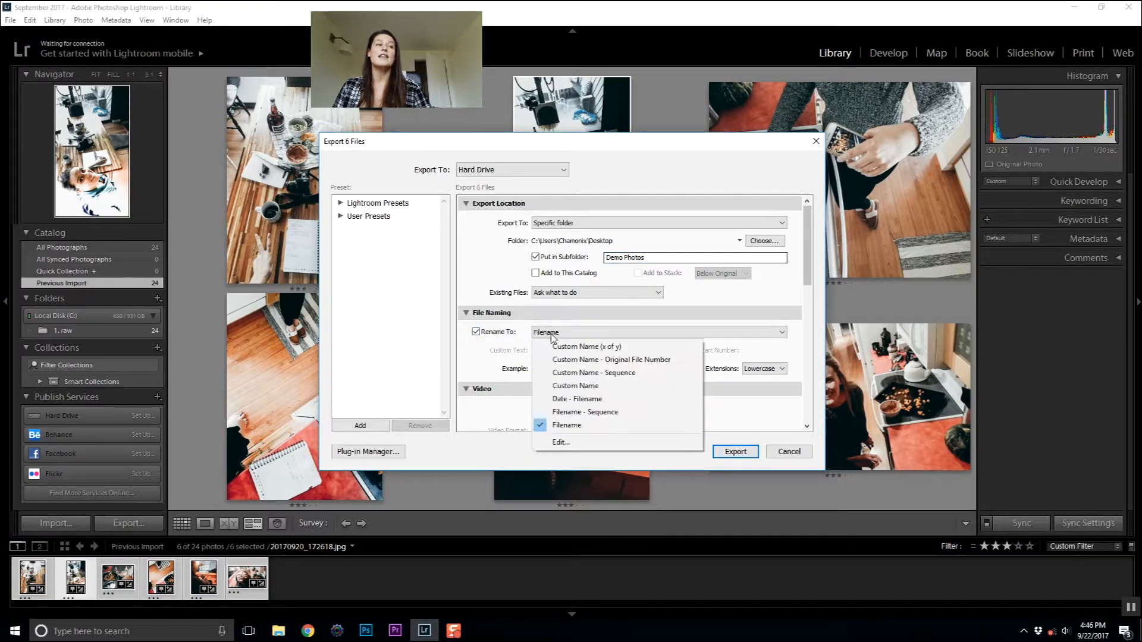
{"action": "left_click", "coordinate": [572, 372]}
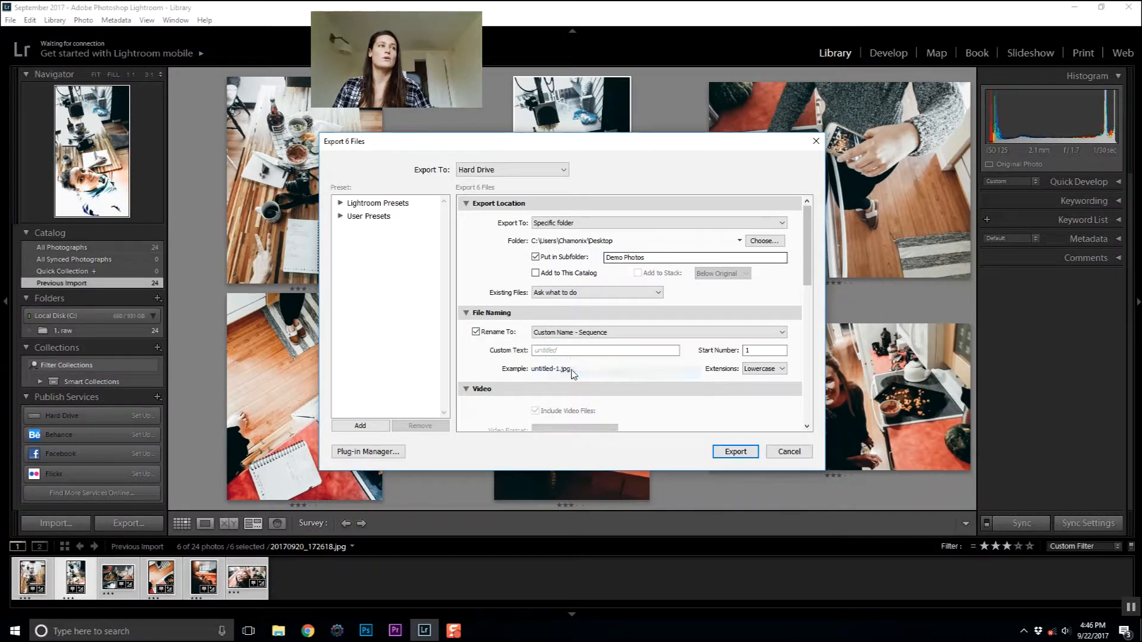
{"action": "type", "text": "Chamonix Films - CLIEN"}
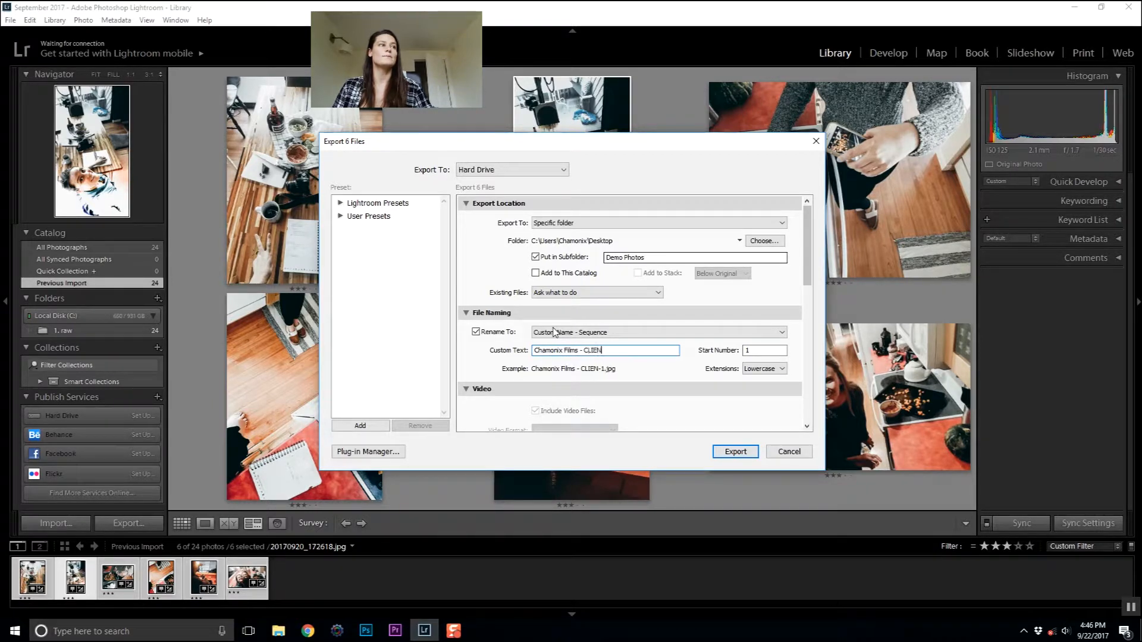
{"action": "type", "text": "PROJECT NAME (MONTH YE"}
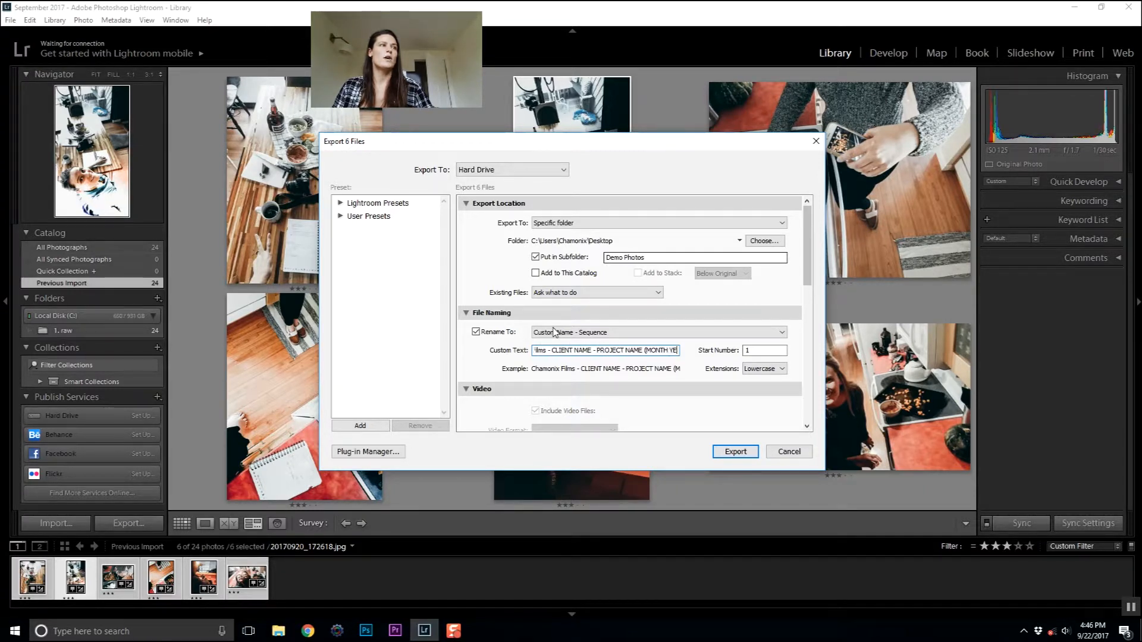
{"action": "key", "text": "BackSpace"}
{"action": "type", "text": "R)"}
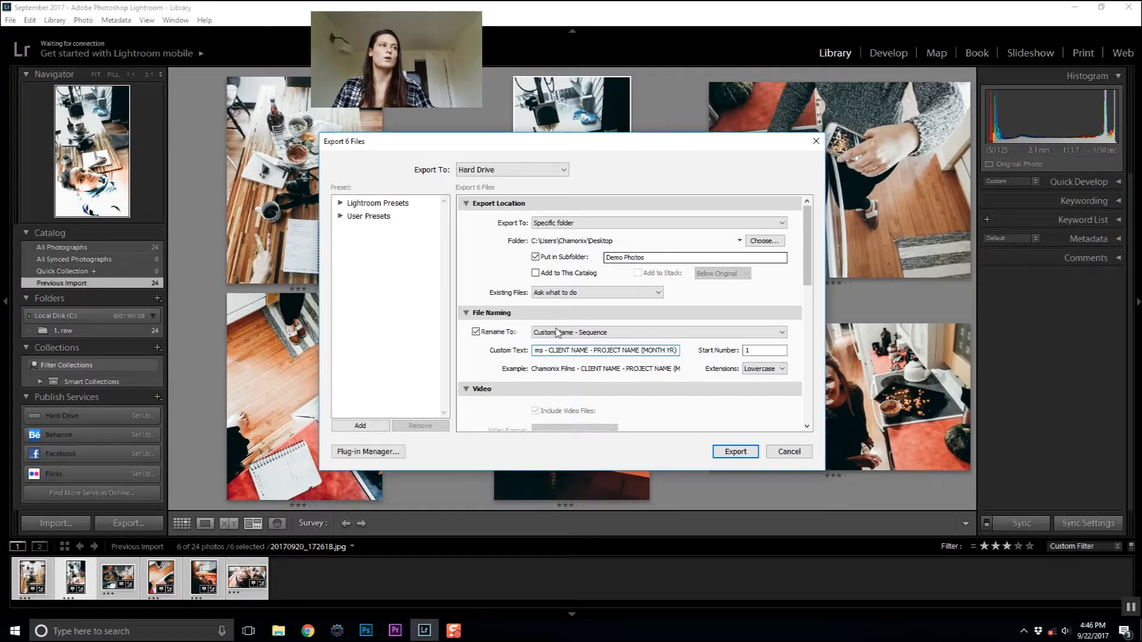
Step: Review each part of the custom file name, the sequence's start number and the remaining export options
{"action": "left_click_drag", "start_coordinate": [534, 351], "coordinate": [678, 352]}
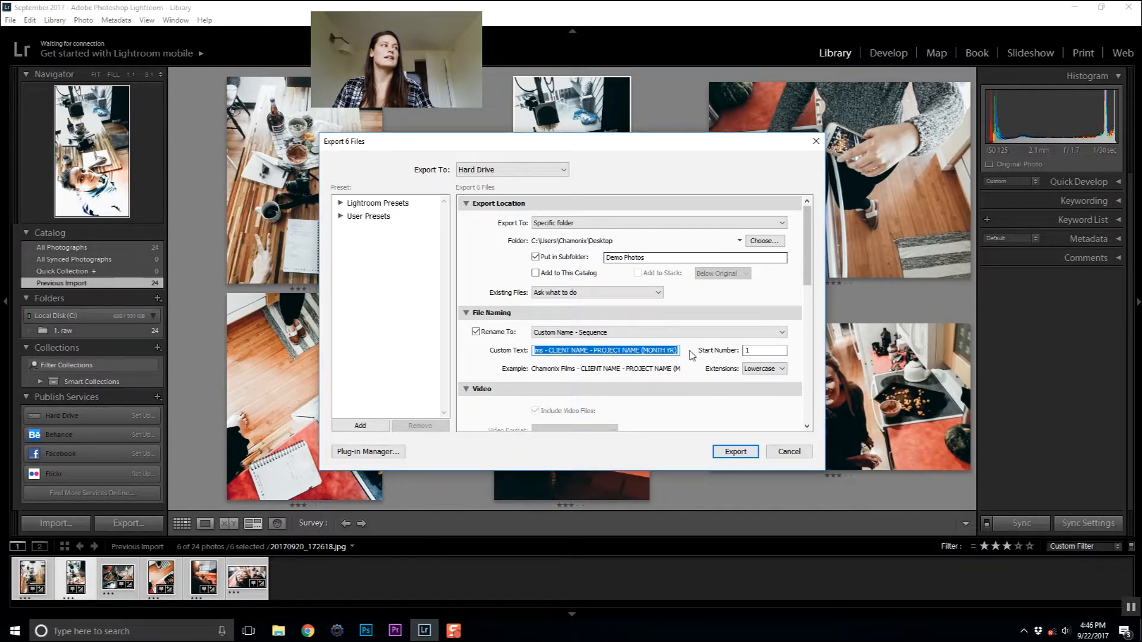
{"action": "left_click", "coordinate": [539, 351]}
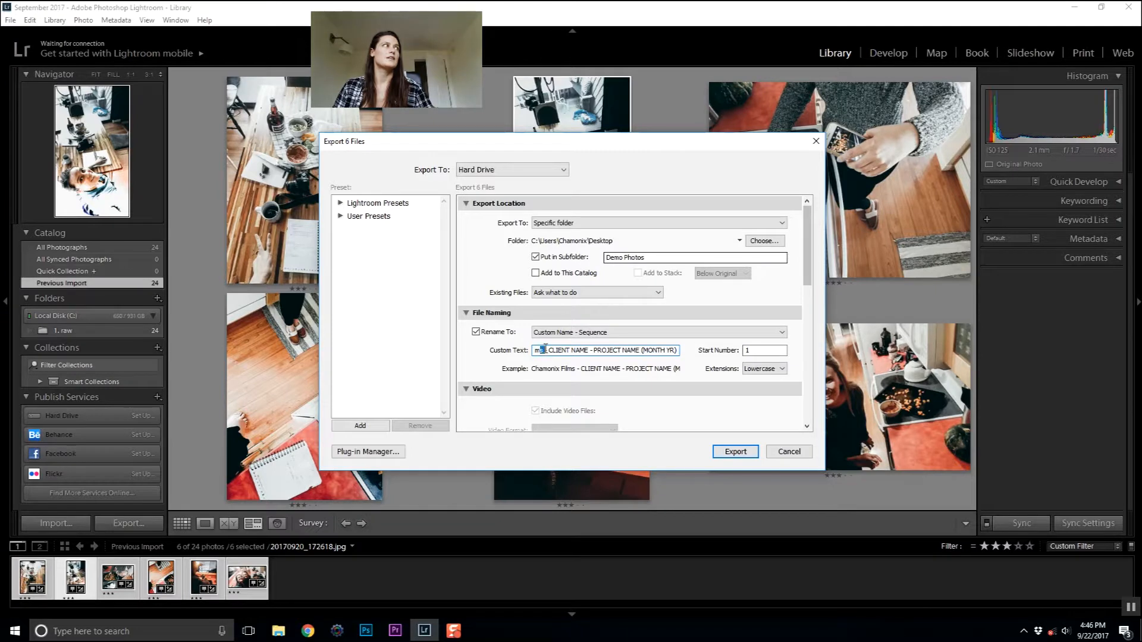
{"action": "left_click_drag", "start_coordinate": [548, 351], "coordinate": [582, 351]}
{"action": "left_click", "coordinate": [595, 352]}
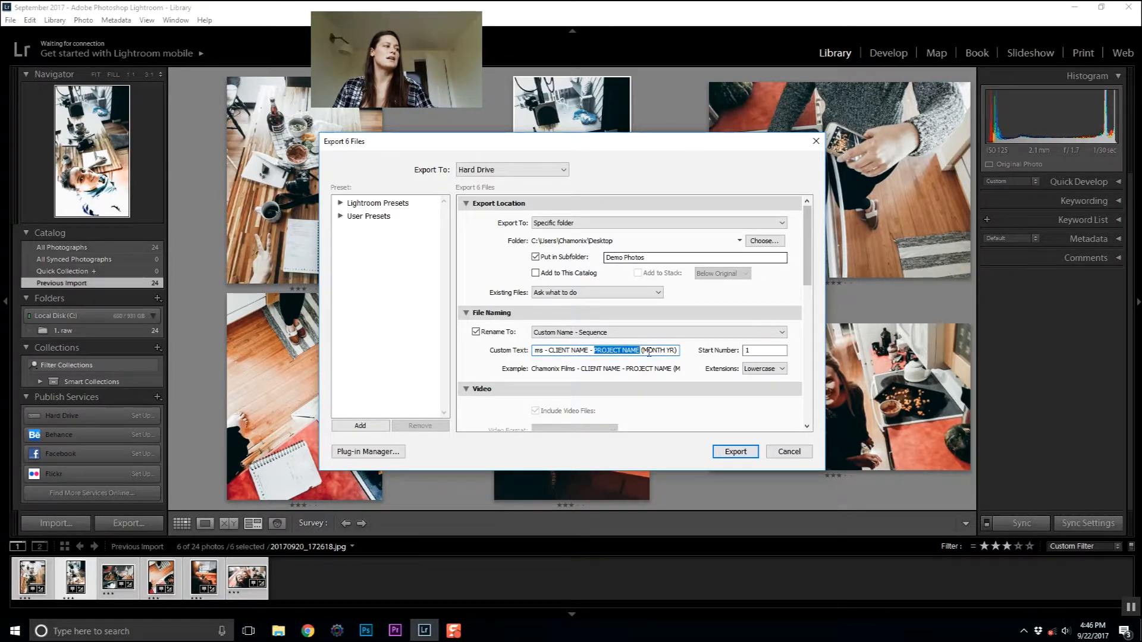
{"action": "left_click_drag", "start_coordinate": [643, 351], "coordinate": [664, 350]}
{"action": "left_click", "coordinate": [674, 349]}
{"action": "scroll", "coordinate": [737, 342], "scroll_direction": "down", "scroll_amount": 10}
{"action": "scroll", "coordinate": [751, 329], "scroll_direction": "up", "scroll_amount": 6}
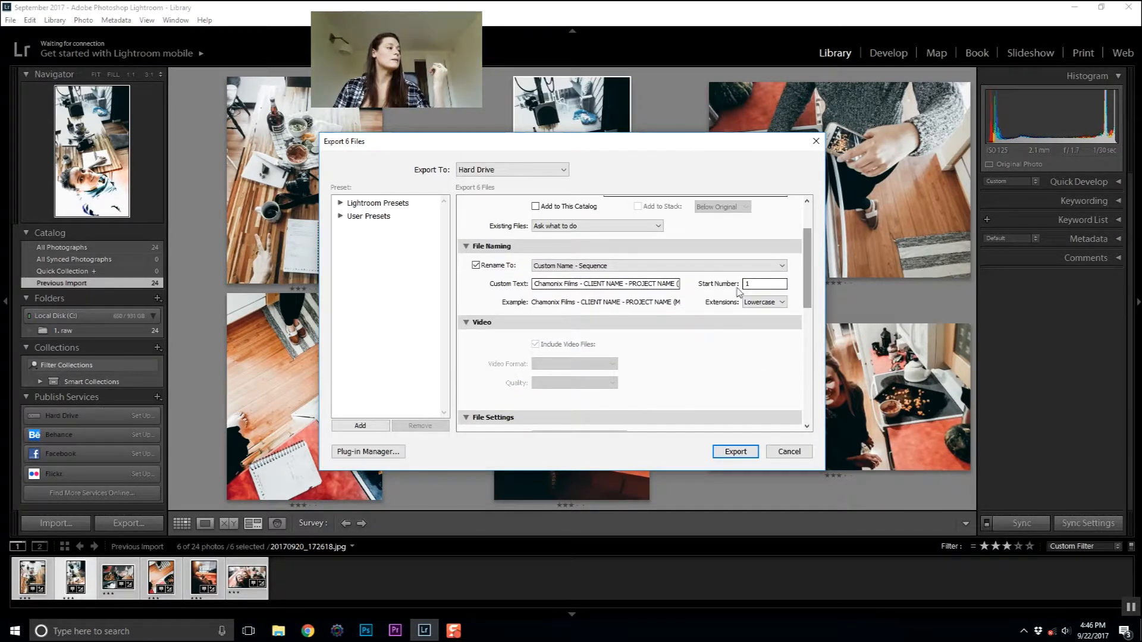
{"action": "left_click", "coordinate": [770, 282]}
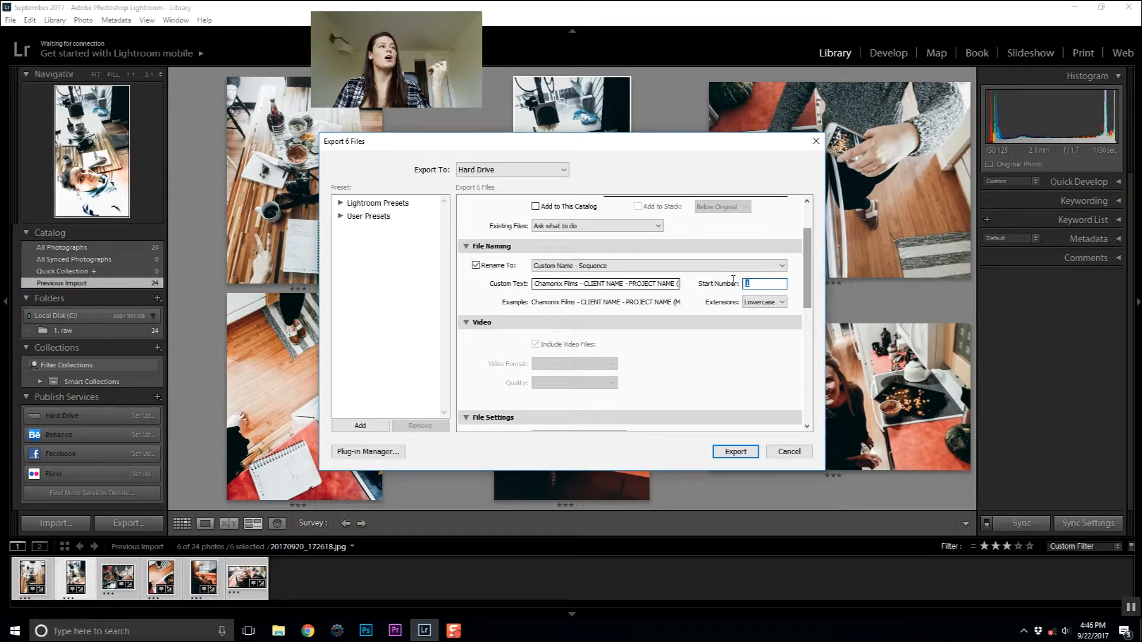
{"action": "scroll", "coordinate": [814, 278], "scroll_direction": "down", "scroll_amount": 2}
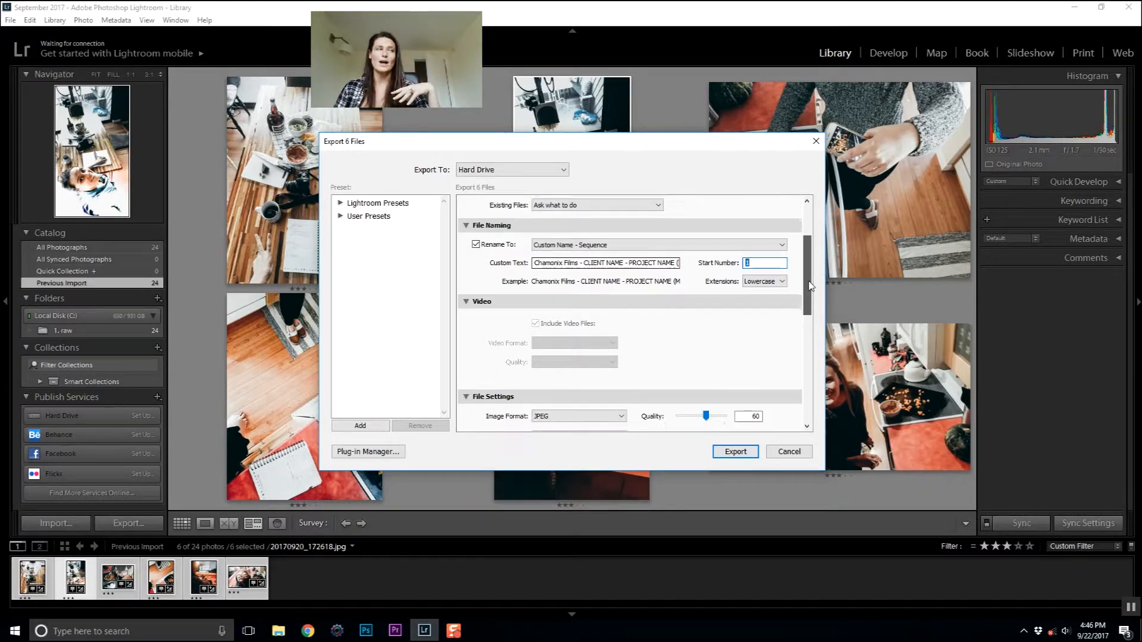
Step: Set the JPEG quality to 100 and export the six photos
{"action": "left_click", "coordinate": [467, 267]}
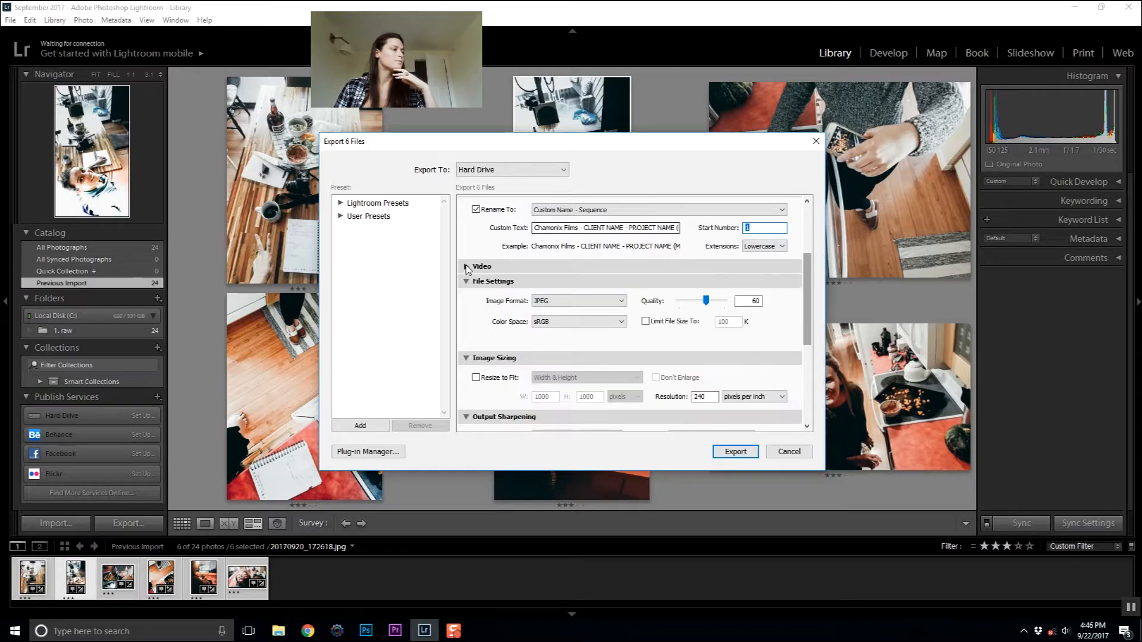
{"action": "left_click_drag", "start_coordinate": [707, 304], "coordinate": [724, 303]}
{"action": "left_click_drag", "start_coordinate": [804, 319], "coordinate": [823, 413]}
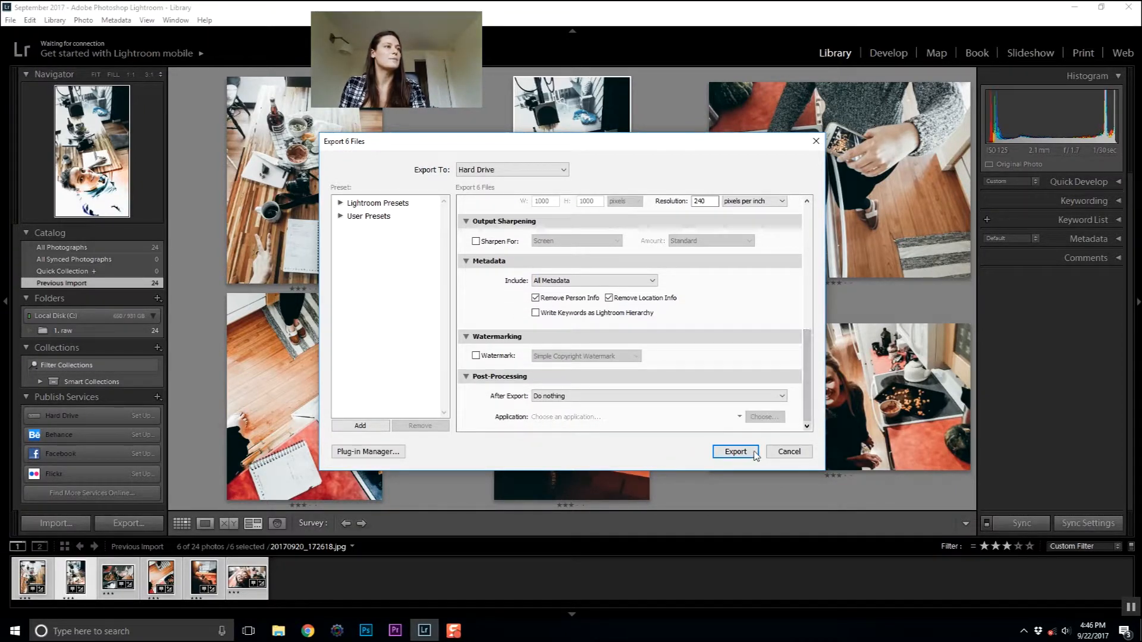
{"action": "left_click", "coordinate": [736, 451]}
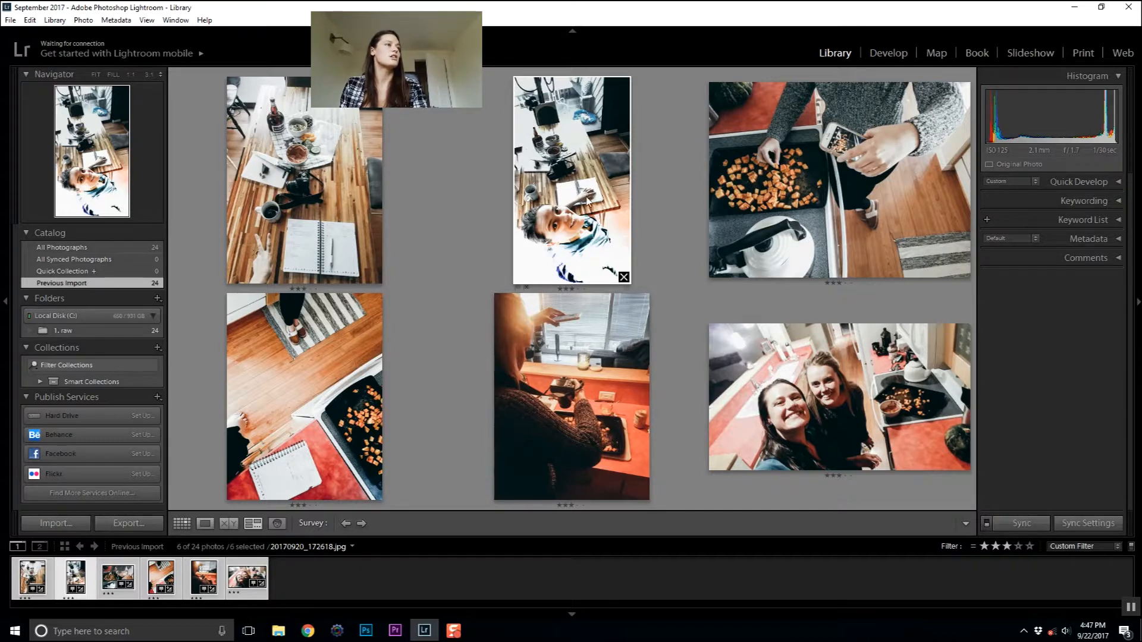
Step: Start another export of the six photos and append "**WebSized" to the end of the custom file name text
{"action": "left_click", "coordinate": [73, 524]}
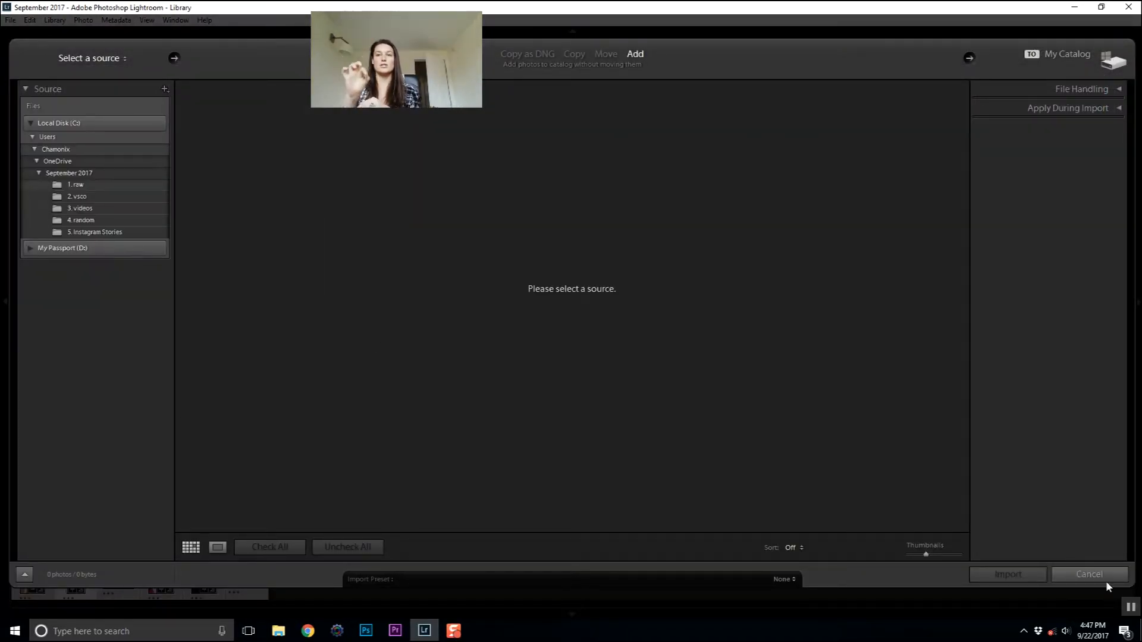
{"action": "left_click", "coordinate": [1089, 574]}
{"action": "left_click", "coordinate": [128, 524]}
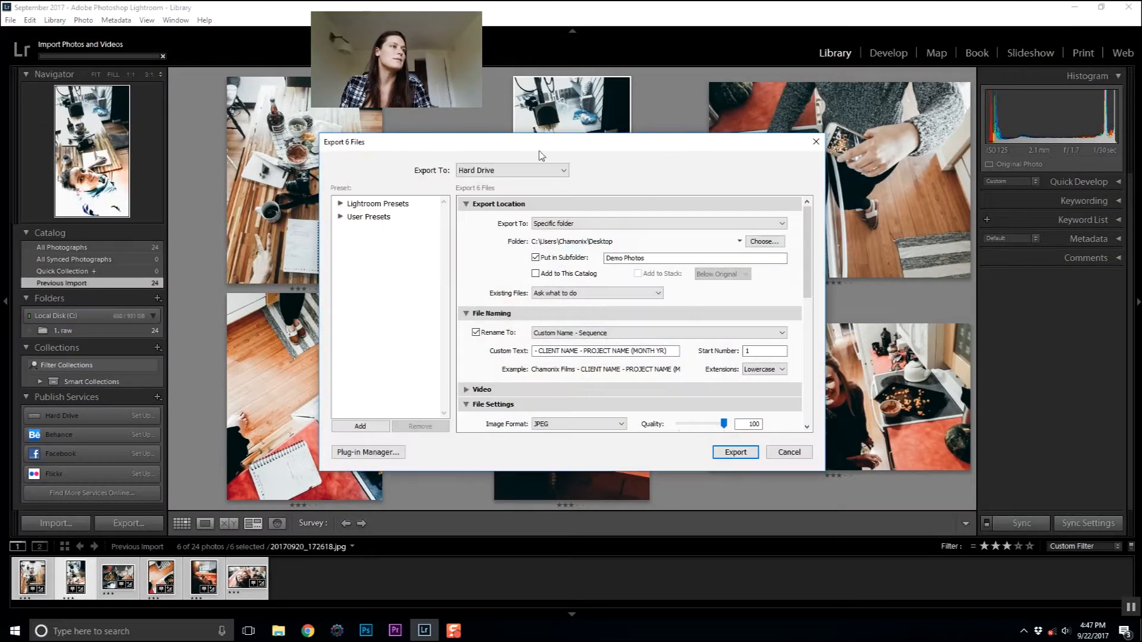
{"action": "scroll", "coordinate": [684, 262], "scroll_direction": "down", "scroll_amount": 3}
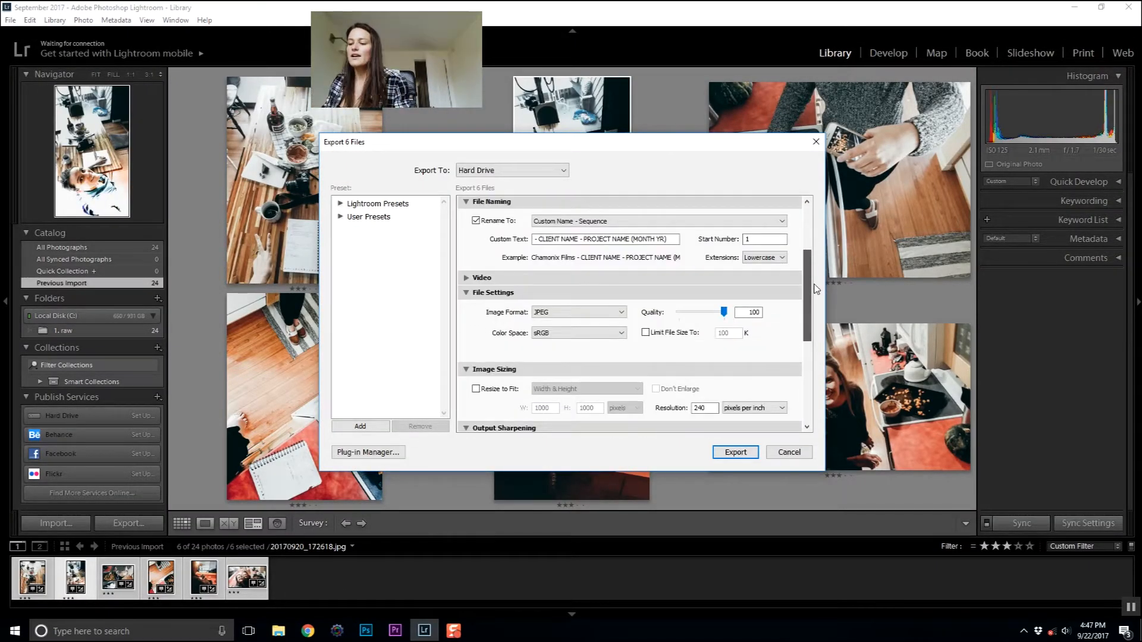
{"action": "left_click", "coordinate": [678, 278]}
{"action": "key", "text": "End"}
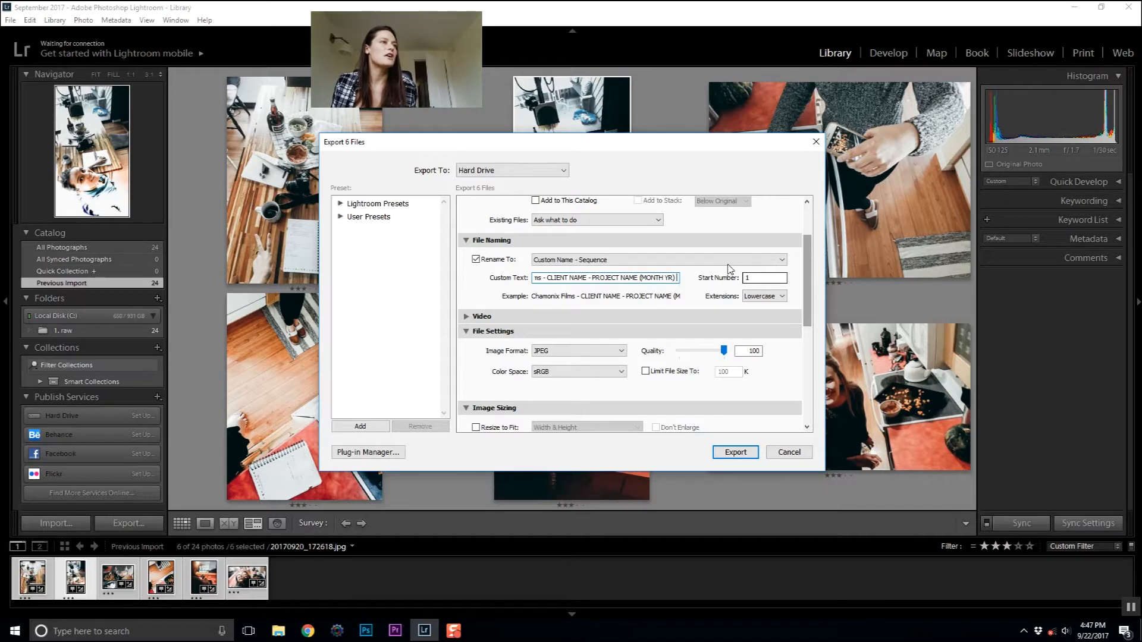
{"action": "type", "text": "WEB"}
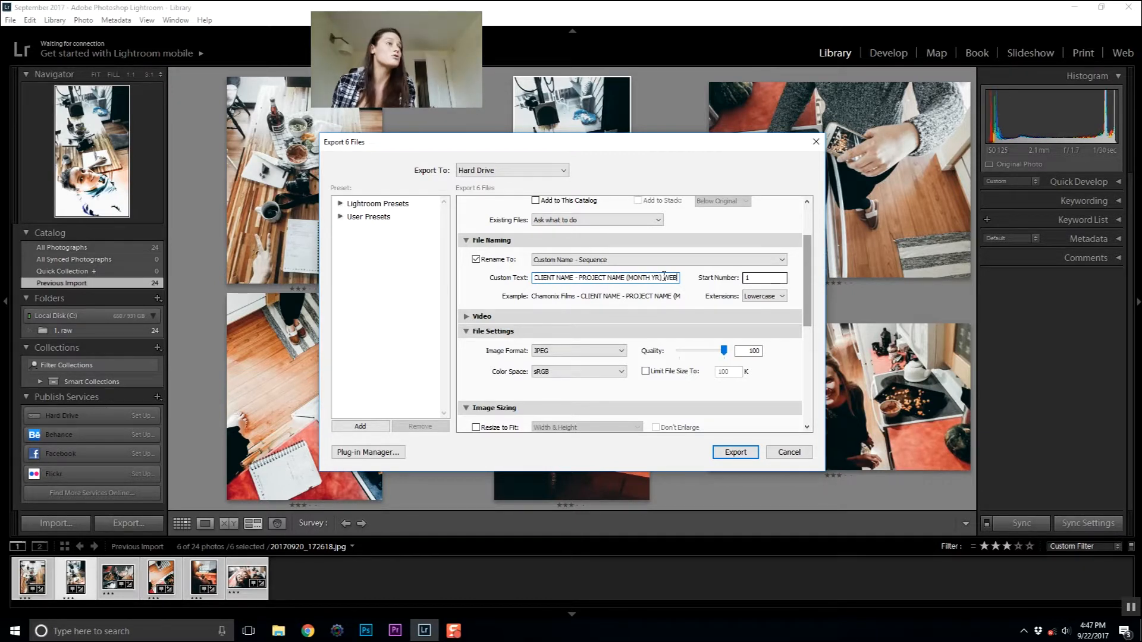
{"action": "key", "text": "BackSpace"}
{"action": "key", "text": "BackSpace"}
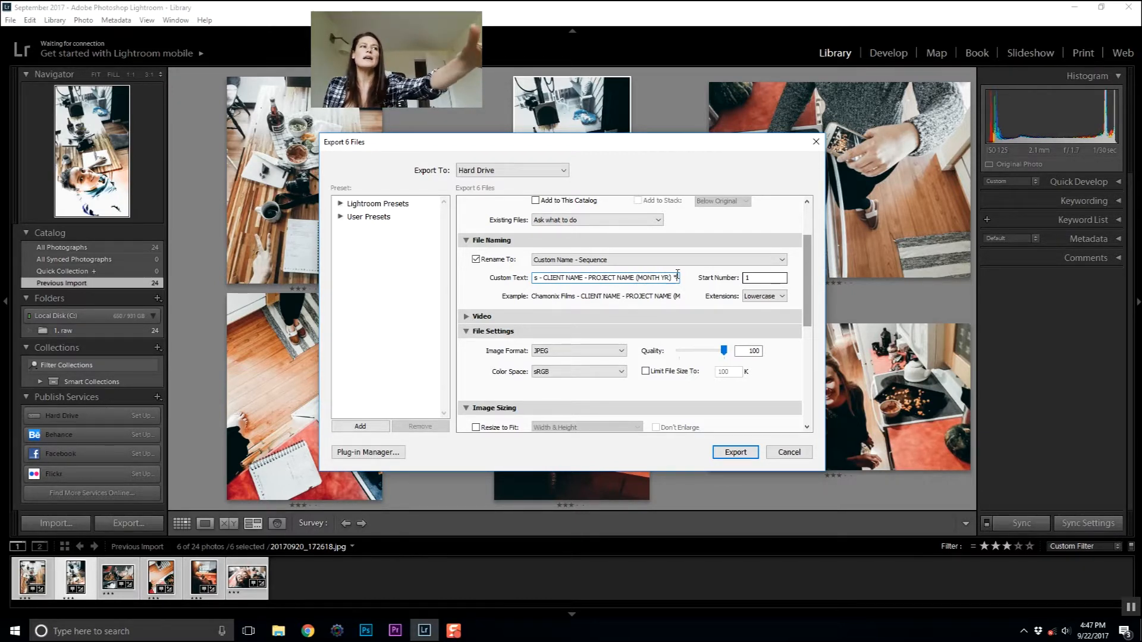
{"action": "type", "text": "WebSized"}
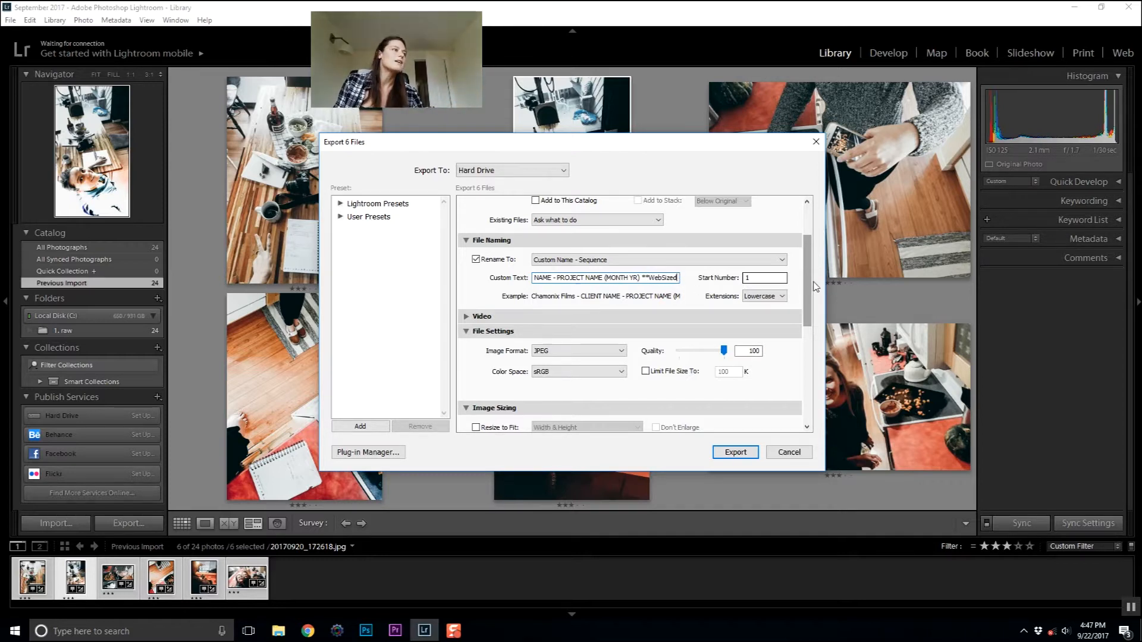
Step: Resize the exported images to a long edge of 1500 pixels at a resolution of 72 pixels per inch
{"action": "left_click_drag", "start_coordinate": [806, 284], "coordinate": [824, 352]}
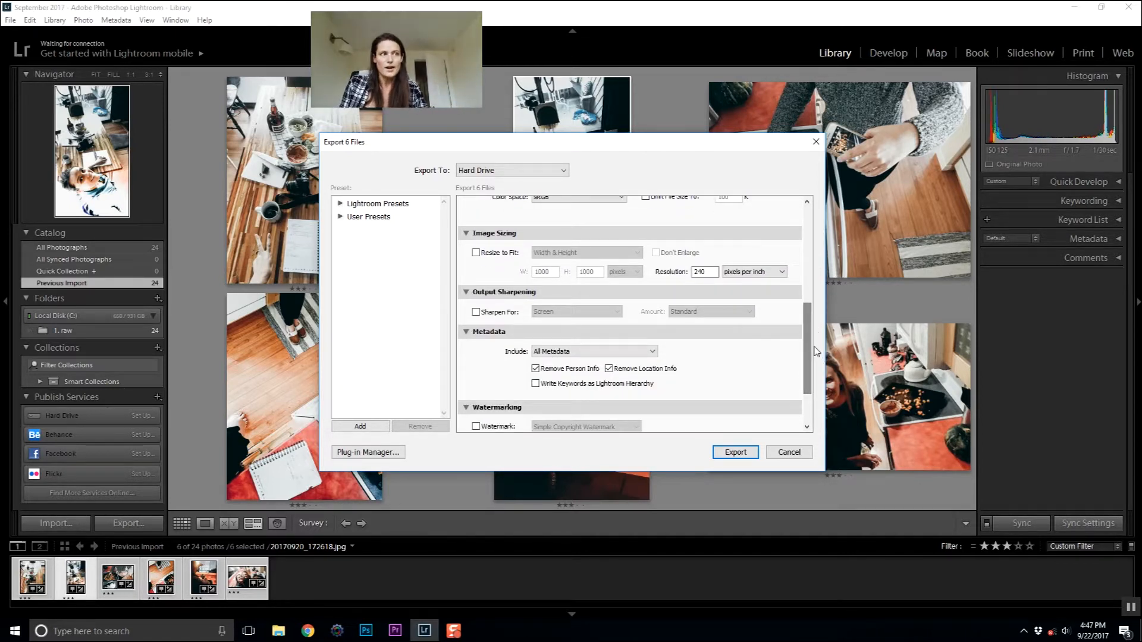
{"action": "left_click", "coordinate": [476, 254]}
{"action": "left_click", "coordinate": [570, 252]}
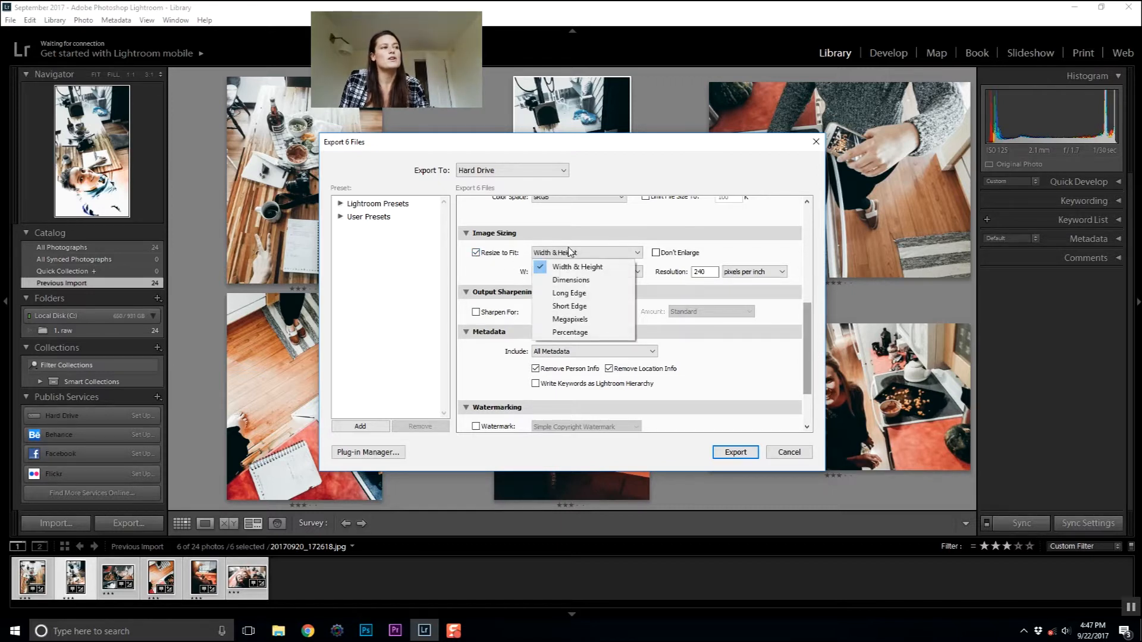
{"action": "left_click", "coordinate": [585, 294]}
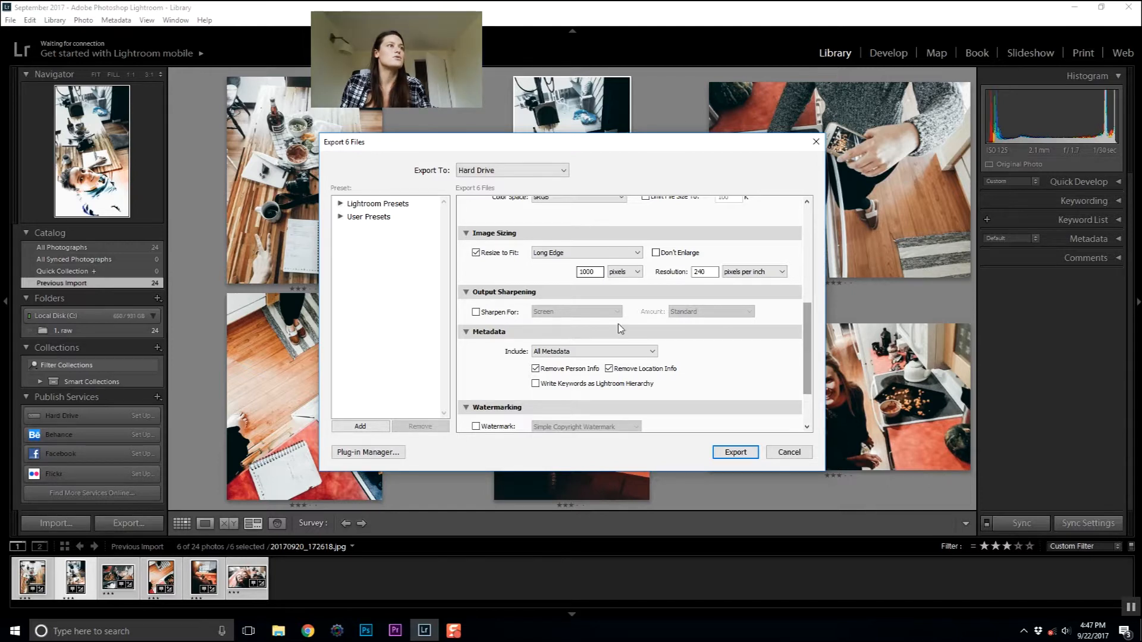
{"action": "double_click", "coordinate": [600, 271]}
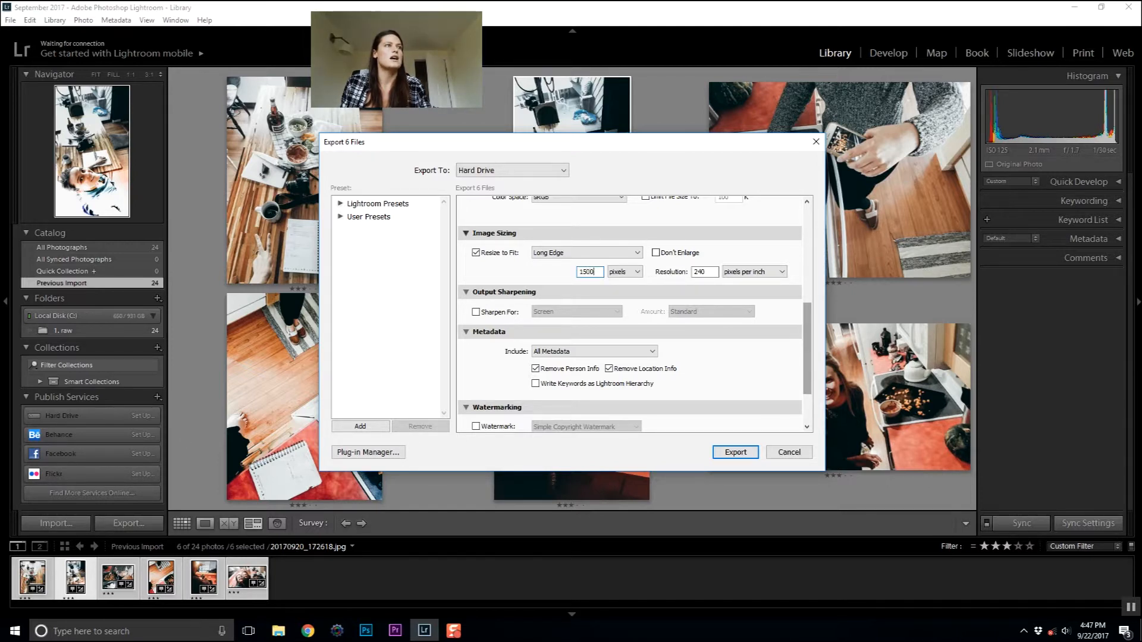
{"action": "double_click", "coordinate": [702, 272]}
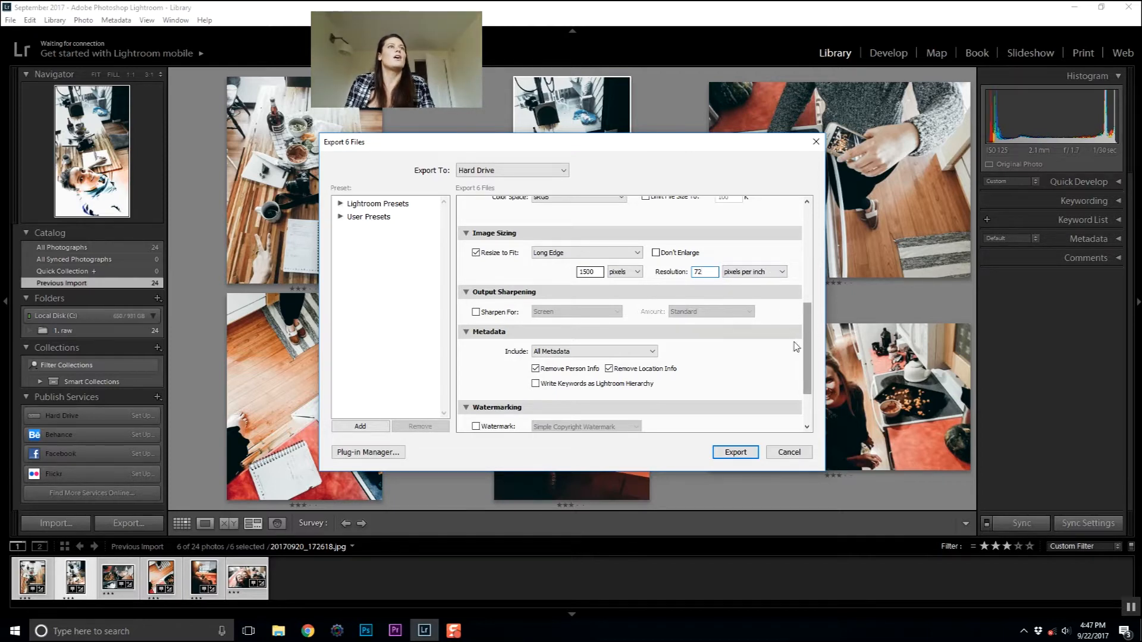
Step: Enable watermarking, create a custom text watermark reading "Chamonix films", and enlarge it on the preview photo
{"action": "scroll", "coordinate": [756, 320], "scroll_direction": "down", "scroll_amount": 2}
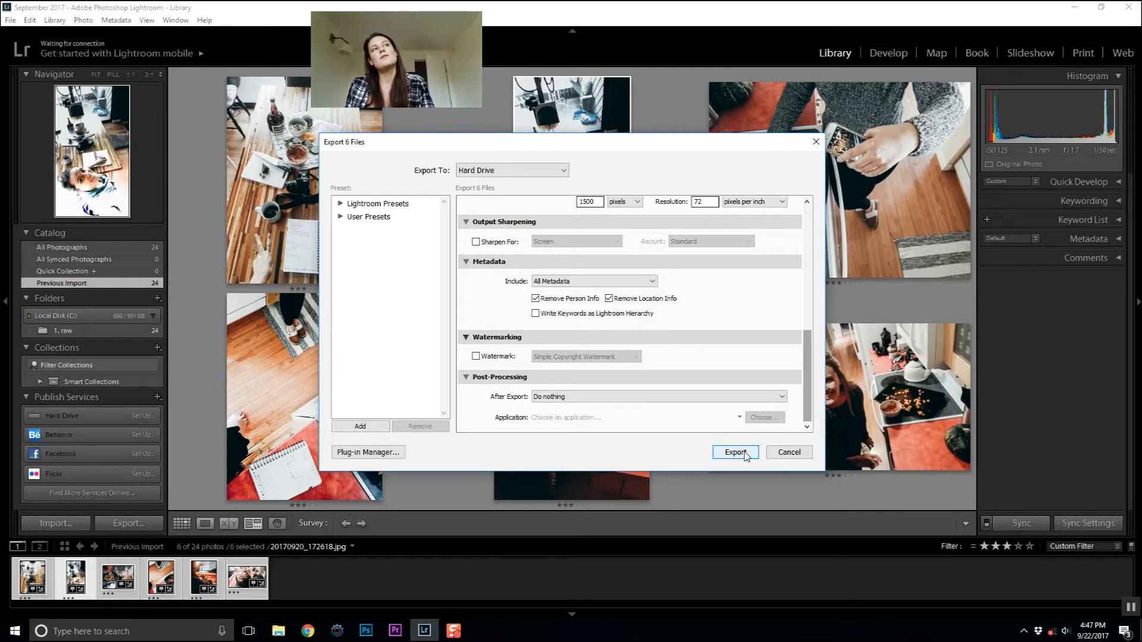
{"action": "left_click", "coordinate": [512, 357]}
{"action": "left_click", "coordinate": [552, 356]}
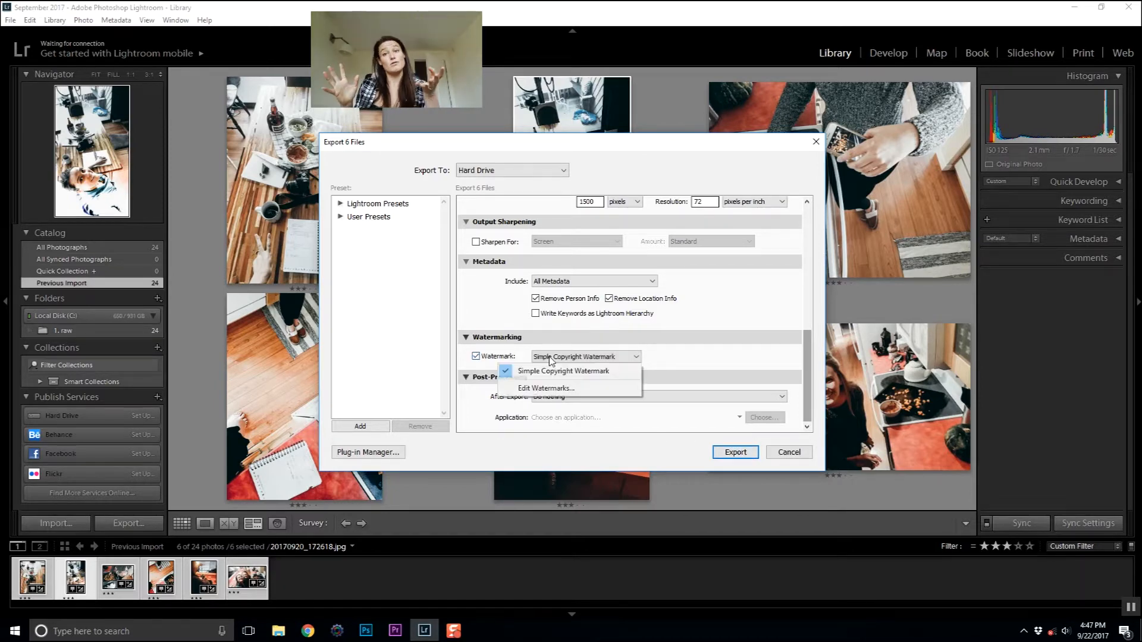
{"action": "left_click", "coordinate": [556, 391]}
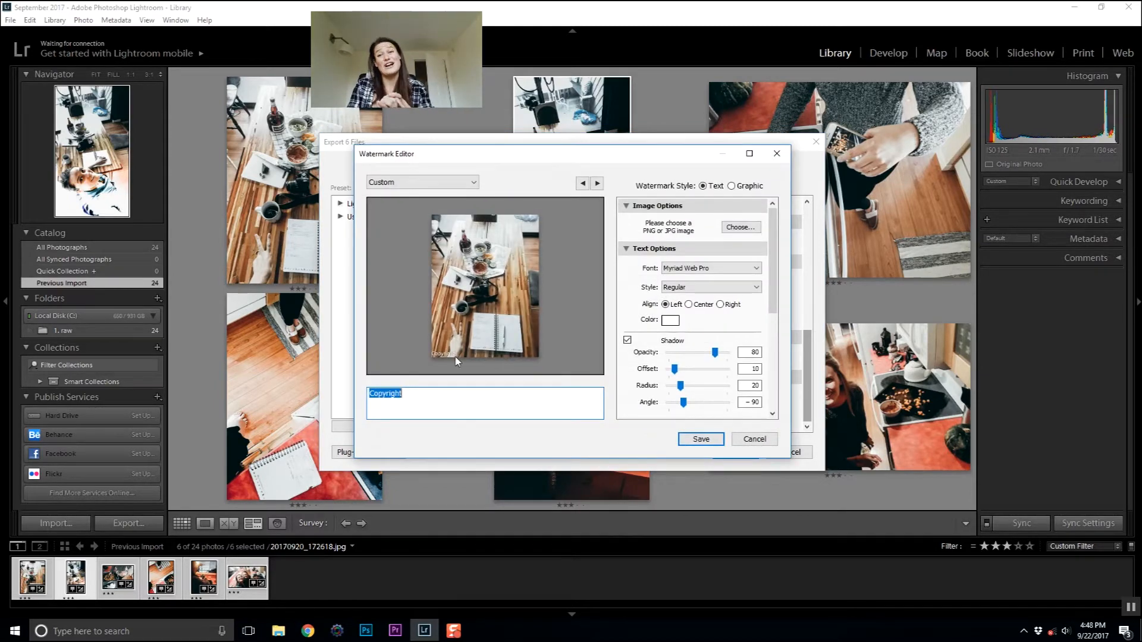
{"action": "type", "text": "Chamonix films"}
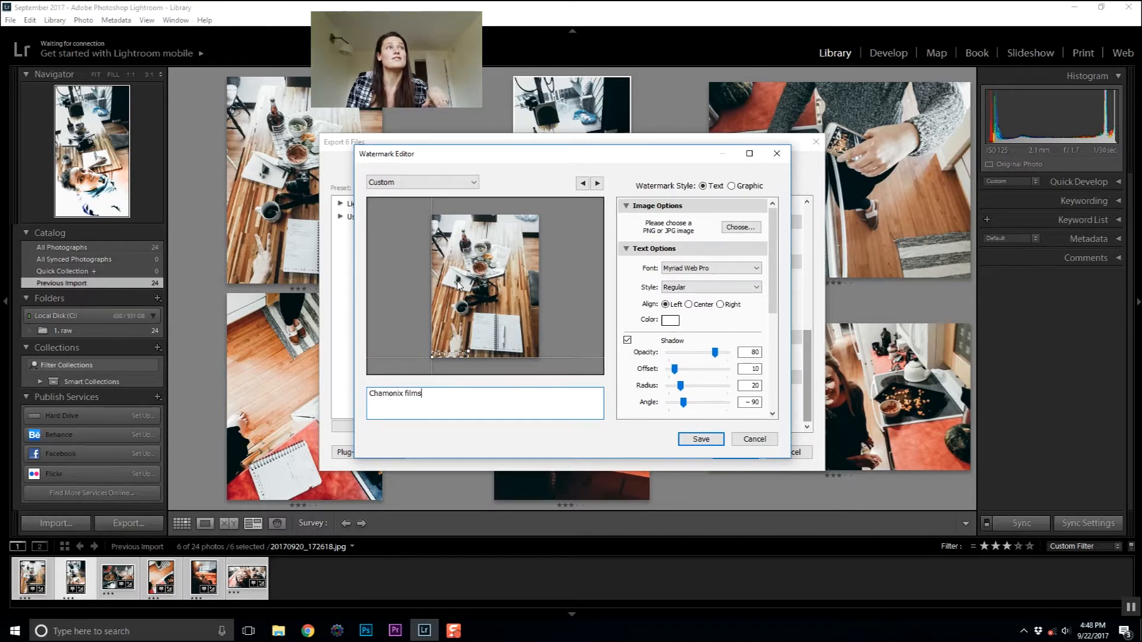
{"action": "left_click_drag", "start_coordinate": [466, 353], "coordinate": [489, 345]}
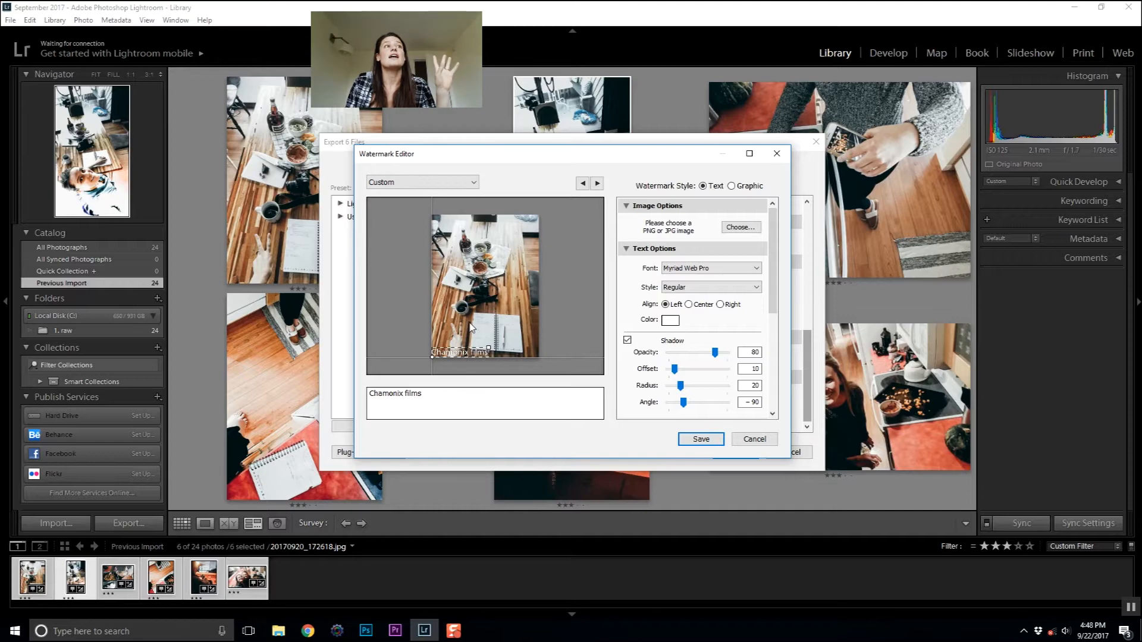
Step: Browse for a watermark image, then cancel the file choice, the watermark and the web-sized export
{"action": "left_click", "coordinate": [740, 227]}
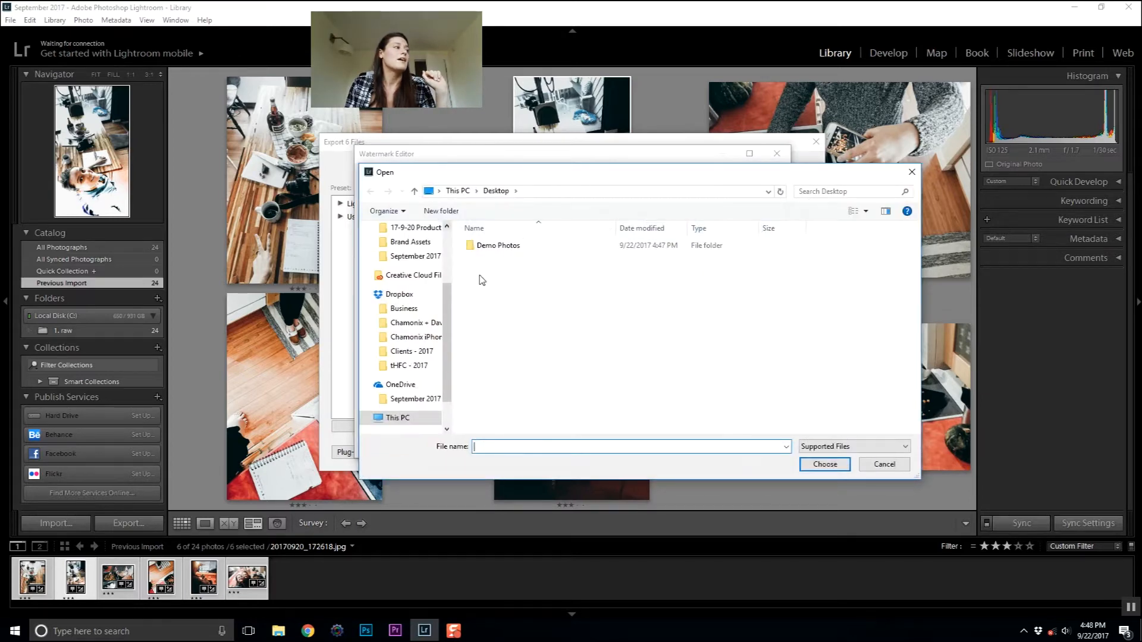
{"action": "left_click", "coordinate": [884, 465]}
{"action": "left_click", "coordinate": [755, 439]}
{"action": "left_click", "coordinate": [790, 452]}
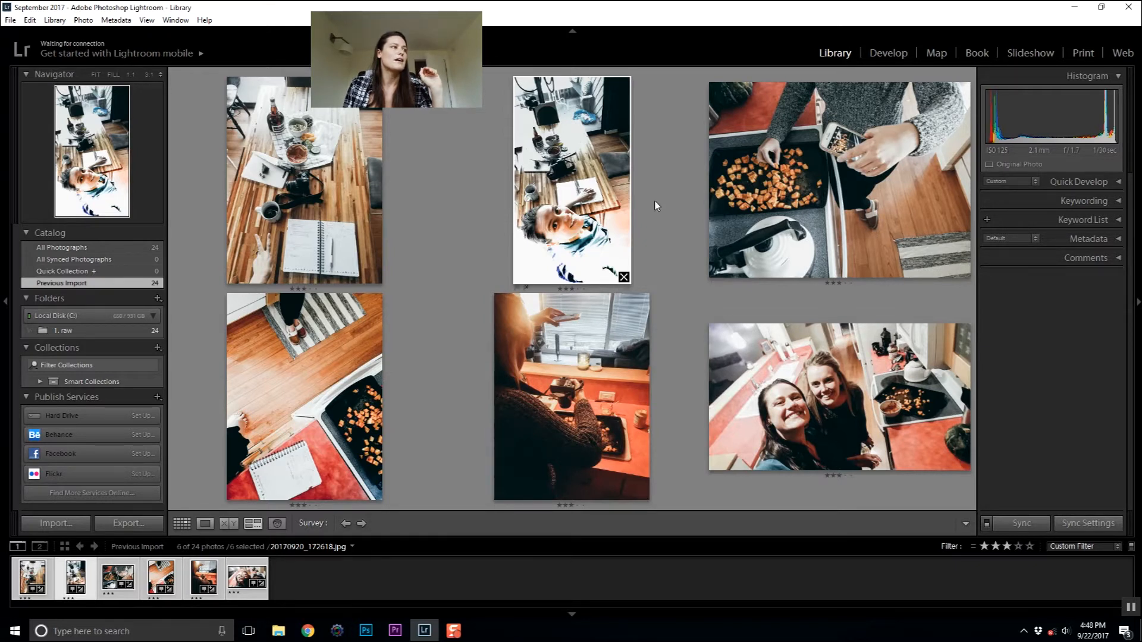
Step: Open only the kitchen selfie of the two women in Develop and view the Spot Removal tool's settings
{"action": "left_click", "coordinate": [890, 52]}
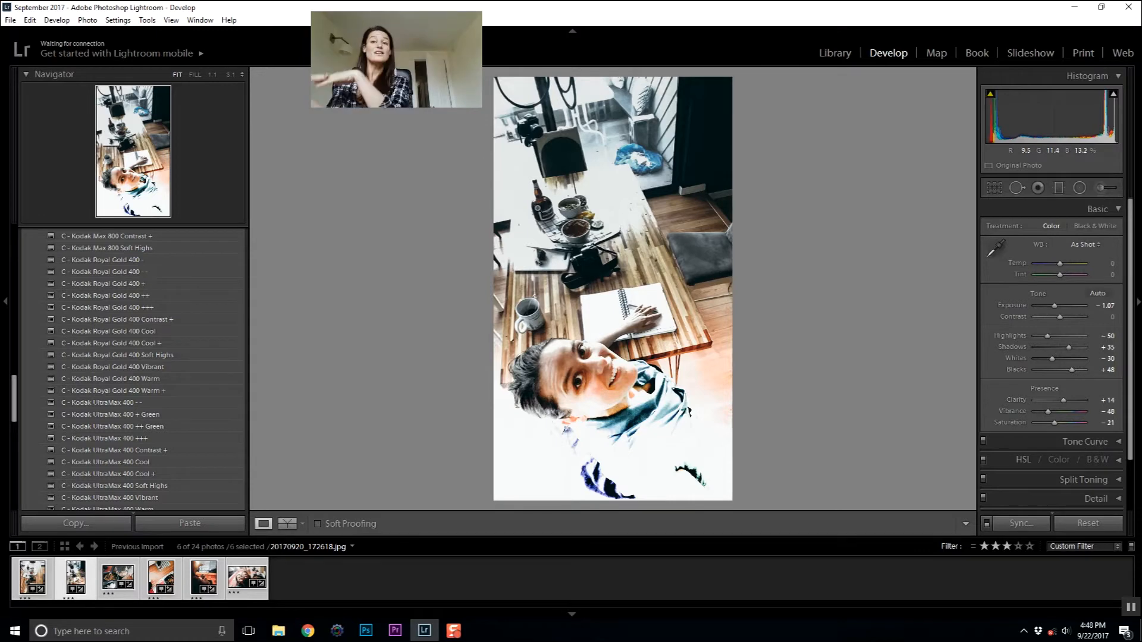
{"action": "left_click", "coordinate": [310, 565]}
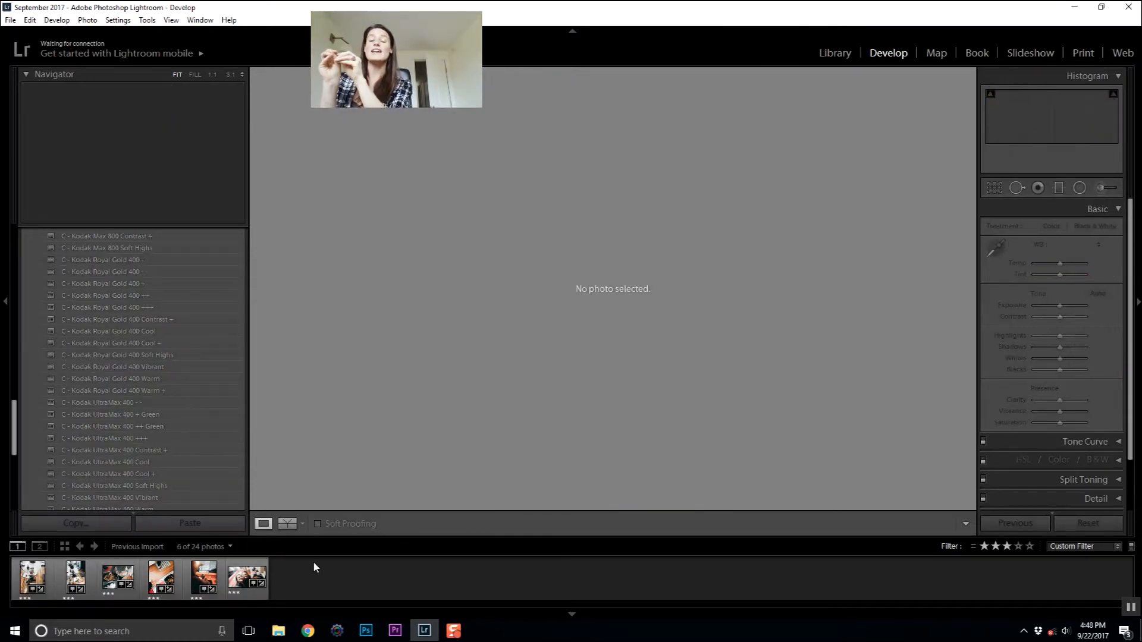
{"action": "left_click", "coordinate": [255, 586]}
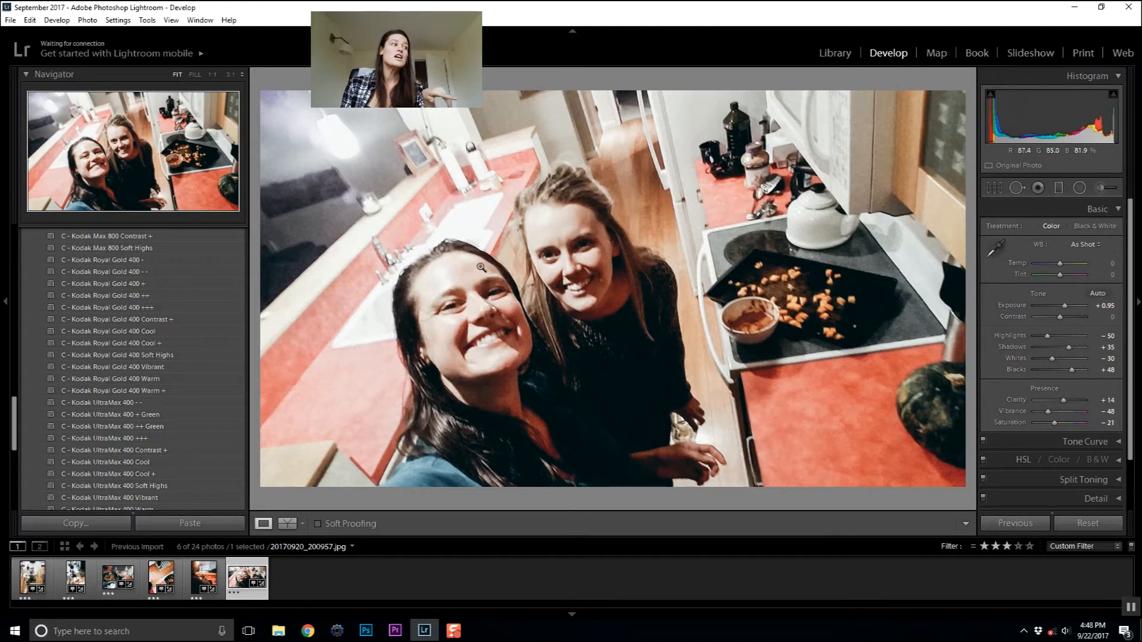
{"action": "left_click", "coordinate": [1017, 188]}
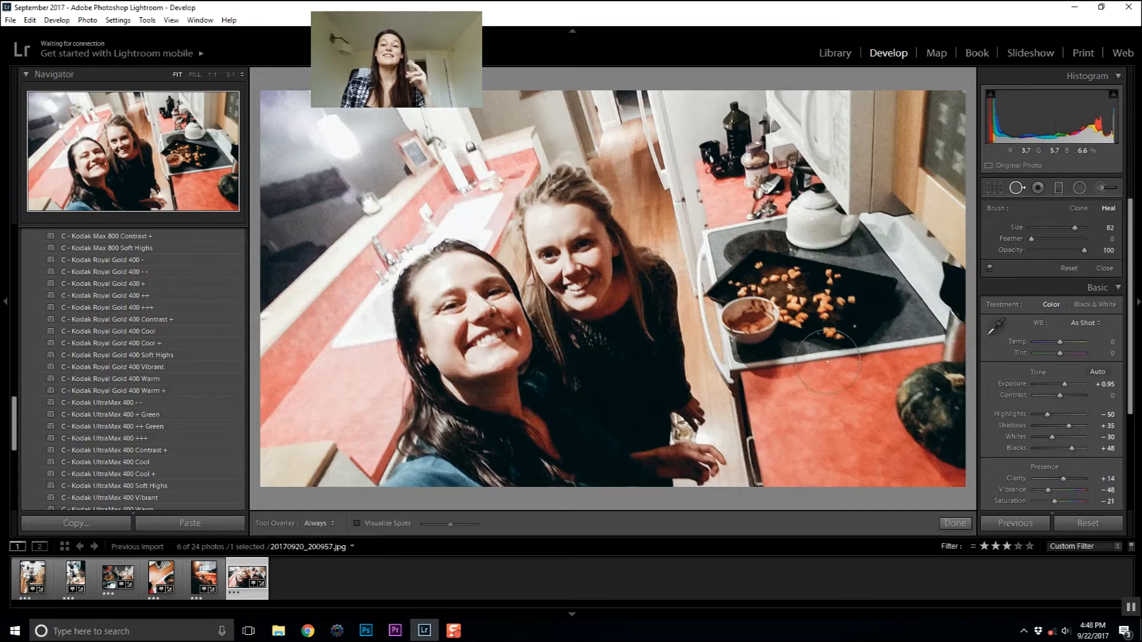
{"action": "left_click", "coordinate": [1017, 189]}
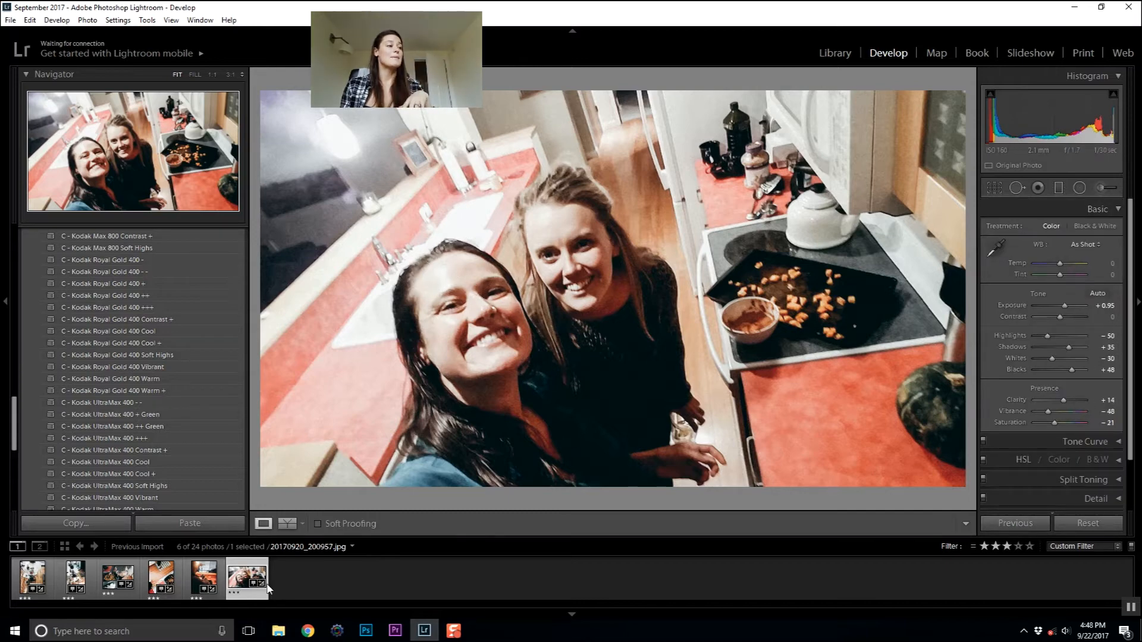
Step: Show the Edit In options for the kitchen selfie
{"action": "right_click", "coordinate": [238, 588]}
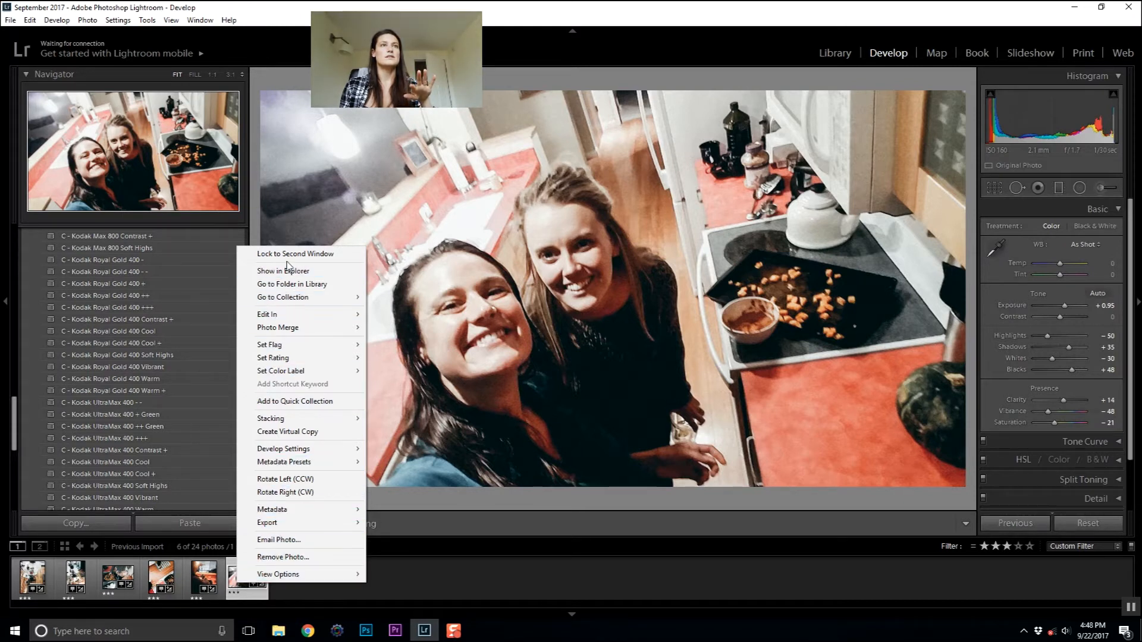
{"action": "mouse_move", "coordinate": [311, 322]}
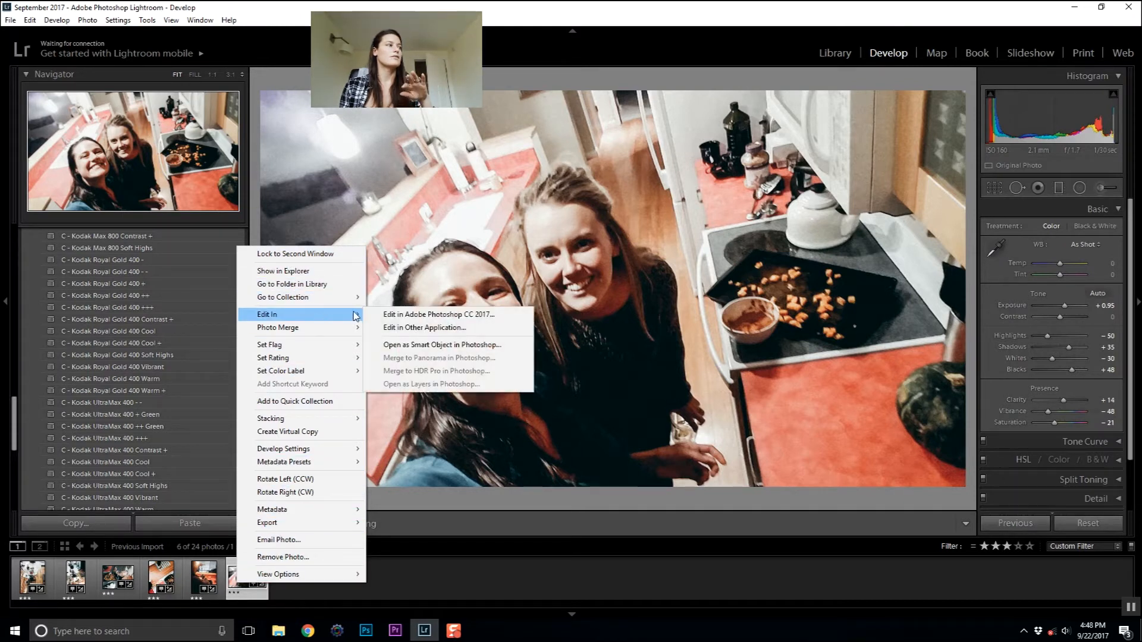